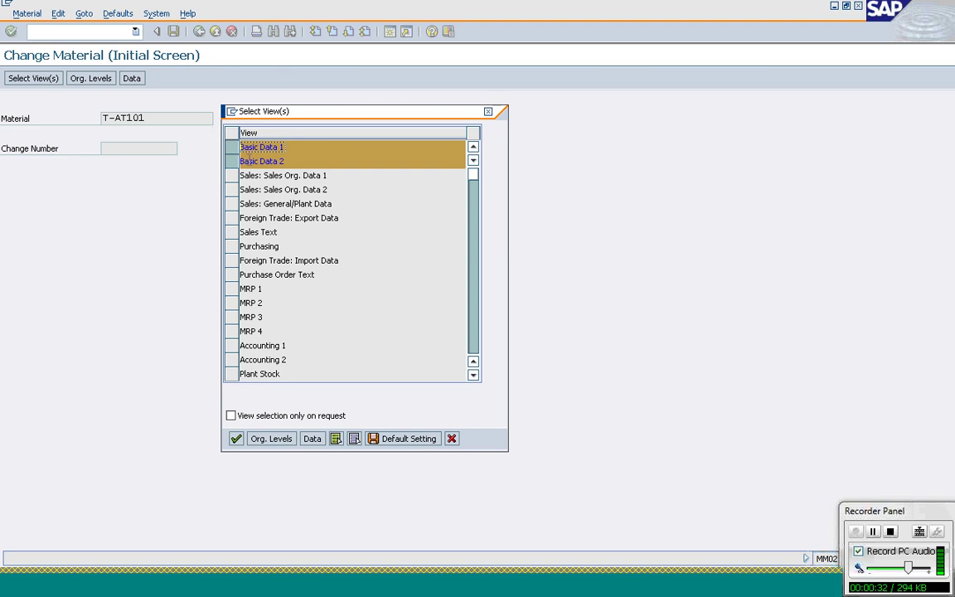
Step: Add the Sales Org. Data 1, Sales Org. Data 2, General/Plant Data and Sales Text views to the selection and open them
left_click(232, 176)
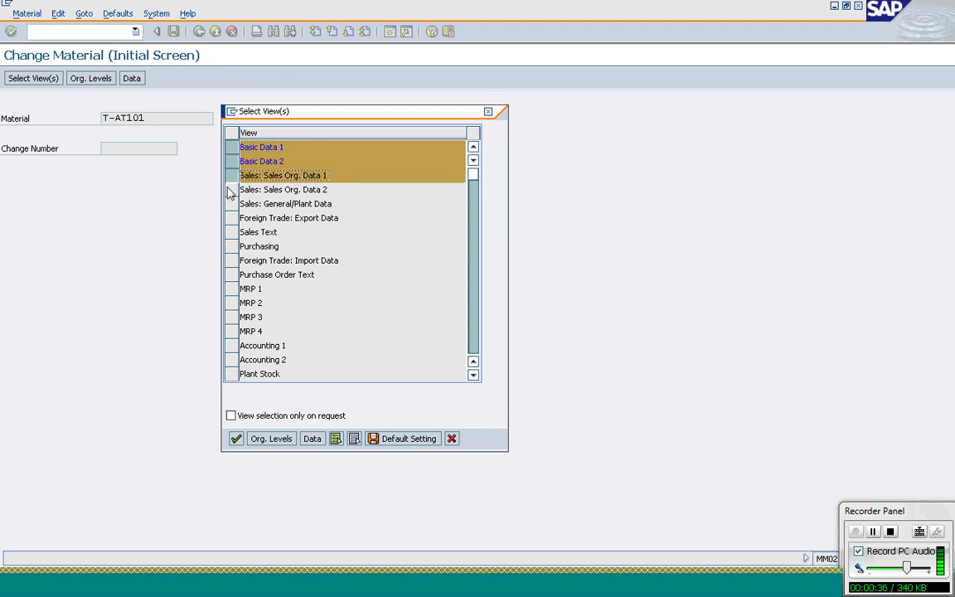
left_click(231, 192)
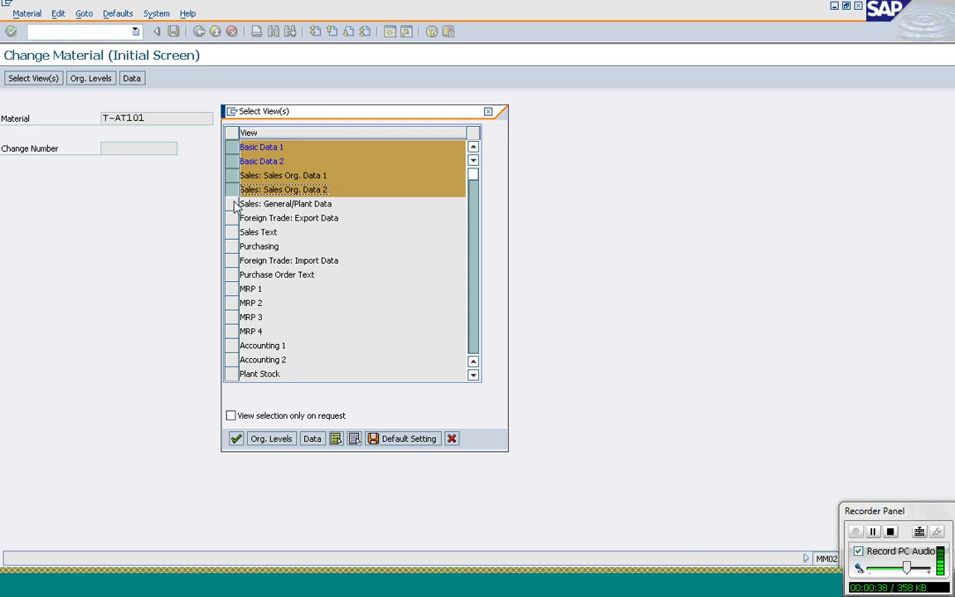
left_click(232, 204)
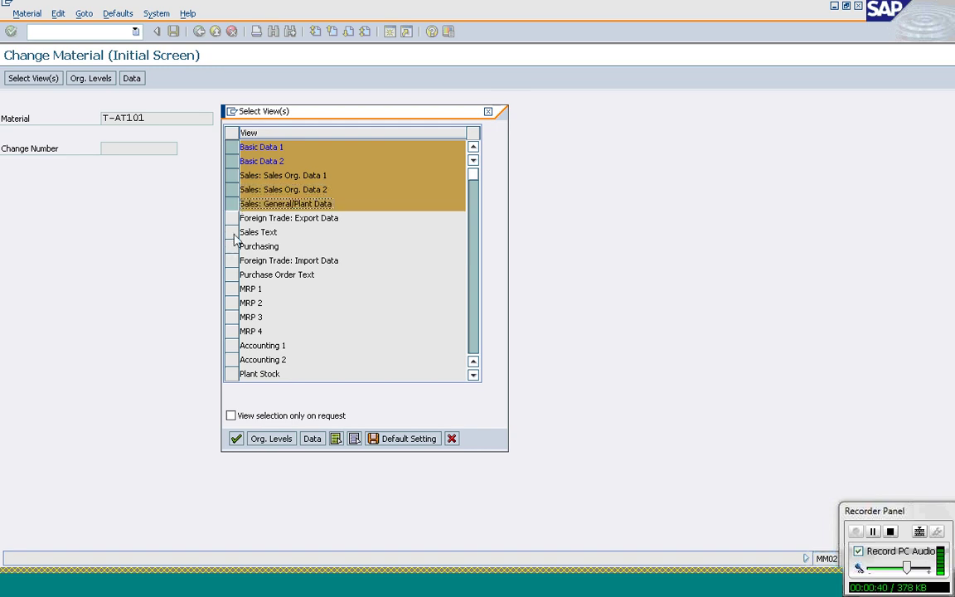
left_click(232, 233)
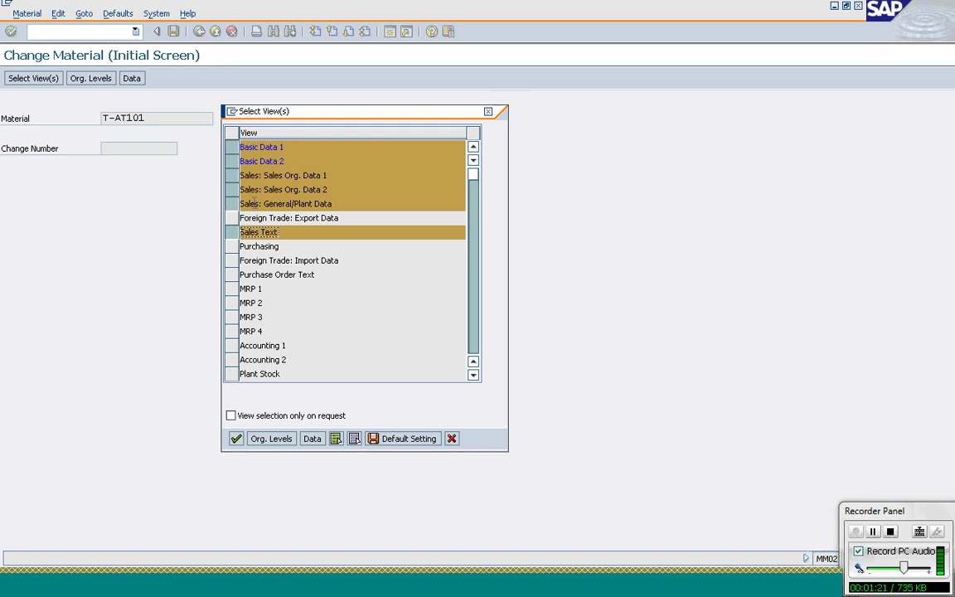
left_click(235, 439)
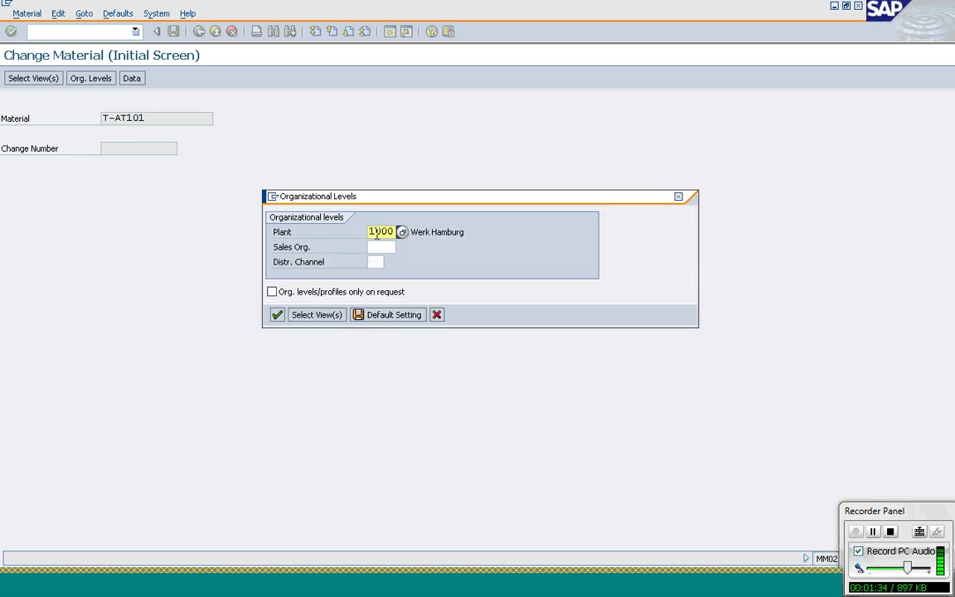
Step: Set the organizational levels to sales organization 1000 and distribution channel 10, keeping the plant, and open the material
key("Tab")
type("10")
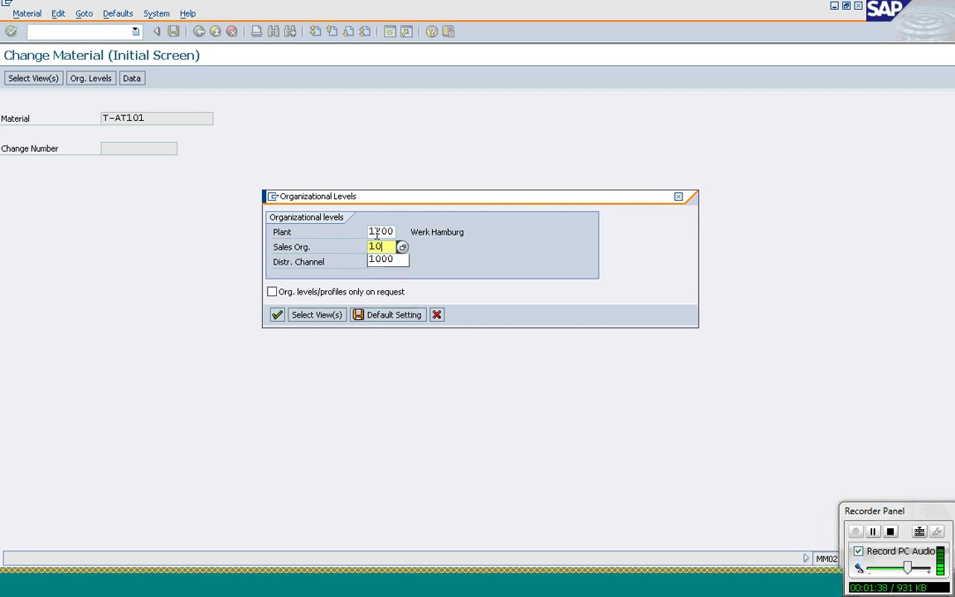
type("00")
key("Tab")
type("10")
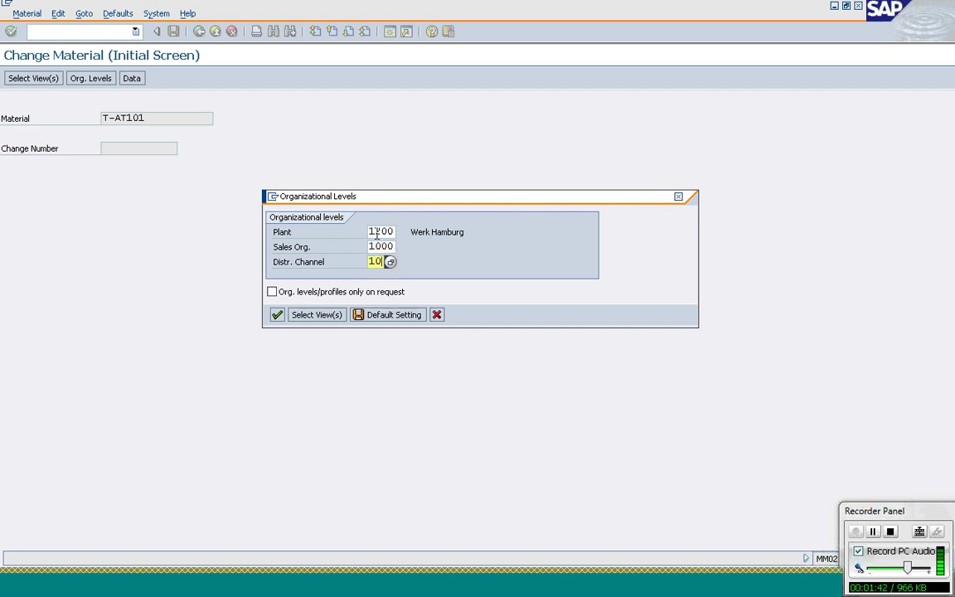
left_click(278, 316)
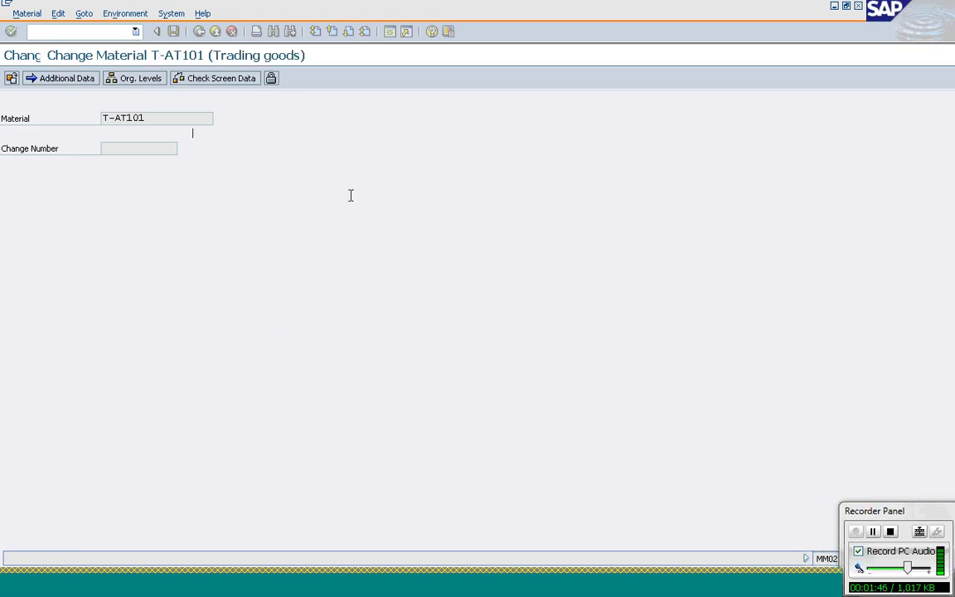
Step: Examine the material group, old material number and base unit of measure in the general data
left_click(362, 193)
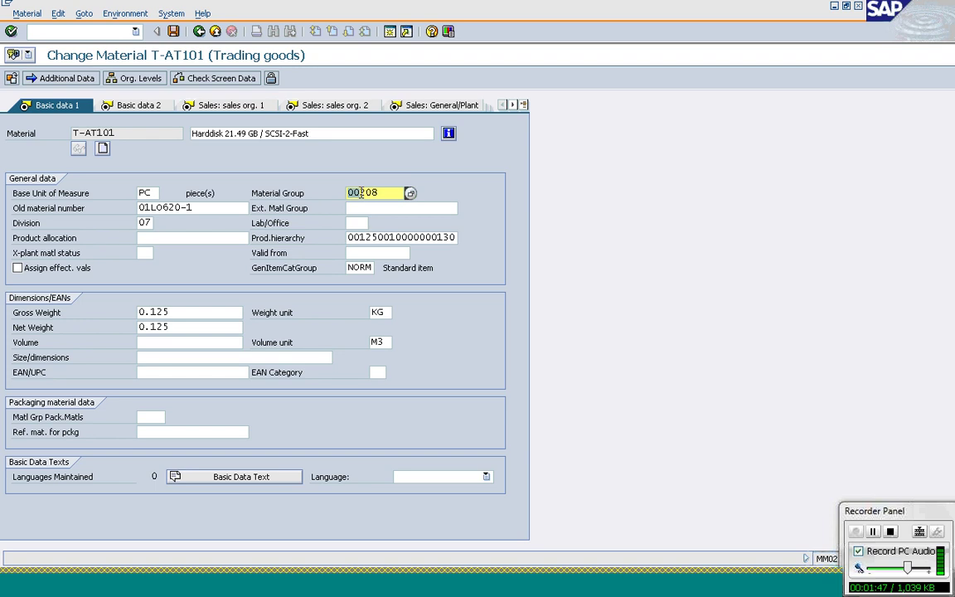
left_click(207, 209)
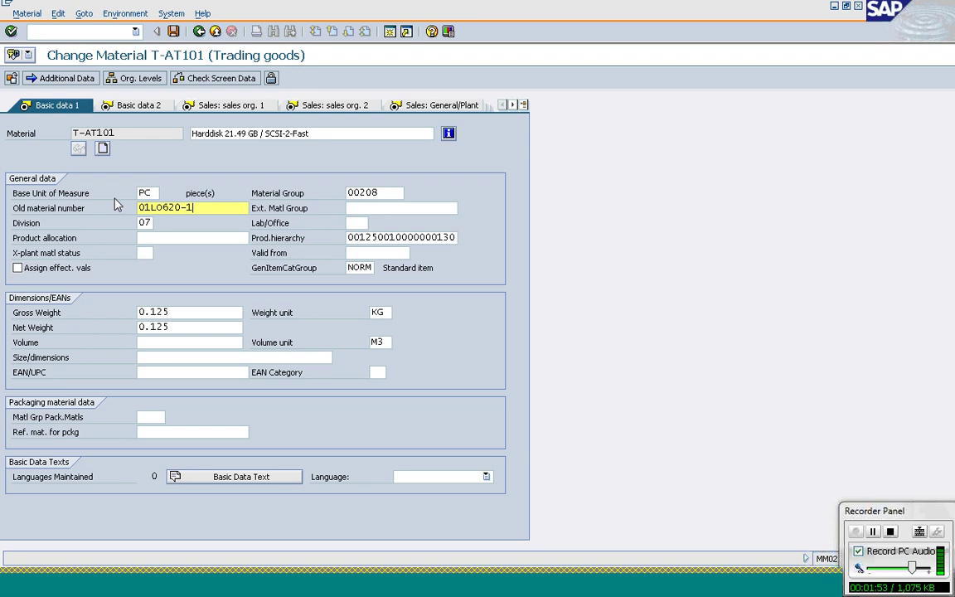
left_click(145, 194)
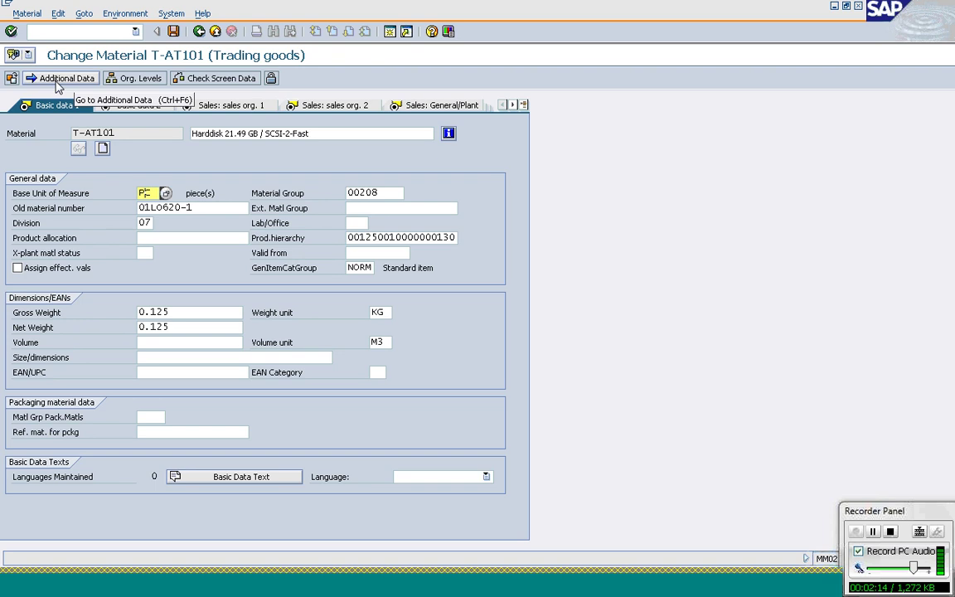
Step: Try to add a conversion line of 12 PC to 1 PC in the material's additional units of measure
left_click(58, 83)
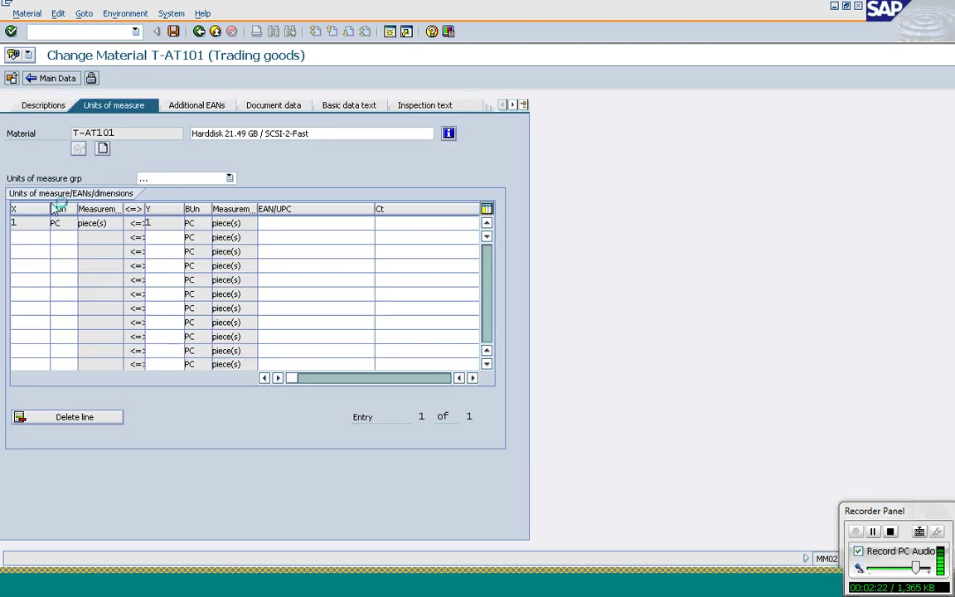
left_click(30, 238)
type("12")
key("Tab")
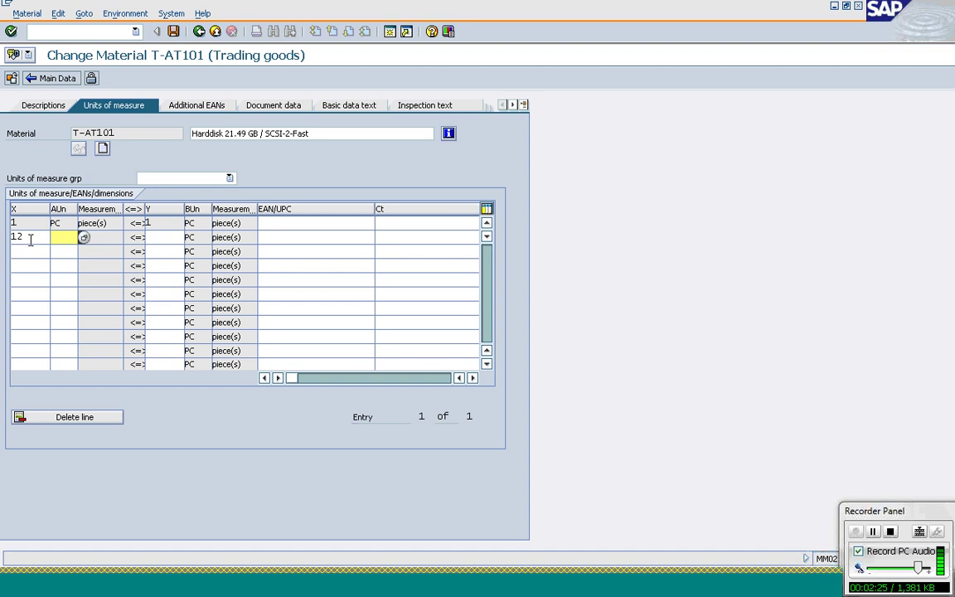
type("pc")
key("Tab")
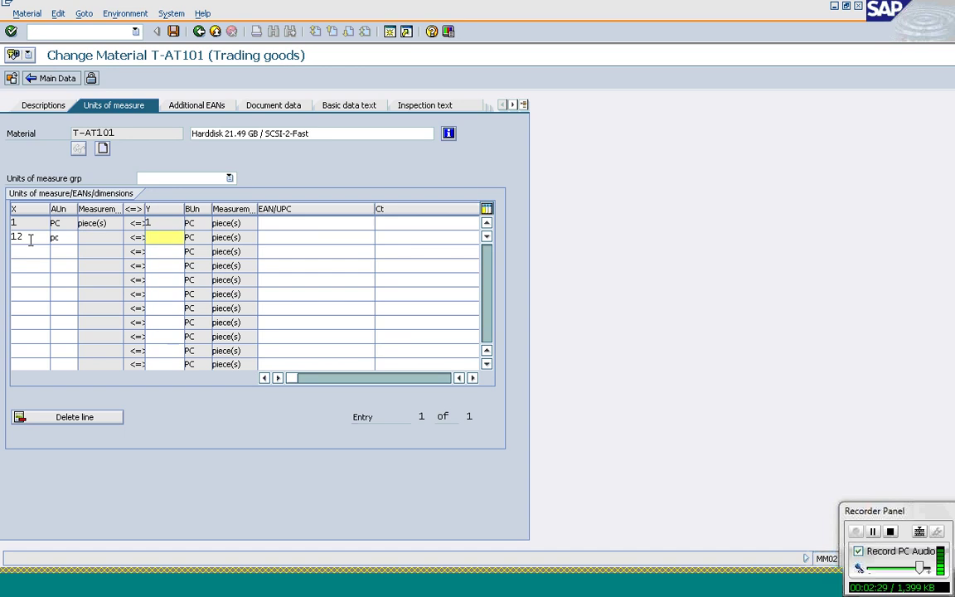
type("1")
key("Return")
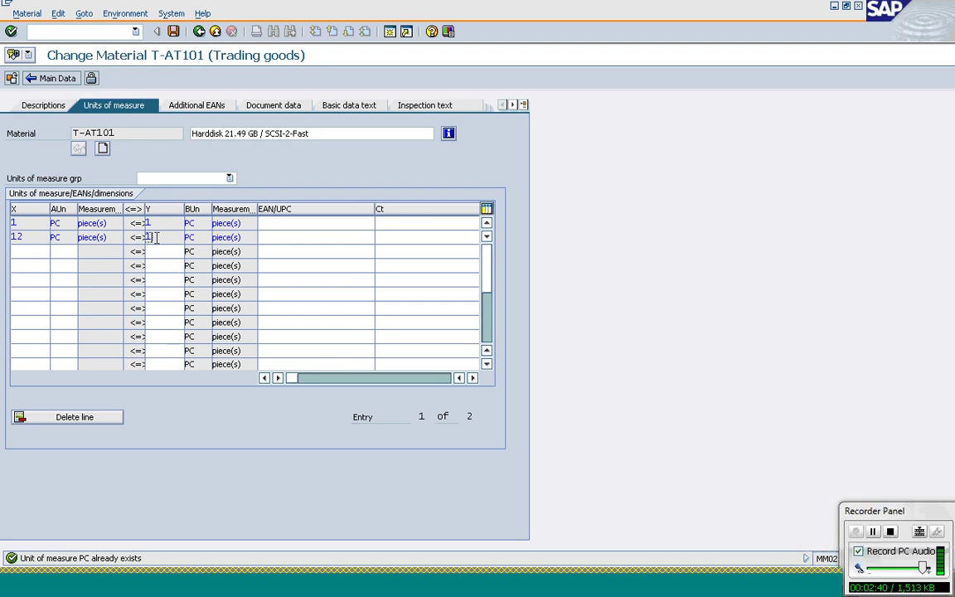
Step: Delete the 12 PC conversion line and return to the Basic data 1 view
left_click(33, 239)
left_click(64, 420)
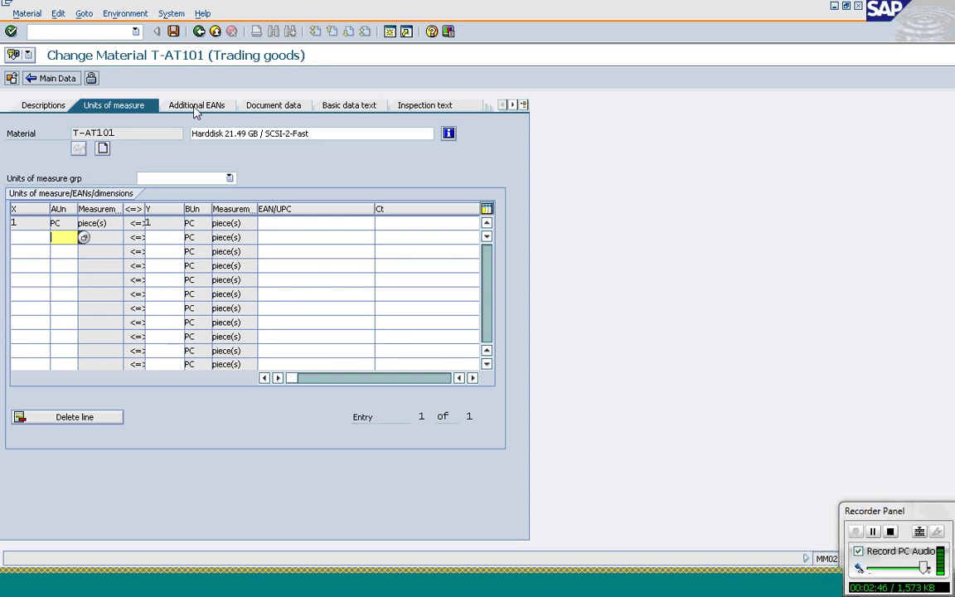
left_click(30, 238)
type("12")
key("Tab")
type("pc")
key("Tab")
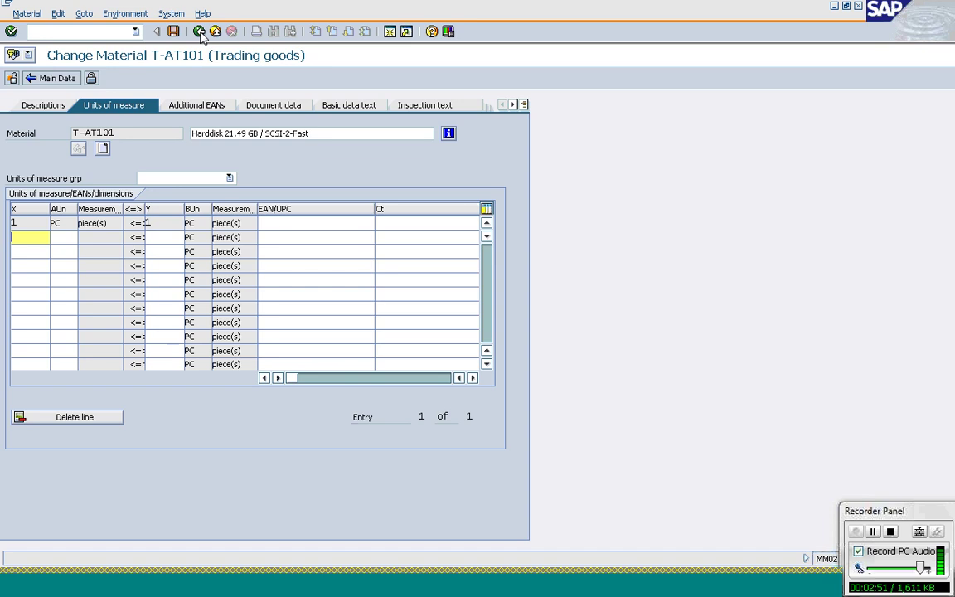
left_click(200, 32)
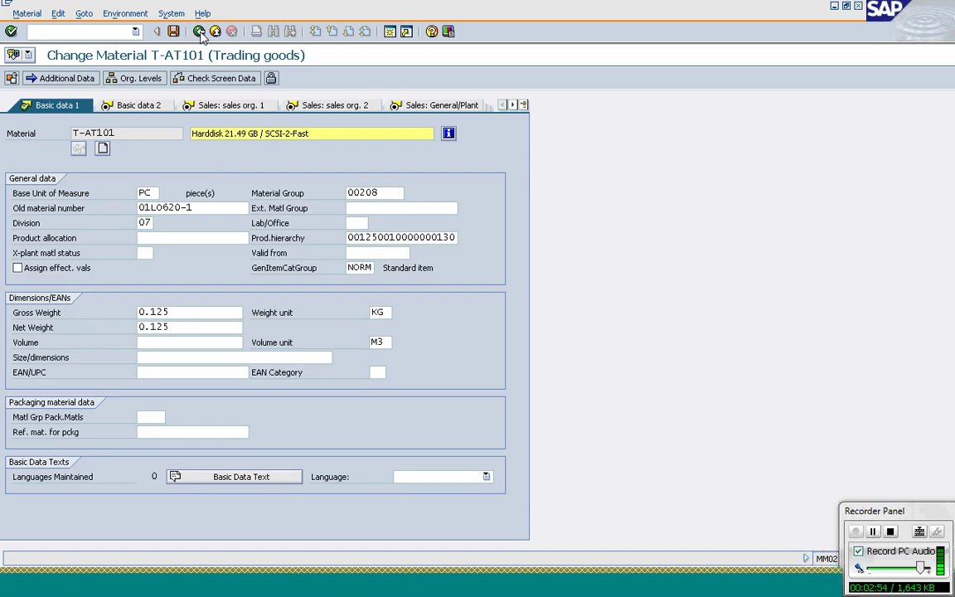
Step: Look up the available material groups, re-sort them by group code, locate 00208 Hard disks and close the list
left_click(222, 211)
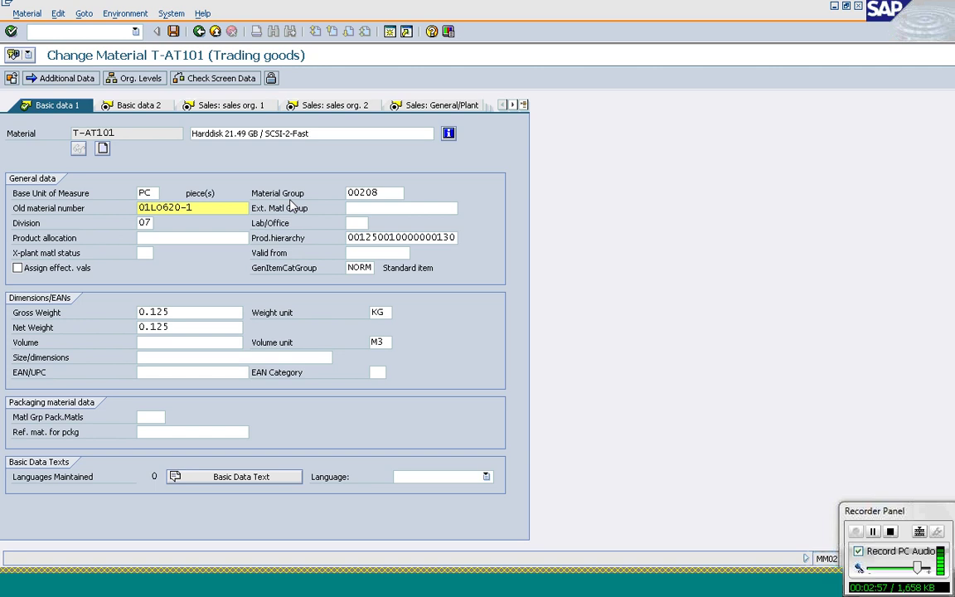
left_click(391, 197)
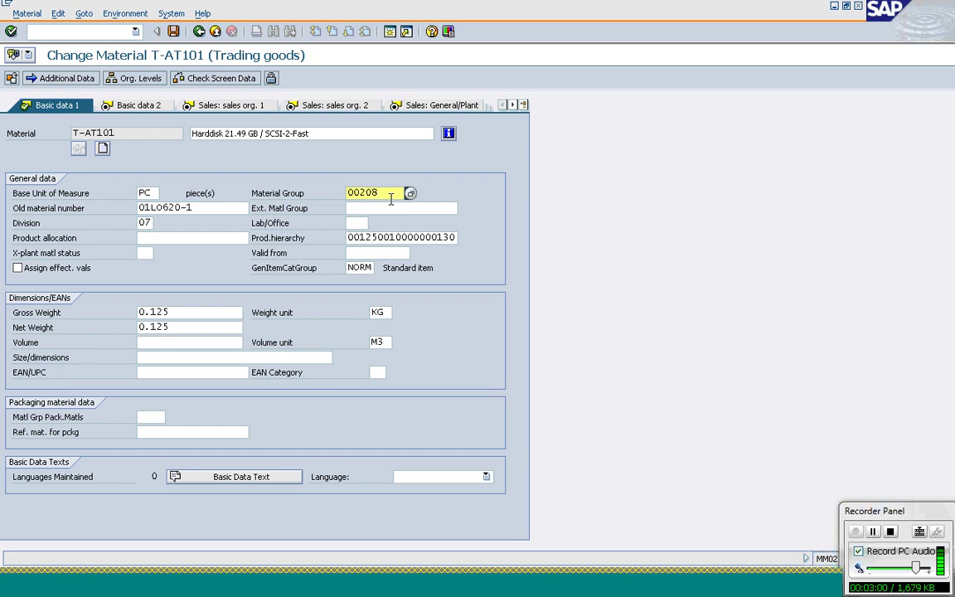
key("Return")
key("F4")
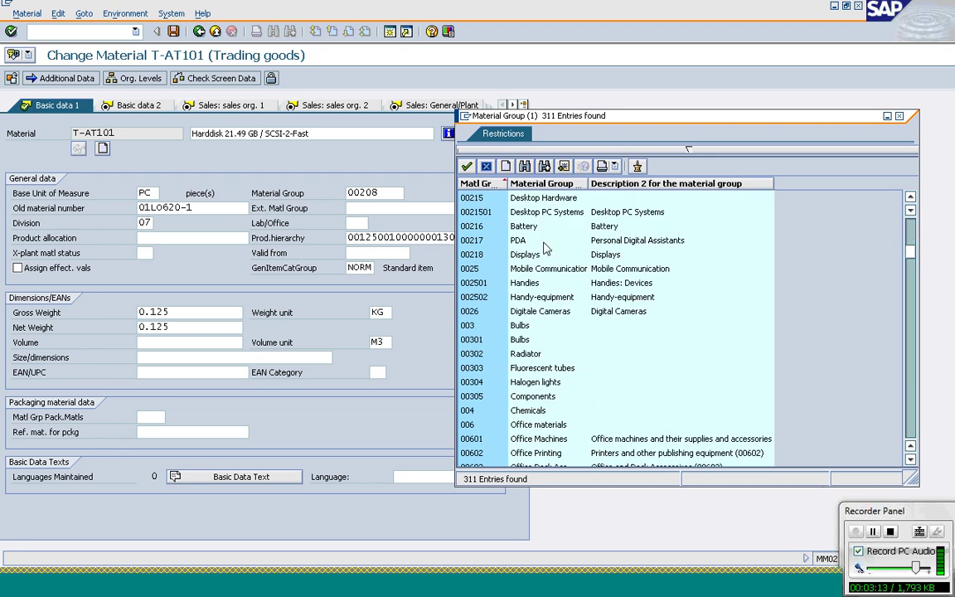
left_click(488, 183)
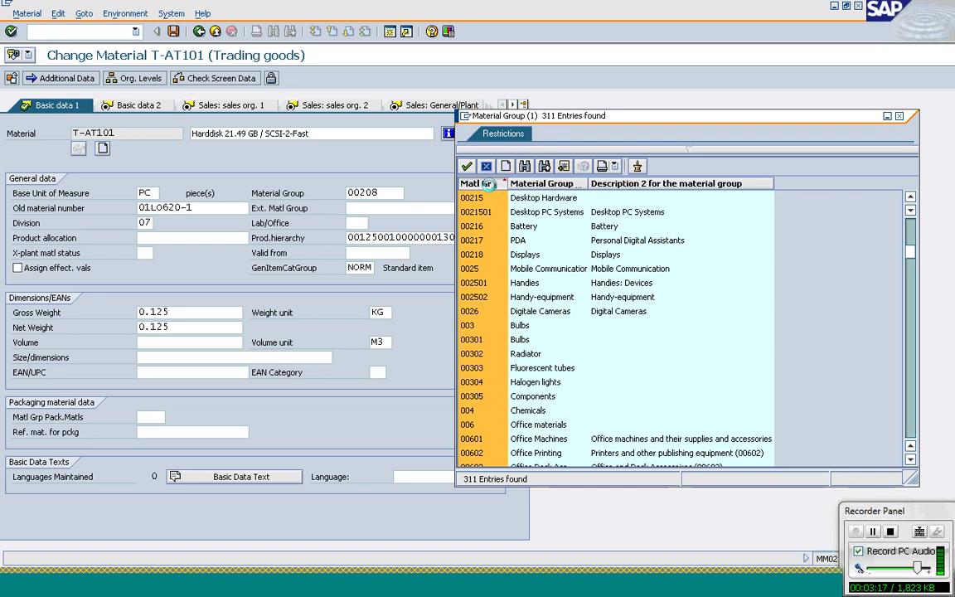
left_click(564, 166)
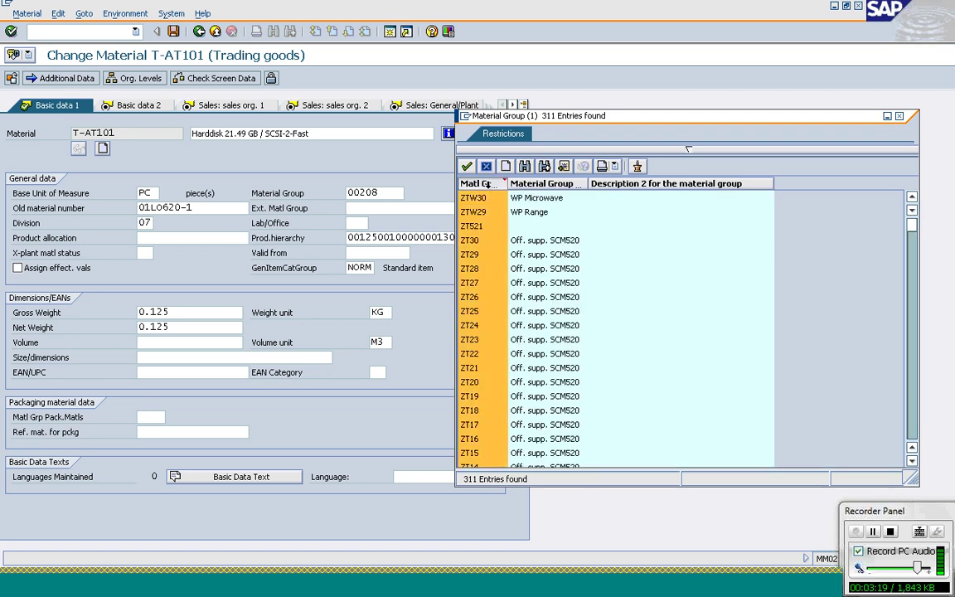
left_click(513, 196)
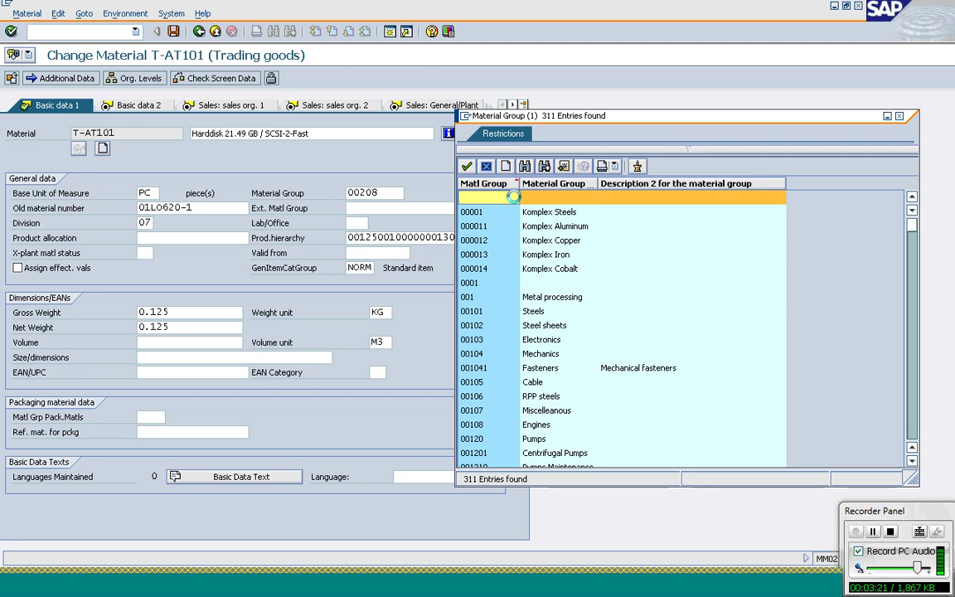
scroll(514, 409, "down", 6)
left_click(506, 373)
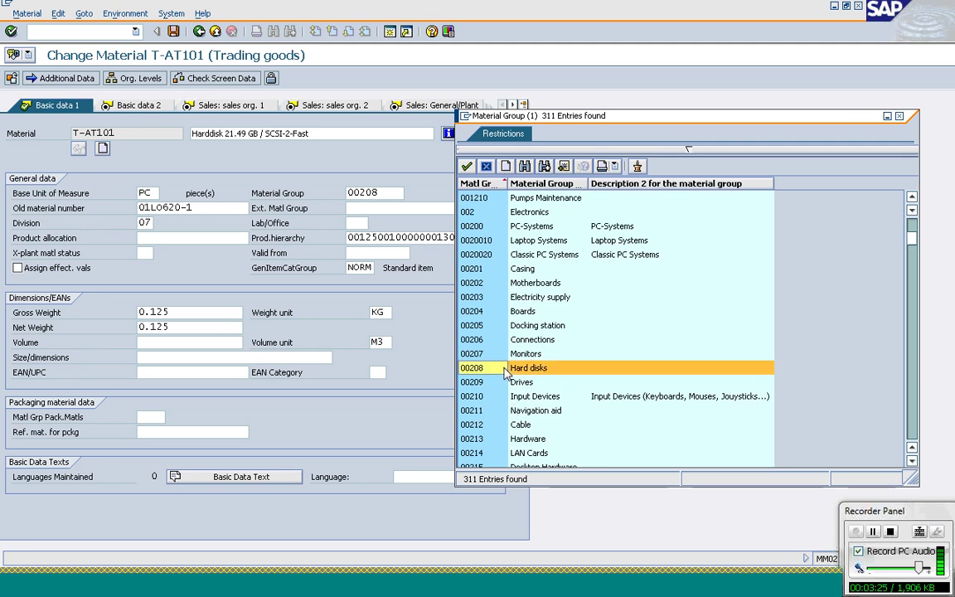
left_click(487, 169)
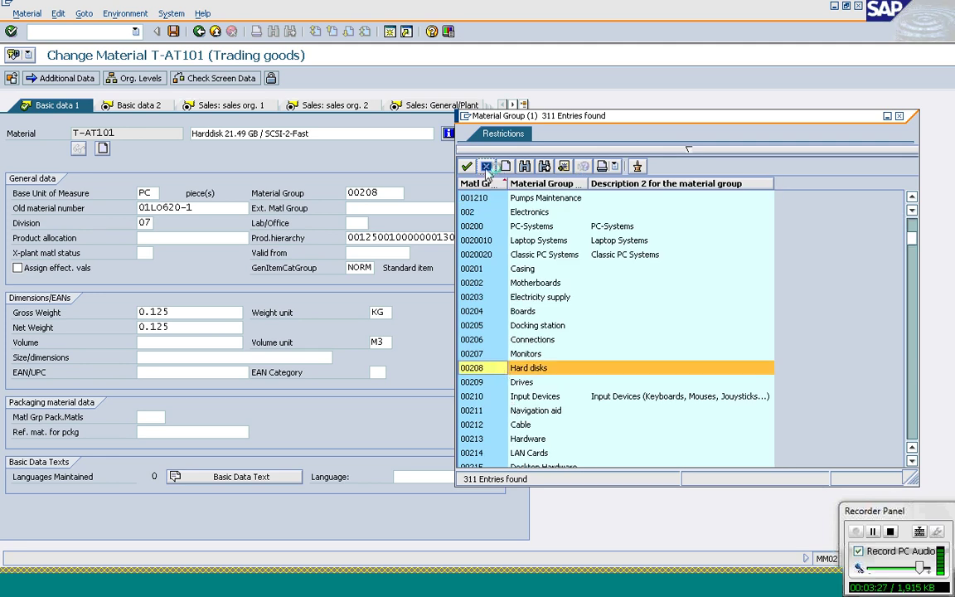
Step: Examine the old material number and the division assigned to the material
left_click(171, 208)
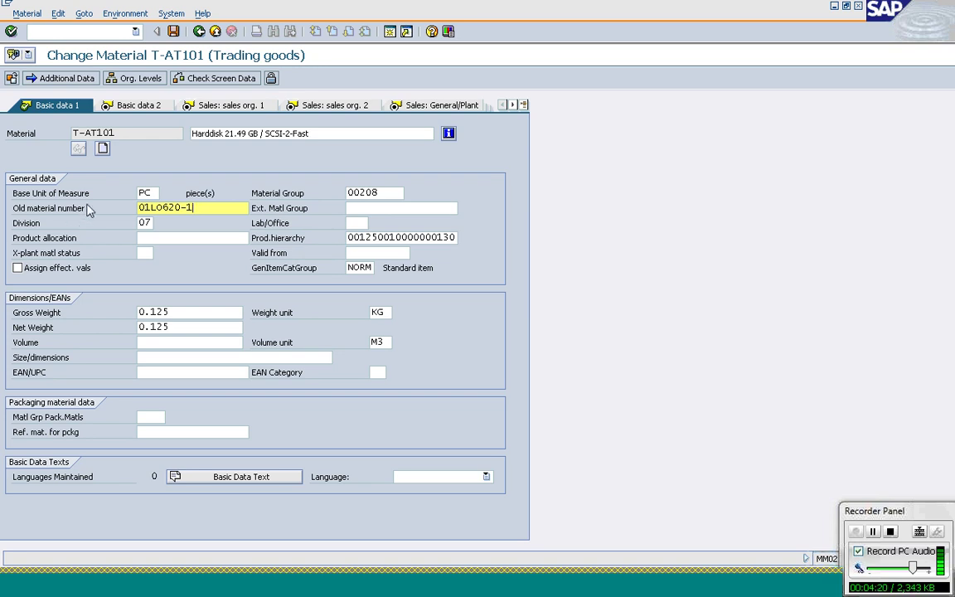
left_click(177, 207)
left_click(144, 223)
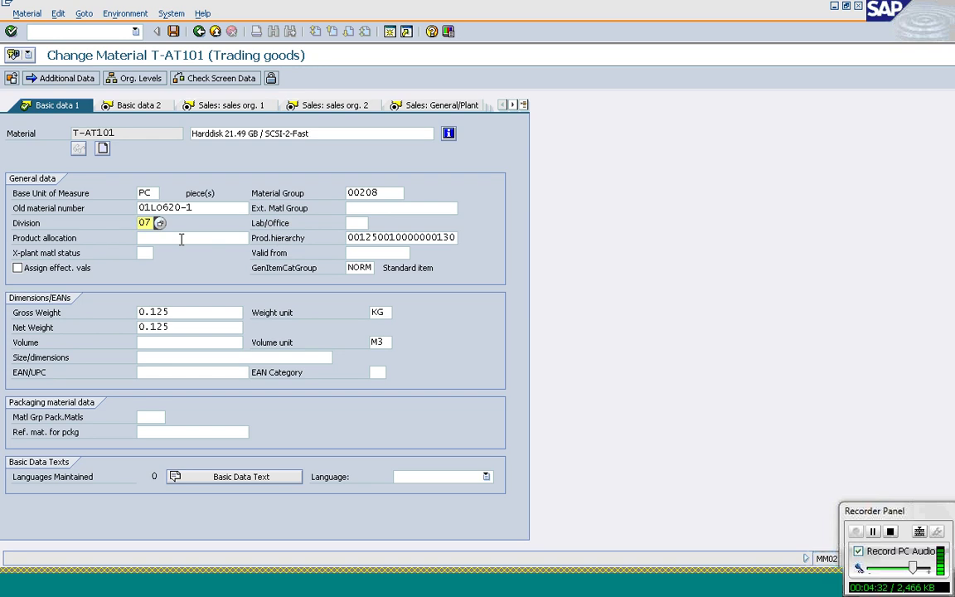
Step: Look up the product hierarchy levels from main group 00125 Hardware through group 00100 PC to its subgroups, and close the lookup
left_click(379, 237)
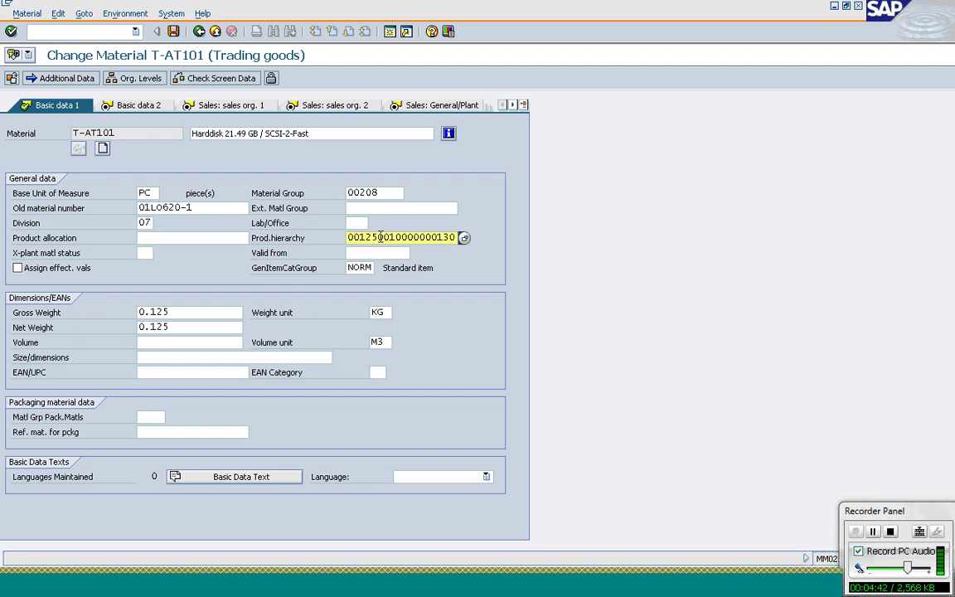
left_click(464, 238)
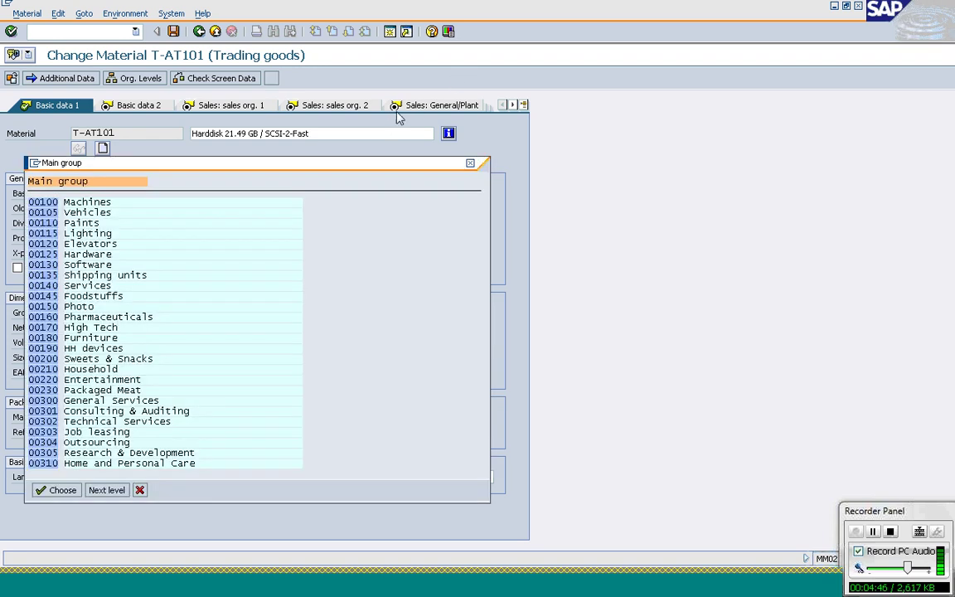
left_click_drag(406, 166, 440, 166)
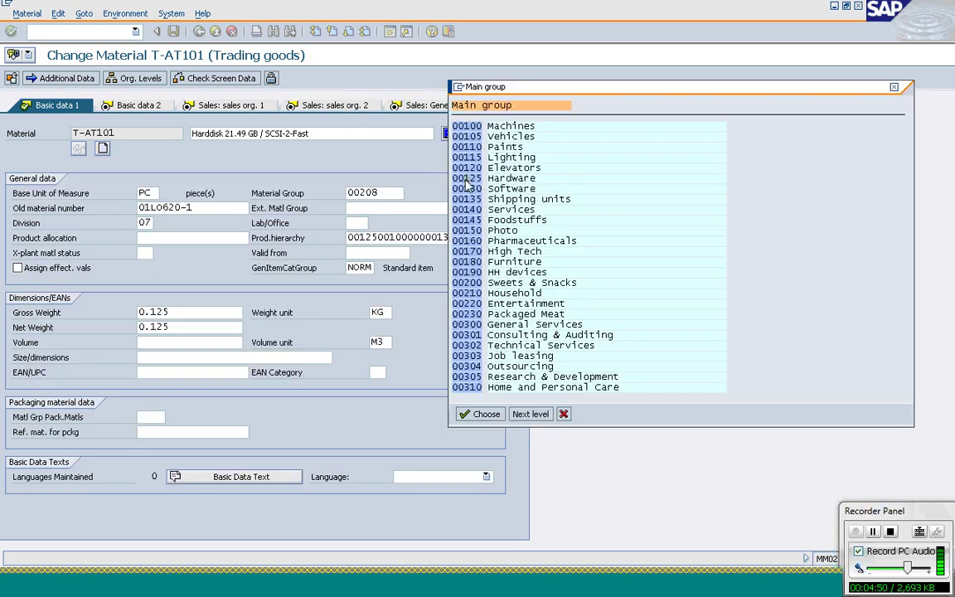
left_click(528, 415)
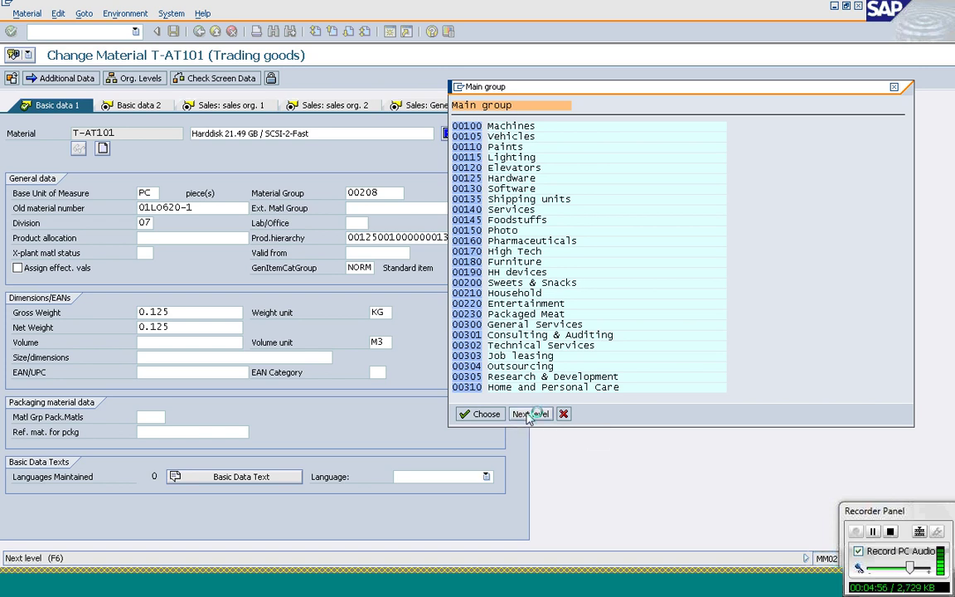
left_click_drag(322, 171, 323, 175)
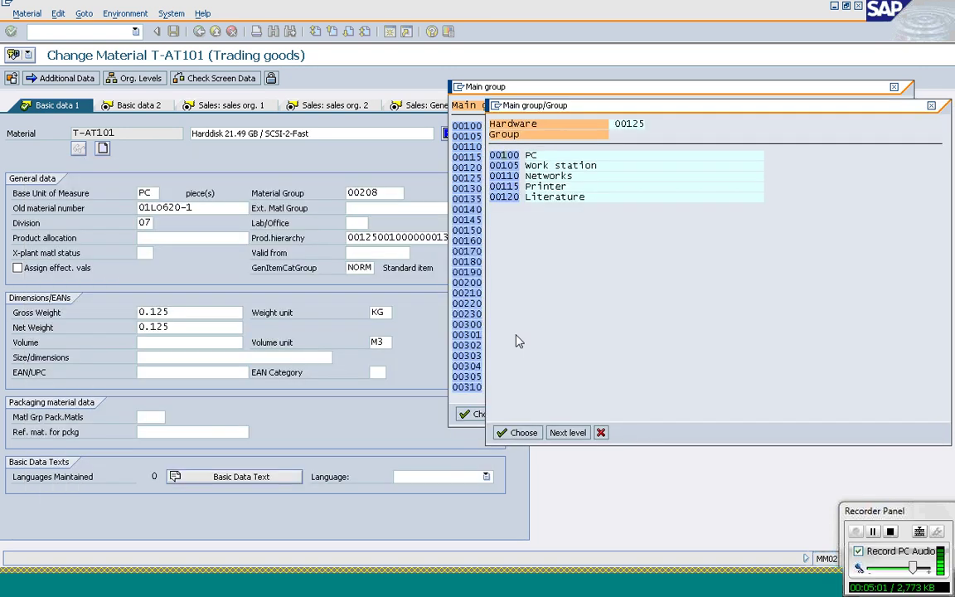
left_click(569, 434)
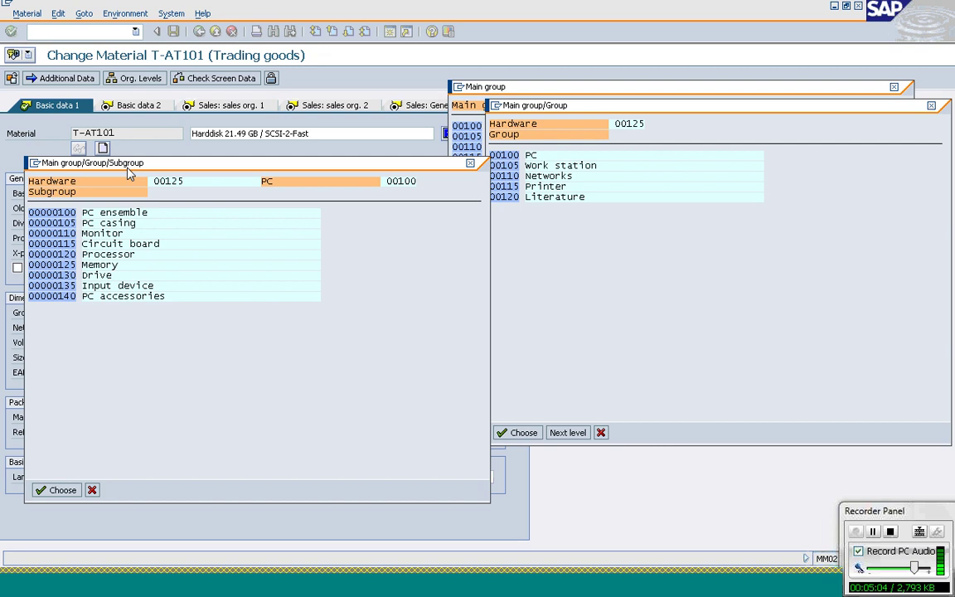
left_click_drag(128, 170, 584, 275)
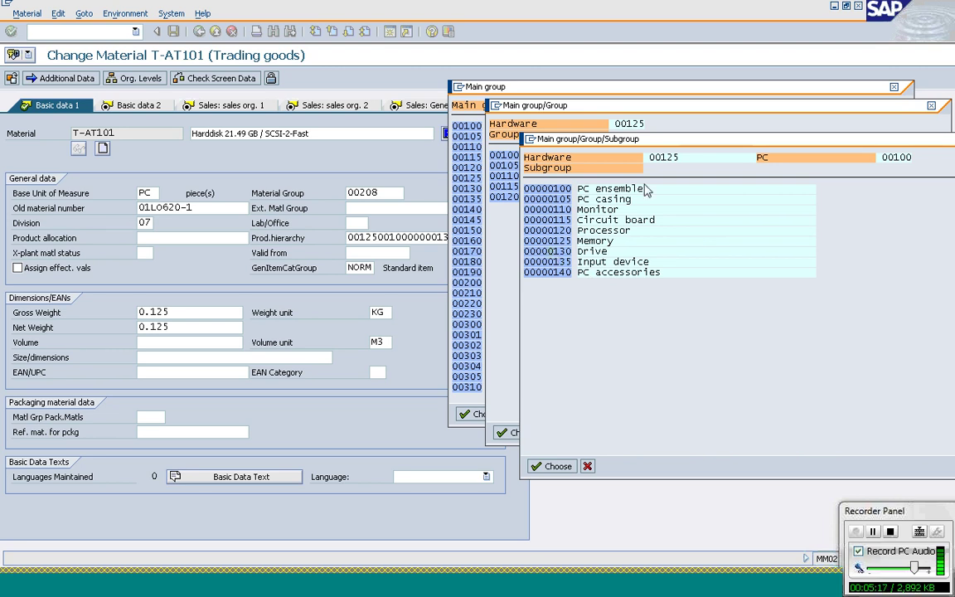
left_click(587, 467)
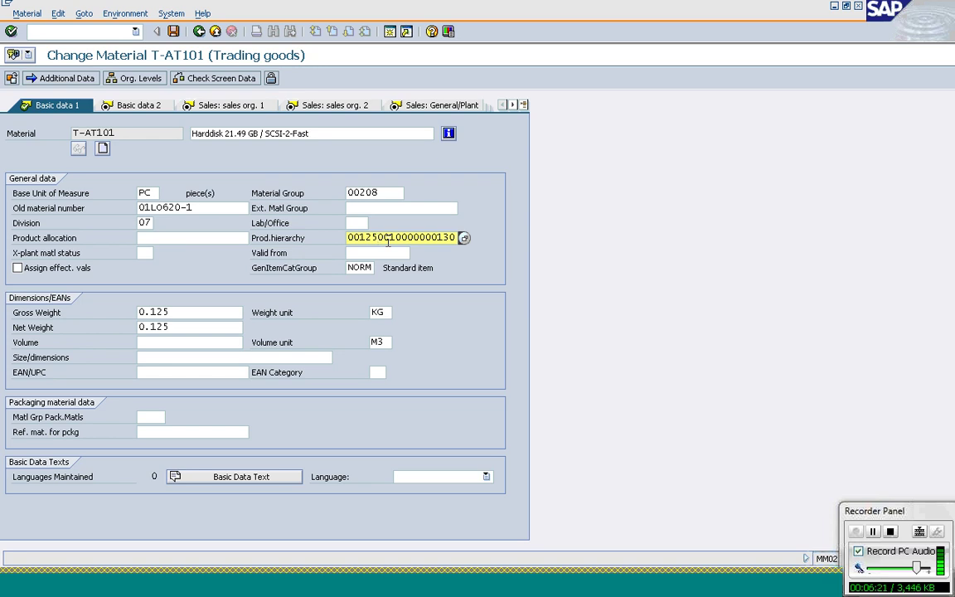
Step: Check the material's gross weight and general item category group, and enter 1 as its volume
left_click(194, 312)
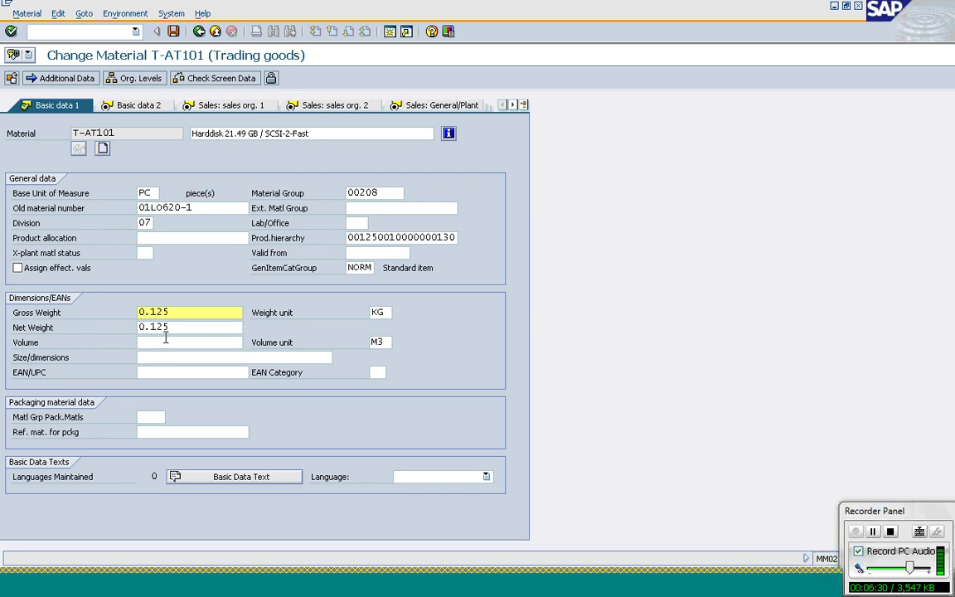
left_click(364, 267)
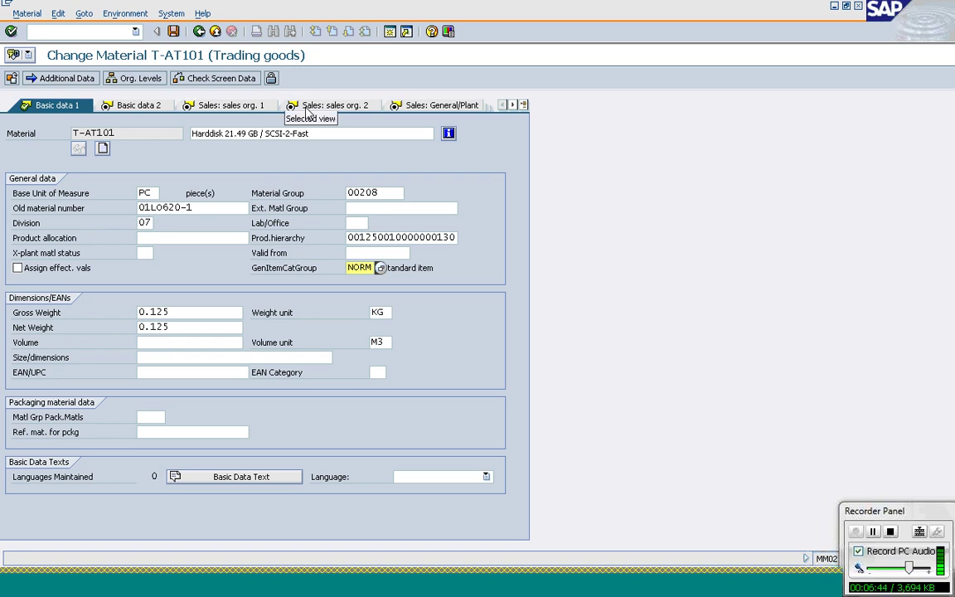
left_click(183, 313)
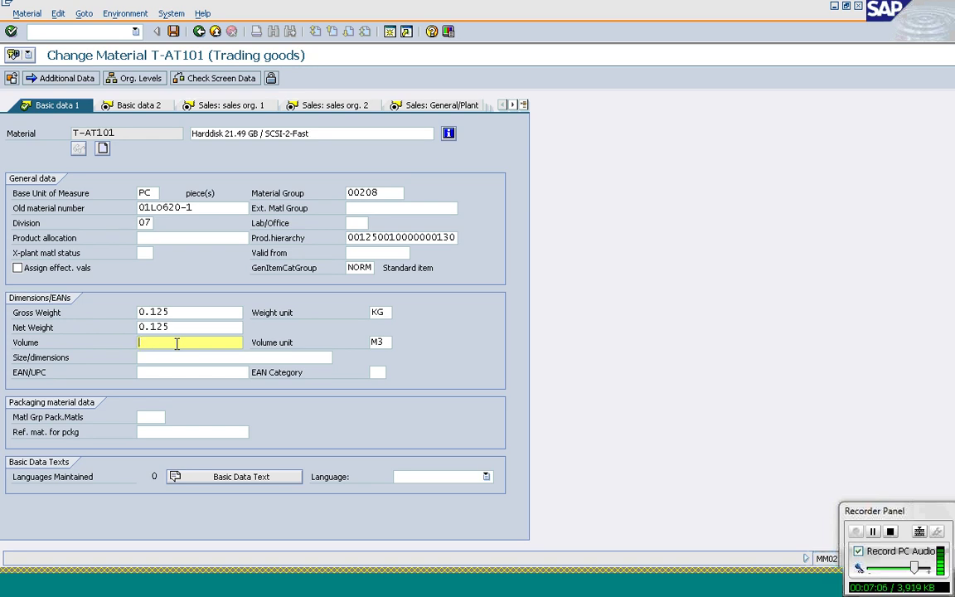
type("1")
Step: Examine the Basic data 2 view, covering the environment, design drawing document and cross-plant configurable material fields
left_click(131, 105)
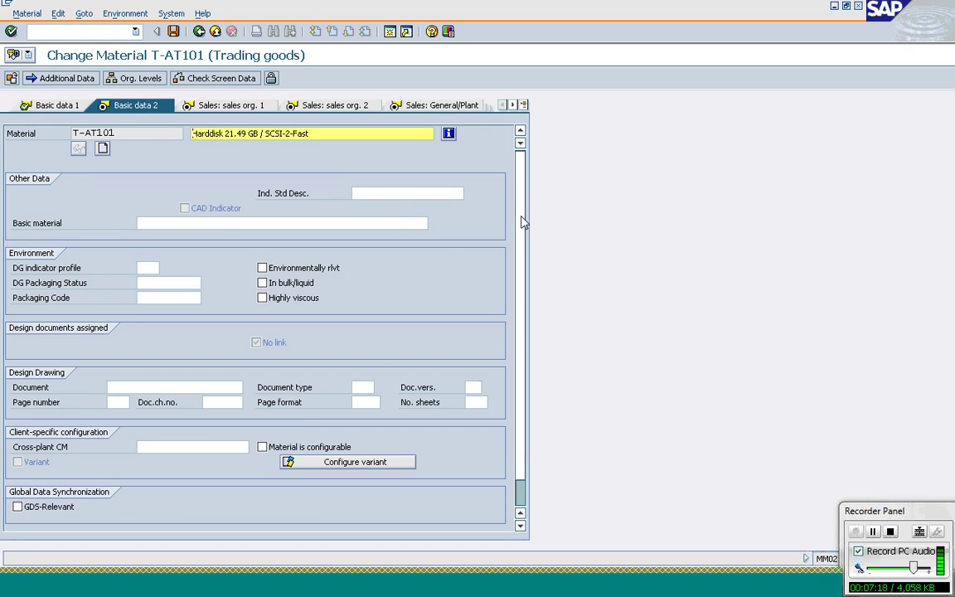
left_click_drag(525, 227, 524, 278)
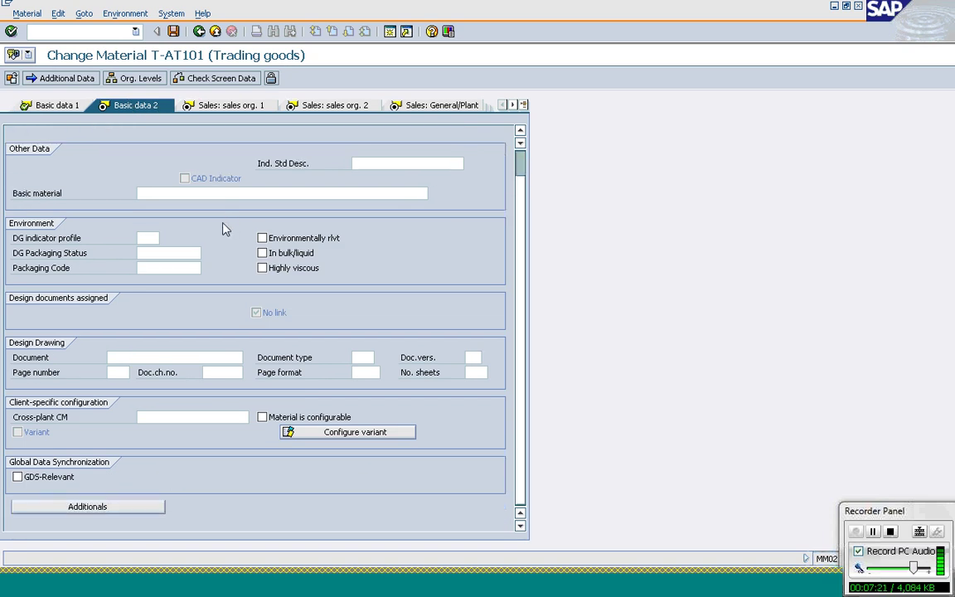
left_click(30, 240)
left_click(144, 355)
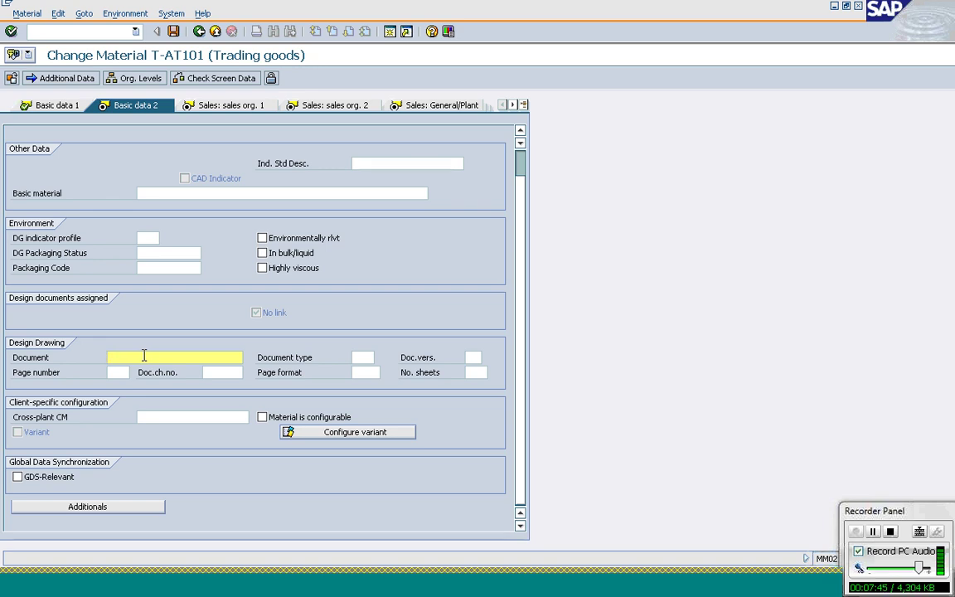
key("Tab")
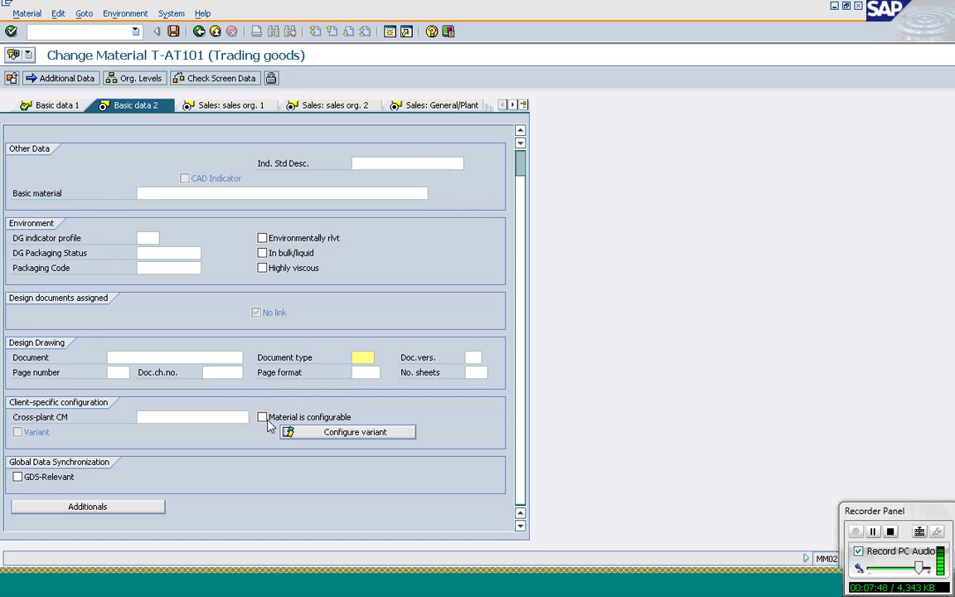
left_click(213, 417)
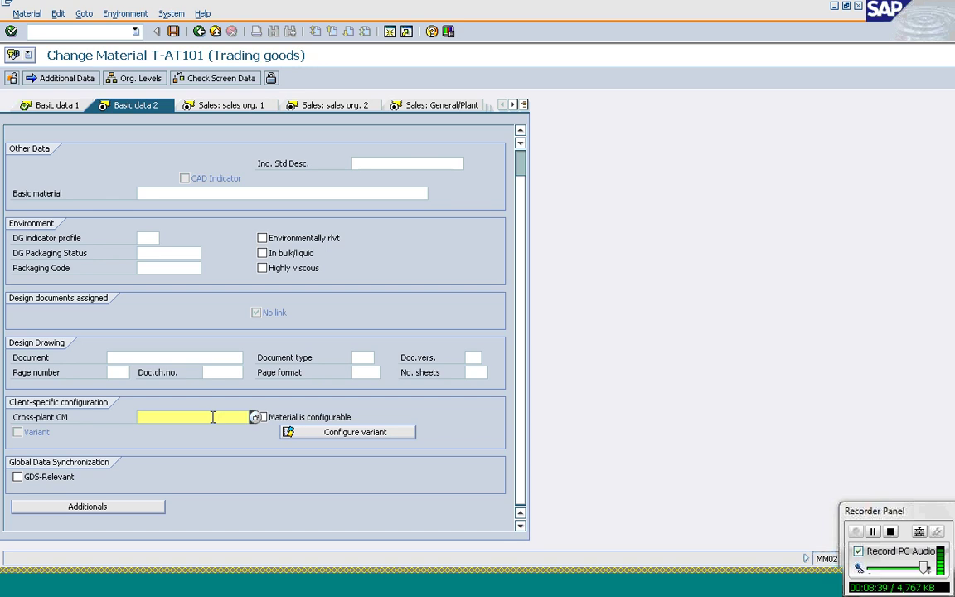
left_click(213, 418)
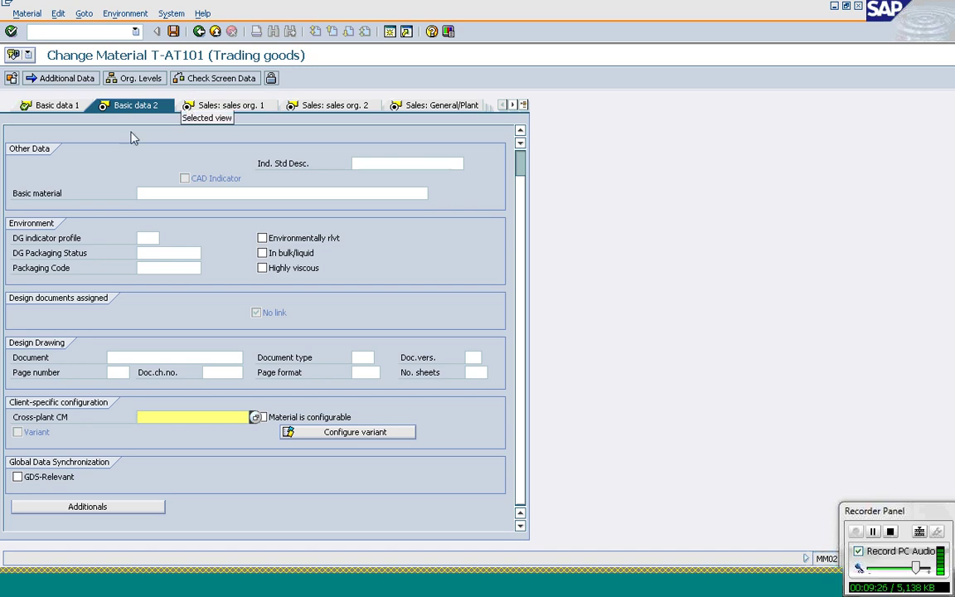
Step: Examine the base unit, sales unit, delivering plant and tax data in the Sales: sales org. 1 view
left_click(215, 108)
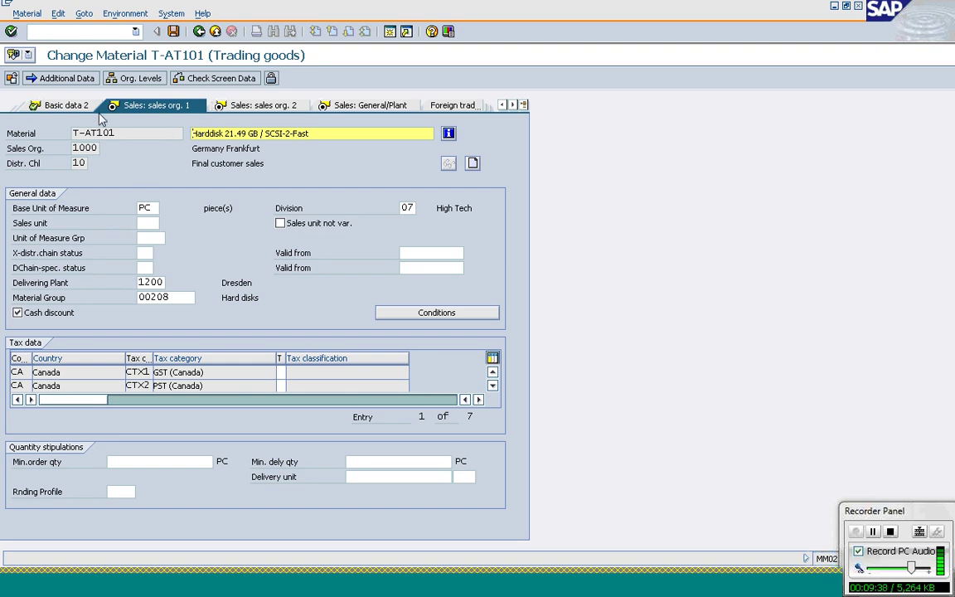
left_click(145, 207)
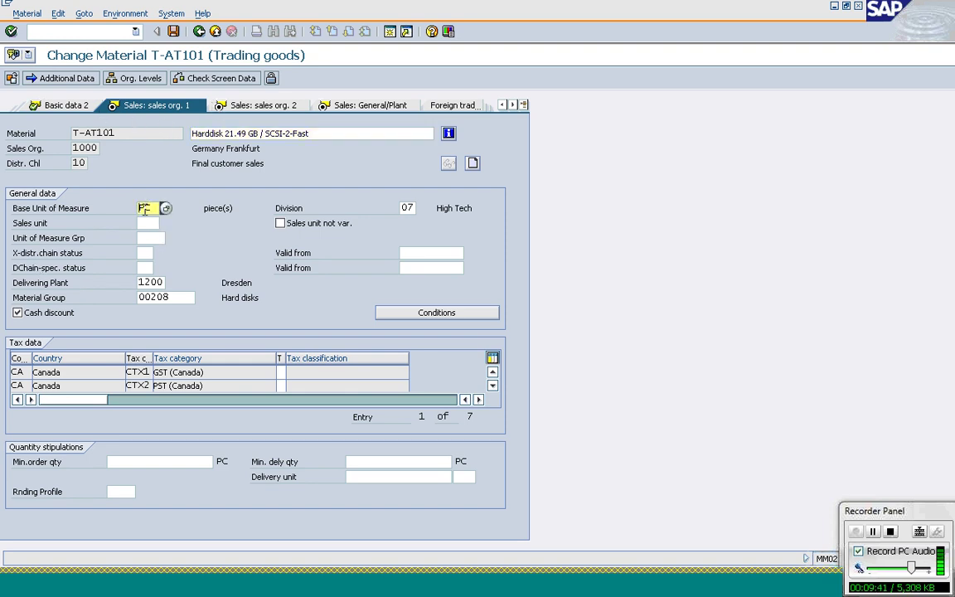
left_click(281, 372)
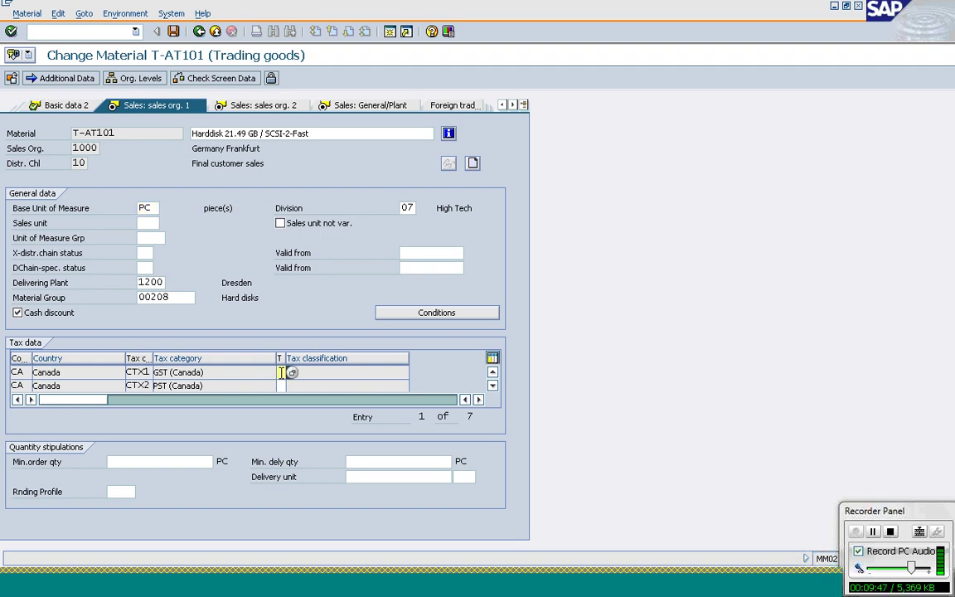
left_click(147, 210)
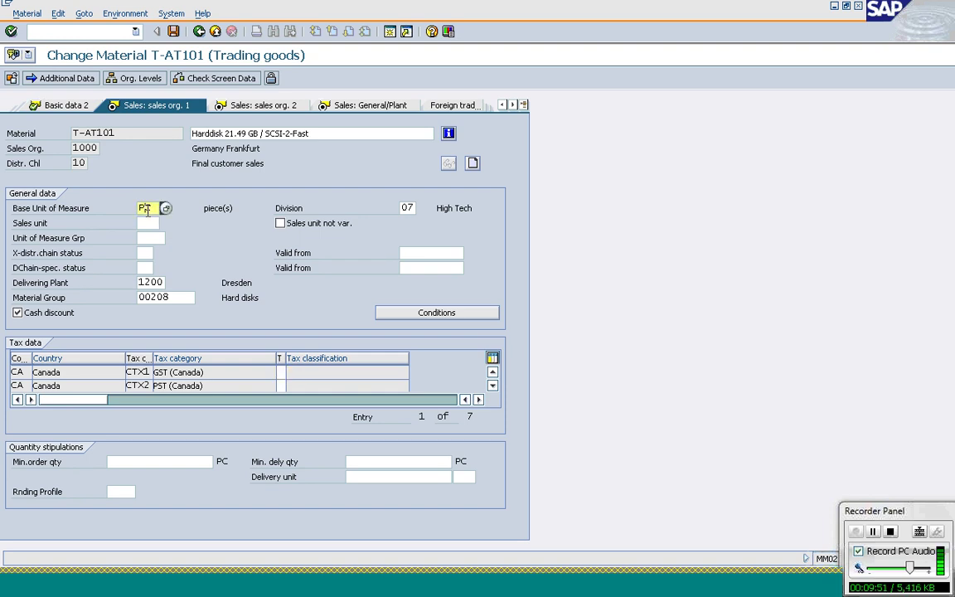
left_click(145, 224)
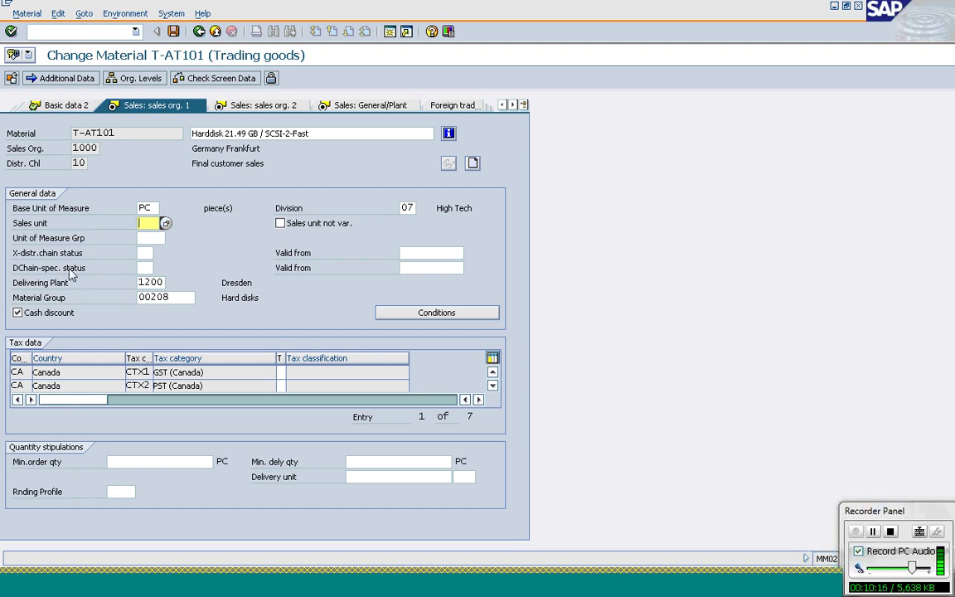
left_click(147, 283)
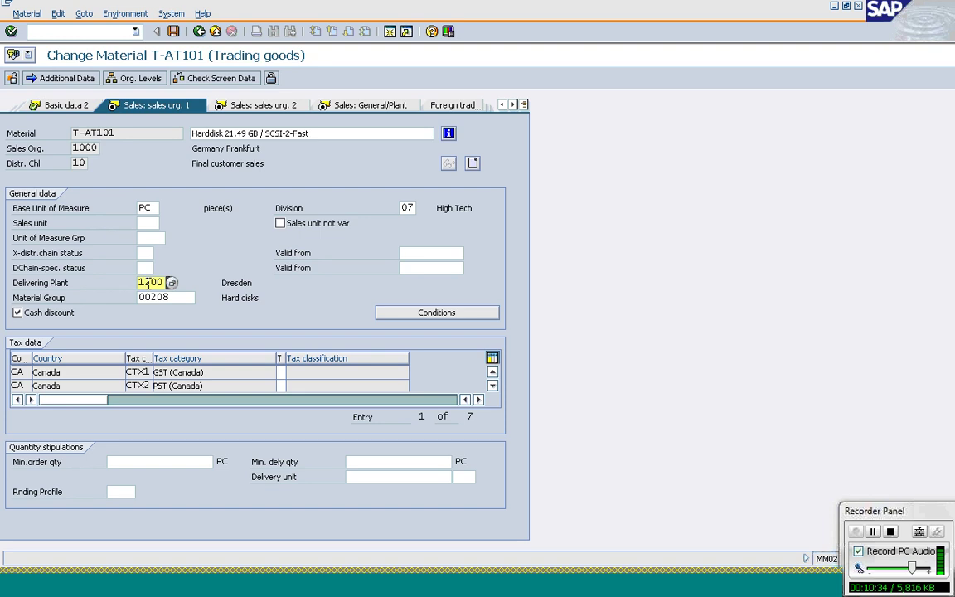
Step: Enter tax classification 1 for GST (Canada) and try classification 2 for PST (Canada)
left_click(281, 372)
type("1")
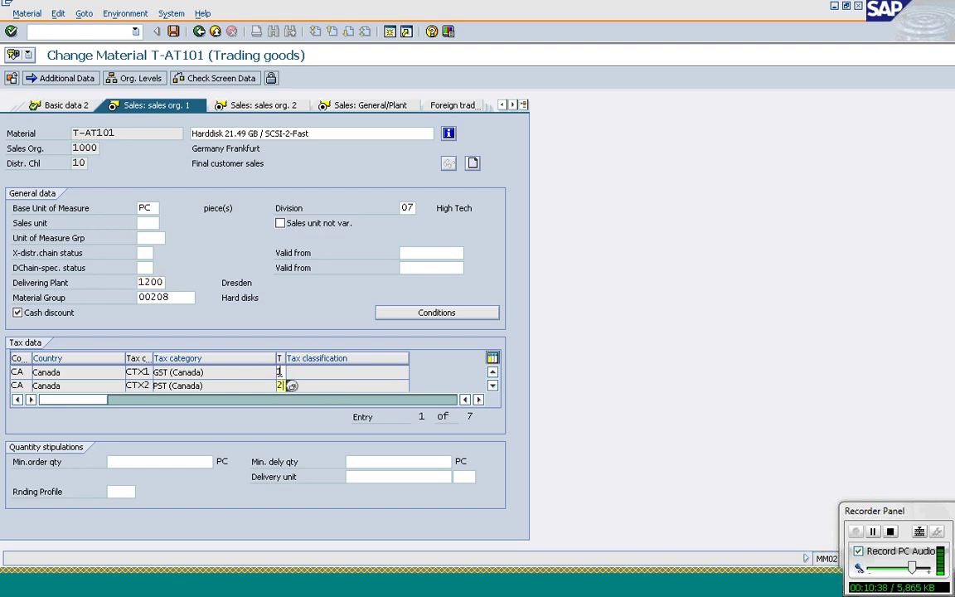
key("Down")
type("2")
left_click(493, 386)
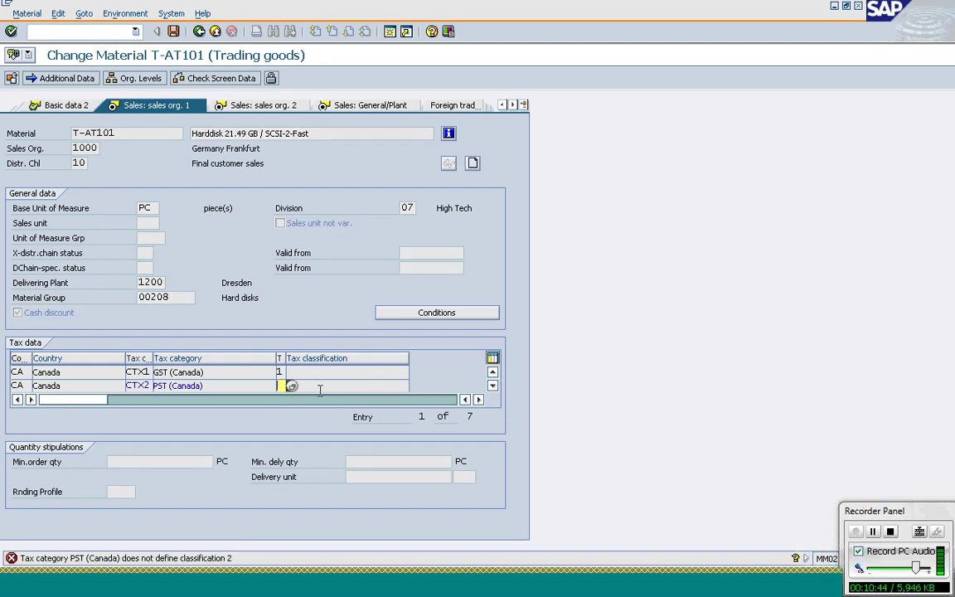
Step: Set the tax classification to 1 for PST (Canada) and for PST-Que & Mar(Base+)
type("1")
left_click(492, 386)
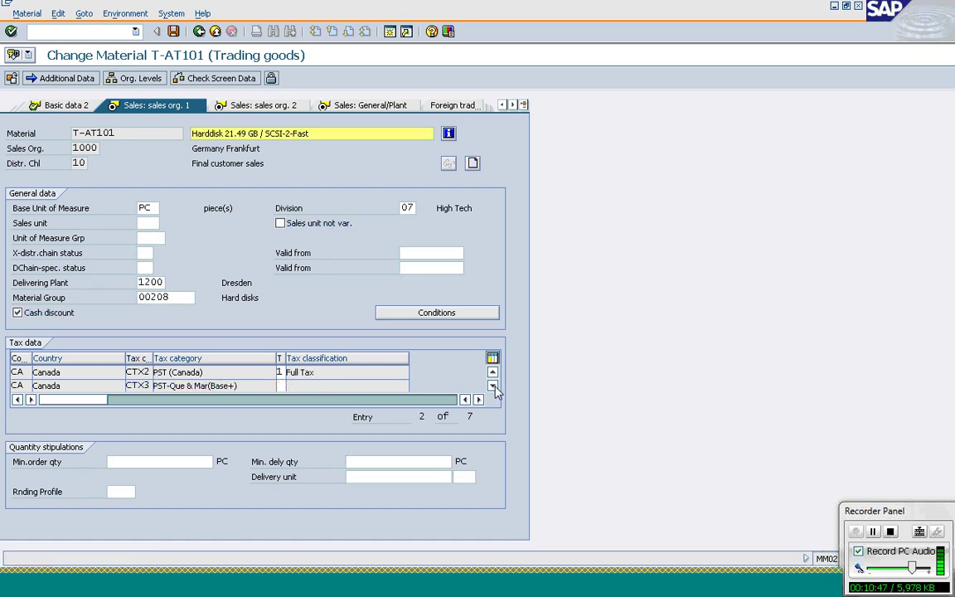
type("1")
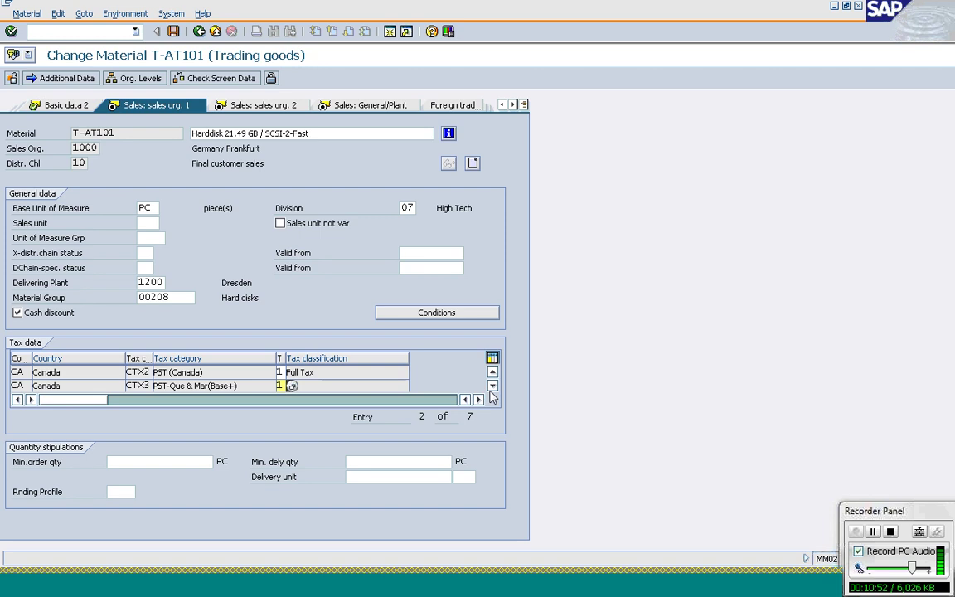
left_click(492, 385)
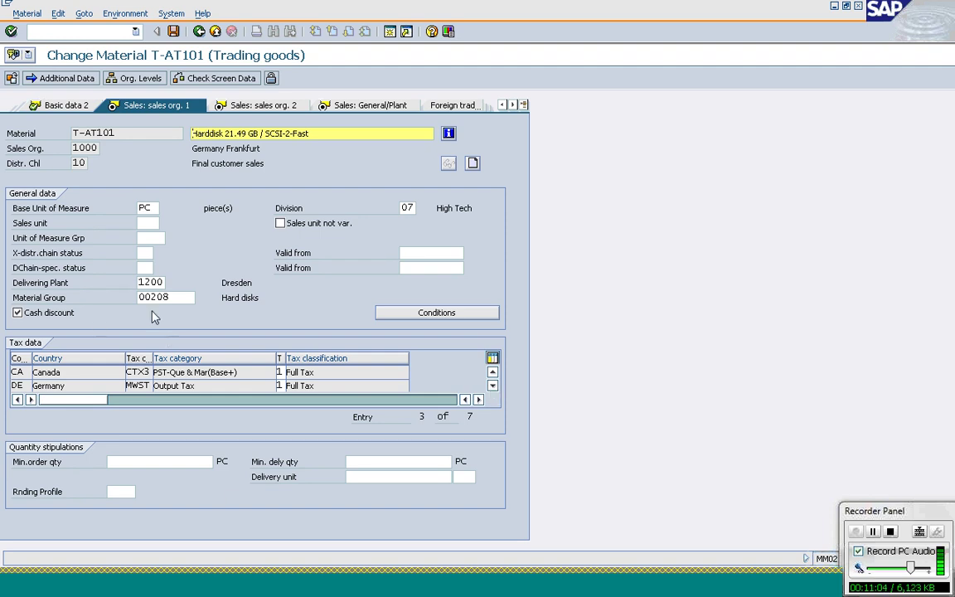
Step: Check the delivering plant and the material's tax classification, and open the Customer Change transaction in a new session
left_click(146, 282)
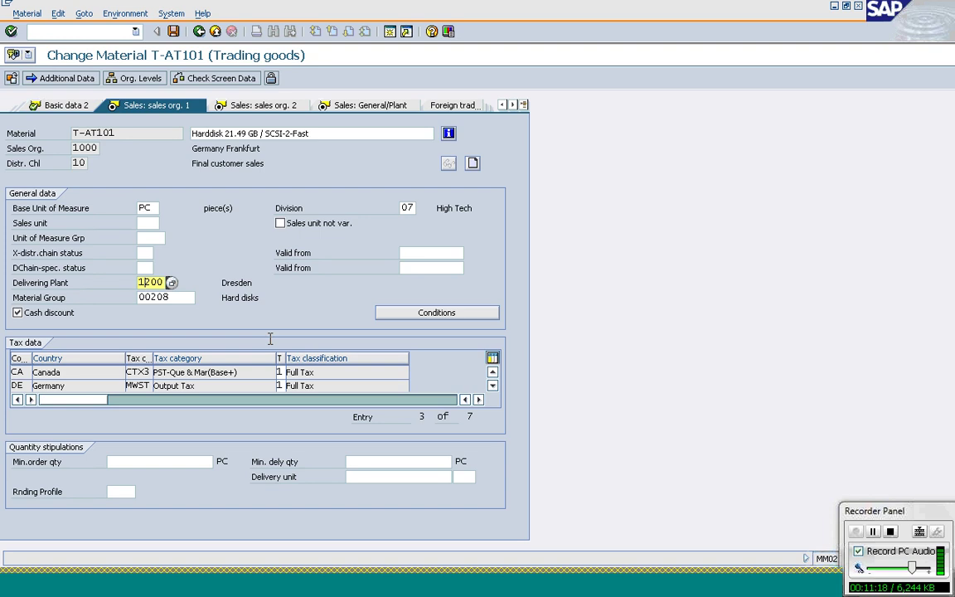
left_click(280, 372)
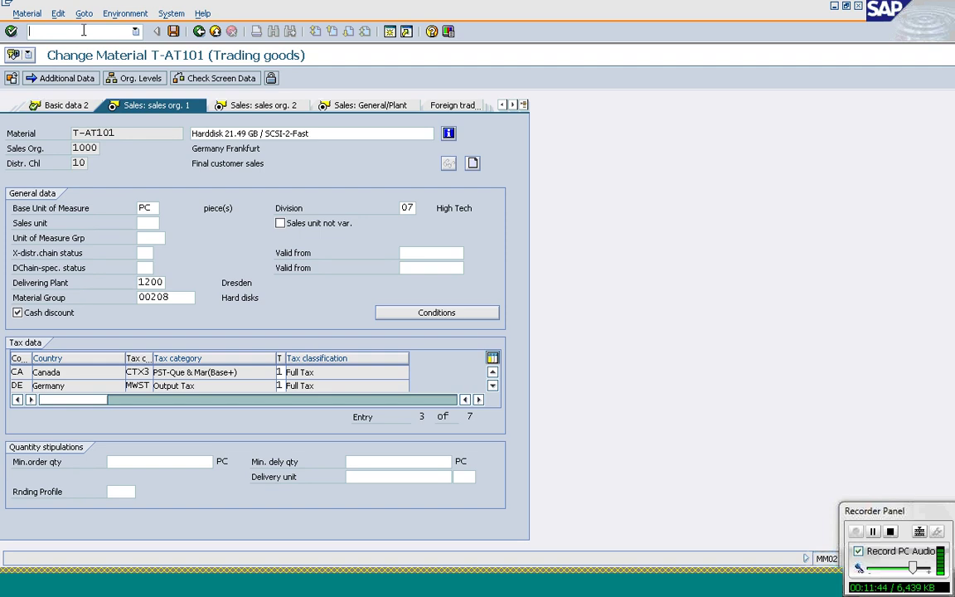
type("/o")
type("vd0")
type("1")
key("Return")
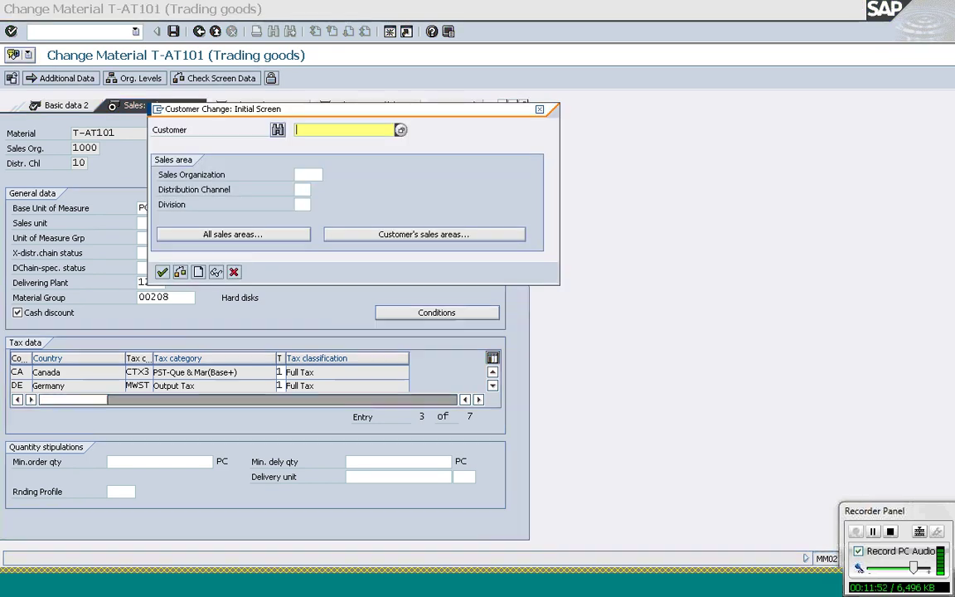
Step: Open the customer's master record for sales organization 1000, distribution channel 10 and division 00
type("t")
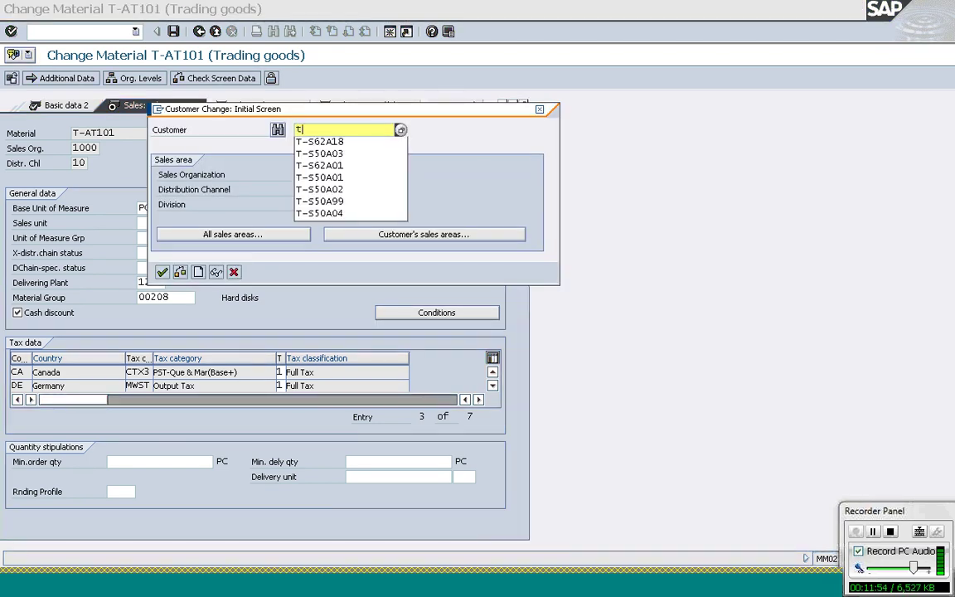
type("-s6")
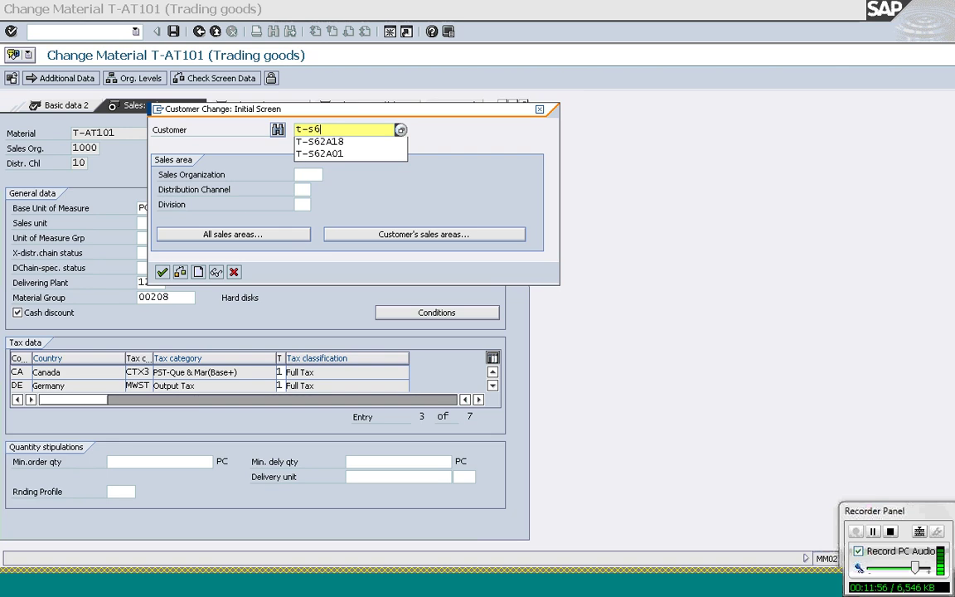
type("2a02")
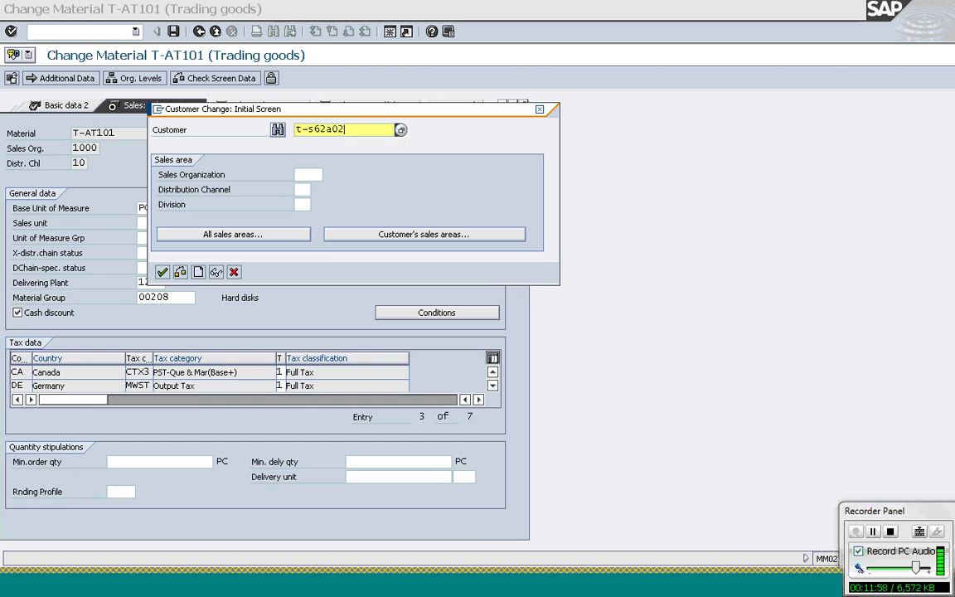
key("Tab")
type("1000")
key("Tab")
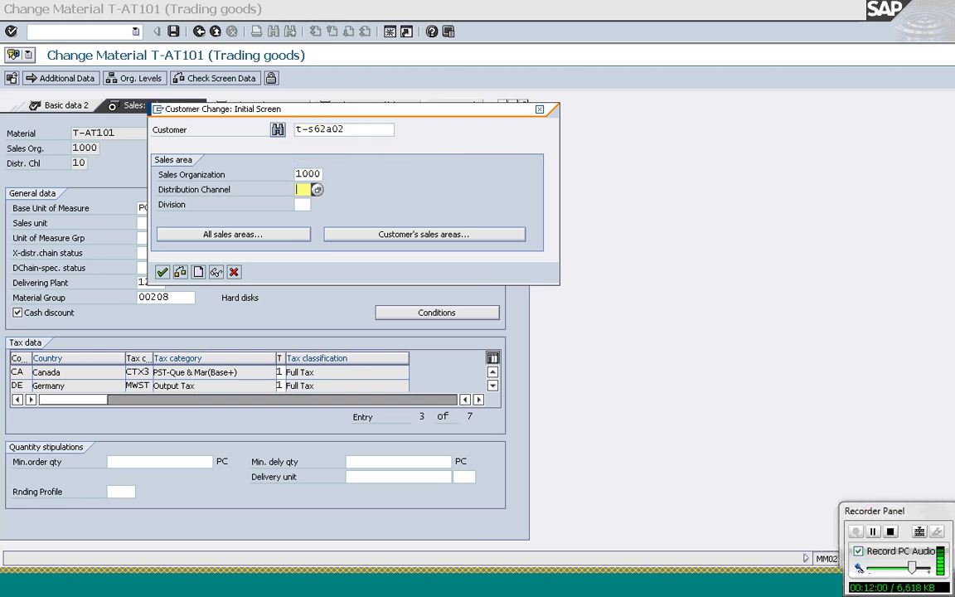
type("10")
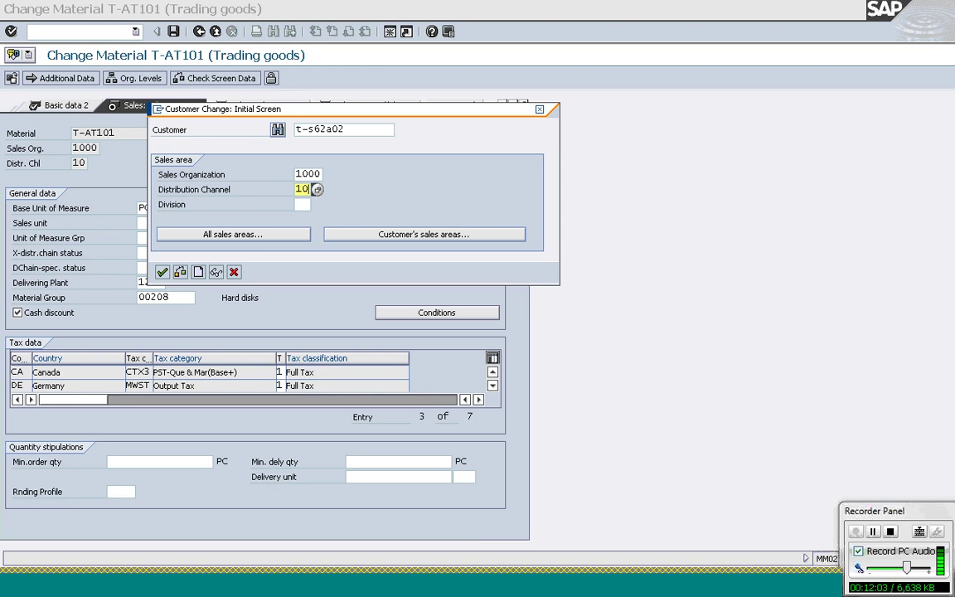
key("Tab")
type("00")
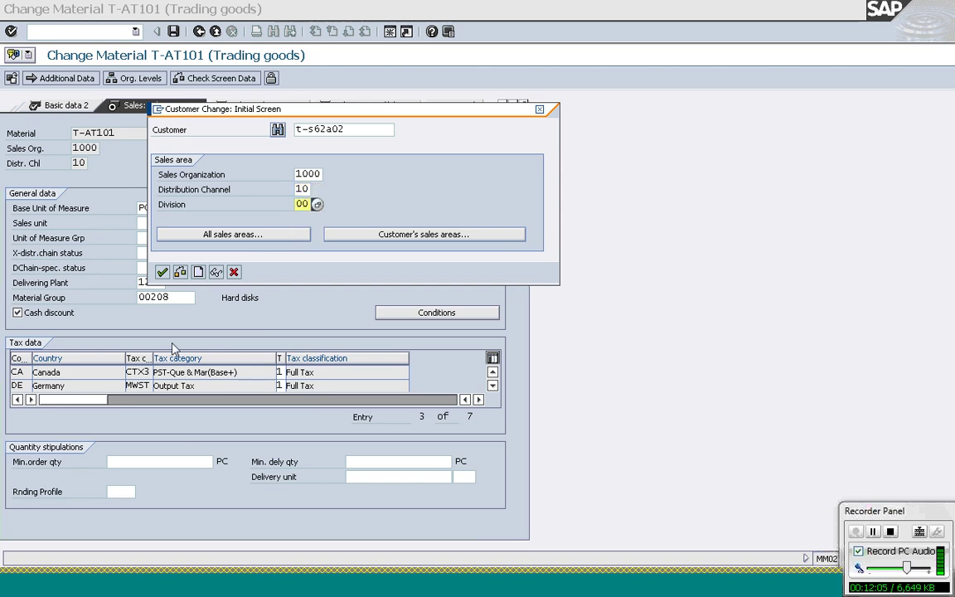
left_click(162, 273)
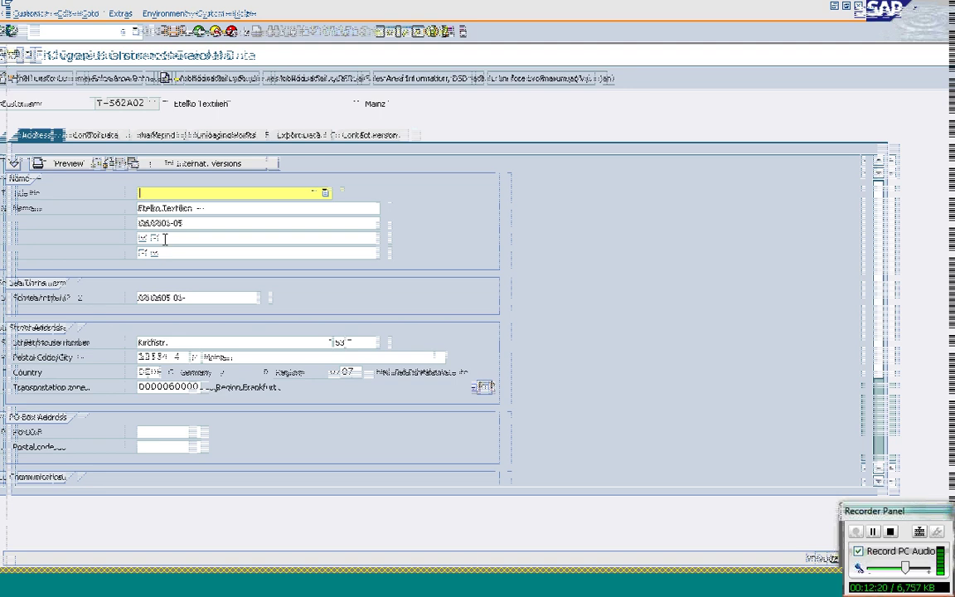
Step: Enter "ghh" and "sdfsd" in the third and fourth name lines of the customer's address
left_click(165, 239)
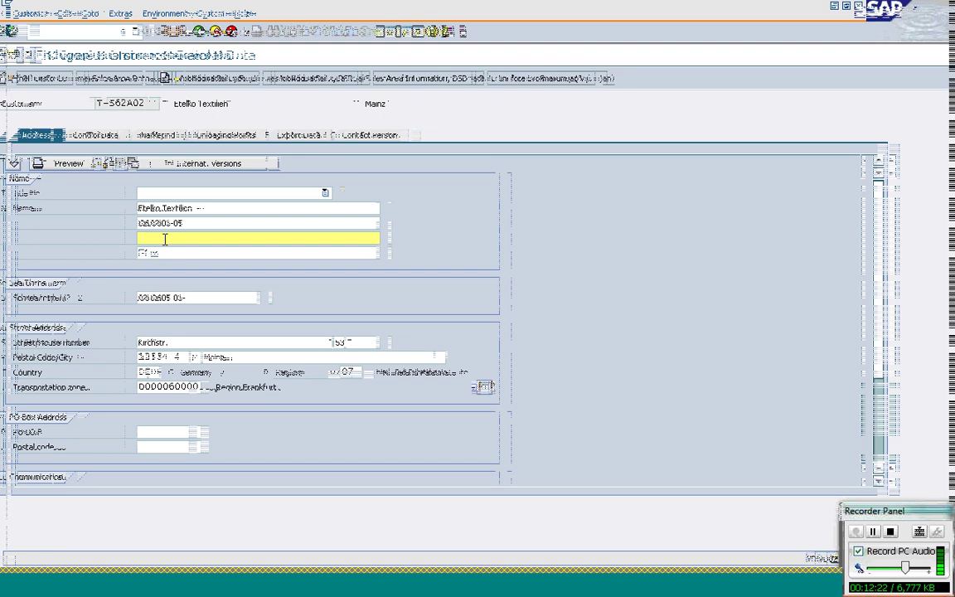
type("ghh")
key("Tab")
type("sdfsd")
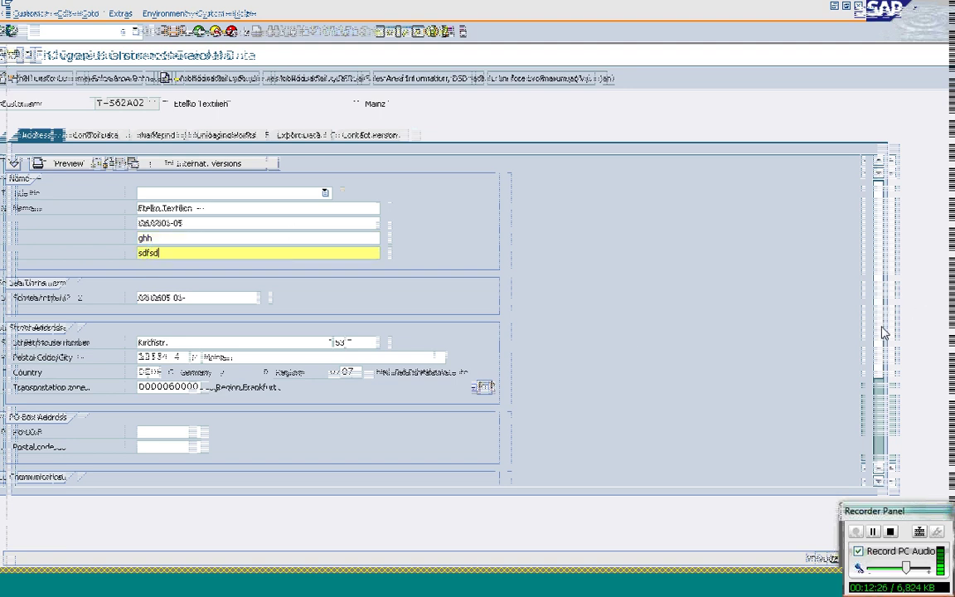
Step: Fill in the customer's mobile phone number and go to the sales area data
scroll(796, 300, "down", 3)
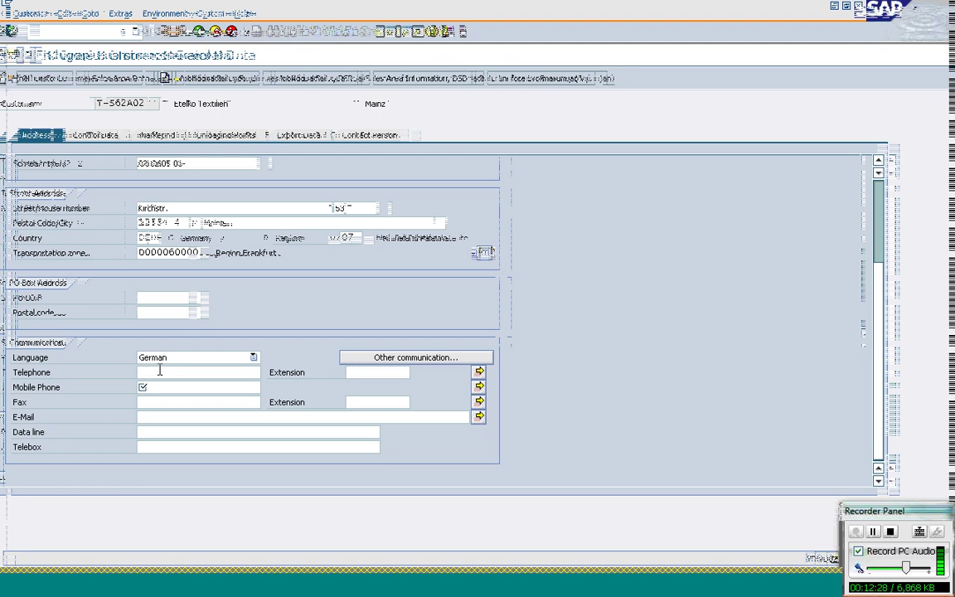
left_click(160, 387)
type("88980-0")
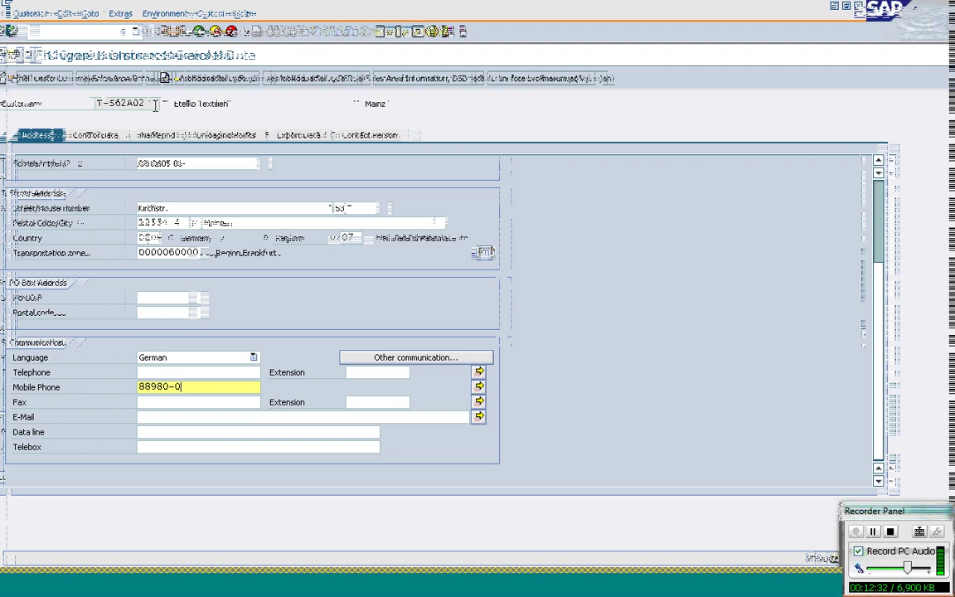
key("BackSpace")
key("BackSpace")
key("BackSpace")
type("888")
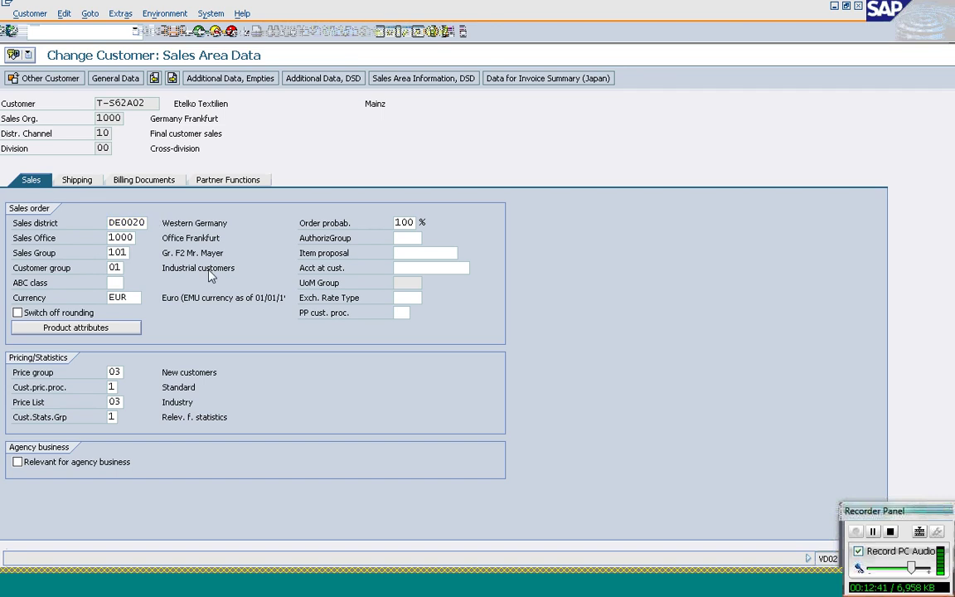
Step: Display the customer's billing document data and enter tax classification 1 for GST (Canada)
left_click(133, 182)
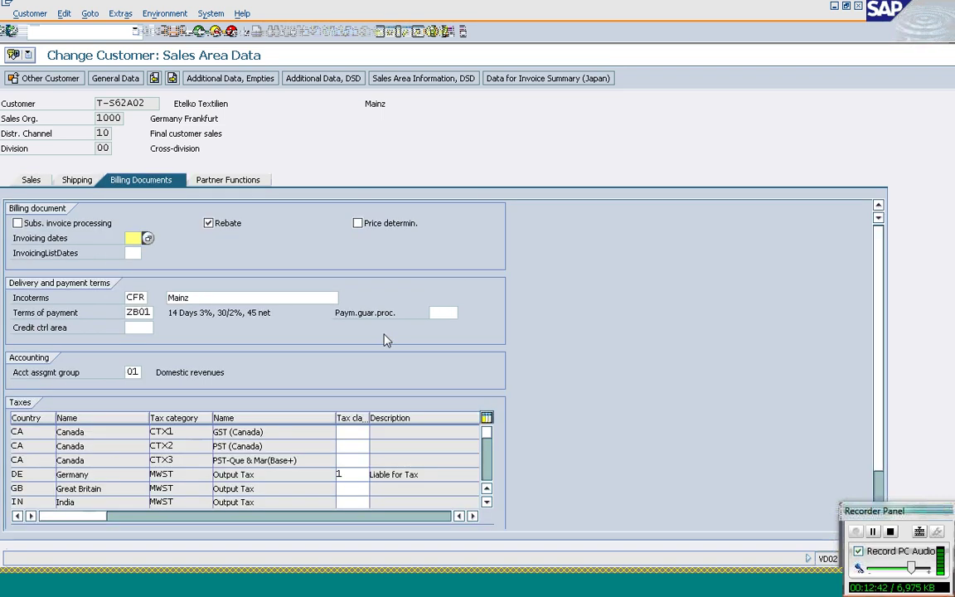
left_click(358, 434)
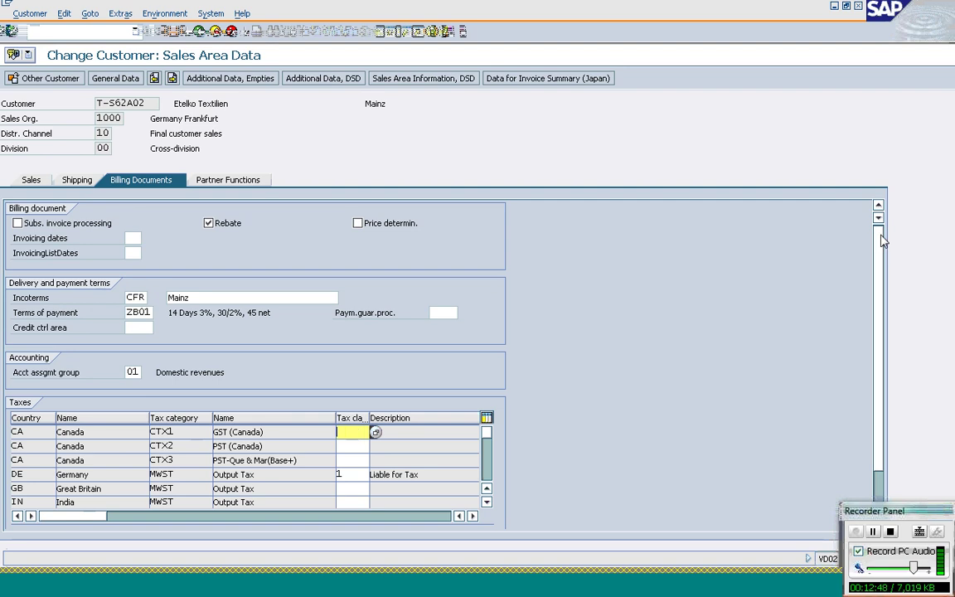
scroll(881, 249, "down", 1)
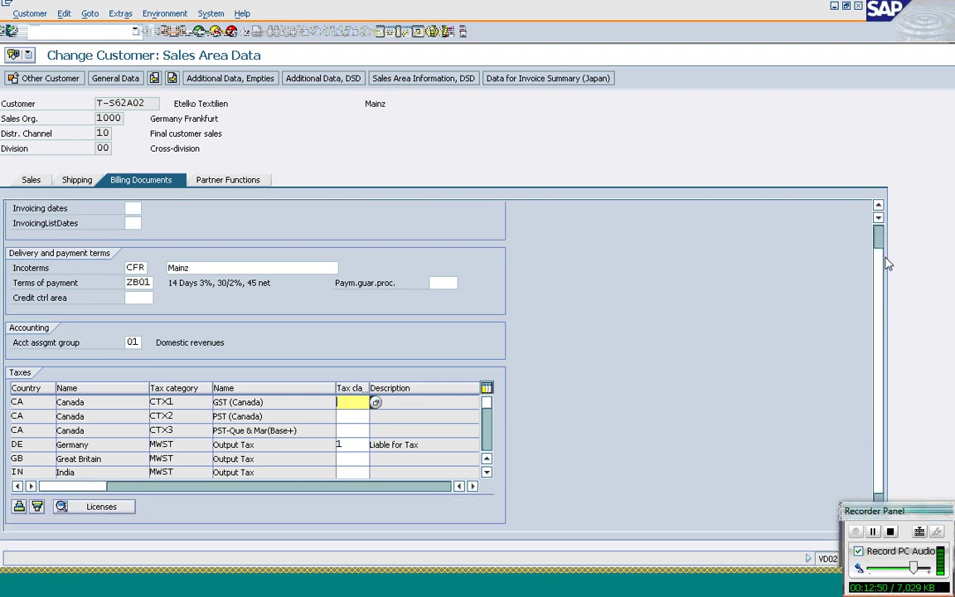
scroll(899, 314, "down", 1)
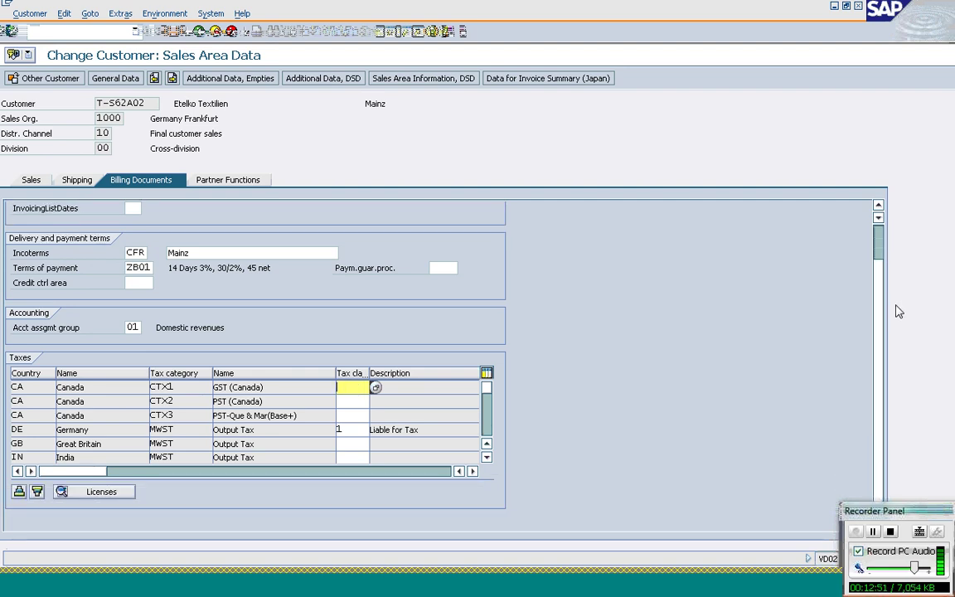
key("Return")
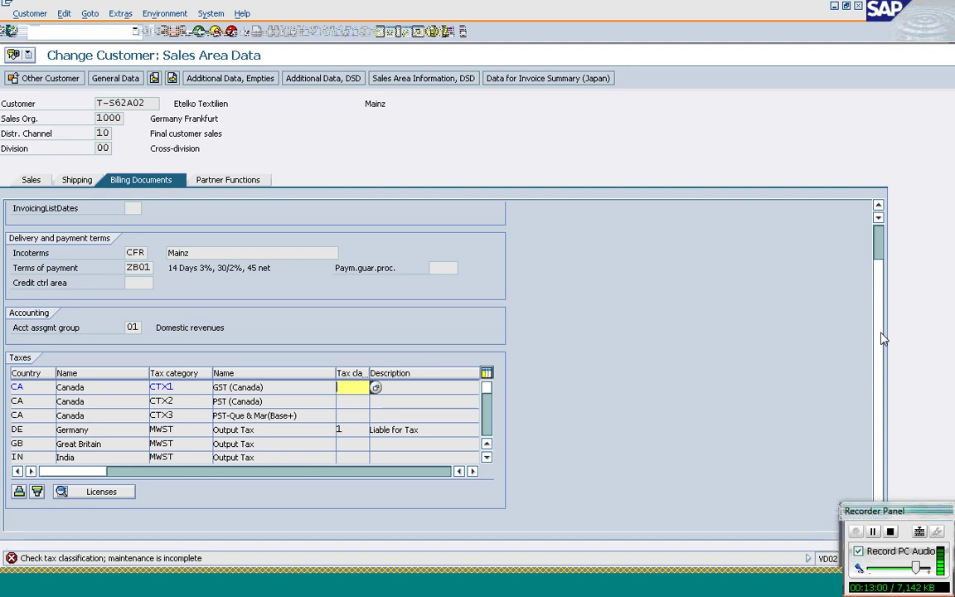
type("1")
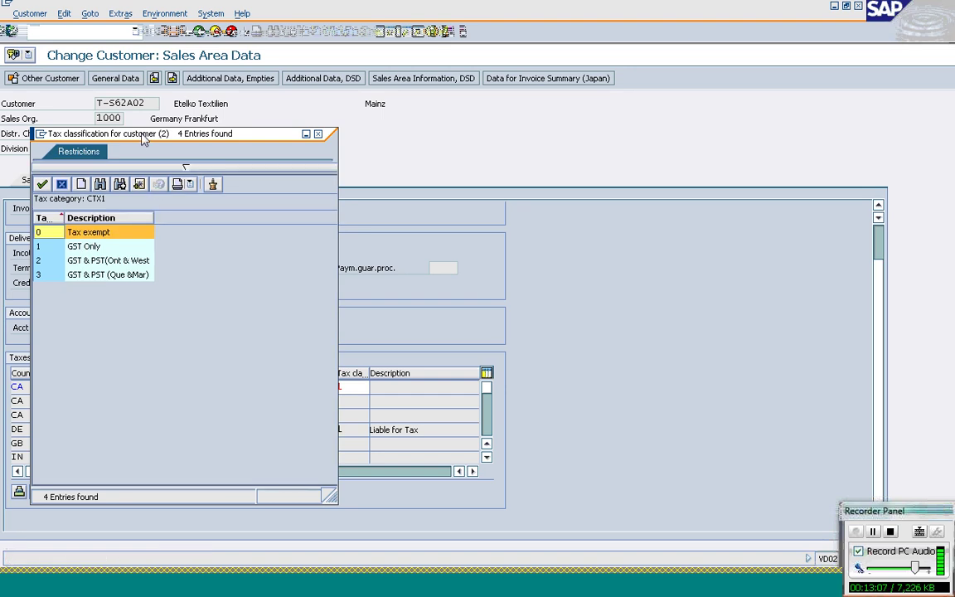
Step: Check the allowed CTX1 tax classifications, and enter classification 2 for PST (Canada) and 3 for PST-Que & Mar(Base+)
left_click_drag(143, 139, 632, 91)
left_click_drag(547, 212, 548, 212)
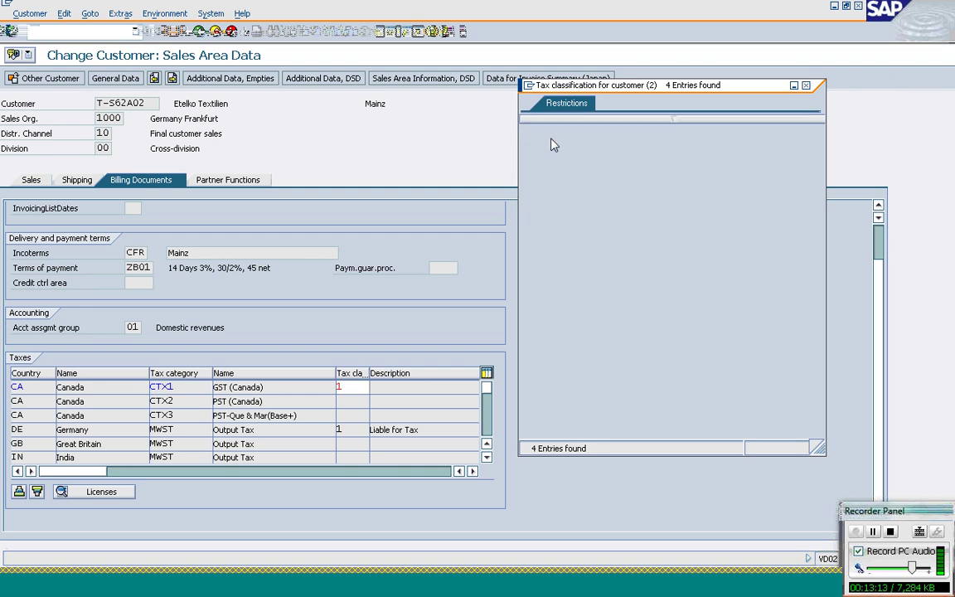
key("Escape")
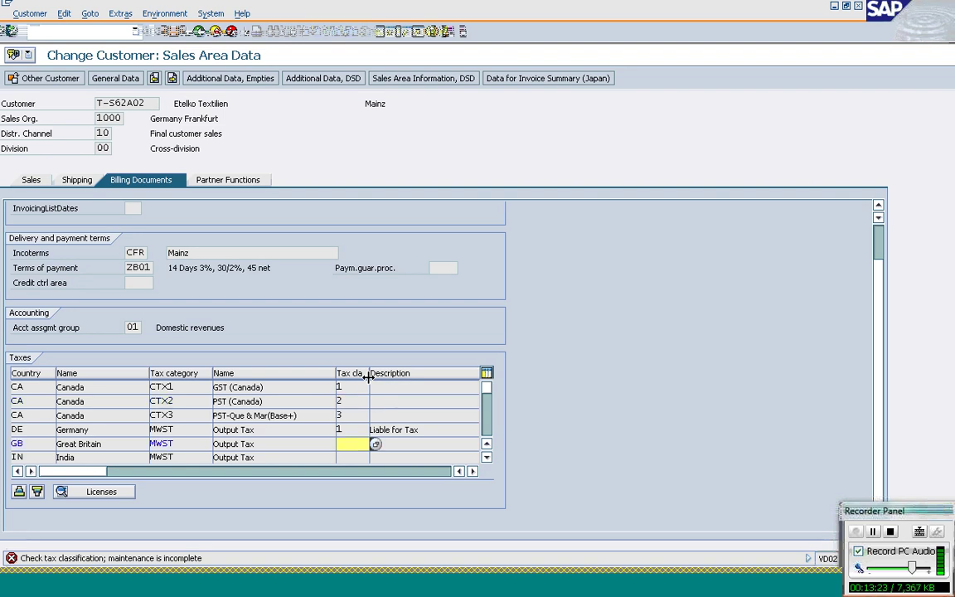
Step: Set the customer's tax classification to 1 for Great Britain, India and the United States
type("1")
key("Return")
type("1")
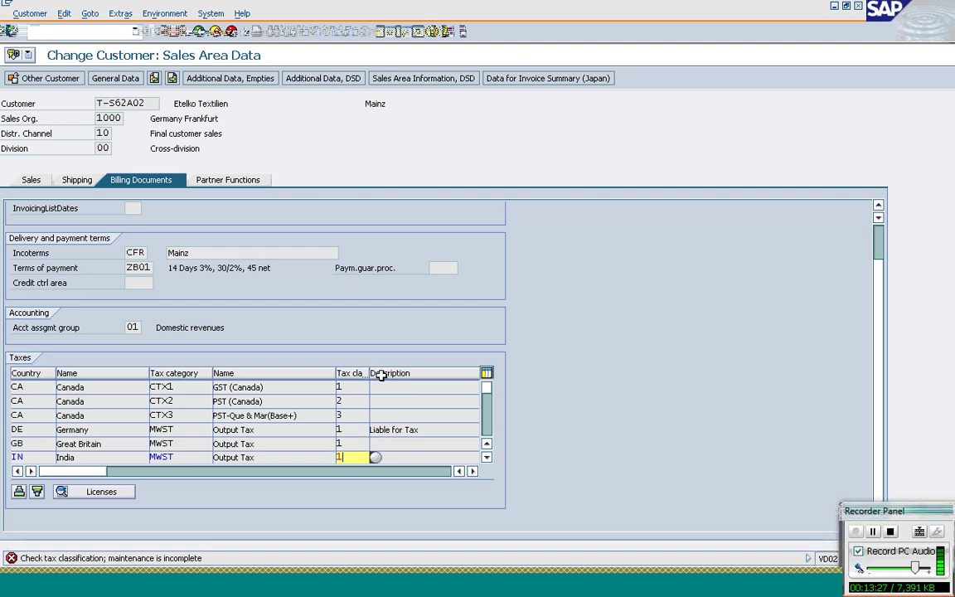
key("Return")
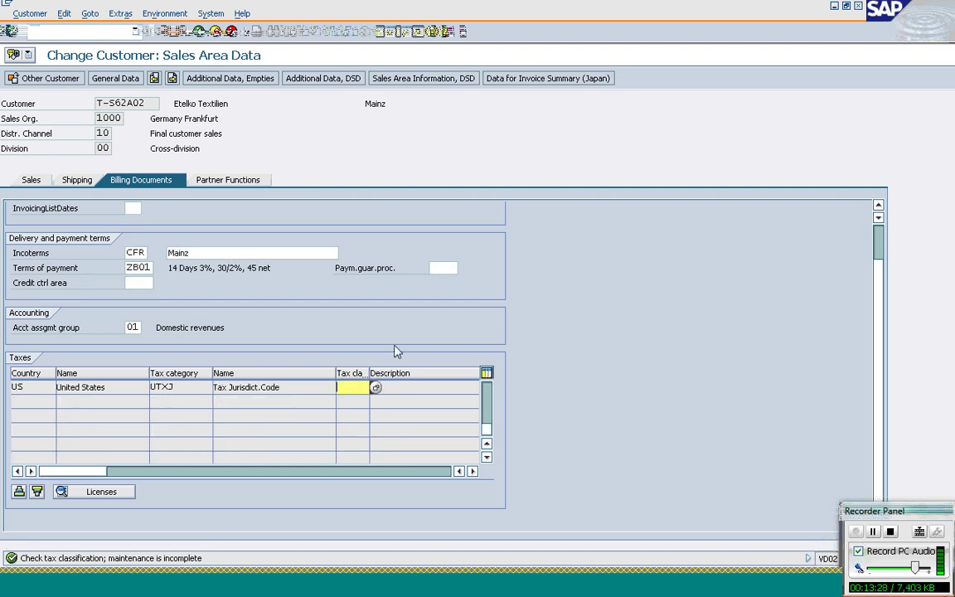
type("1")
key("Return")
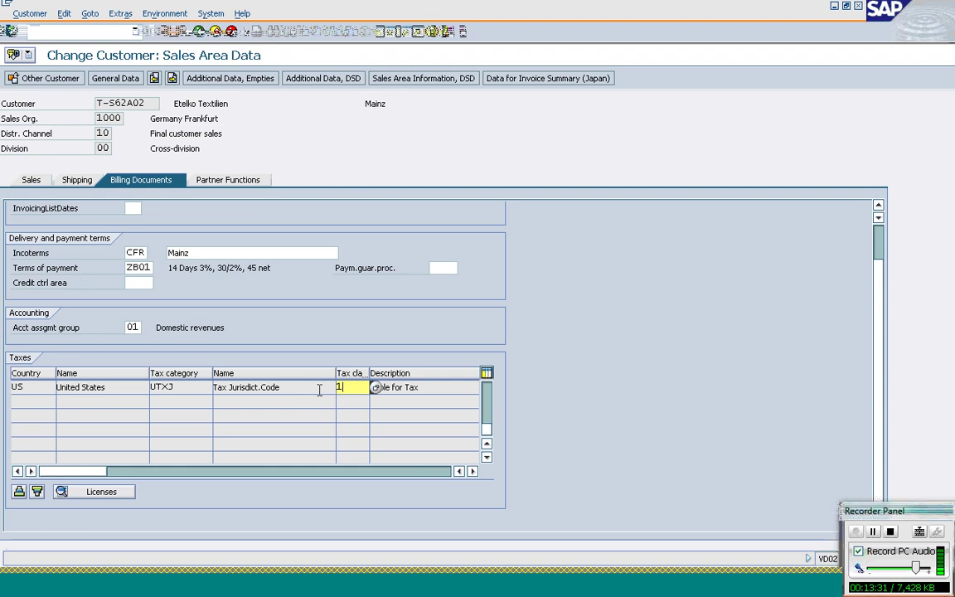
key("Return")
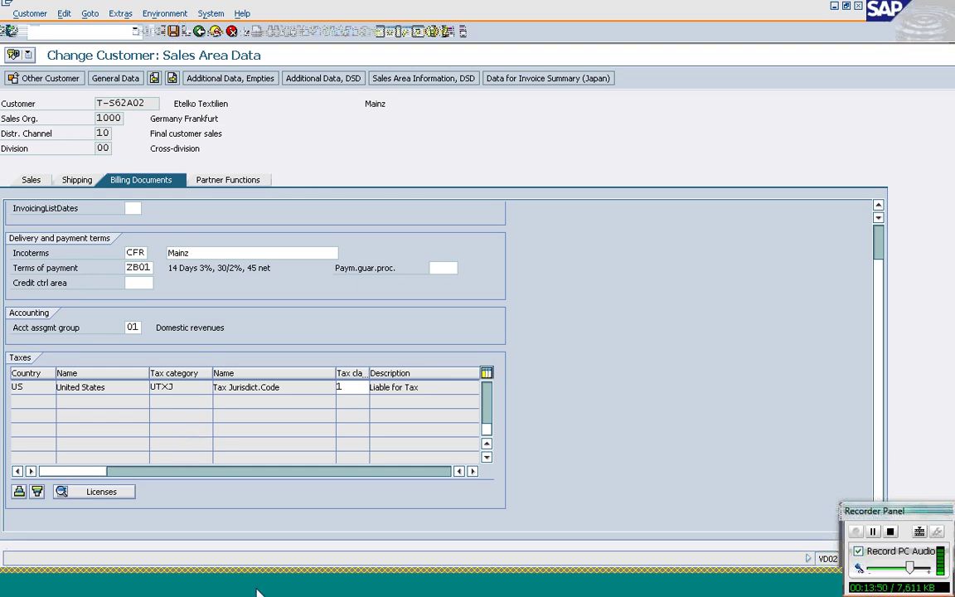
Step: Leave the customer record and return to the Change Material session for T-AT101
mouse_move(257, 593)
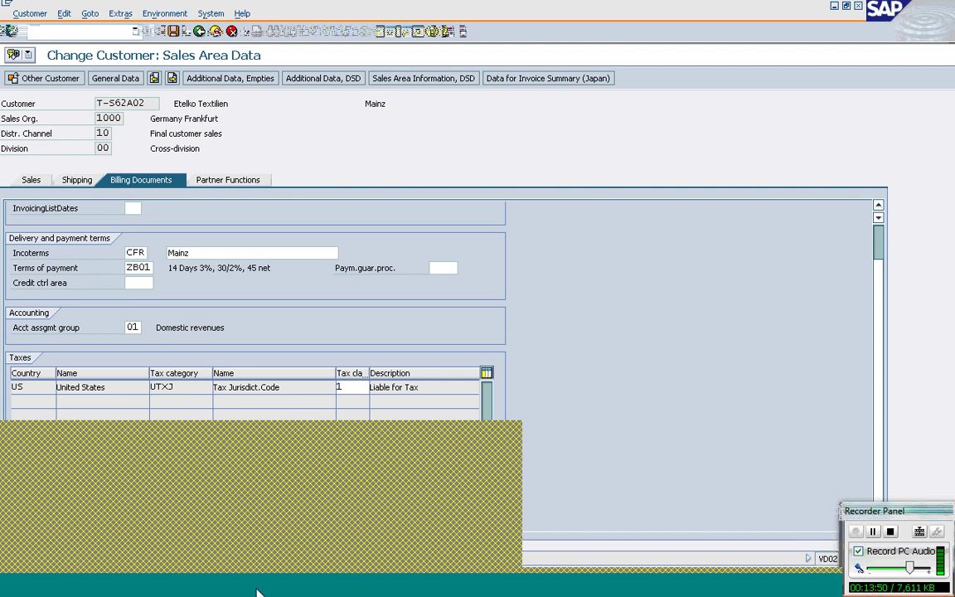
left_click(249, 537)
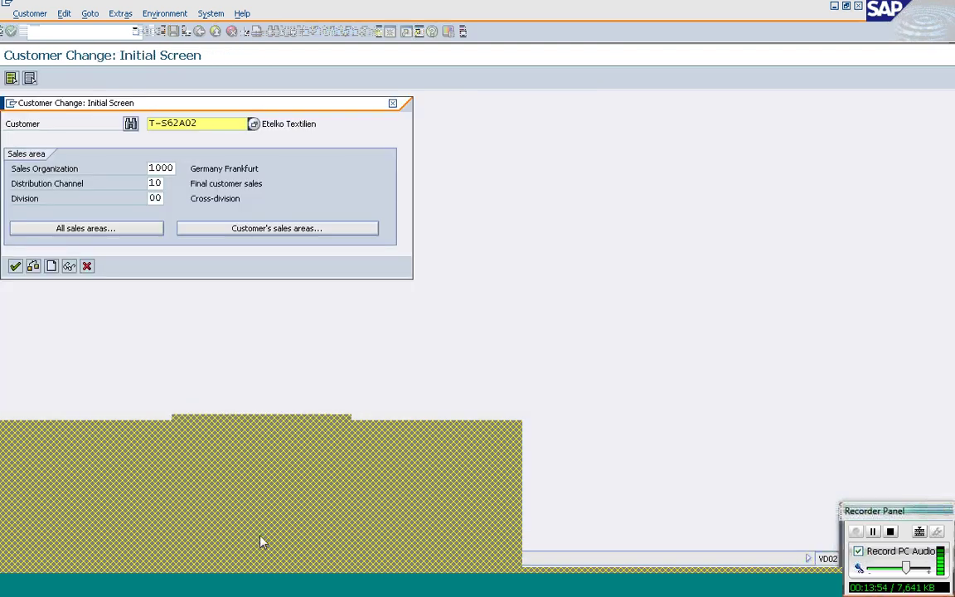
left_click(260, 542)
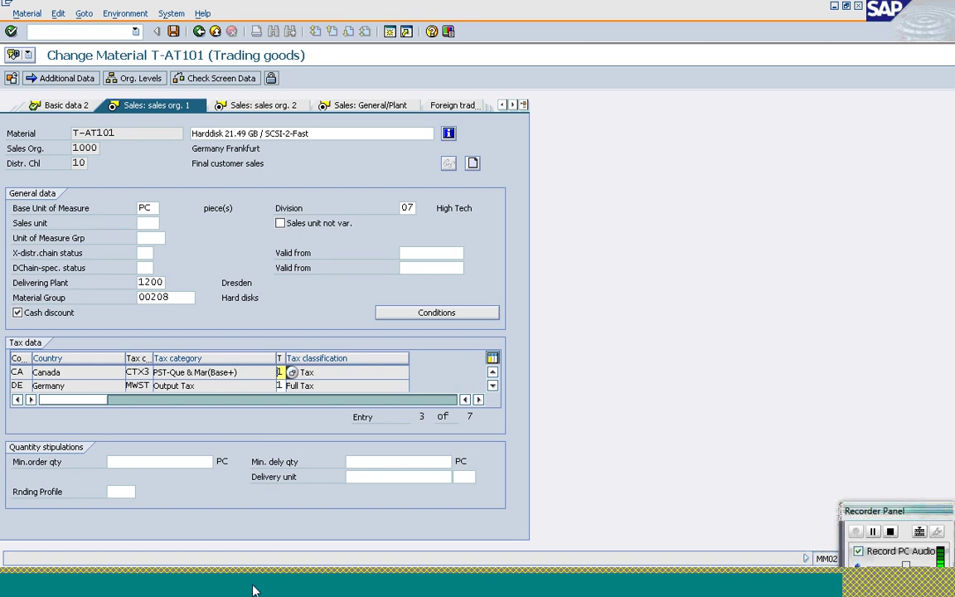
left_click(253, 588)
left_click(253, 544)
Step: Set the material's tax classification to 1 for Great Britain, India and the United States
left_click(492, 387)
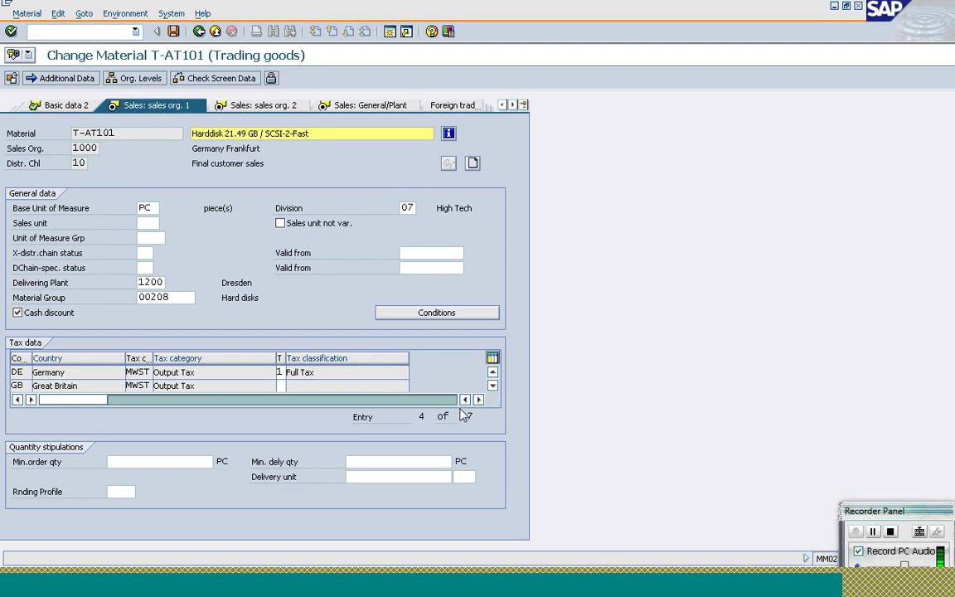
left_click(279, 386)
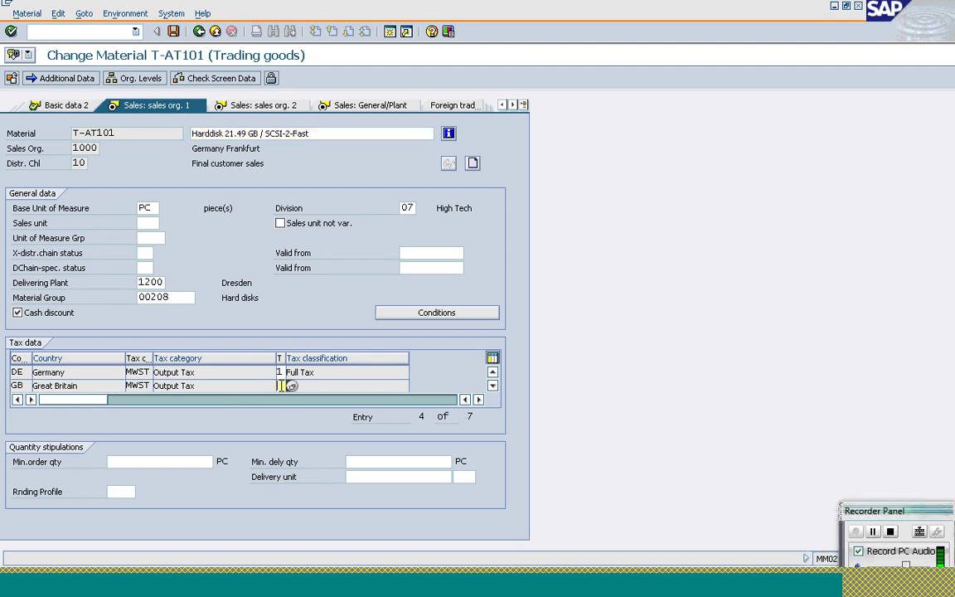
type("1")
left_click(493, 388)
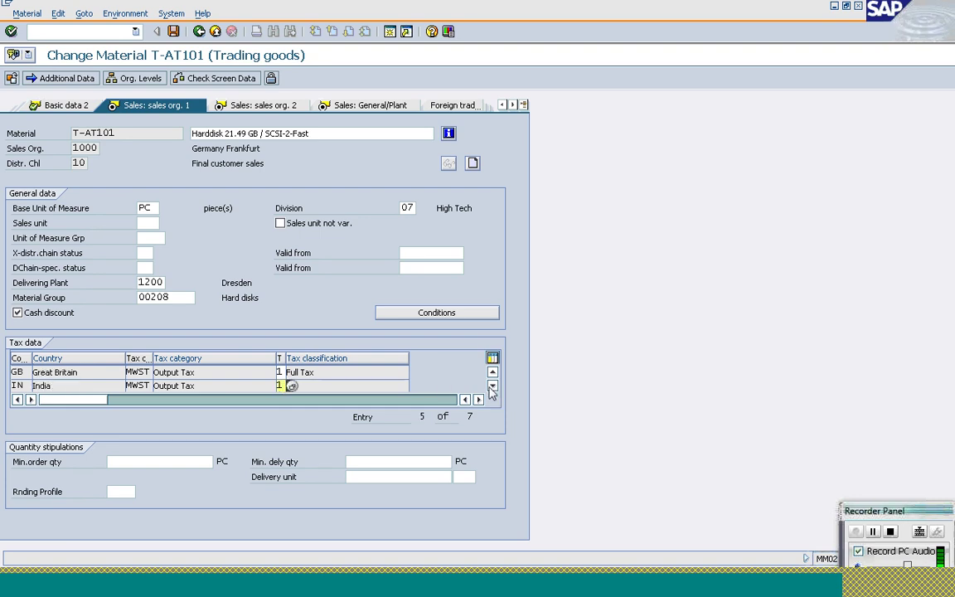
left_click(493, 387)
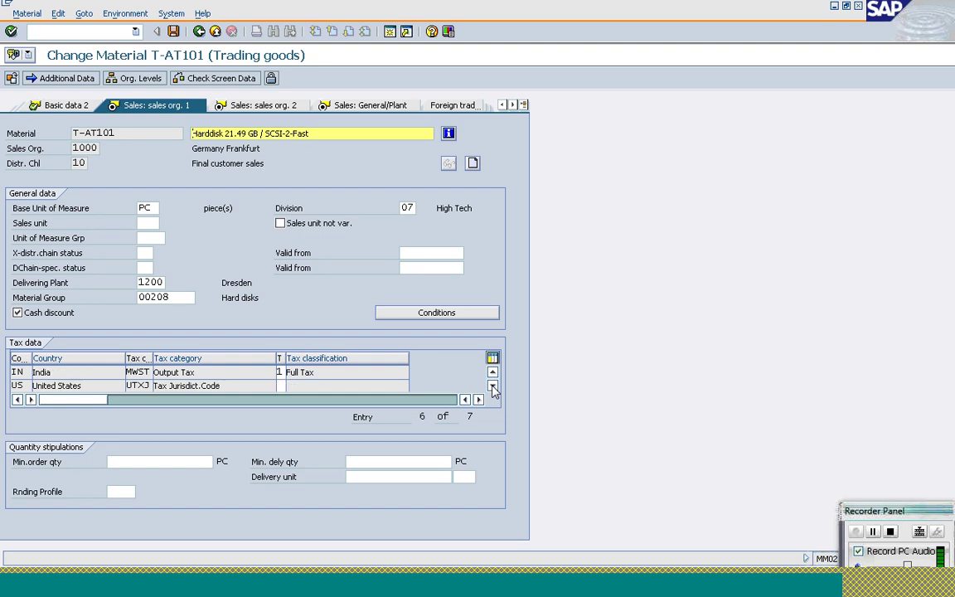
left_click(283, 386)
type("1")
left_click(493, 386)
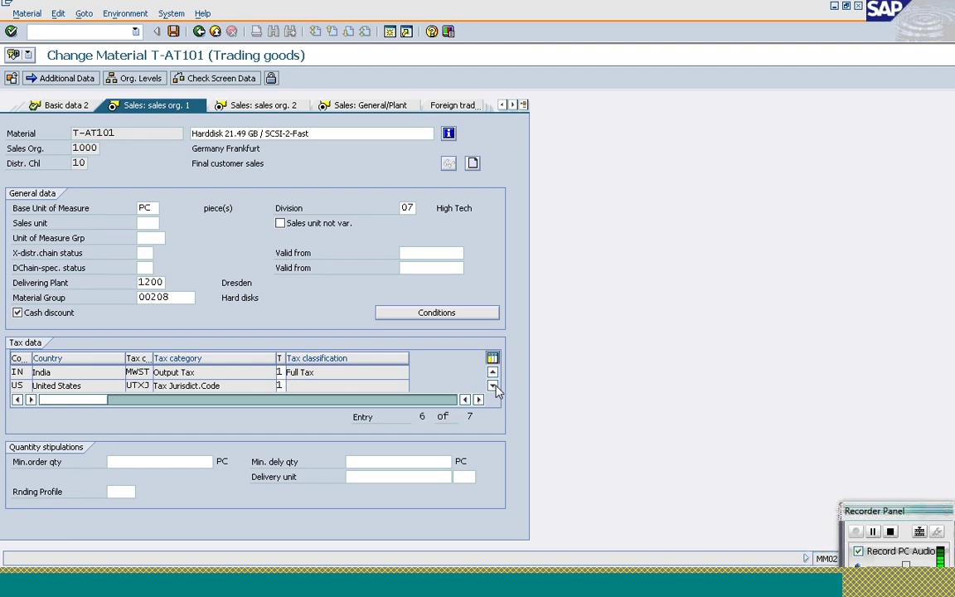
left_click(492, 387)
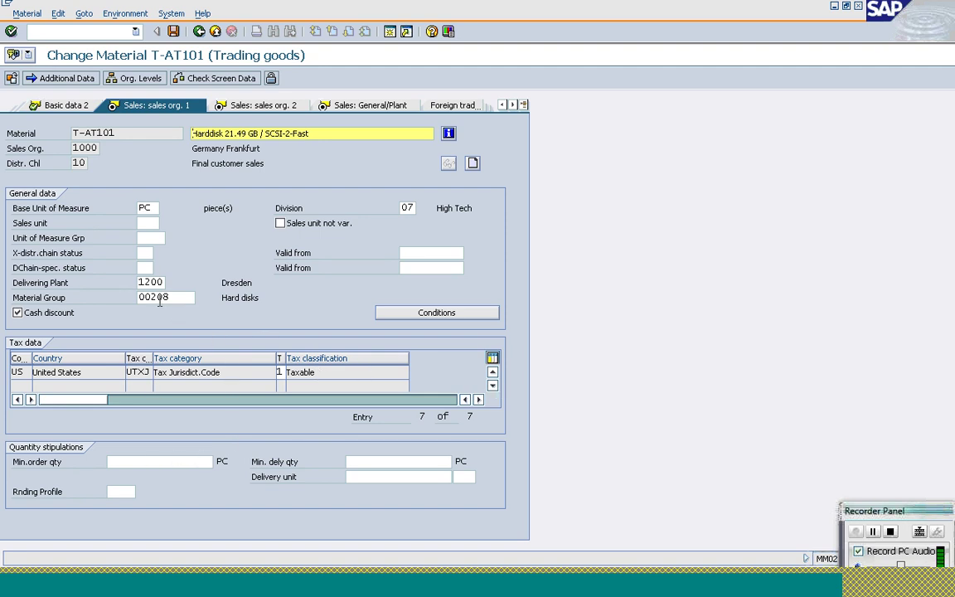
Step: Check the material's delivering plant and display the Sales: sales org. 2 view
left_click(143, 283)
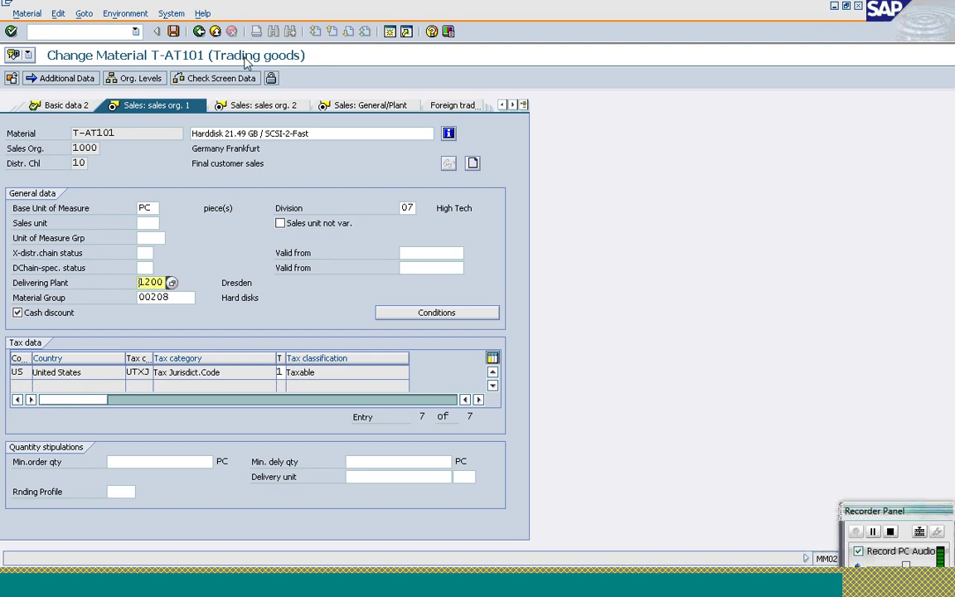
left_click(229, 103)
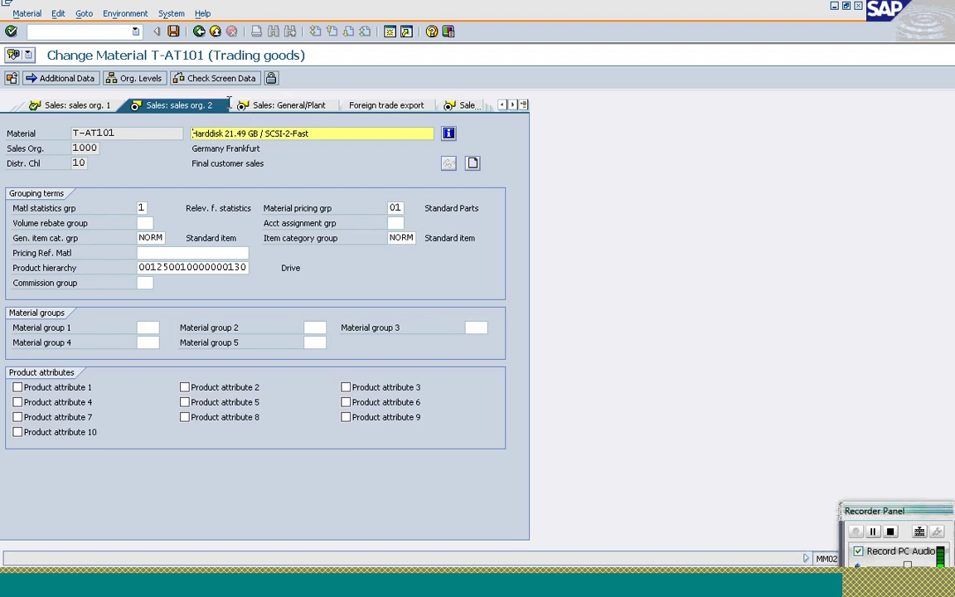
Step: Examine the material's statistics group and material pricing group in the grouping terms
left_click(77, 104)
key("Return")
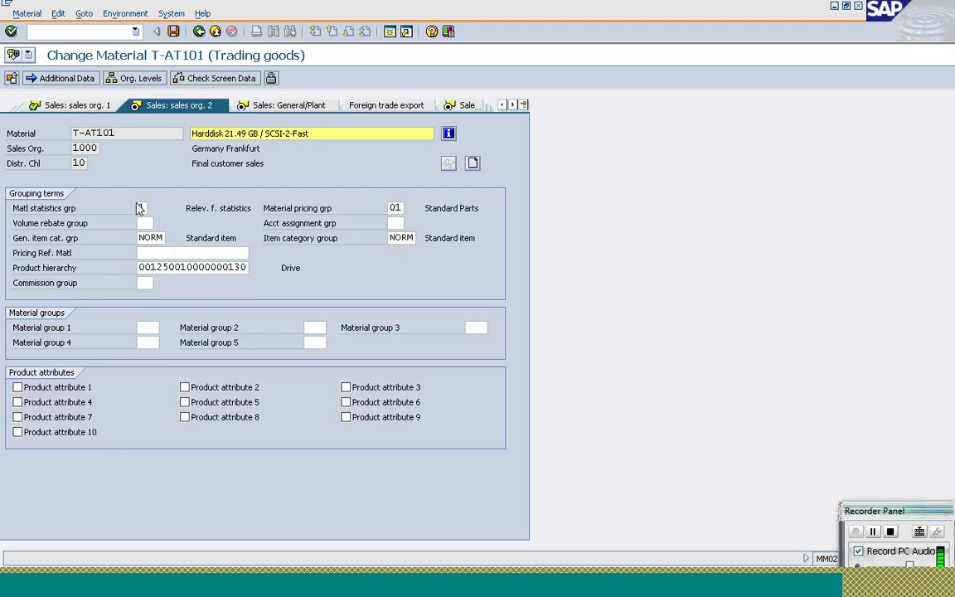
left_click(140, 208)
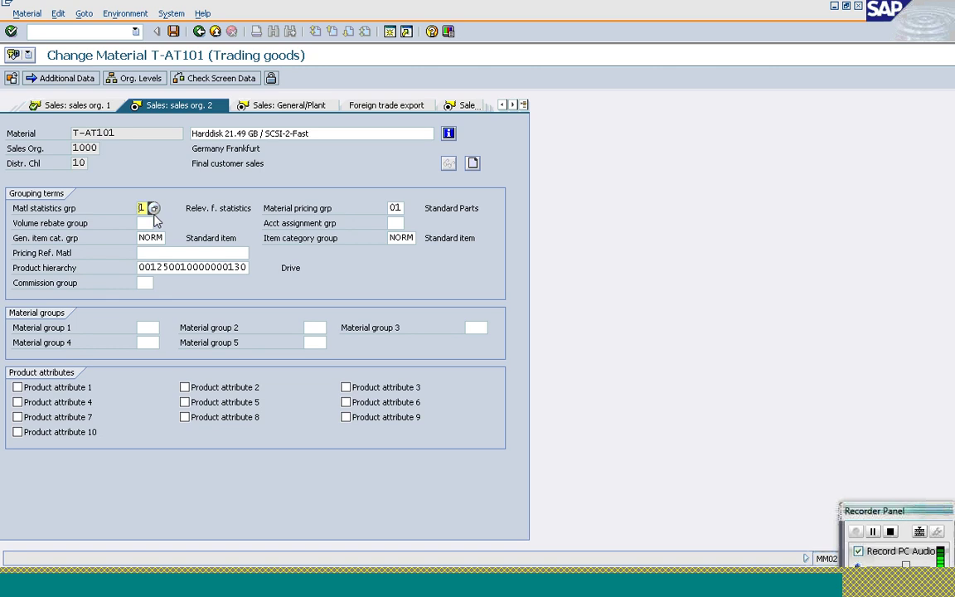
left_click(213, 208)
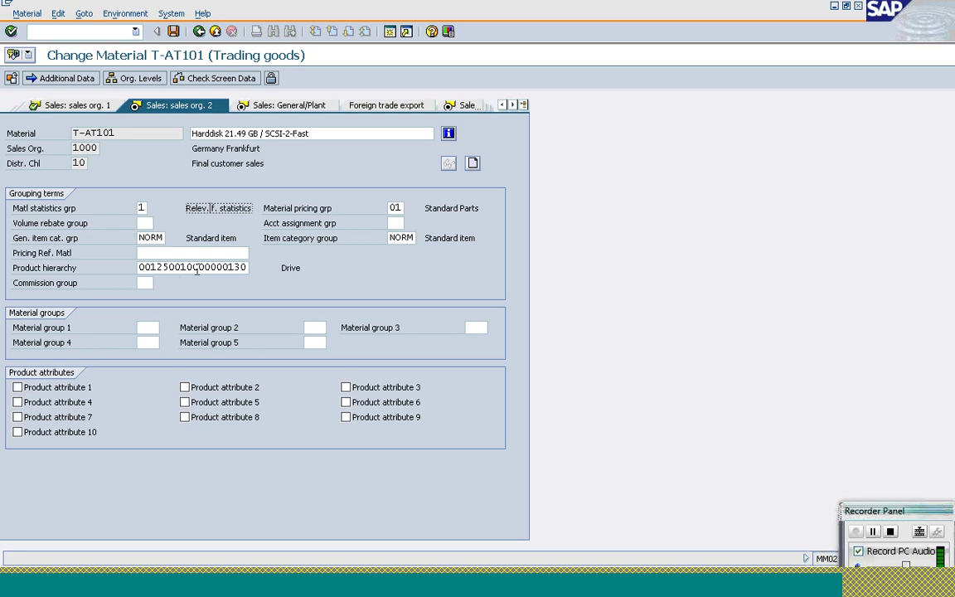
left_click(392, 207)
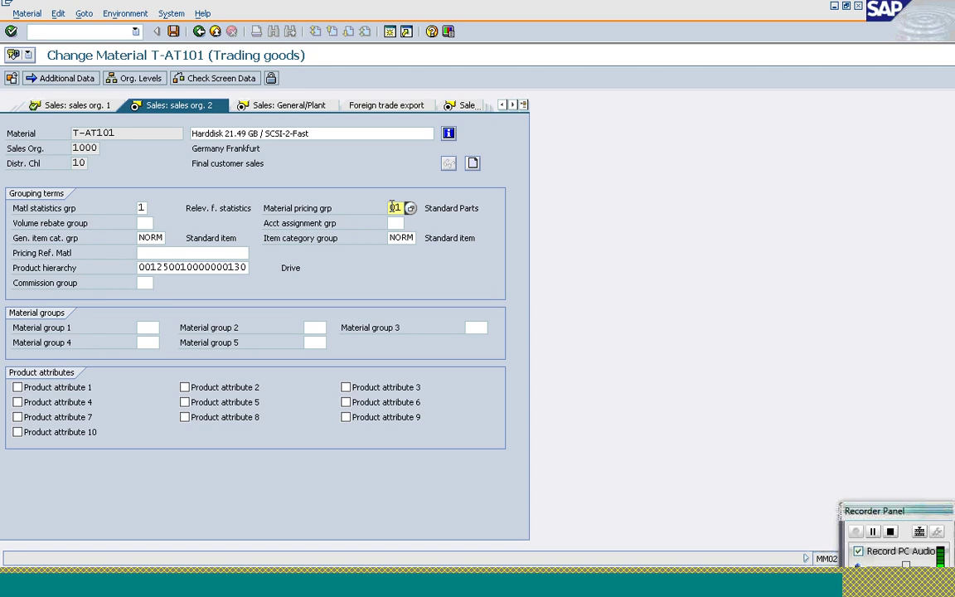
left_click(445, 210)
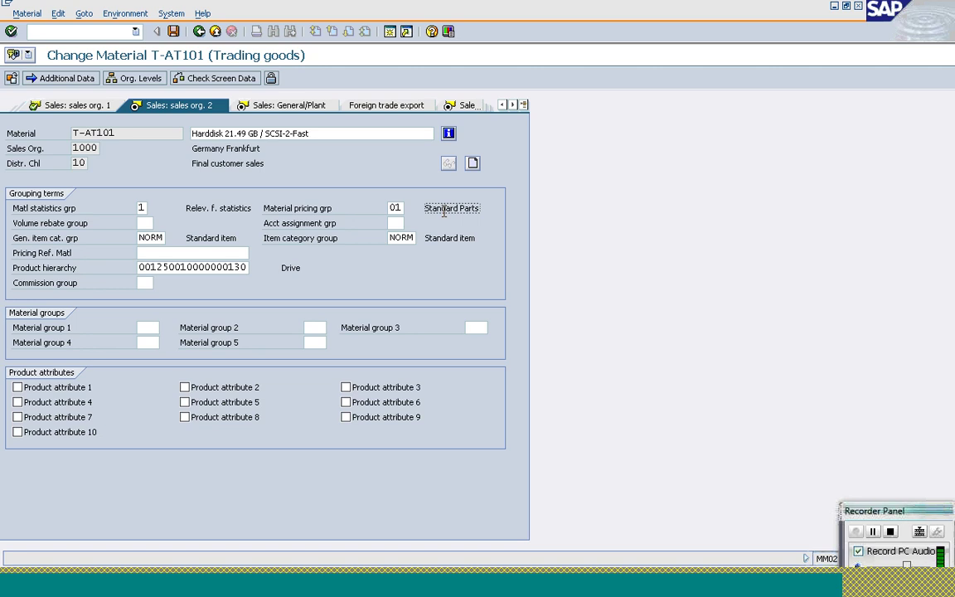
left_click(398, 208)
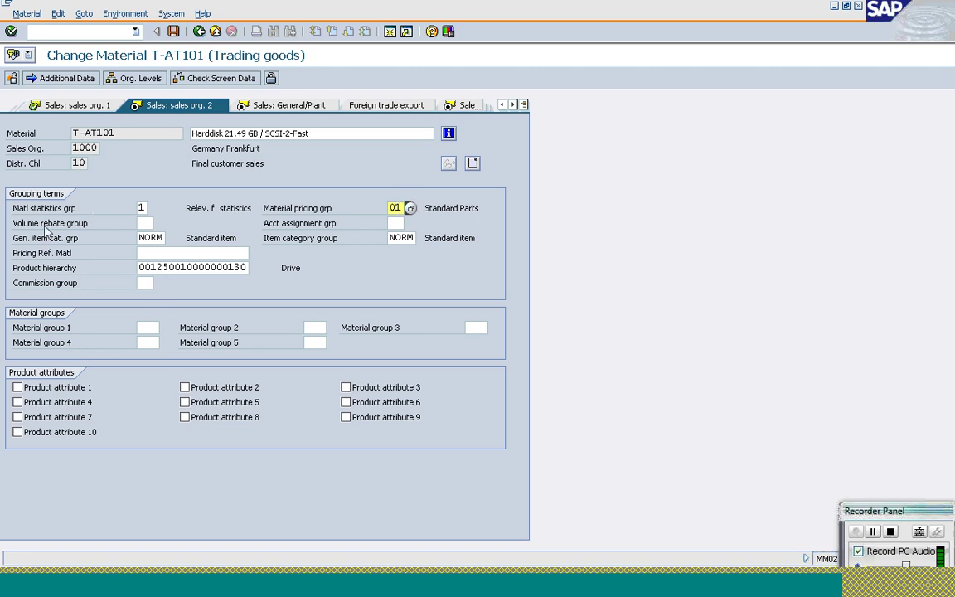
Step: Review the possible entries for the volume rebate group and check the pricing reference material field
left_click(150, 224)
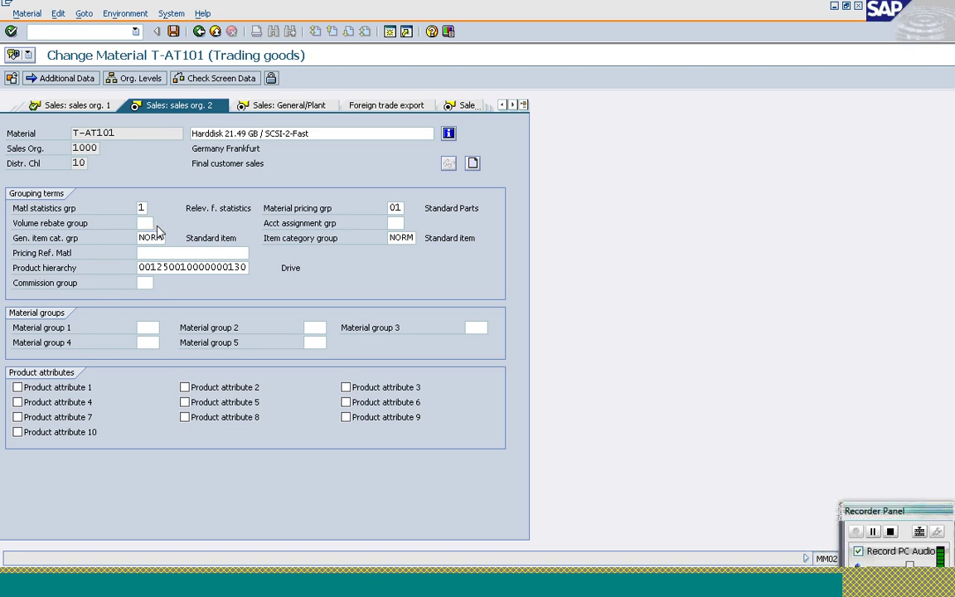
left_click(154, 226)
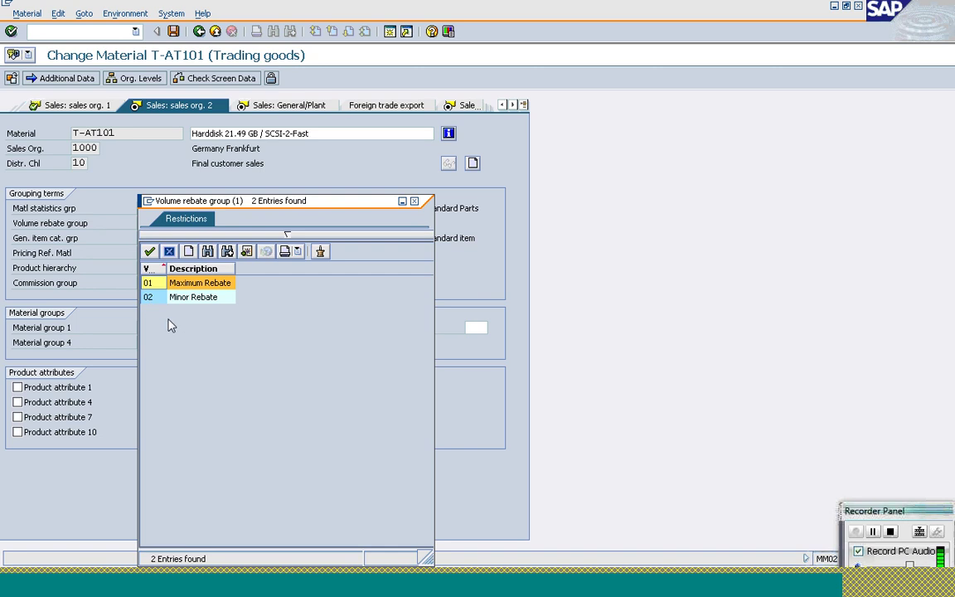
left_click(152, 252)
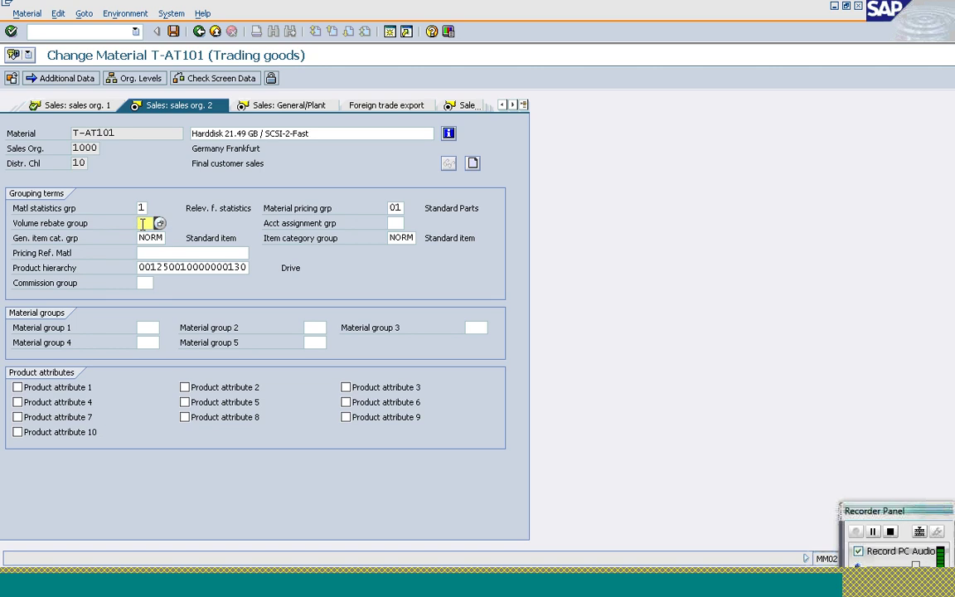
left_click(220, 206)
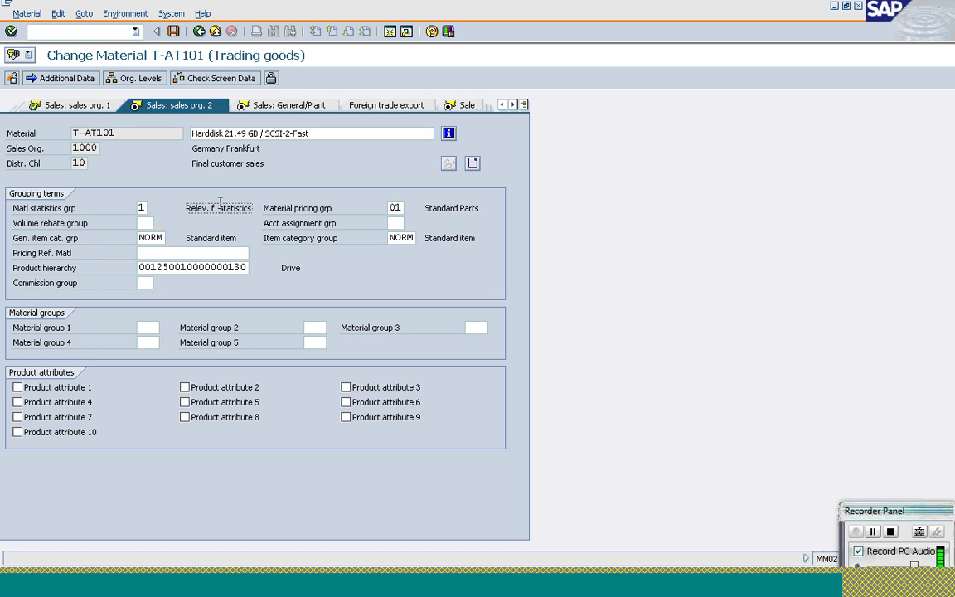
left_click(190, 253)
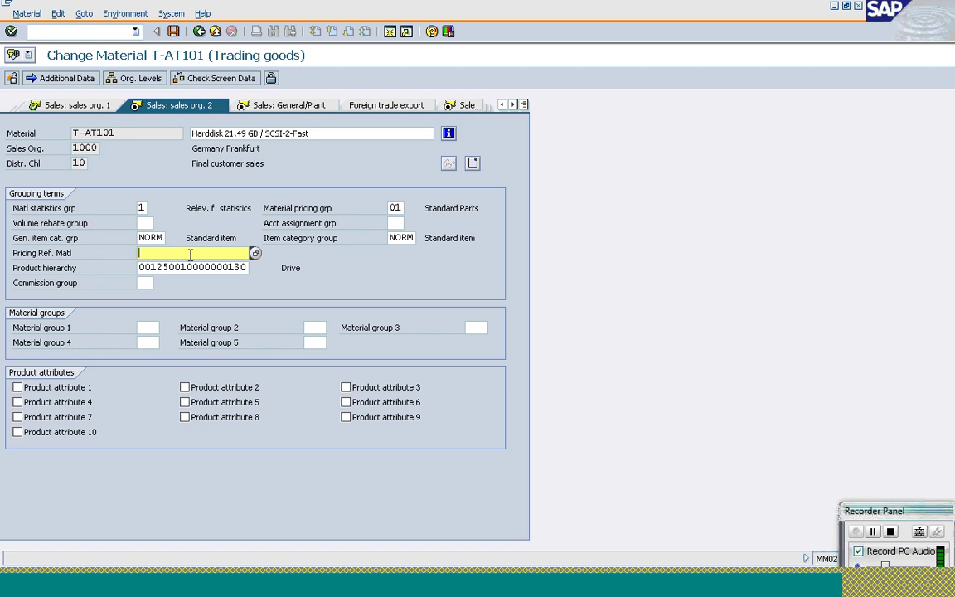
left_click(141, 224)
left_click(190, 254)
Step: Set the material's Material group 1 to 001 (MG 001) from its list of possible entries
left_click(148, 329)
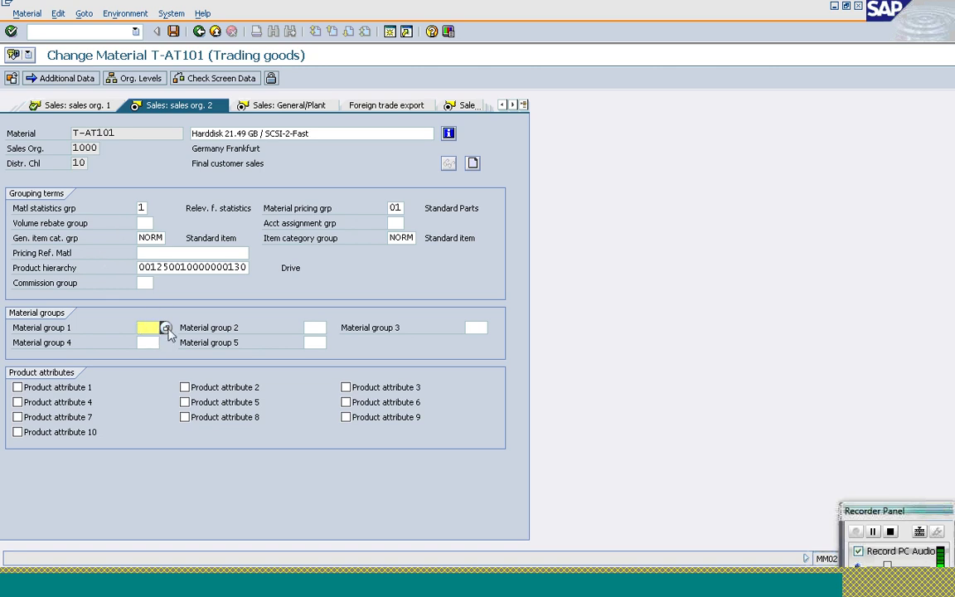
key("Return")
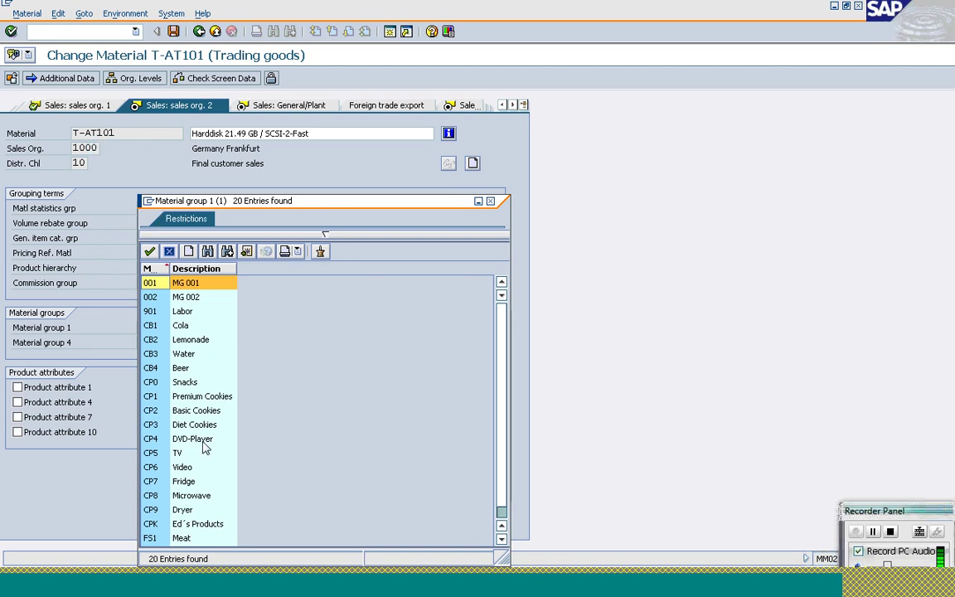
left_click(142, 224)
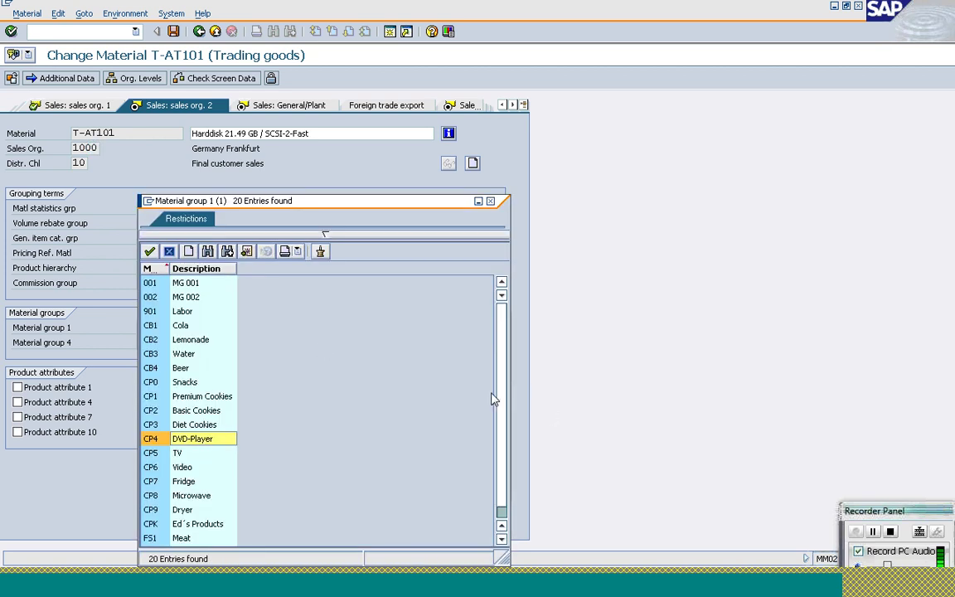
scroll(507, 464, "down", 1)
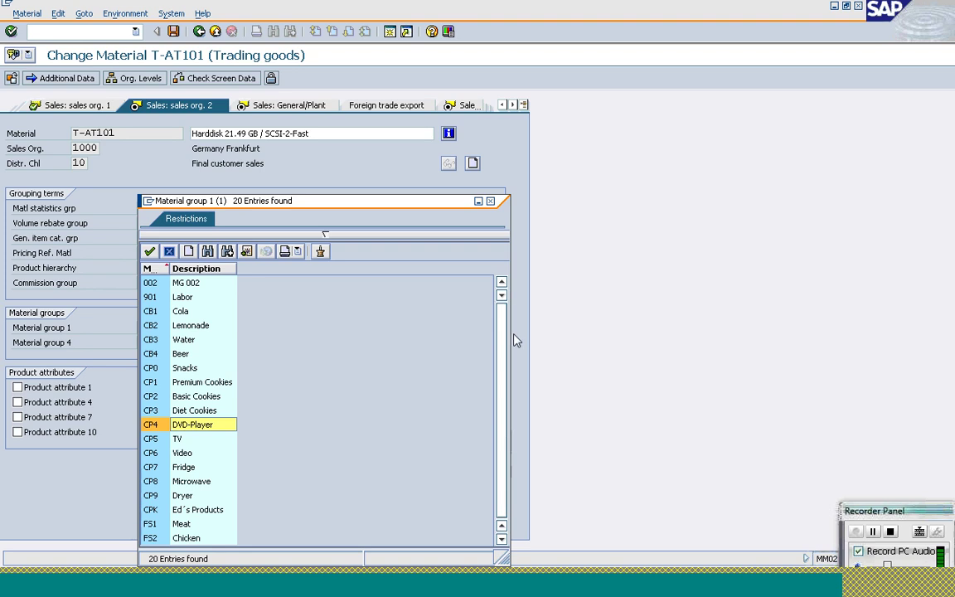
scroll(514, 335, "up", 1)
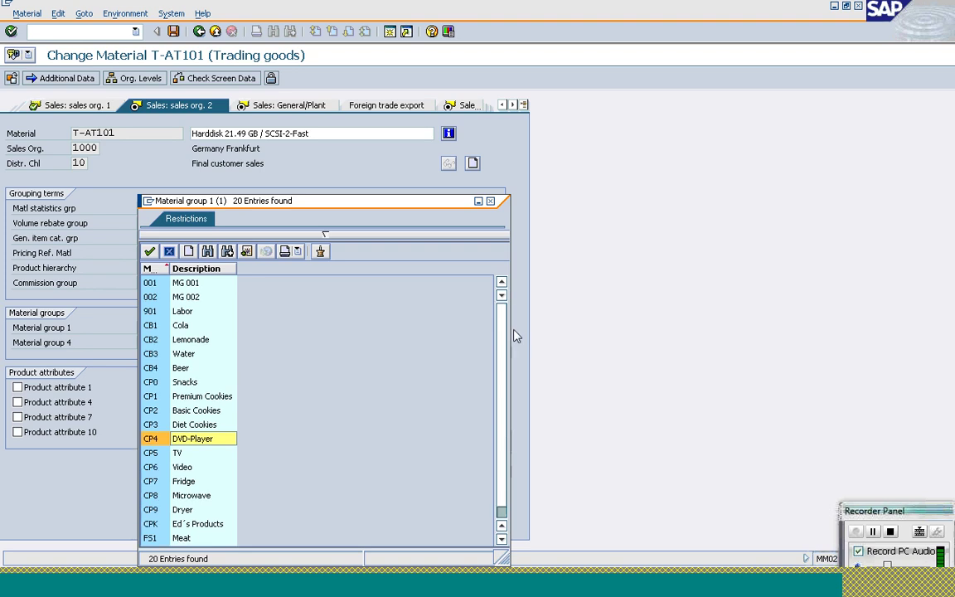
double_click(170, 283)
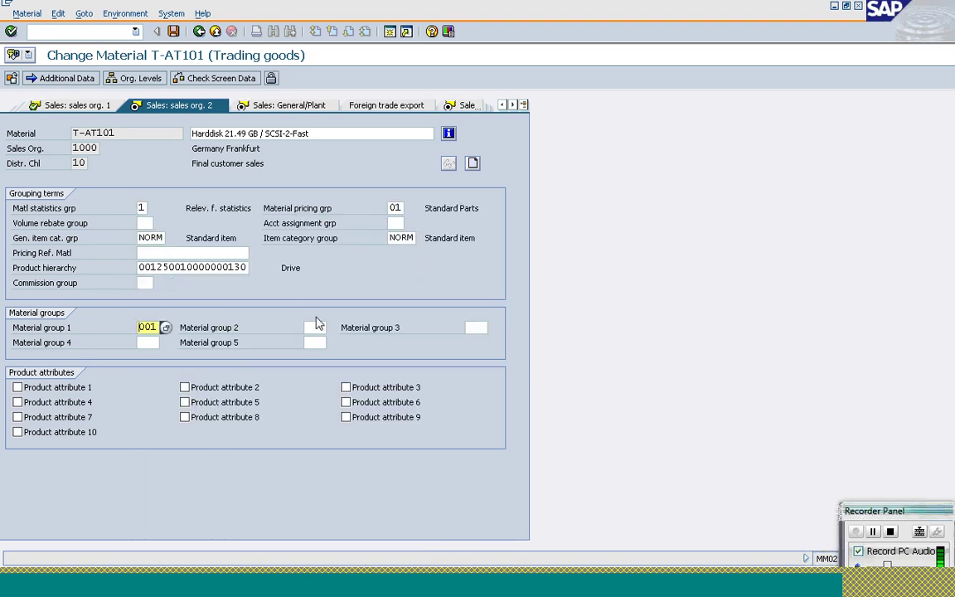
Step: Set Material group 2 to 101 (Diet Dr. Cola) and enable Product attribute 1 for the material
left_click(315, 327)
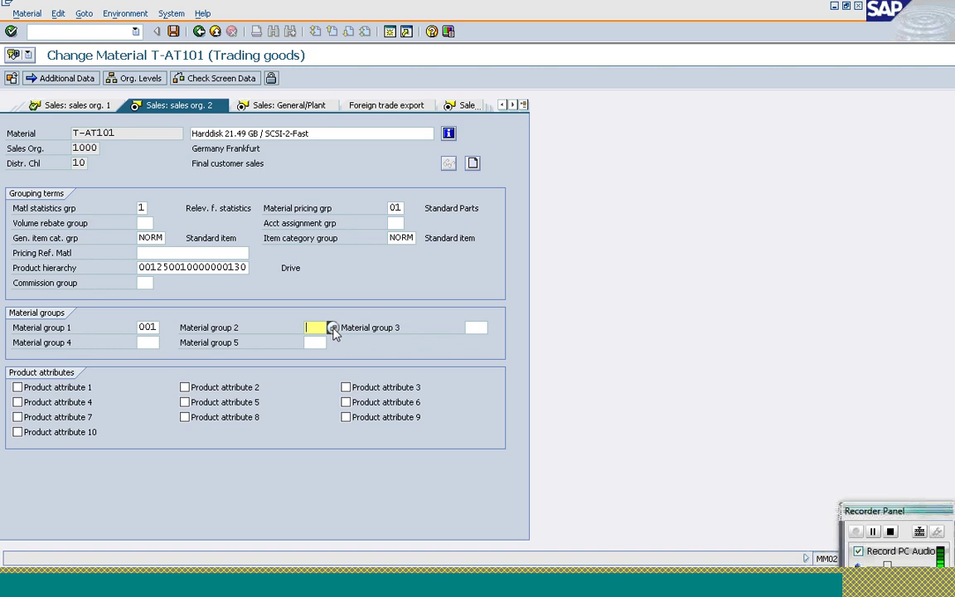
left_click(332, 328)
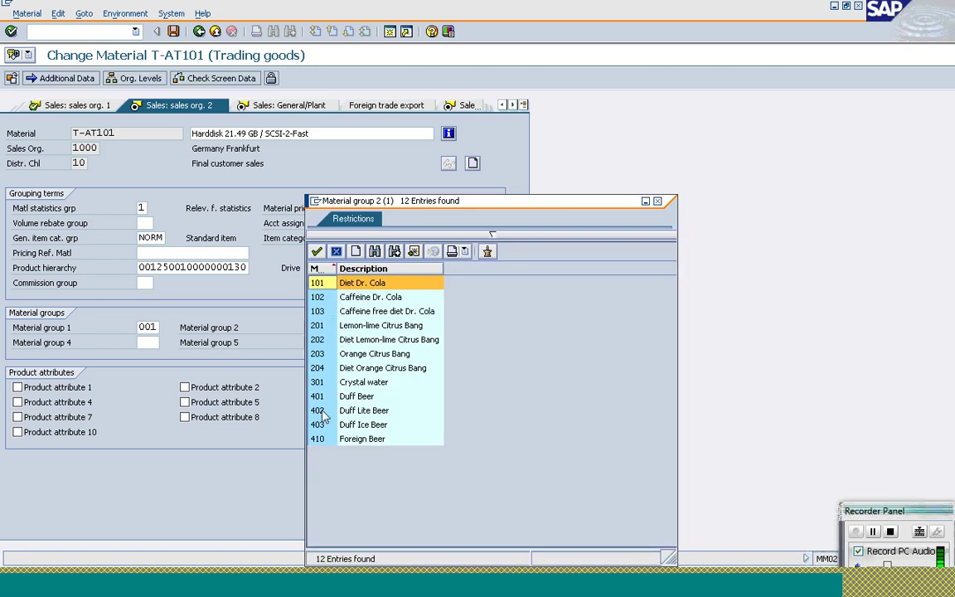
double_click(318, 289)
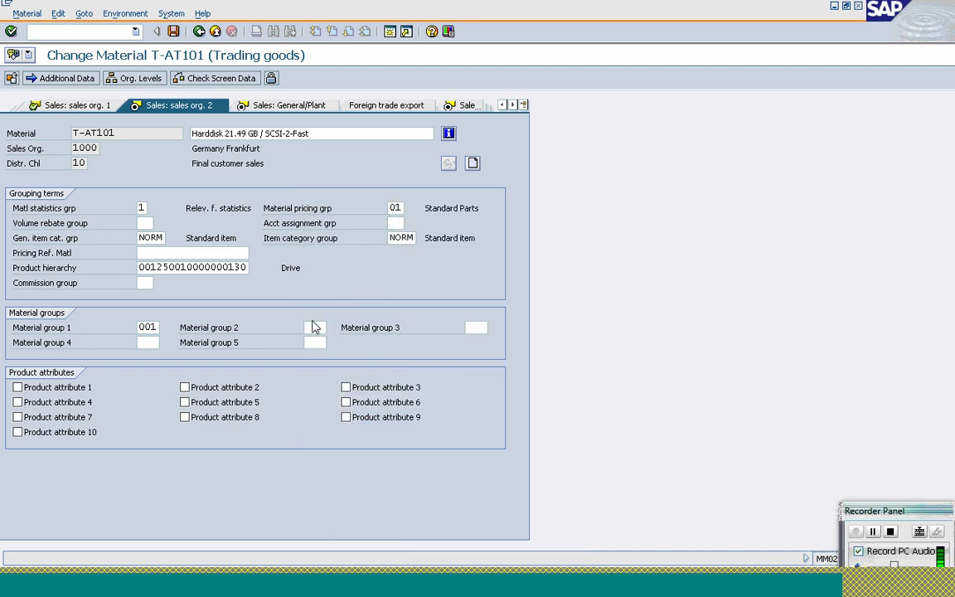
left_click(316, 328)
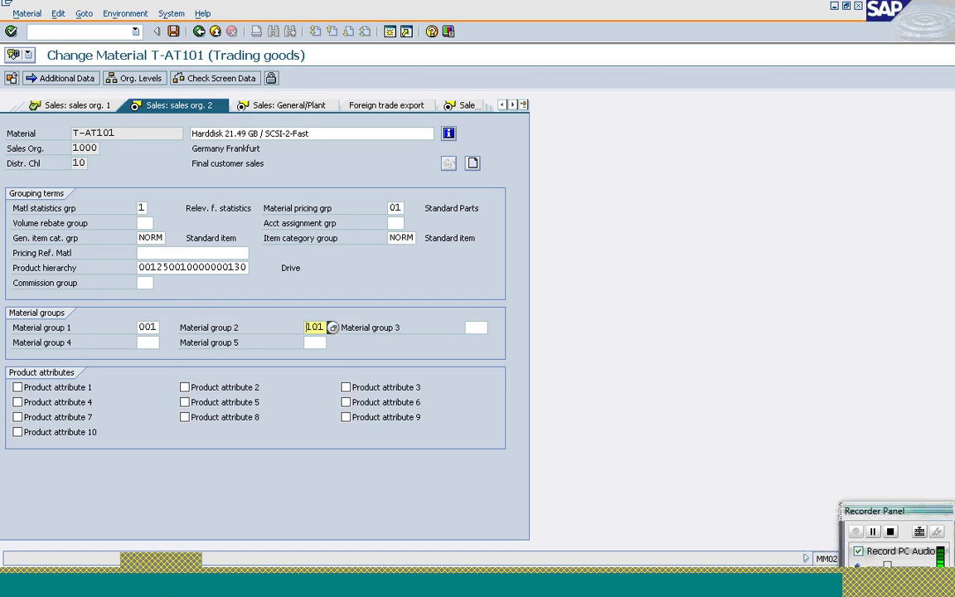
left_click(20, 388)
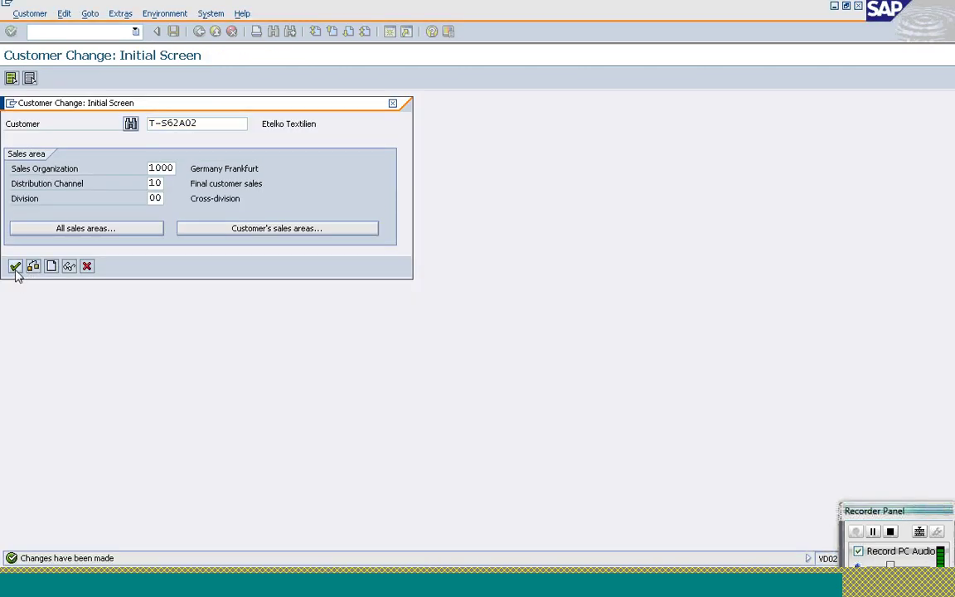
Step: Enable Product attribute 1 in the customer's sales area data, save the customer and leave the customer change transaction
left_click(15, 267)
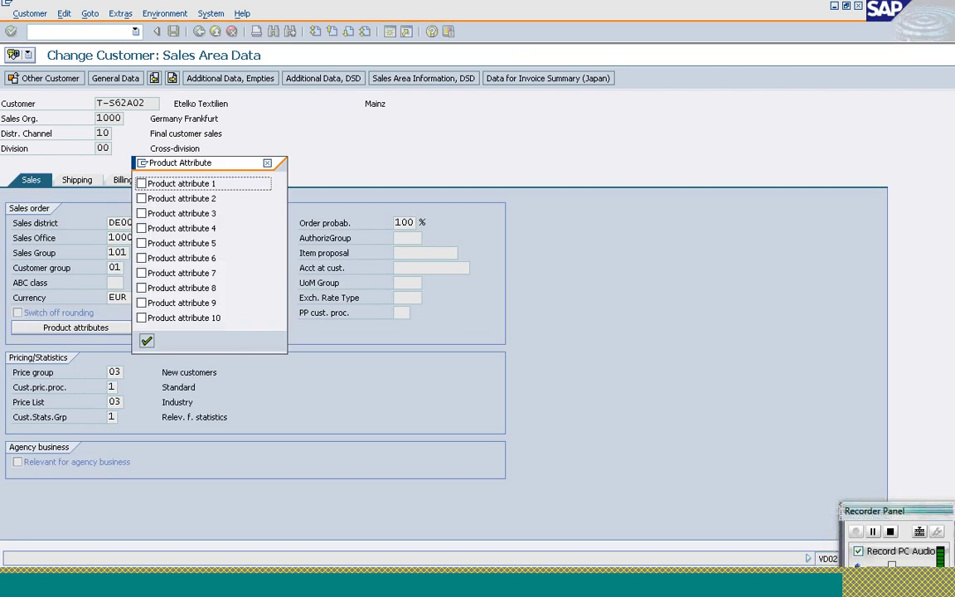
left_click(142, 183)
left_click(148, 344)
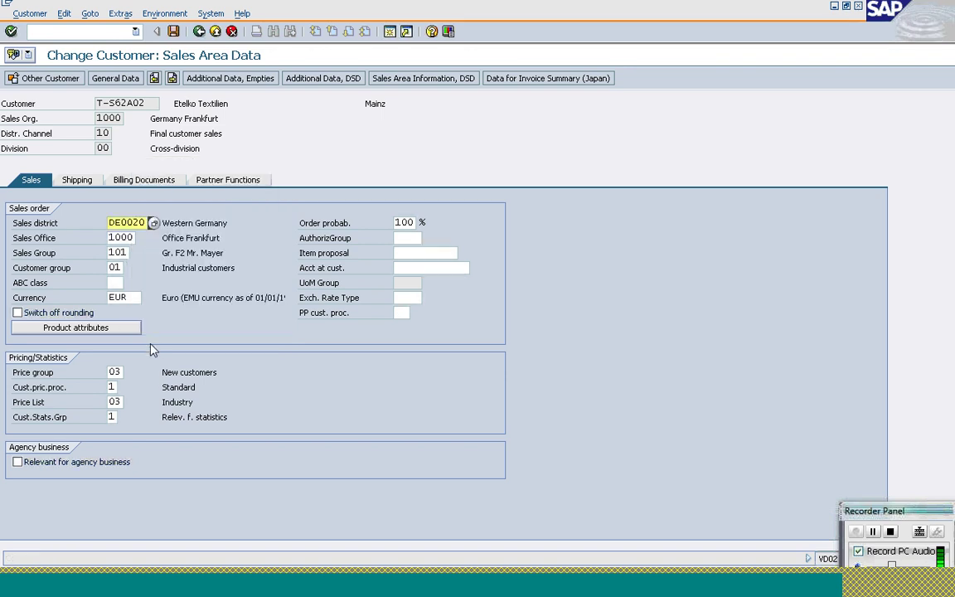
left_click(173, 31)
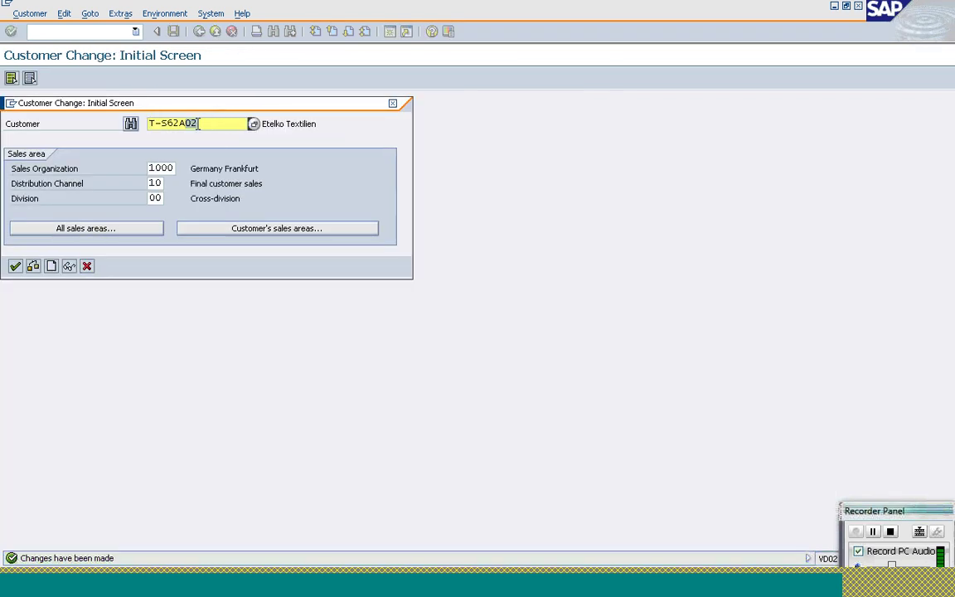
left_click(86, 266)
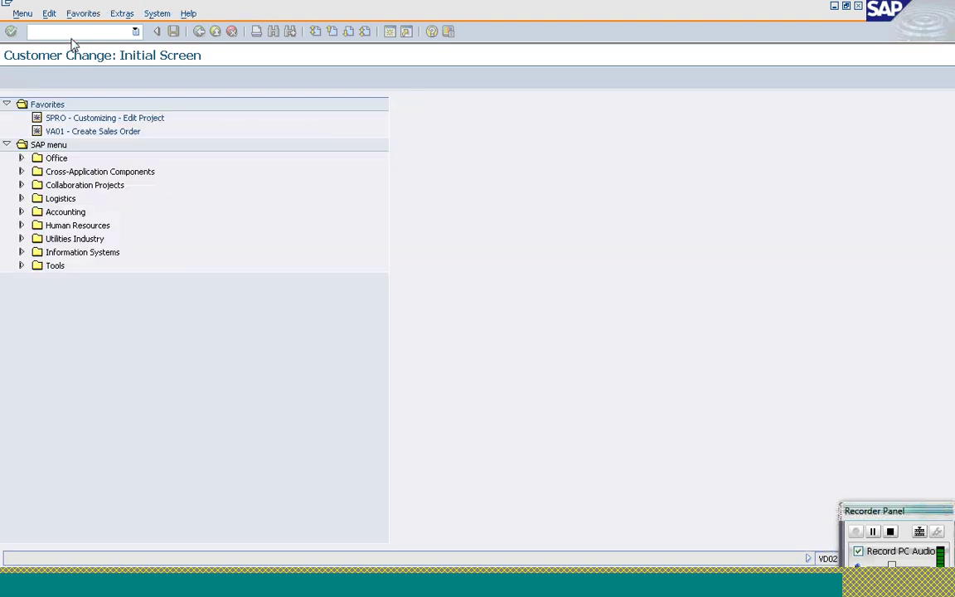
Step: Start a new sales order with transaction VA01 and order type OR
type("va0")
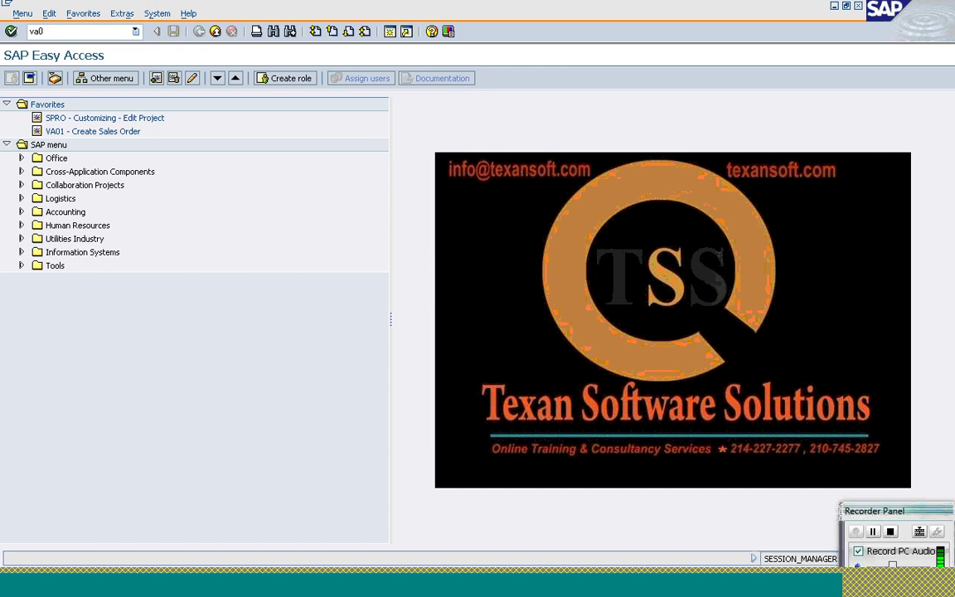
type("1")
key("Return")
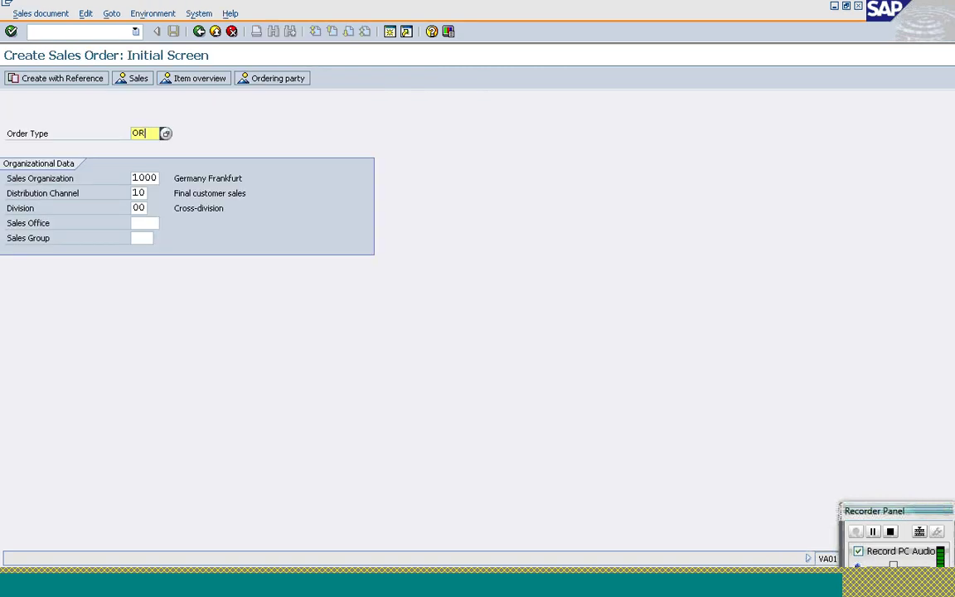
key("Return")
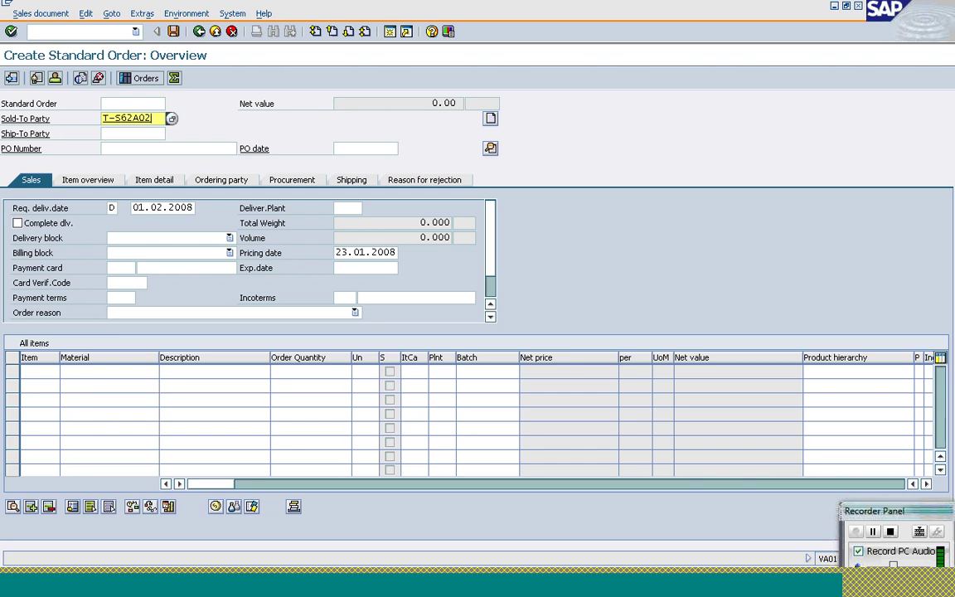
Step: Complete the order header for the sold-to customer with PO number Pdt Attributes
left_click(166, 148)
type("Pdt")
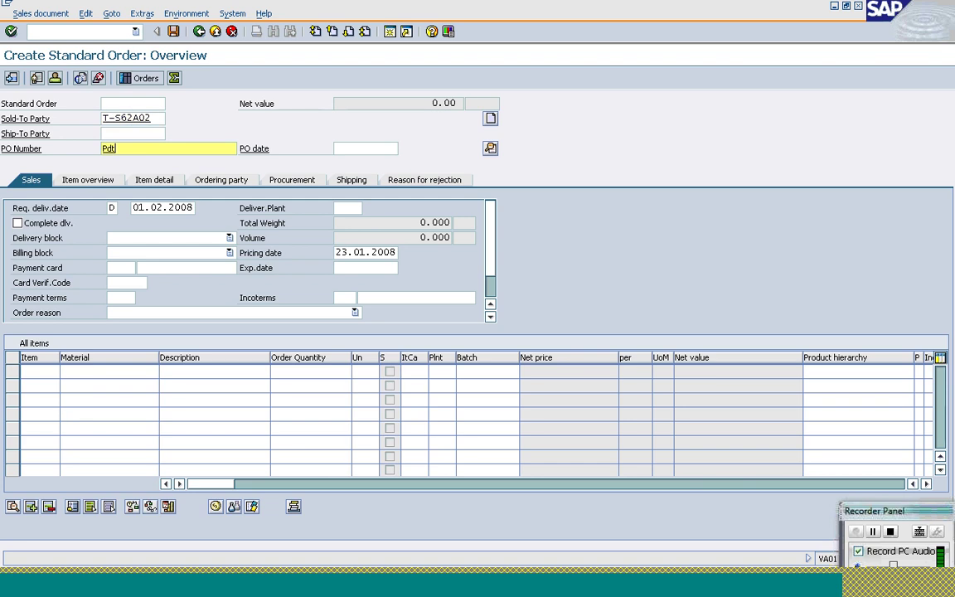
type(" Attributes")
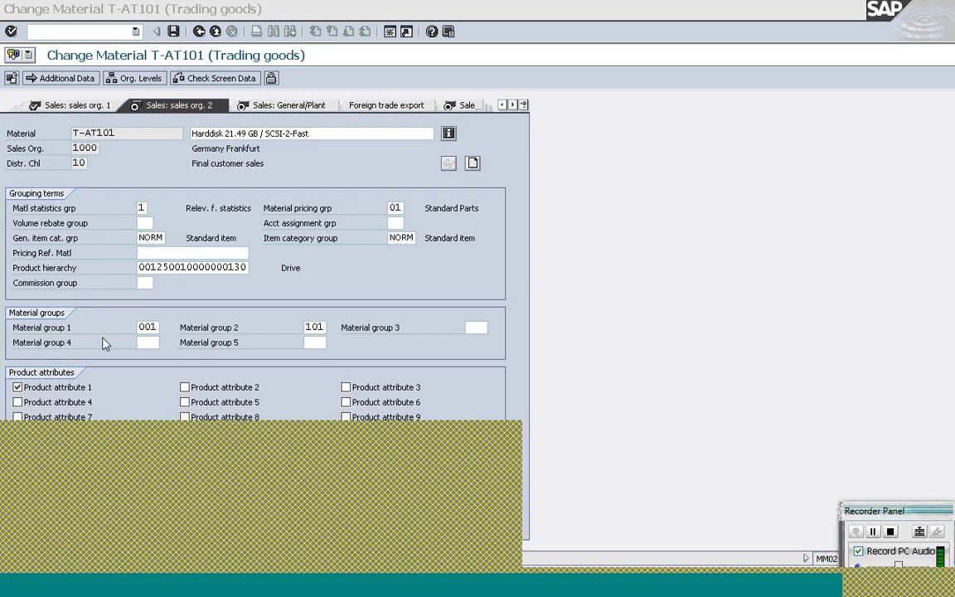
Step: Add material T-AT101 with order quantity 1 as the order's first item
type("t-")
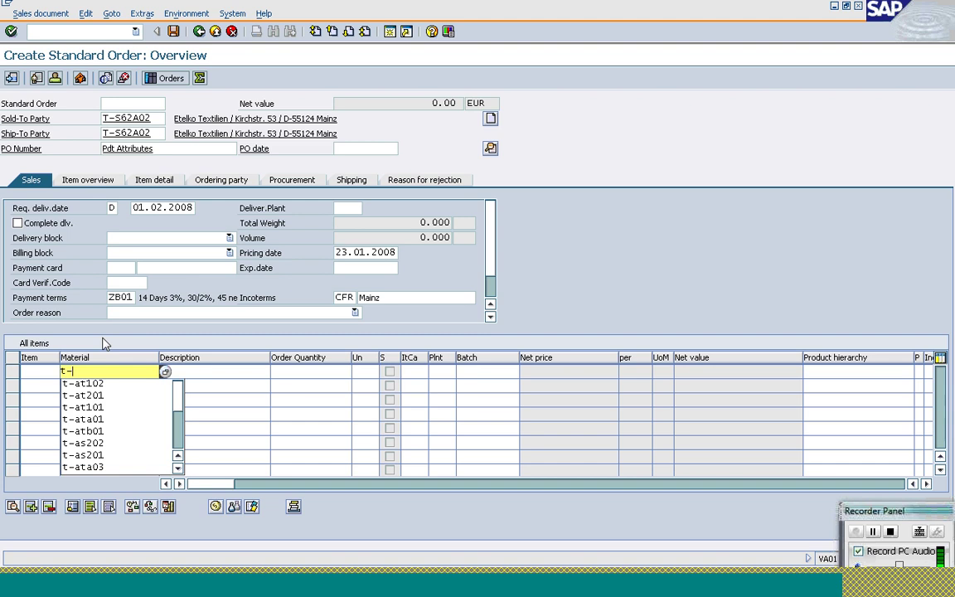
type("at101")
key("Tab")
key("Tab")
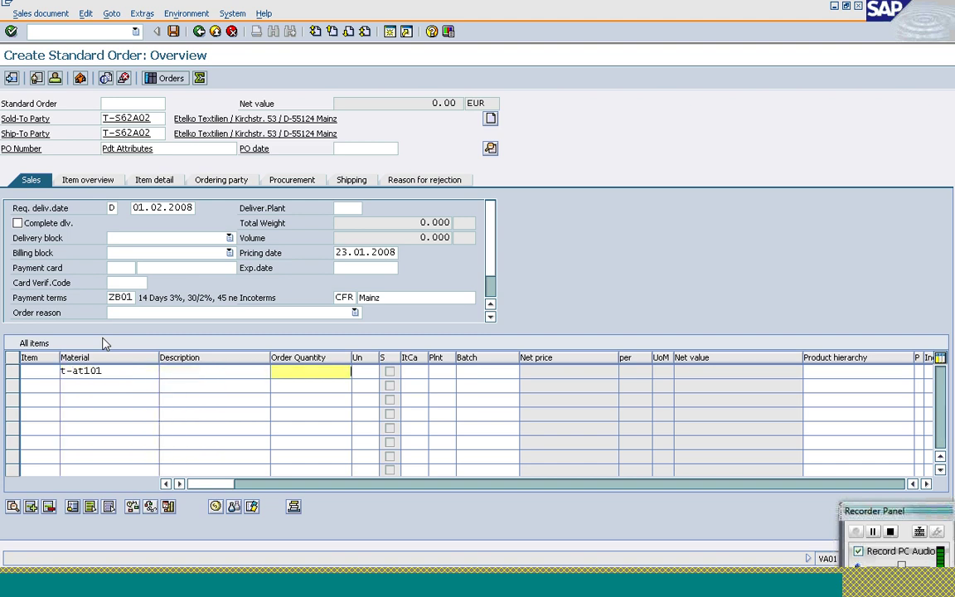
type("1")
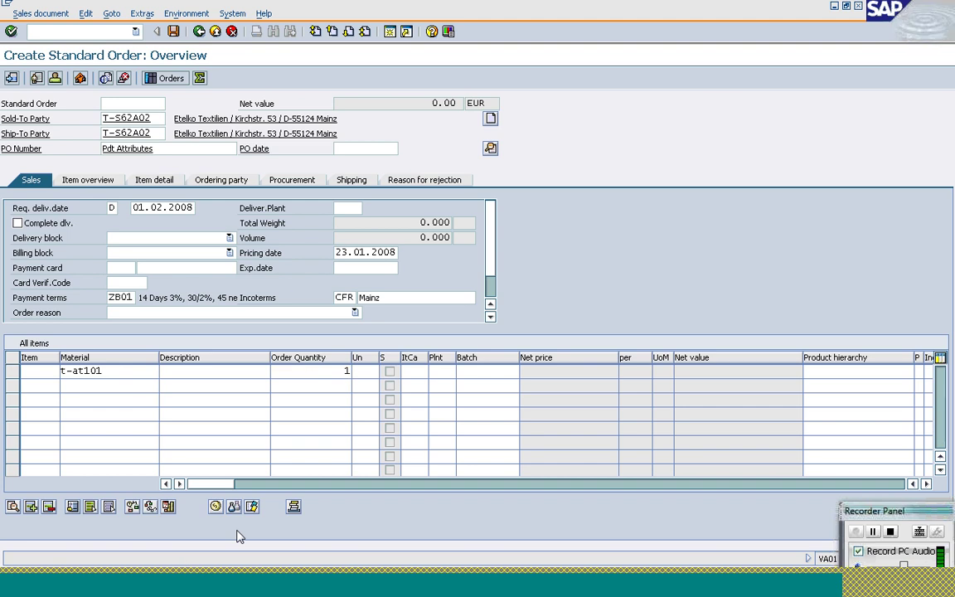
key("Return")
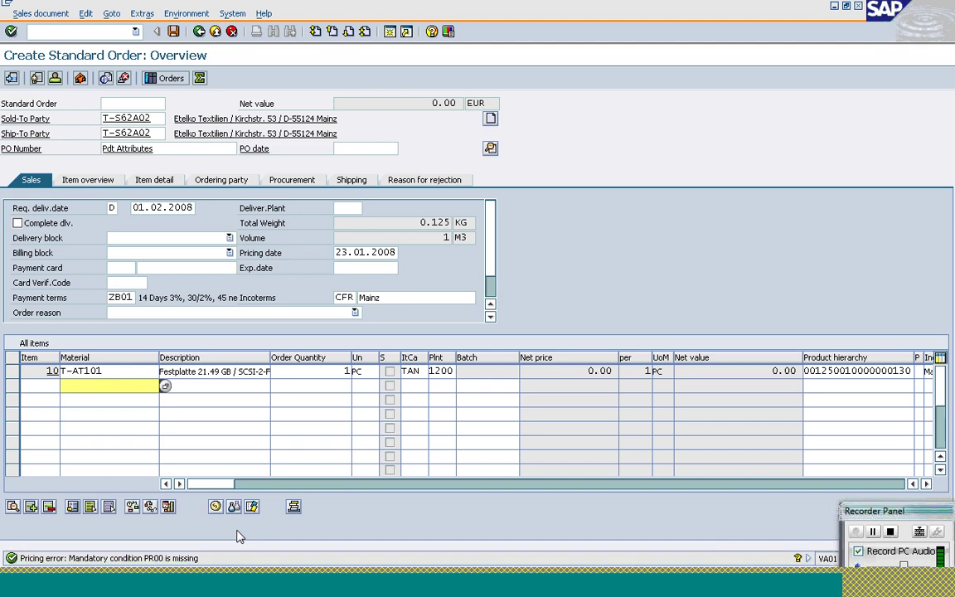
Step: Add pricing condition PR00 with an amount of 395 EUR to item 10 and return to the order overview
left_click(13, 373)
left_click(216, 507)
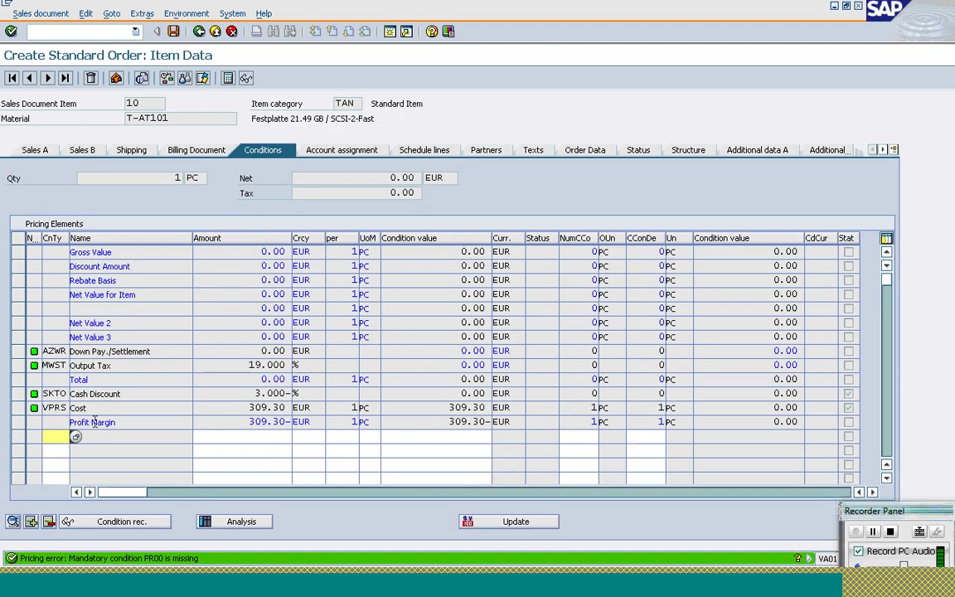
type("pr00")
key("Tab")
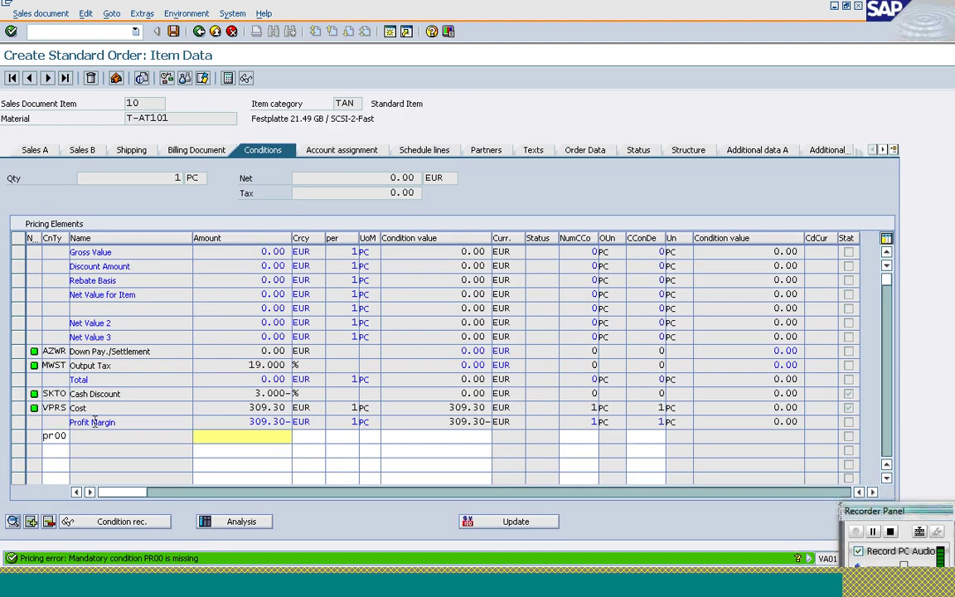
type("2")
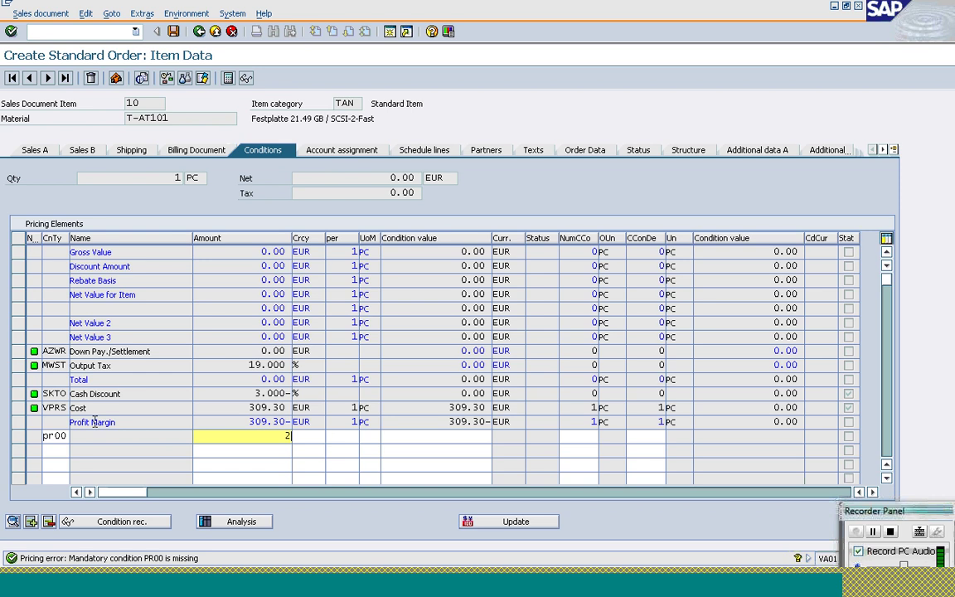
type("95")
key("BackSpace")
type("3")
key("Return")
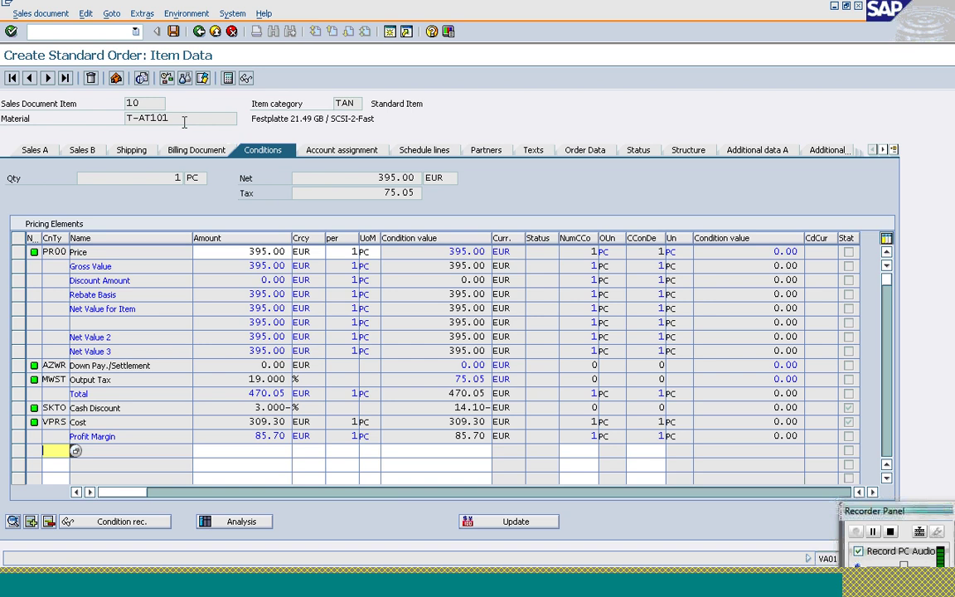
left_click(197, 31)
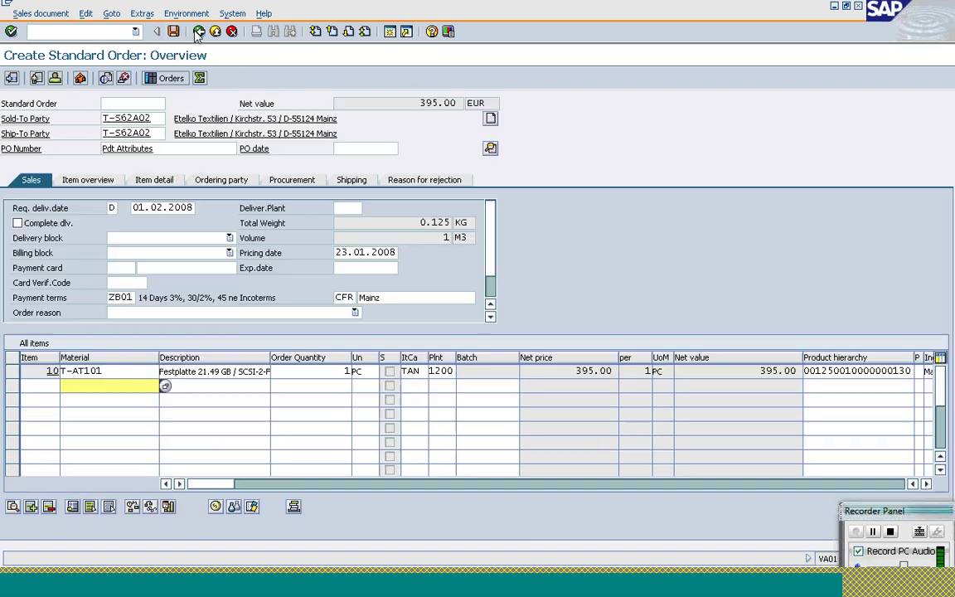
Step: Launch transaction VOV8 in a new session and display the details of sales document type OR
left_click(81, 34)
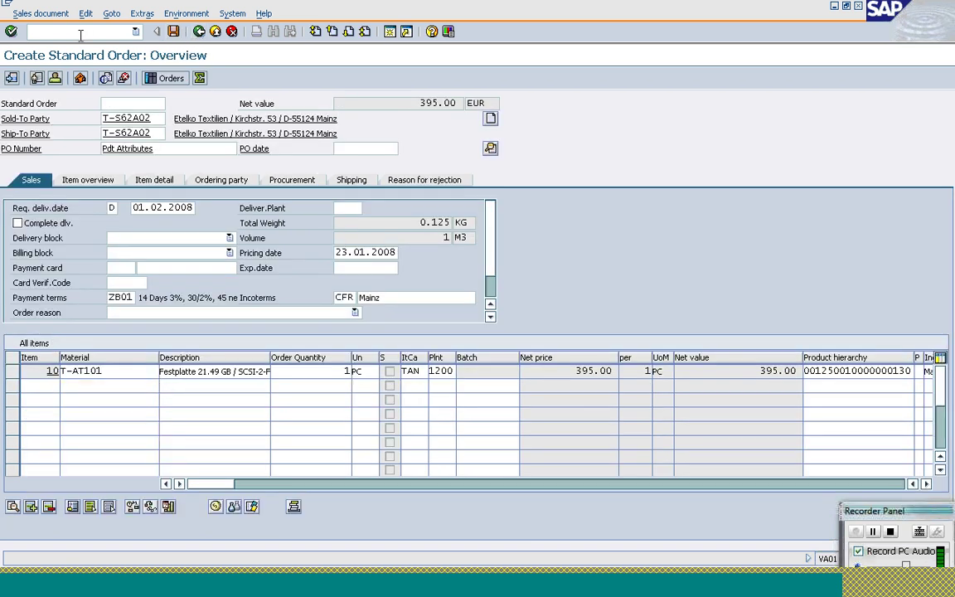
type("/ova01")
key("Return")
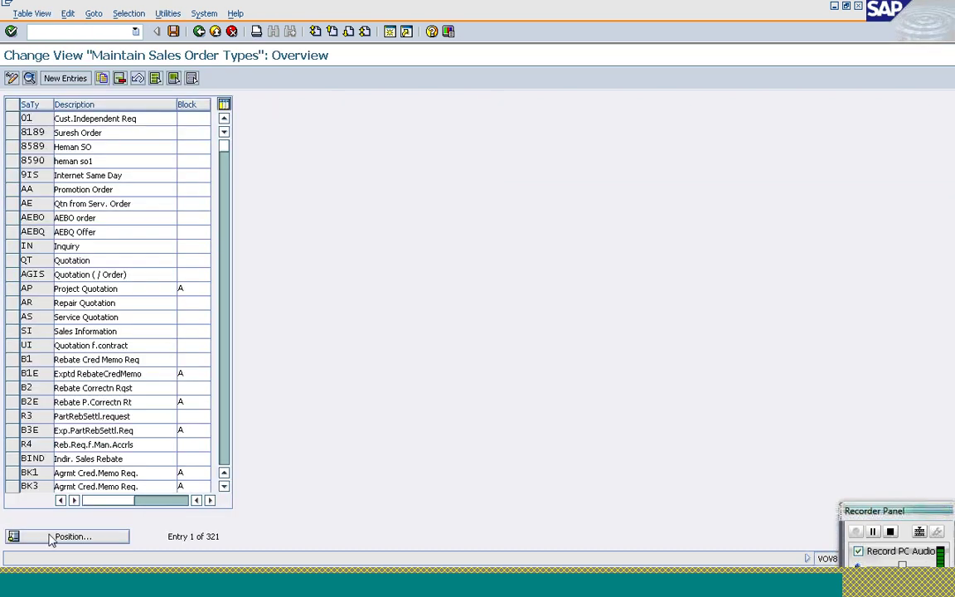
left_click(50, 539)
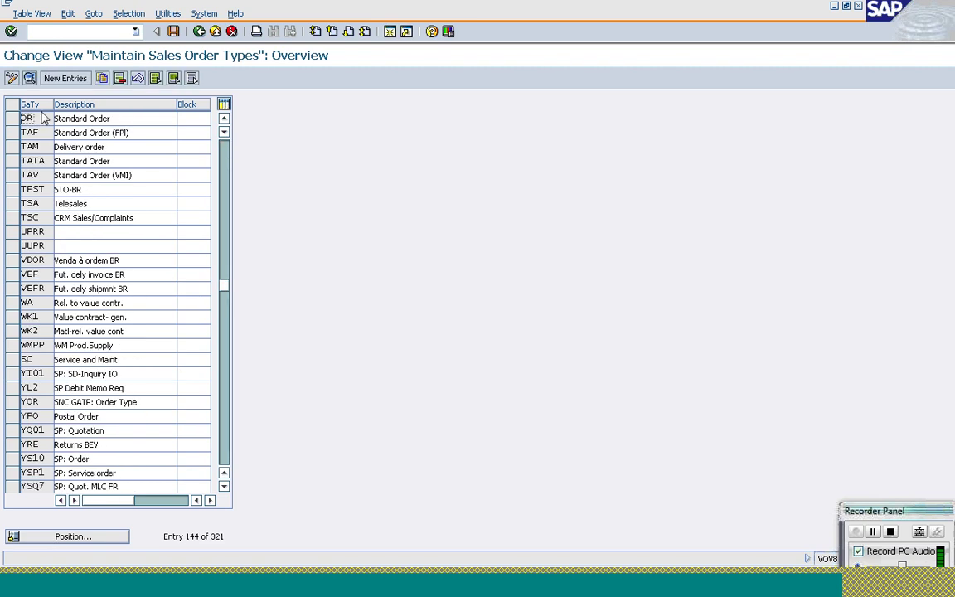
key("F2")
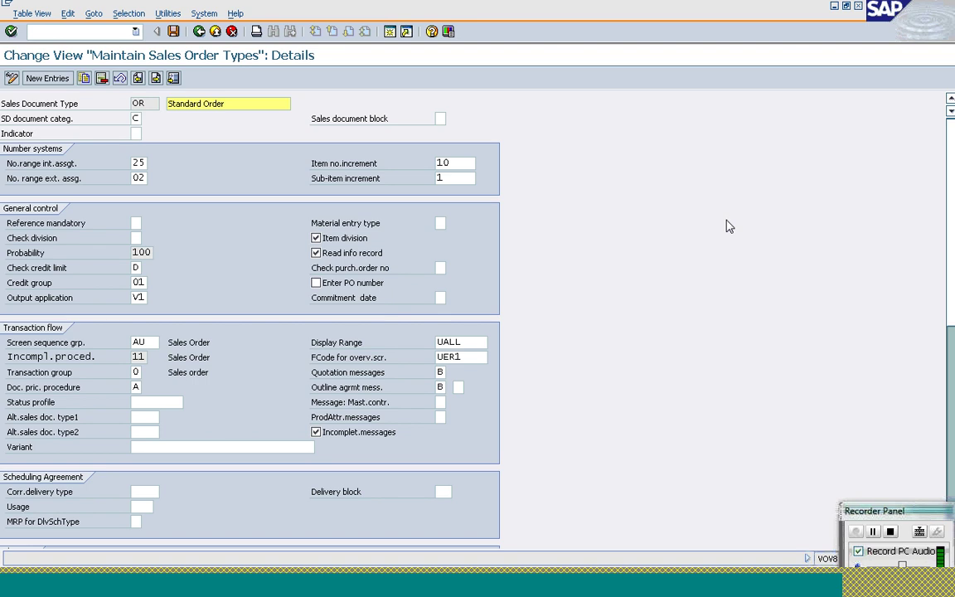
Step: Set the product attribute messages of order type OR to B (Error message) and save with the proposed customizing request
left_click(440, 417)
key("F4")
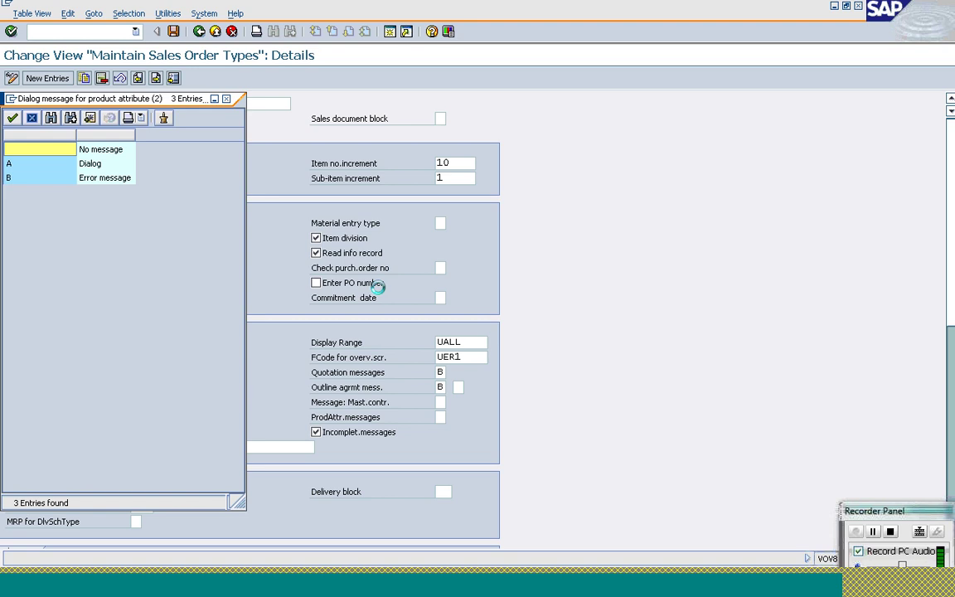
key("Escape")
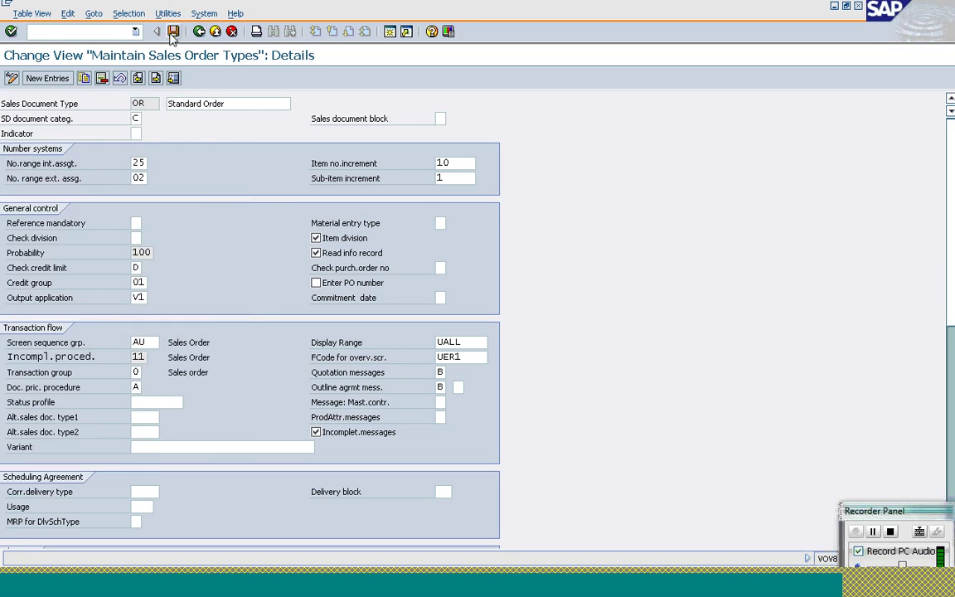
type("B")
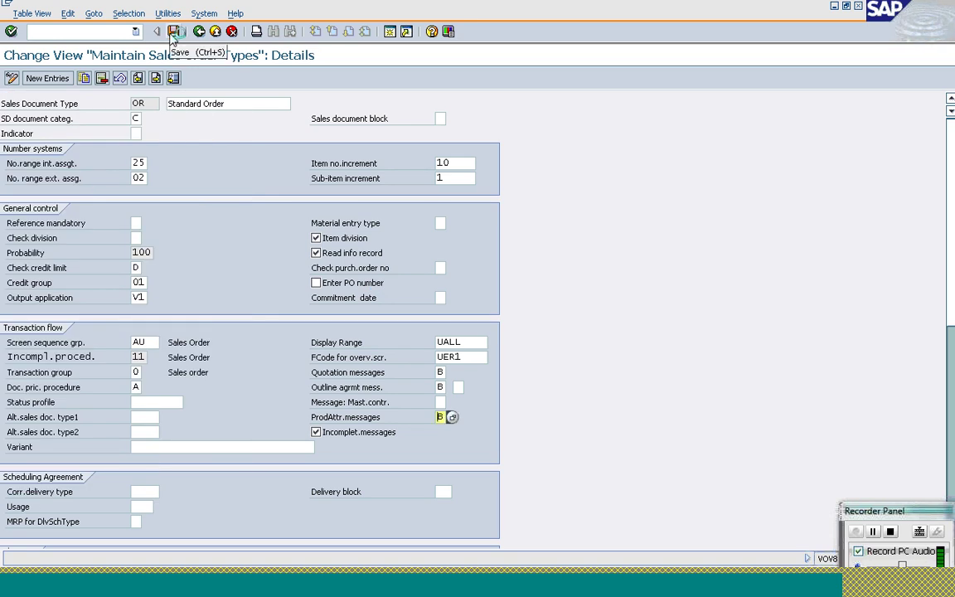
left_click(173, 33)
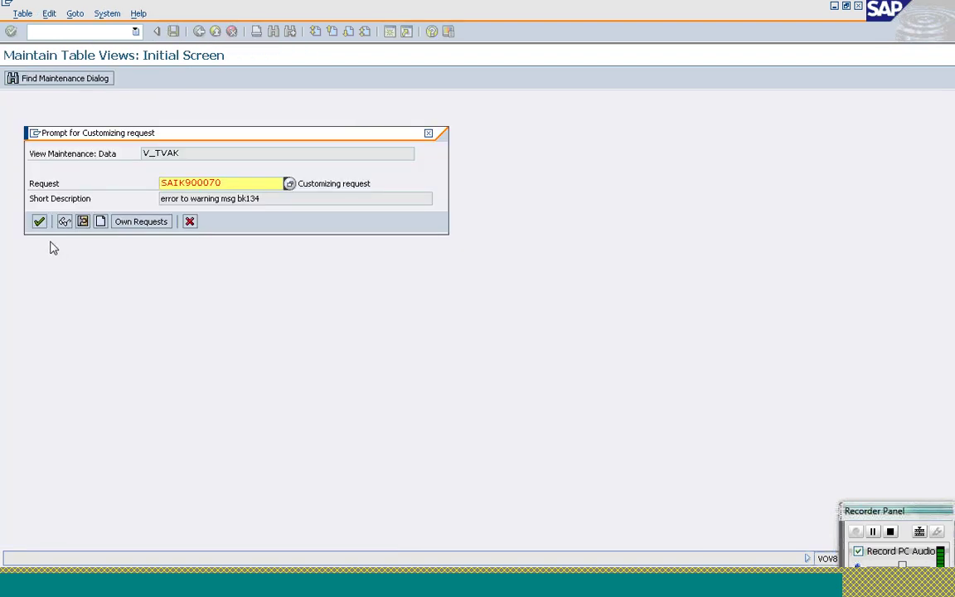
left_click(39, 221)
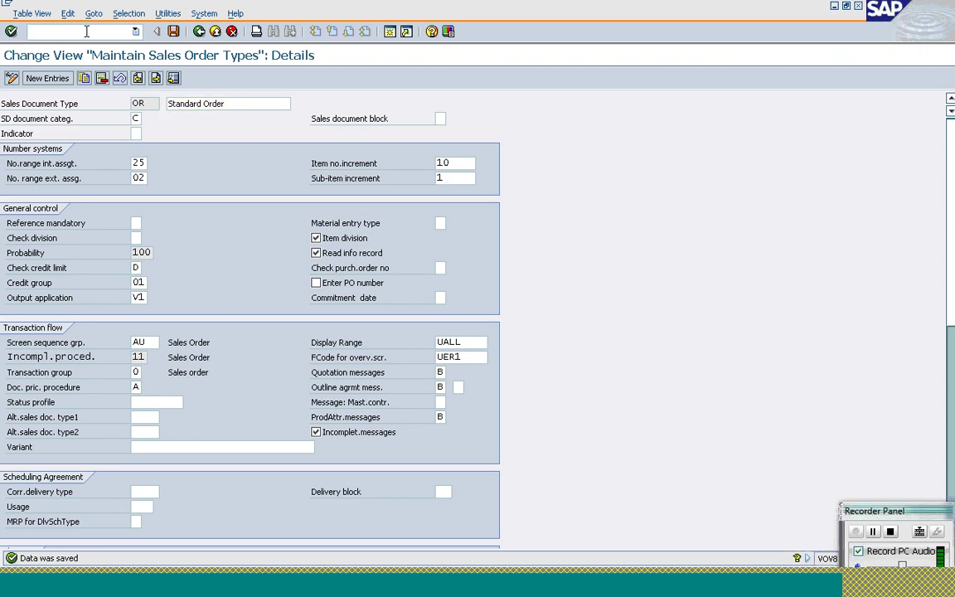
Step: Start another sales order of type OR with transaction VA01 in a new session
left_click(86, 32)
type("/nva01")
key("Return")
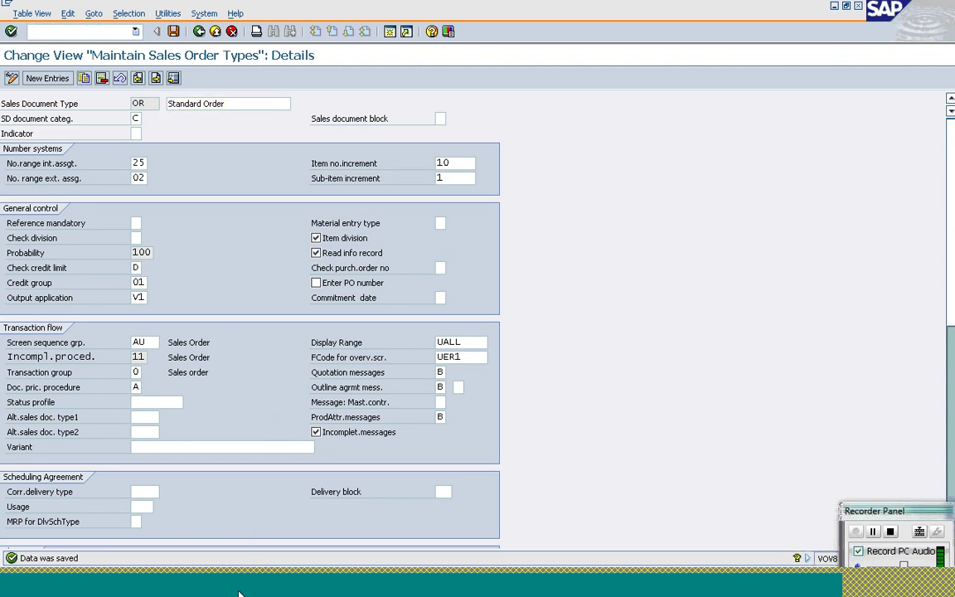
mouse_move(258, 578)
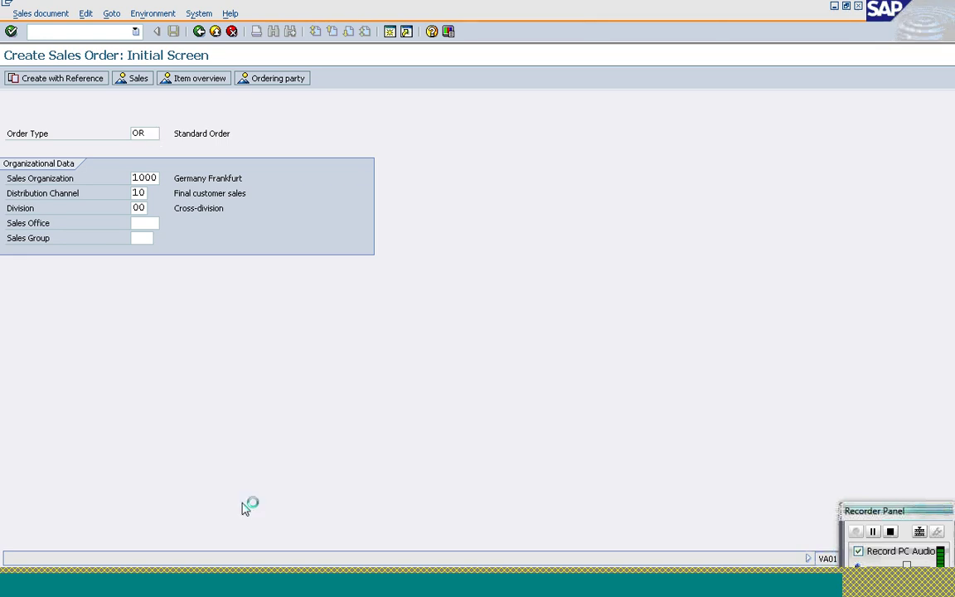
left_click(316, 591)
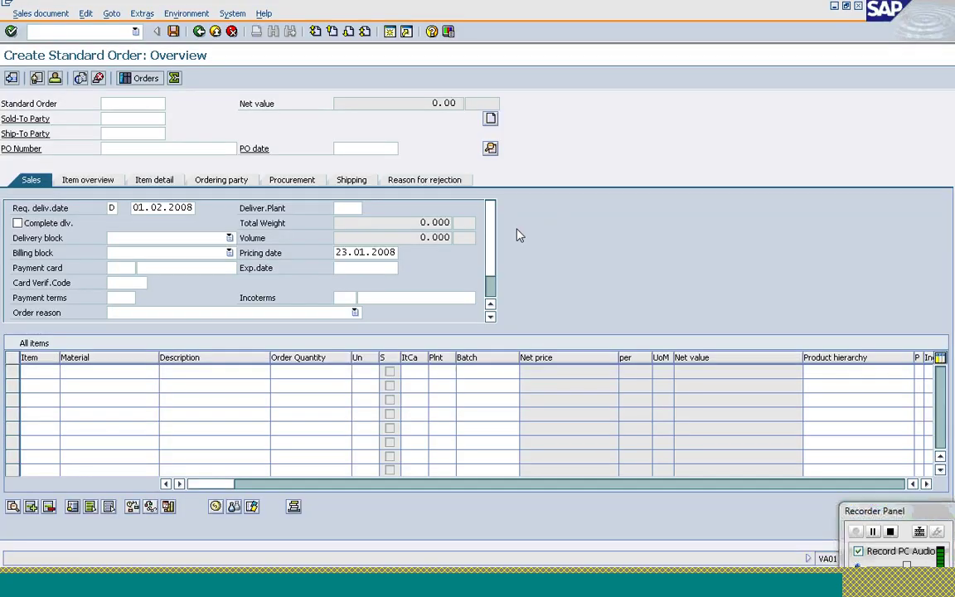
Step: Fill the new order's header with the sold-to customer number and PO number Pdt Attributes
left_click(119, 118)
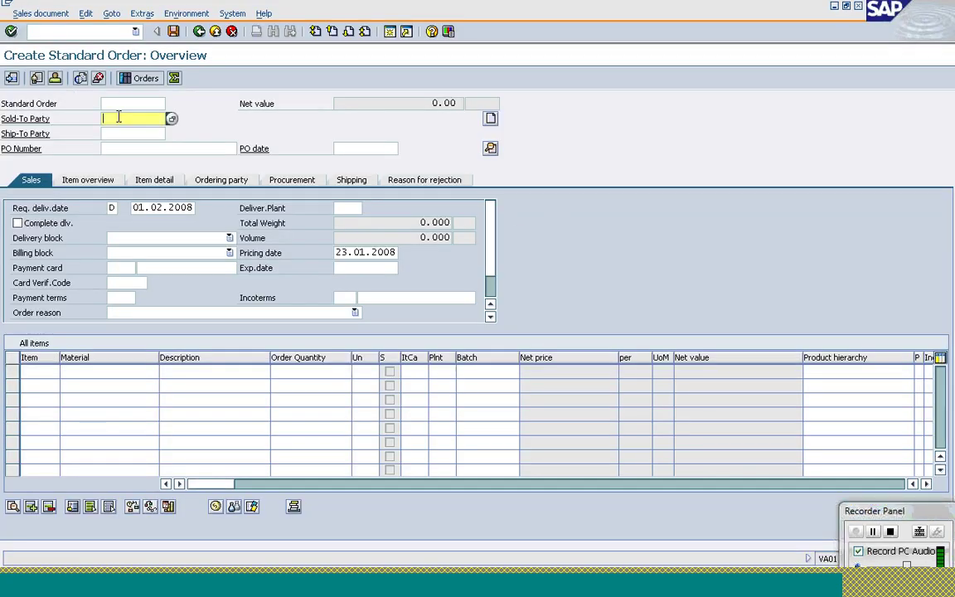
type("t-962a02")
left_click(133, 148)
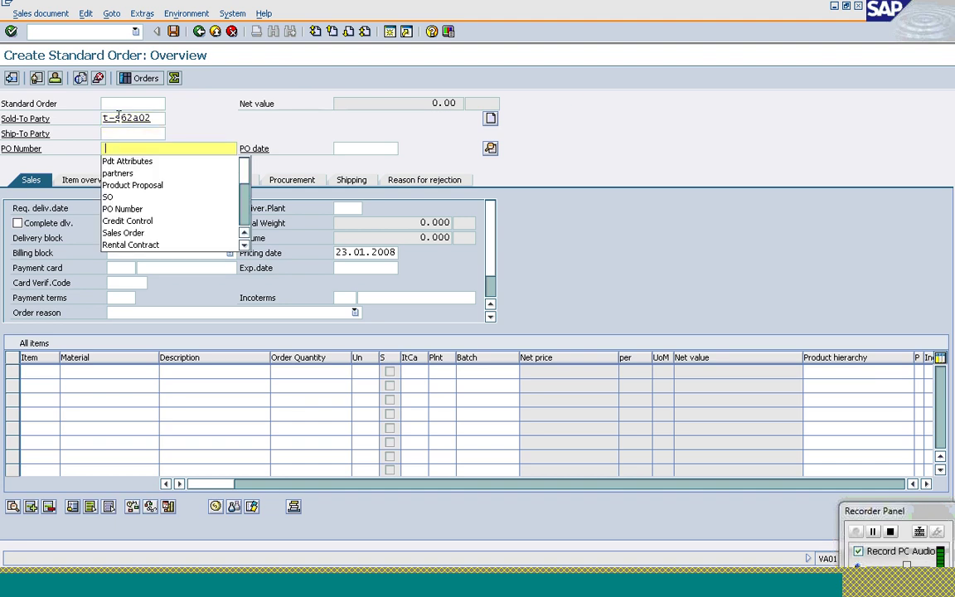
left_click(127, 157)
key("Return")
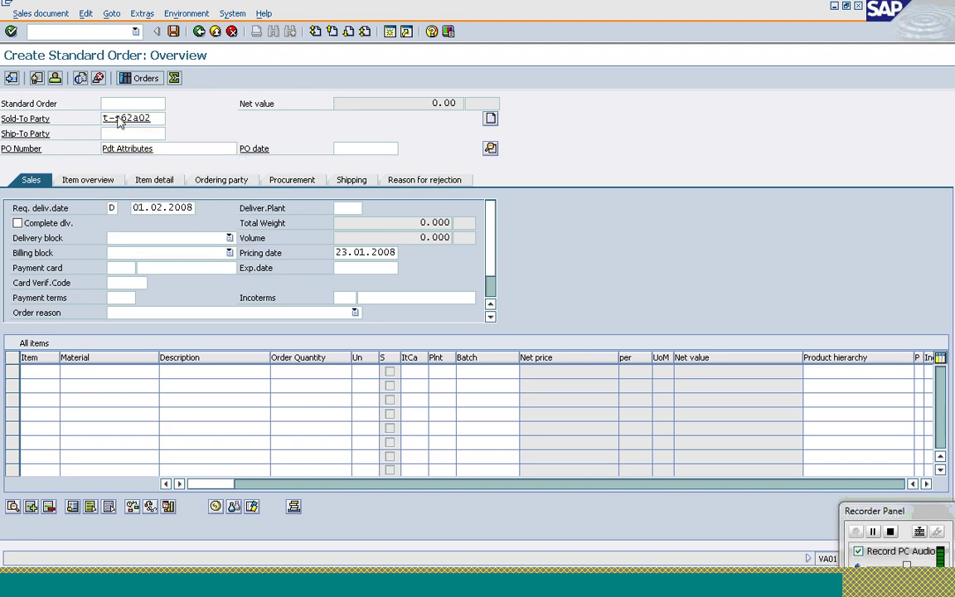
Step: Try to add material T-AT101 with order quantity 1 as the new order's first item
left_click(71, 370)
key("Return")
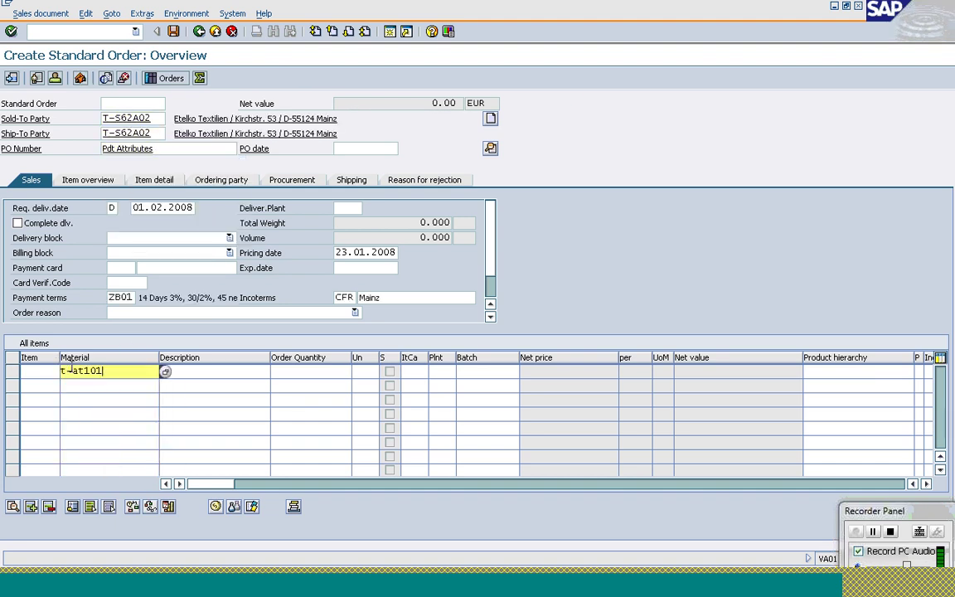
key("Tab")
type("1")
key("Return")
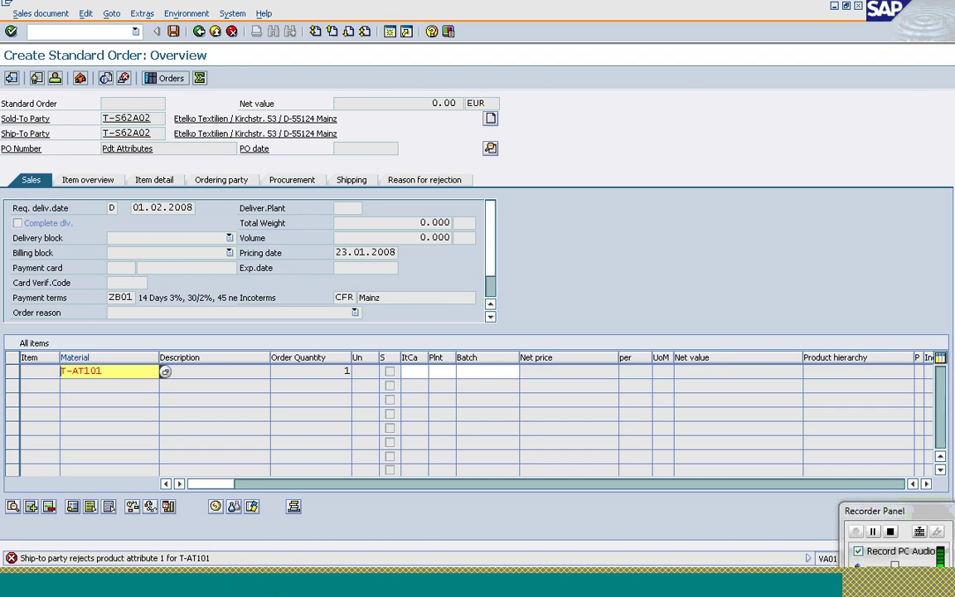
Step: Switch to the Change Material session for T-AT101 and add Sales Org. Data 1 and 2, General/Plant Data and Sales Text to the selected views
left_click(259, 592)
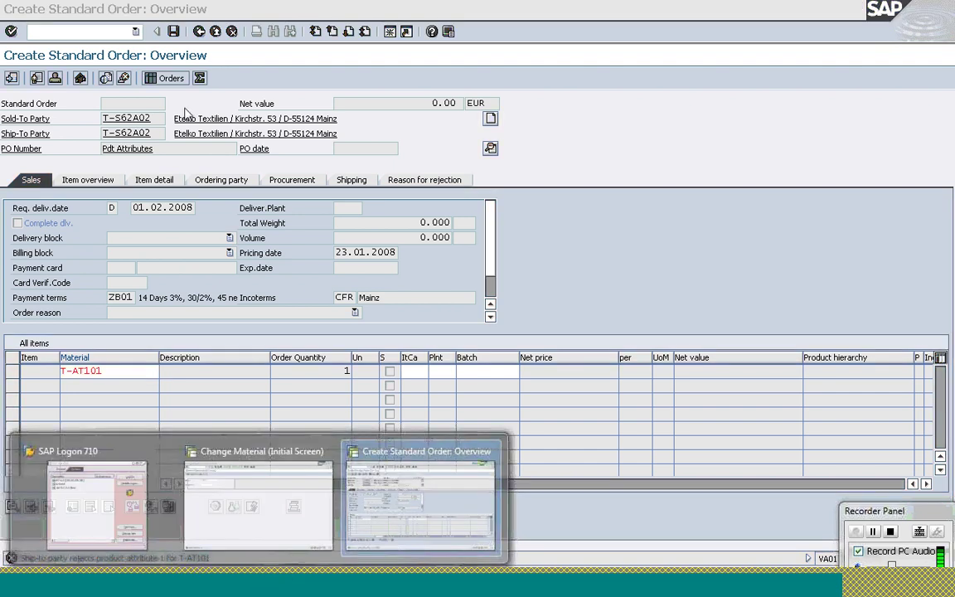
key("Left")
key("Return")
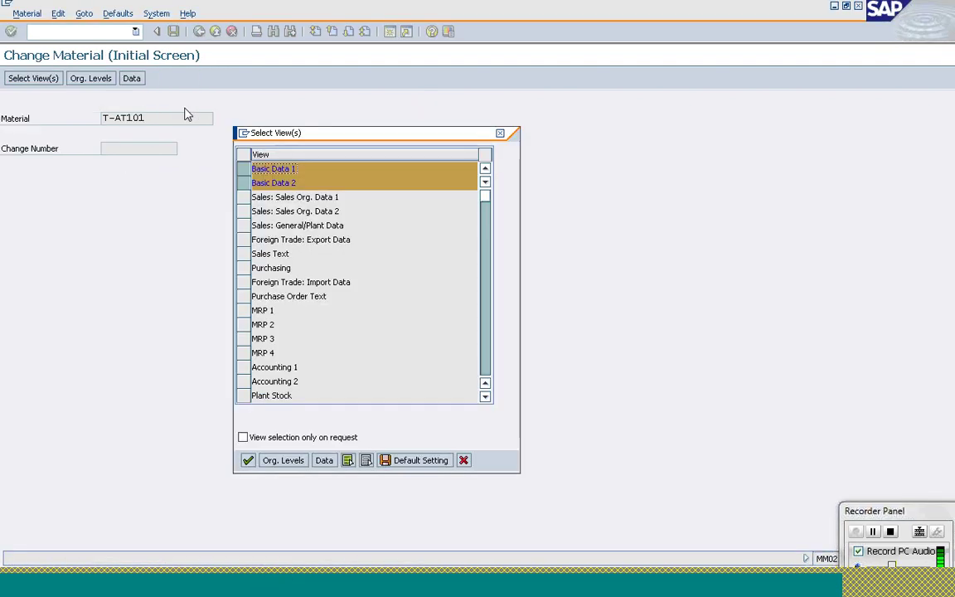
left_click(244, 199)
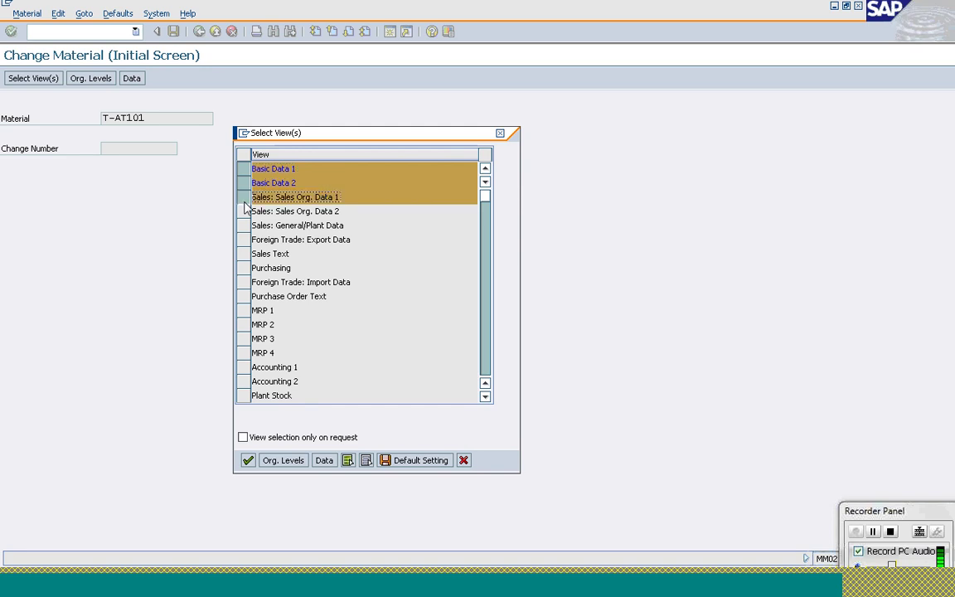
left_click(244, 211)
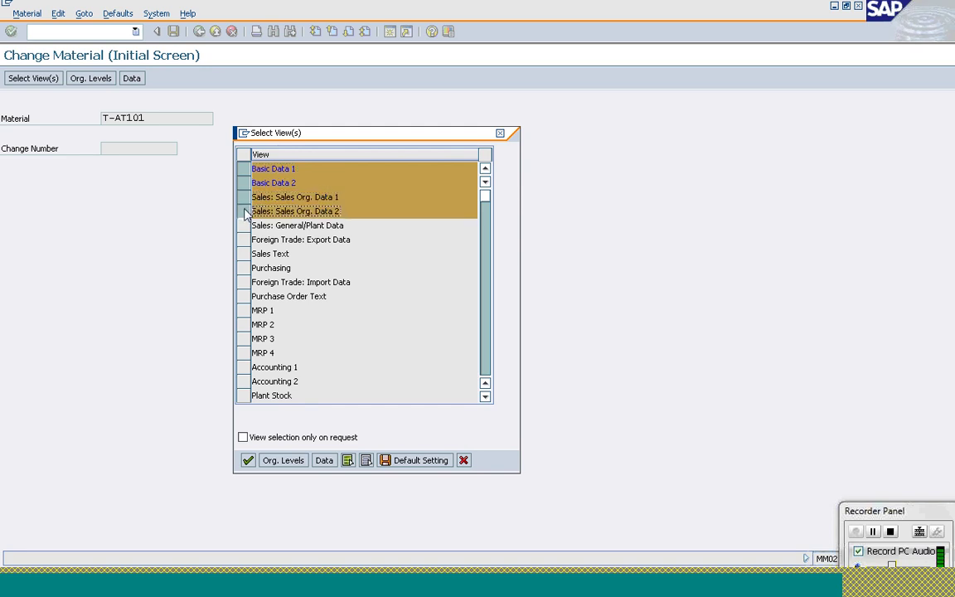
left_click(244, 225)
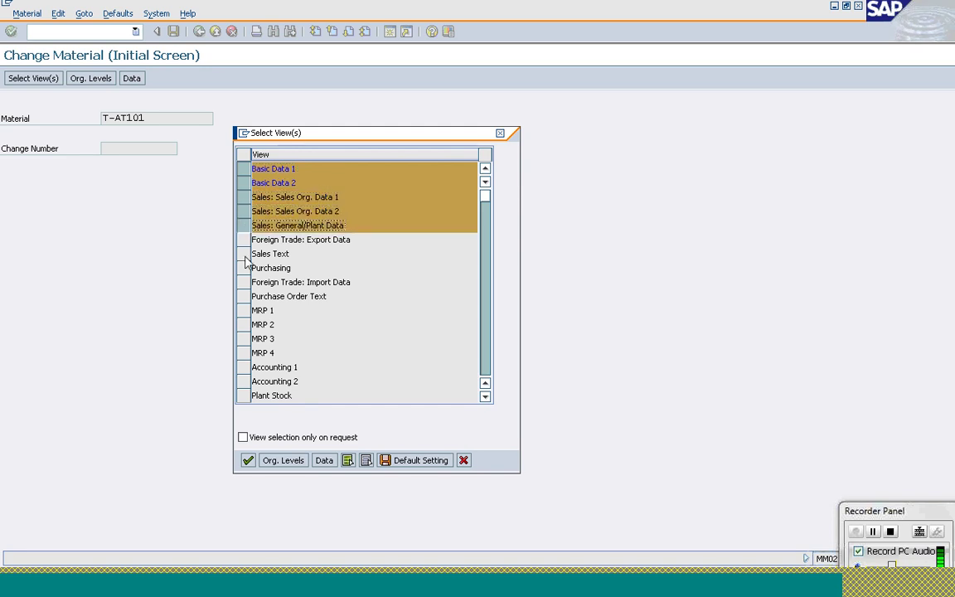
left_click(243, 254)
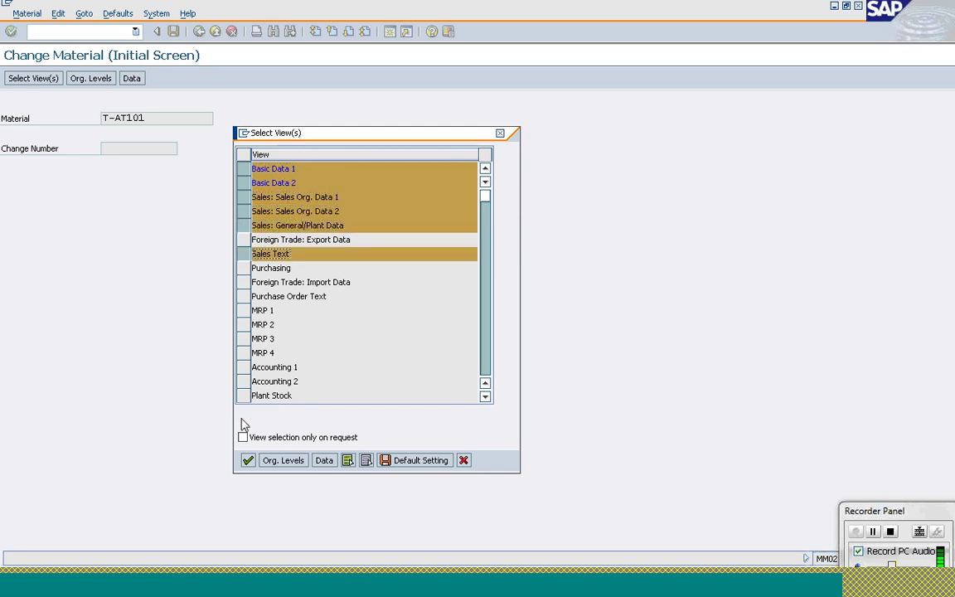
left_click(247, 461)
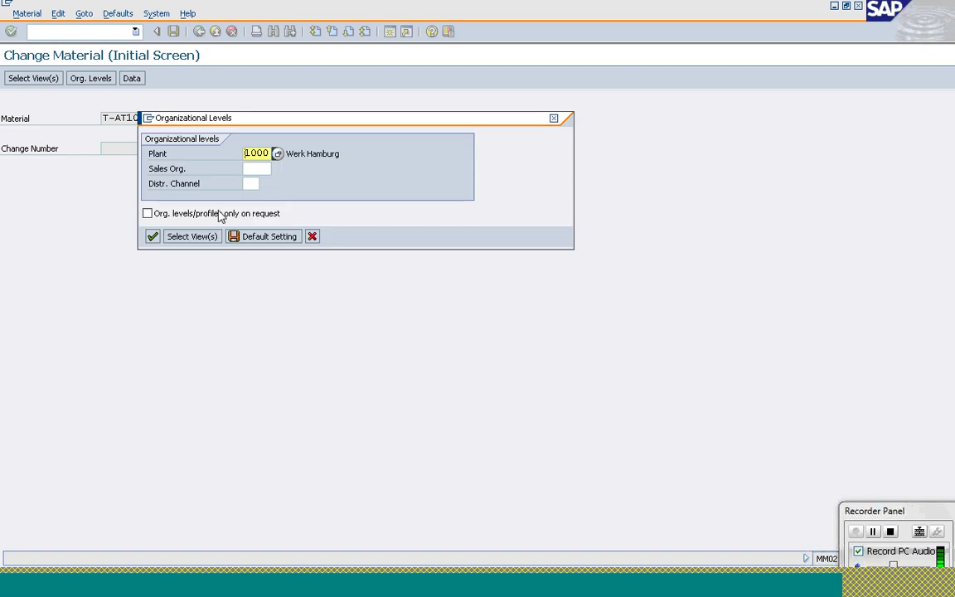
Step: Open the material for plant 1200, sales organization 1000 and distribution channel 10
type("12")
key("Tab")
type("10")
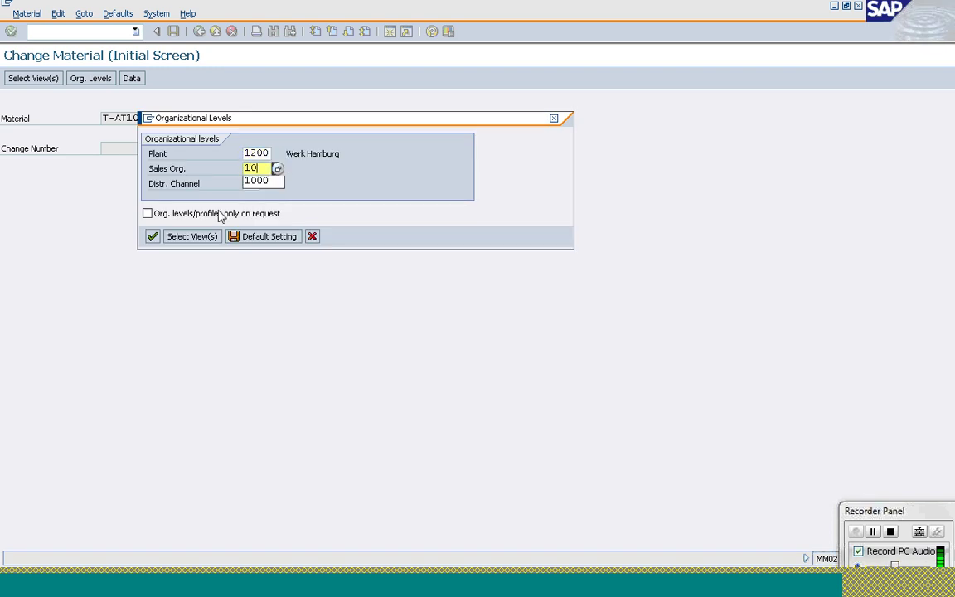
type("00")
key("Tab")
type("10")
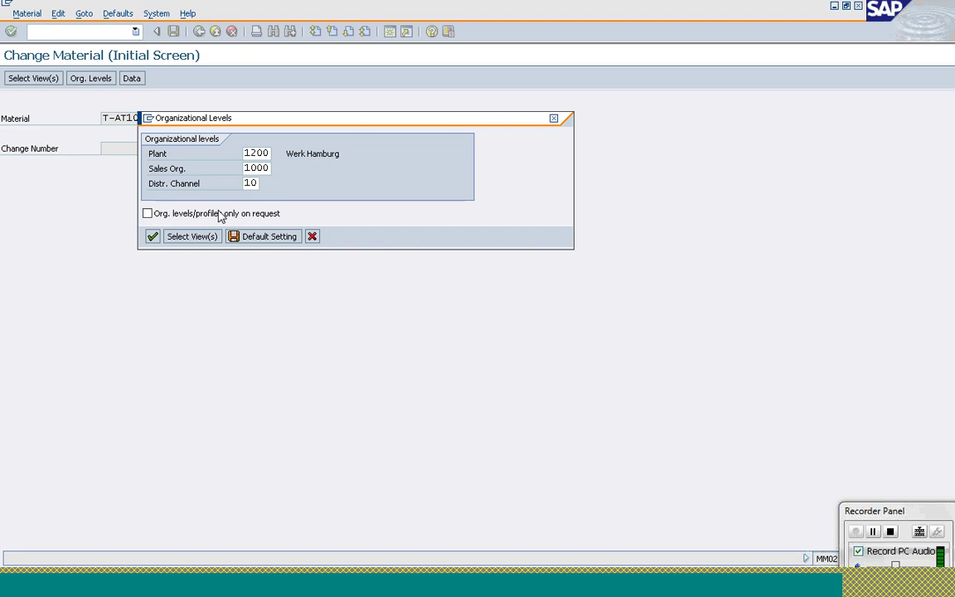
key("Return")
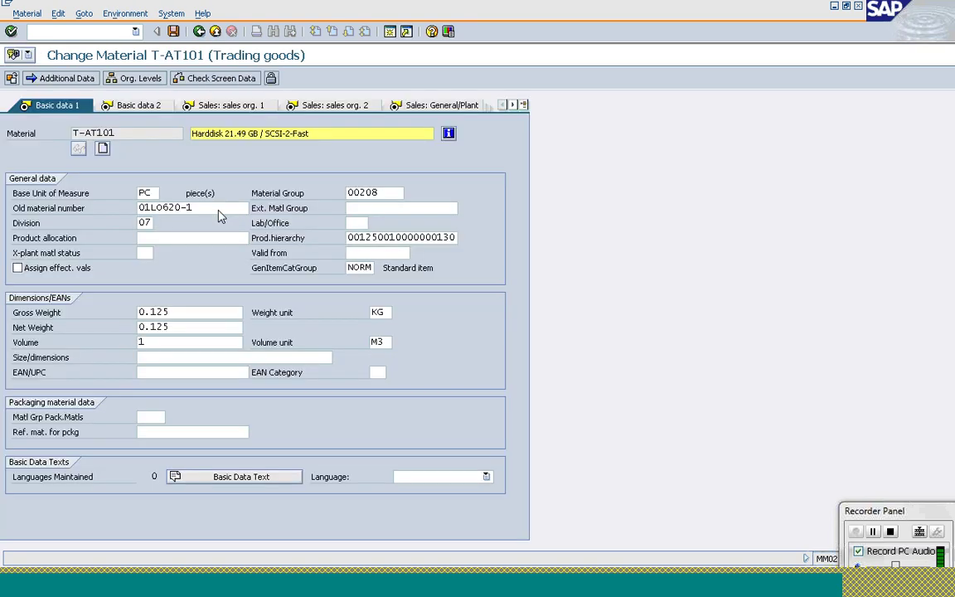
Step: Check the product attributes in material T-AT101's Sales Org. 2 data
left_click(292, 106)
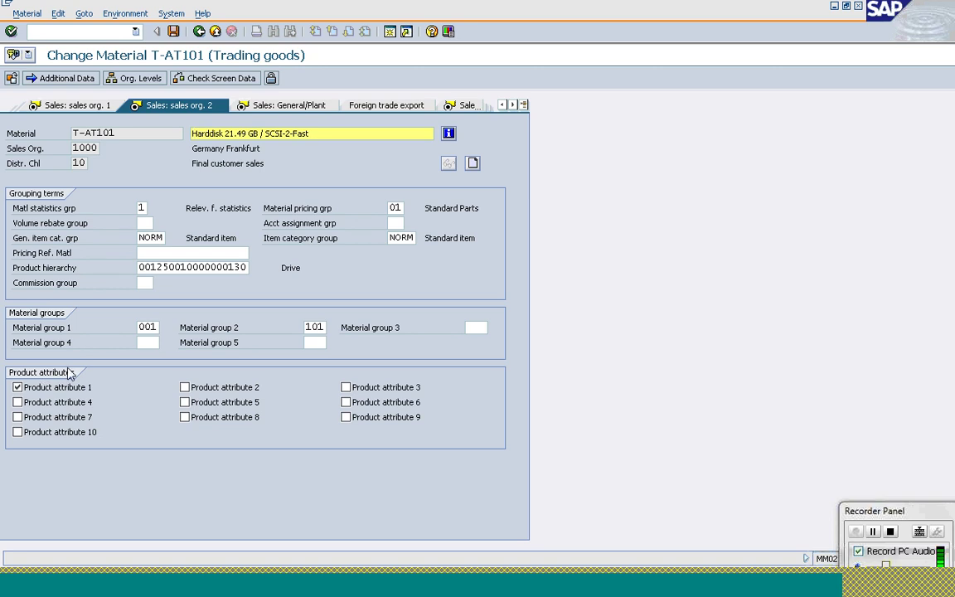
left_click(260, 580)
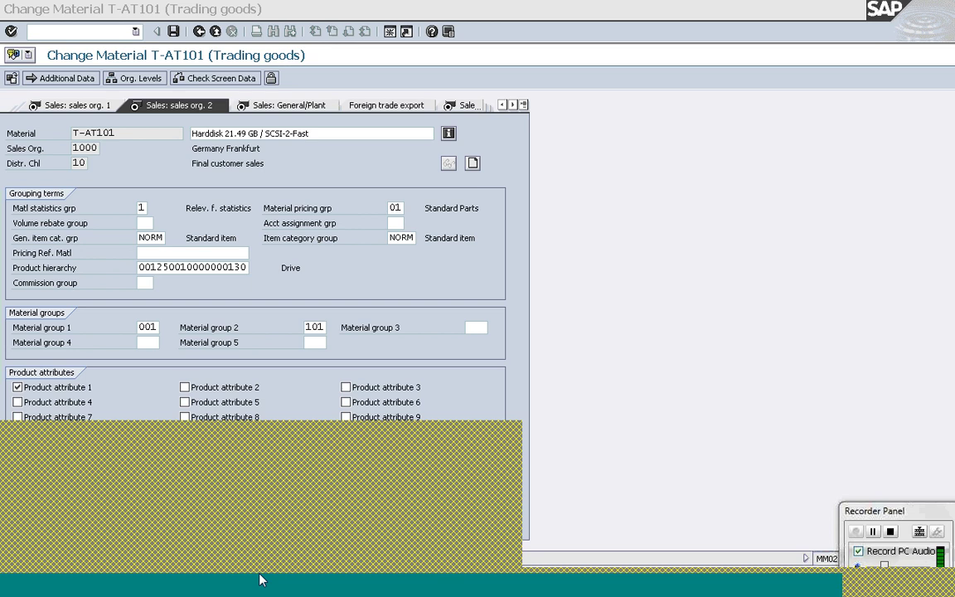
left_click(2, 362)
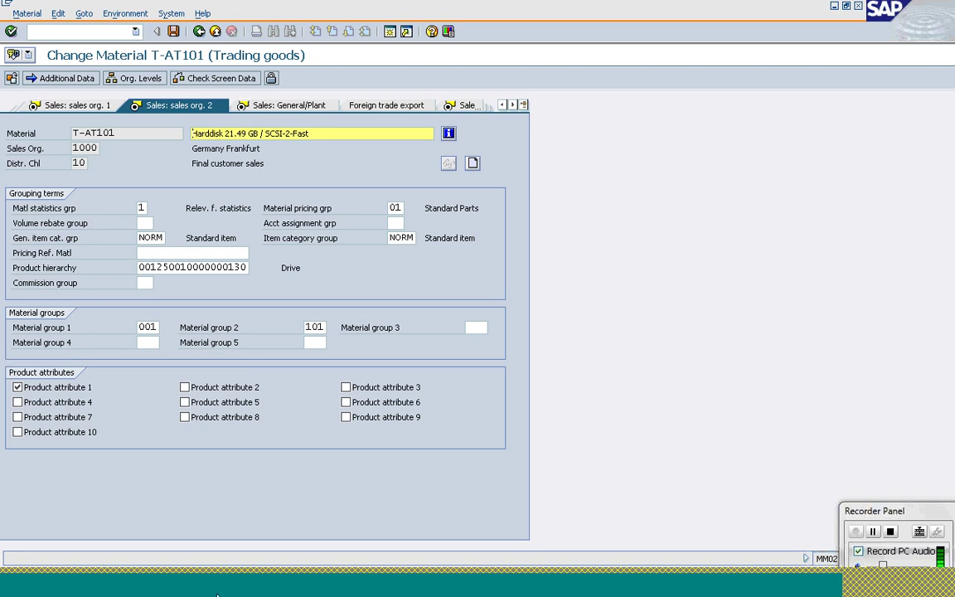
Step: Switch to the sales order session, view the long text of the T-AT101 rejection message, and return to the Change Material session
mouse_move(248, 591)
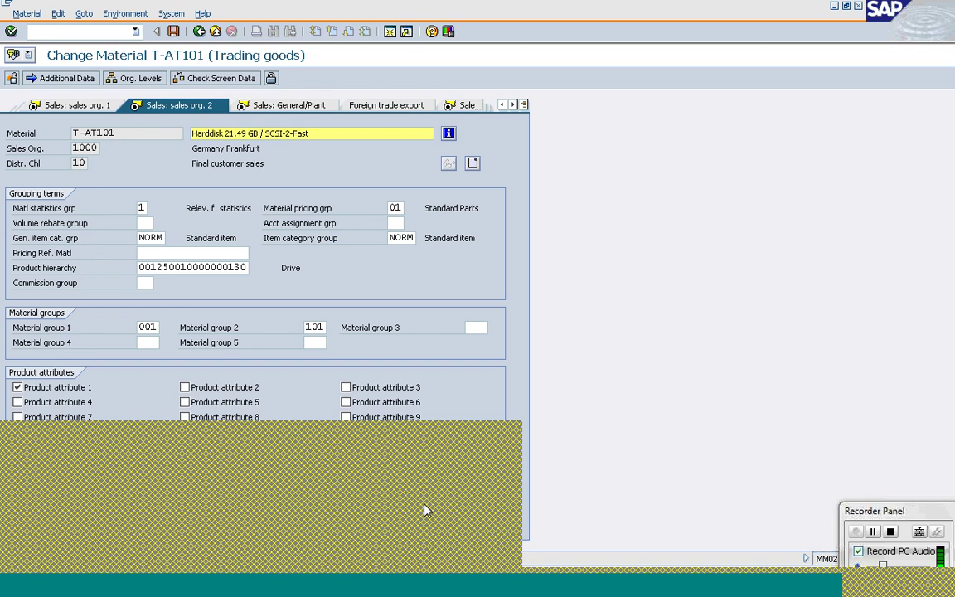
left_click(382, 453)
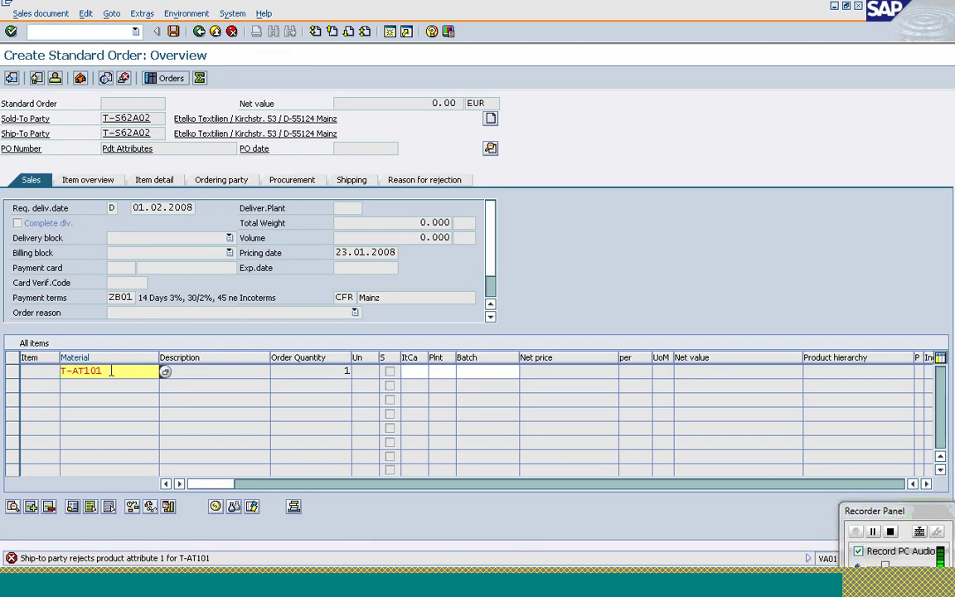
left_click(81, 564)
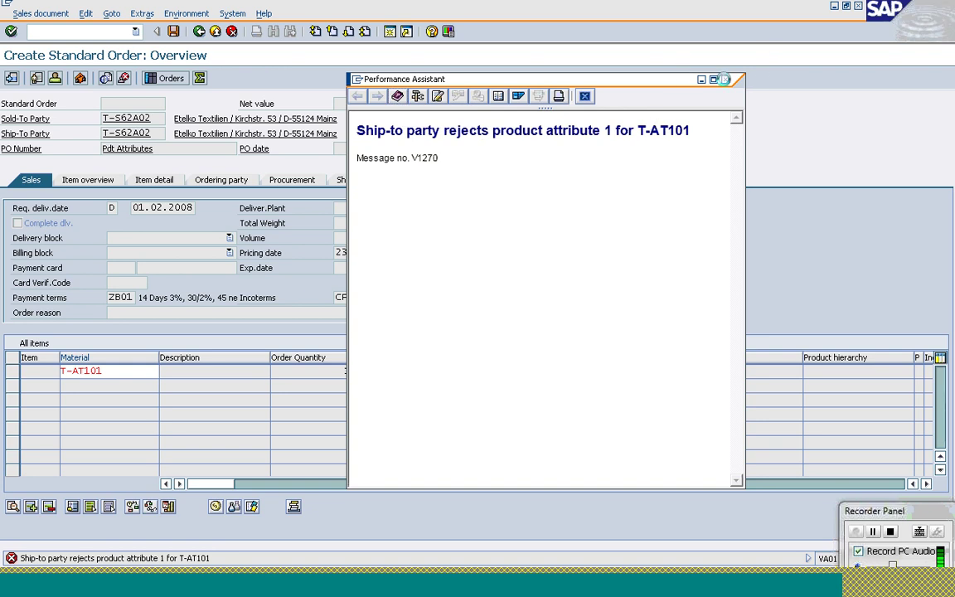
left_click(725, 79)
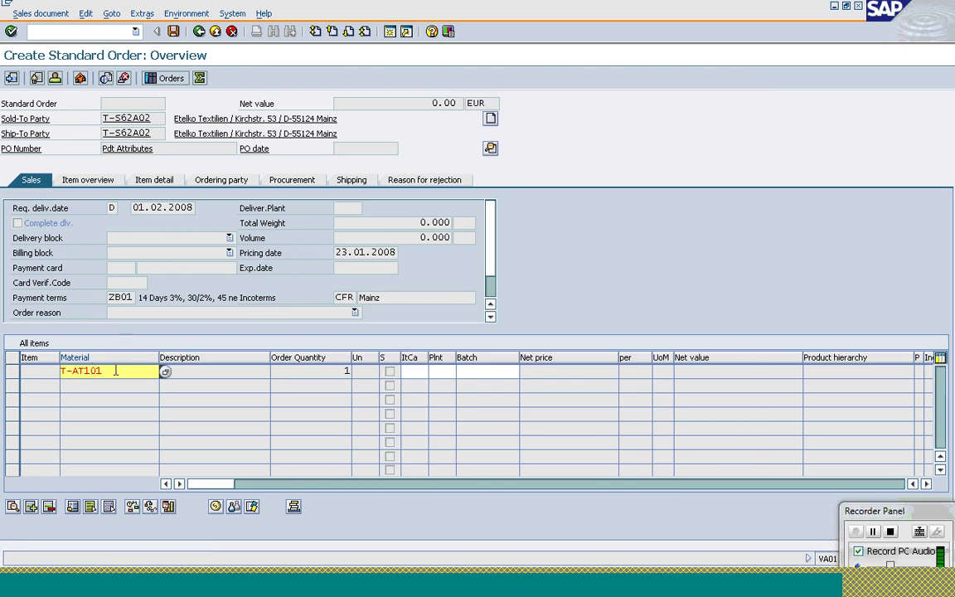
left_click(249, 590)
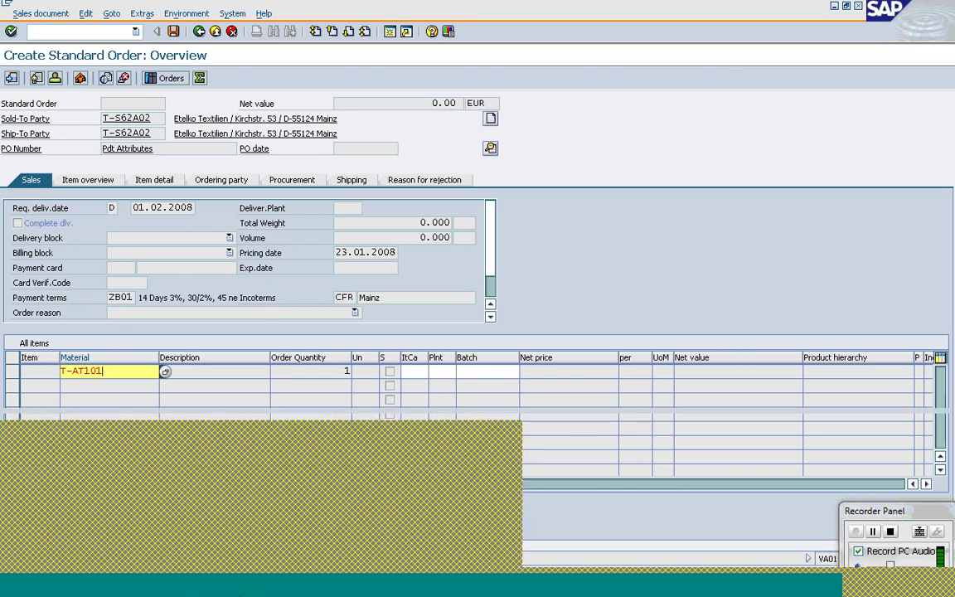
left_click(216, 446)
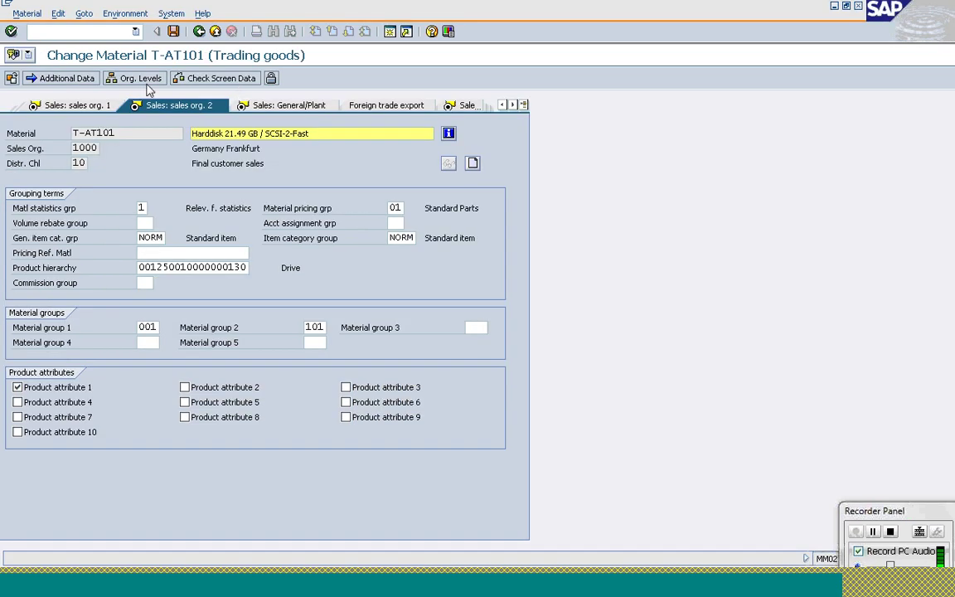
Step: Open material T-AT101's Sales: General/Plant data and check its gross and net weight
left_click(276, 105)
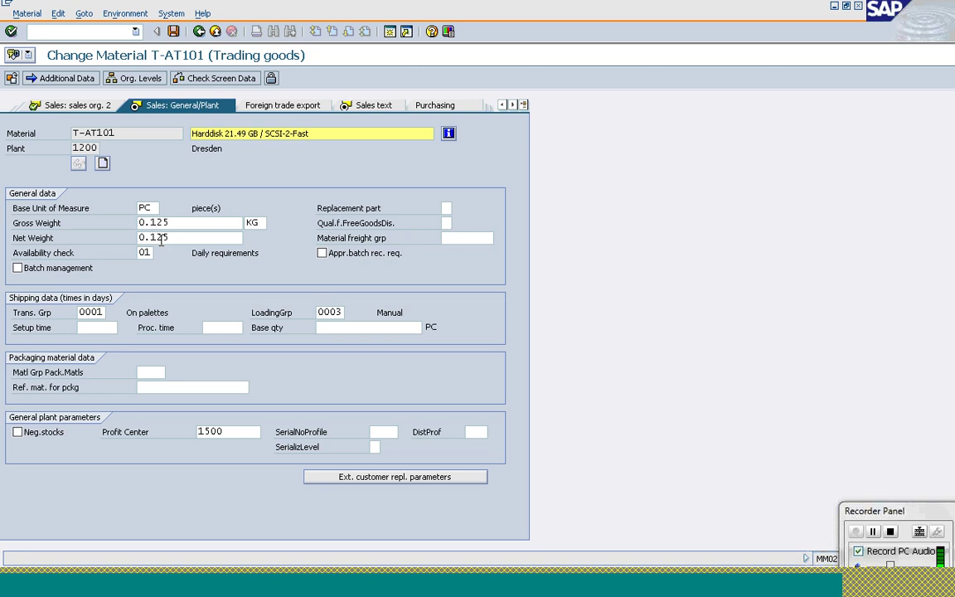
left_click(154, 223)
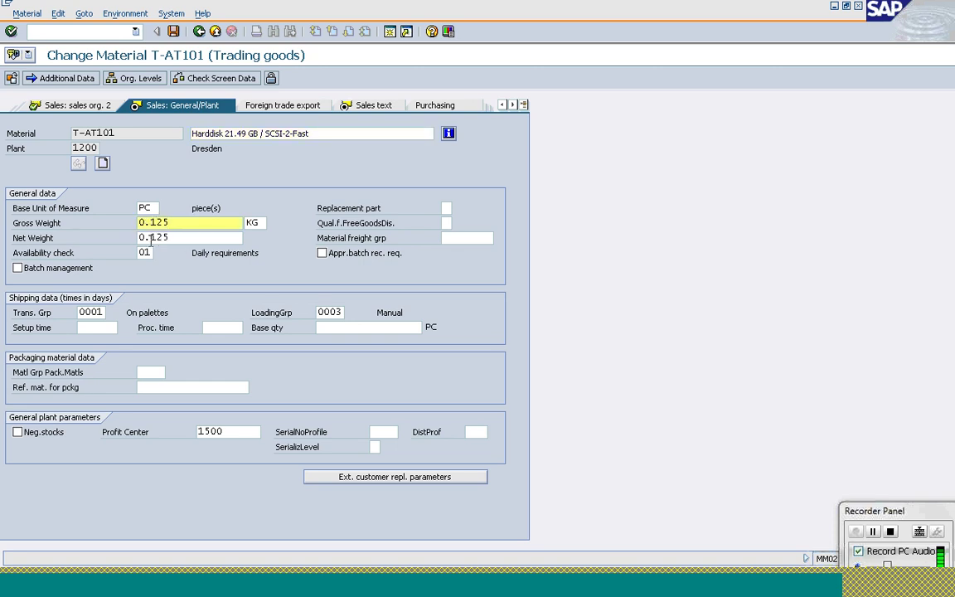
left_click(148, 238)
Step: Review the list of checking groups offered for T-AT101's availability check, including 02 Individual reqmt, without changing the assigned group
left_click(144, 253)
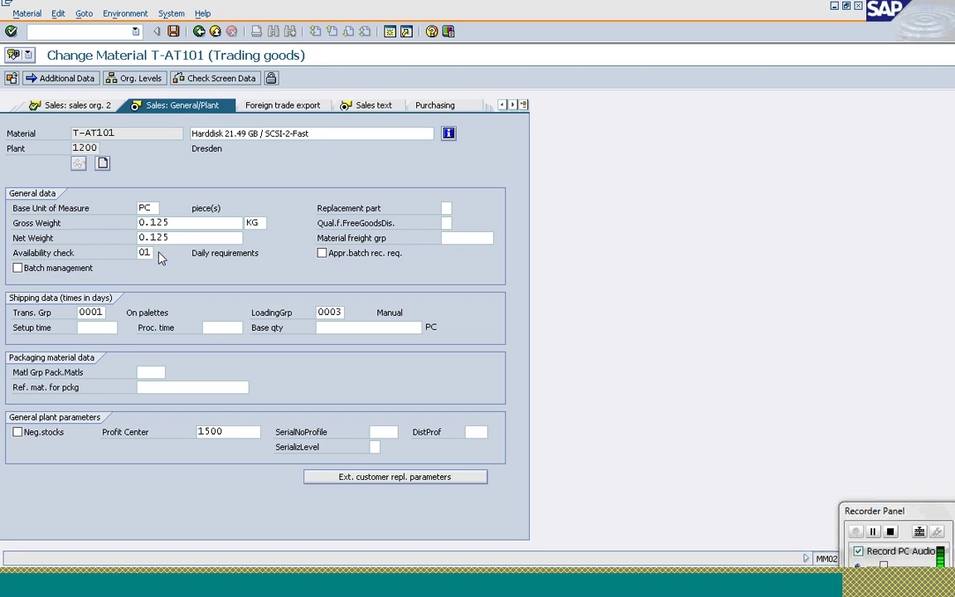
left_click(160, 254)
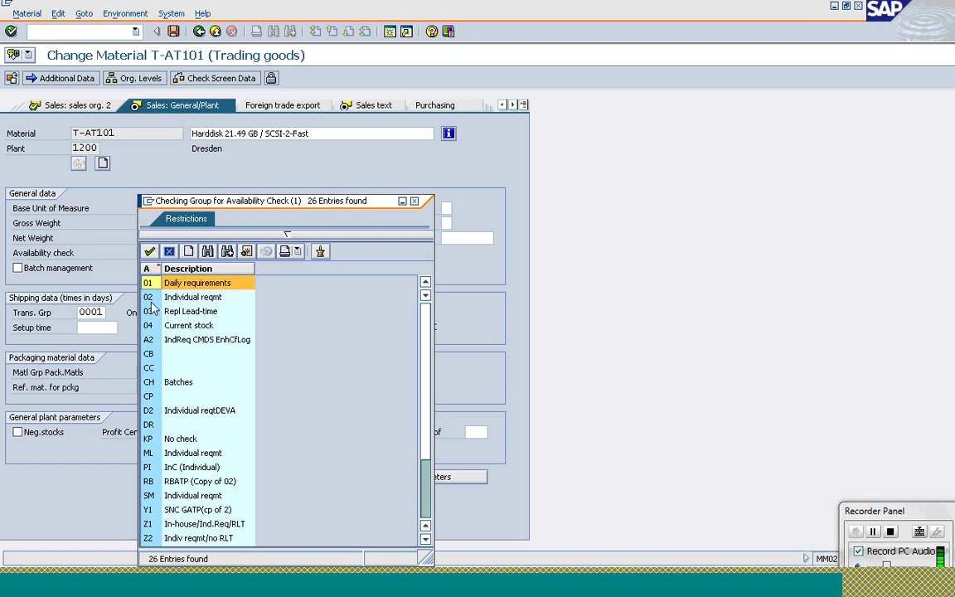
left_click(170, 252)
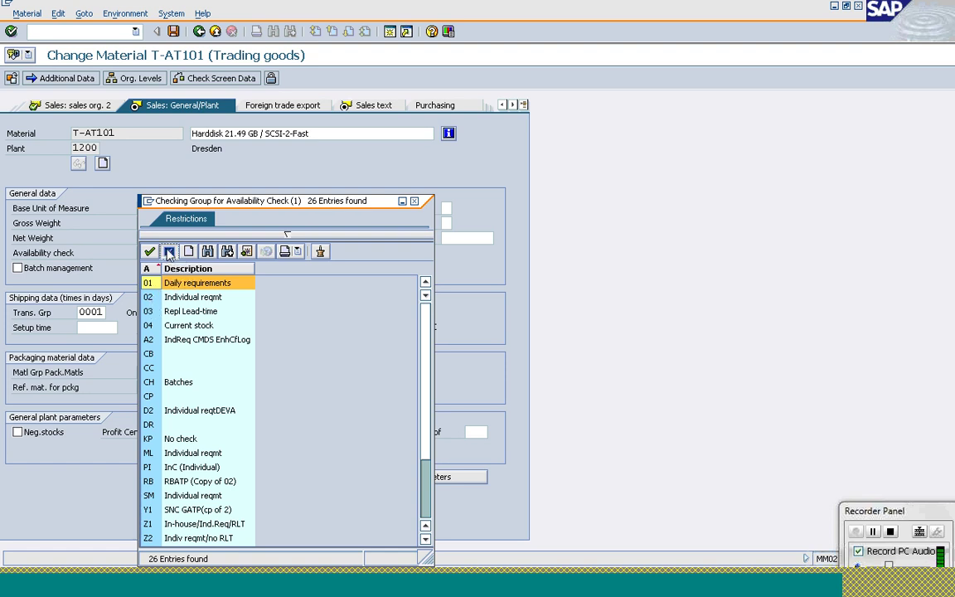
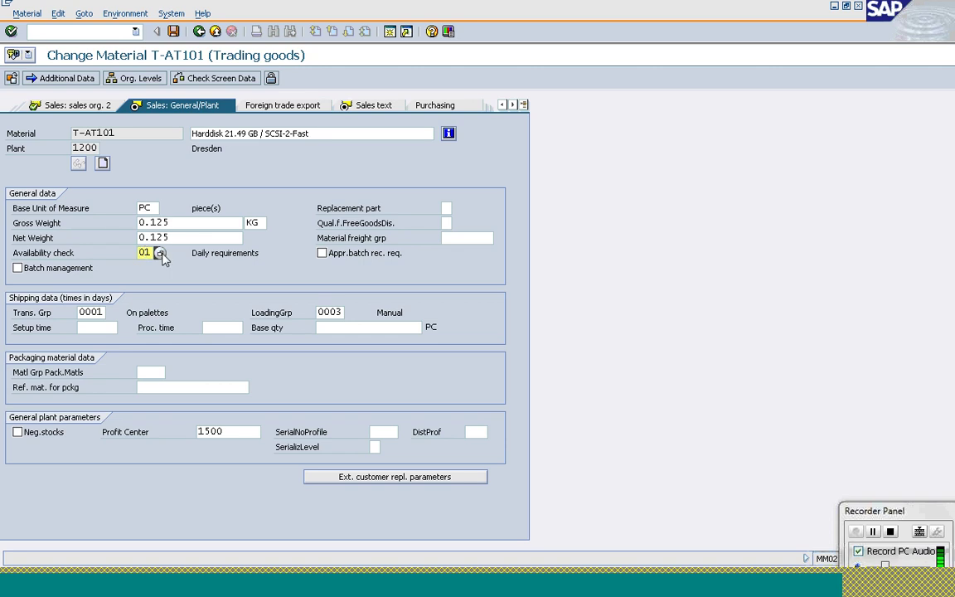
left_click(159, 253)
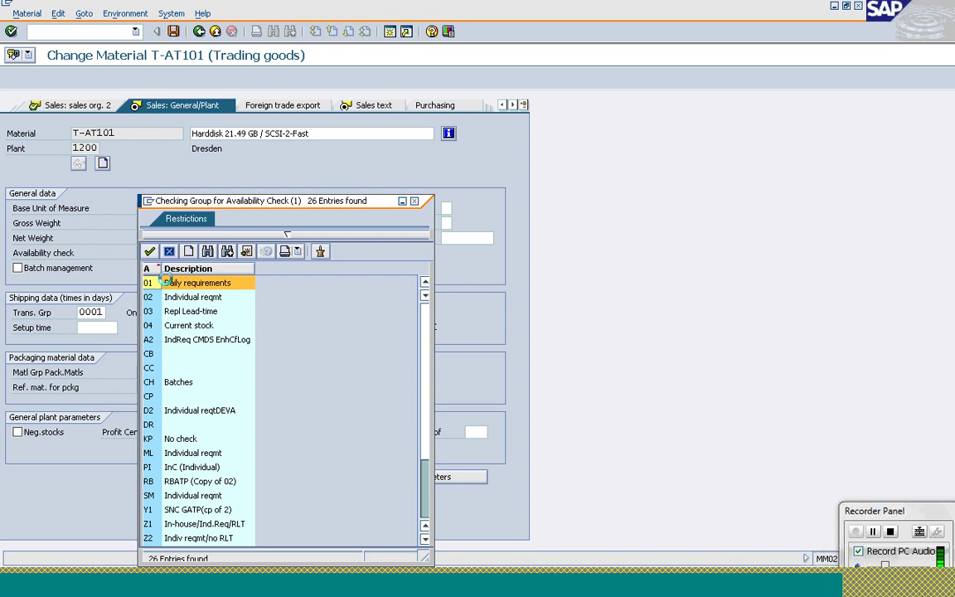
left_click(152, 300)
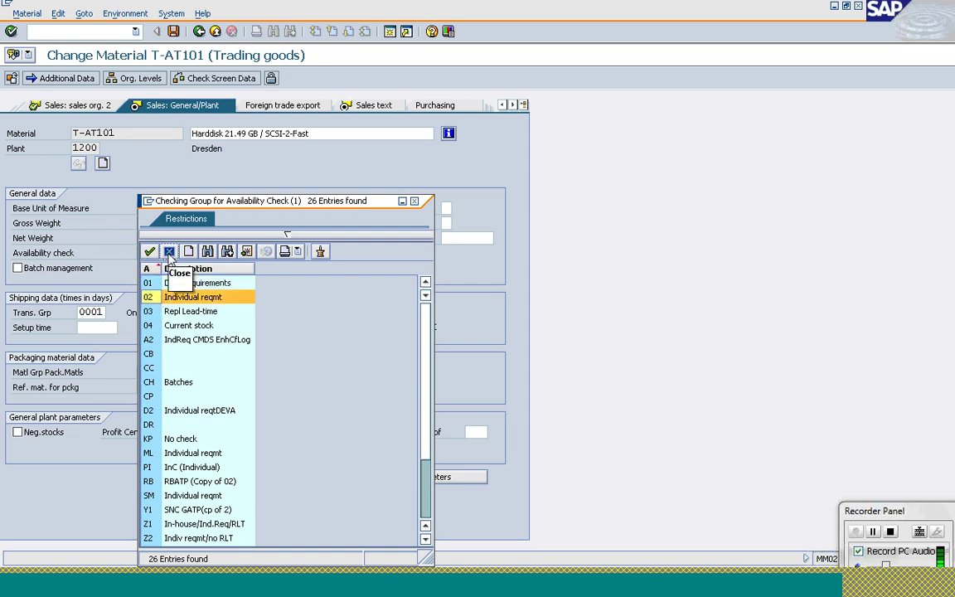
left_click(170, 252)
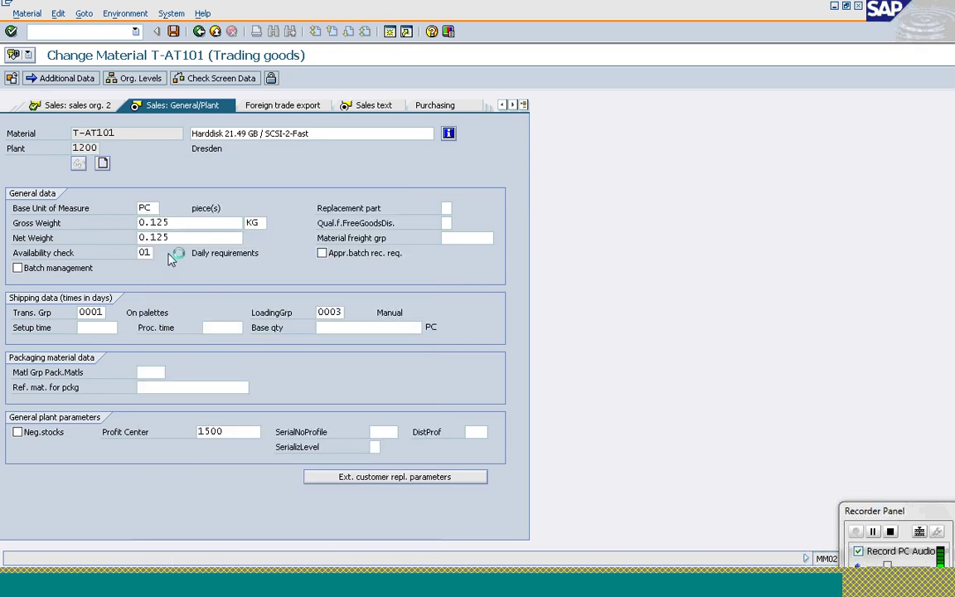
left_click(144, 253)
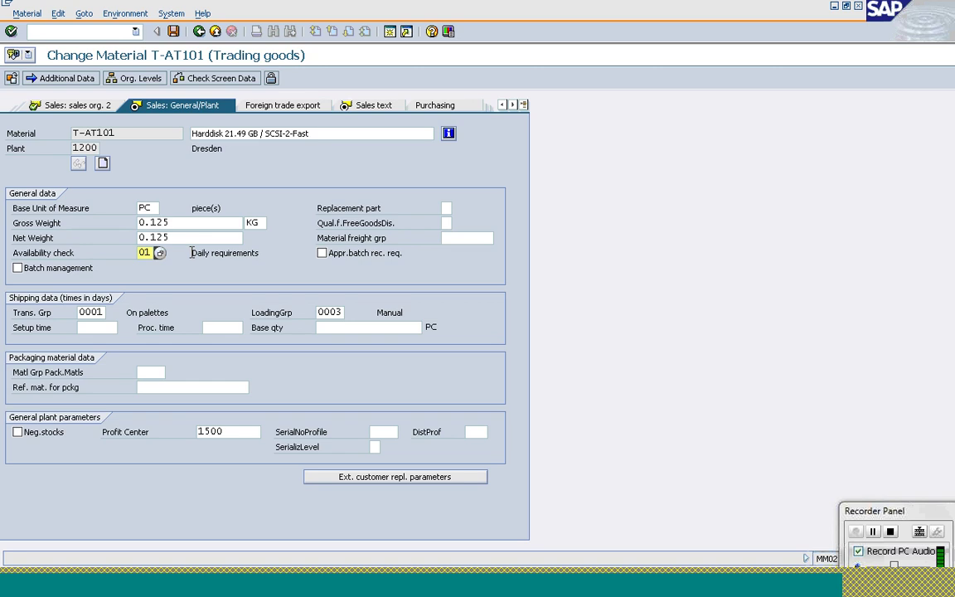
Step: Try the batch management option on and off, and view the available serial number profiles without choosing one
left_click(30, 273)
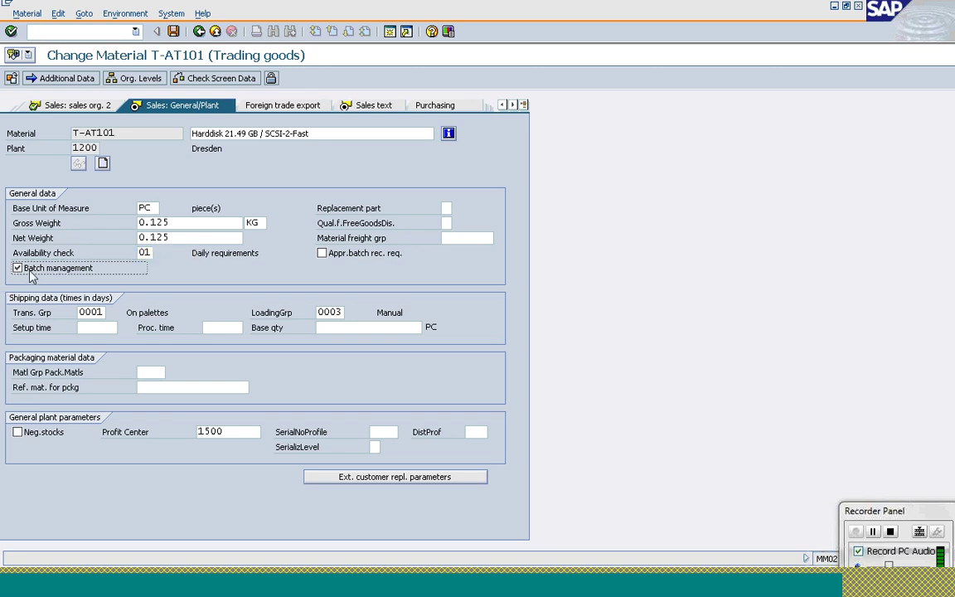
left_click(31, 276)
left_click(379, 432)
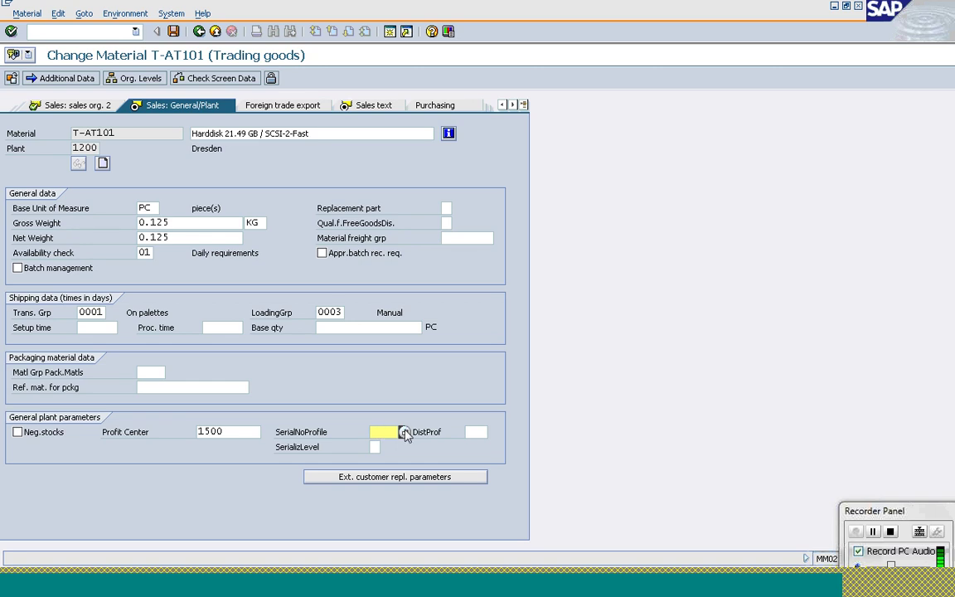
left_click(404, 432)
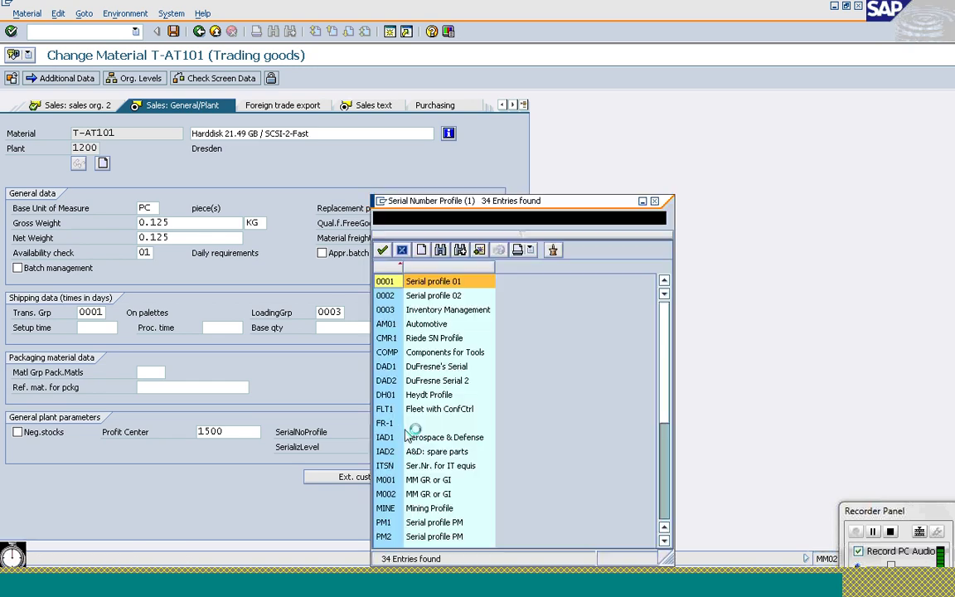
left_click(31, 272)
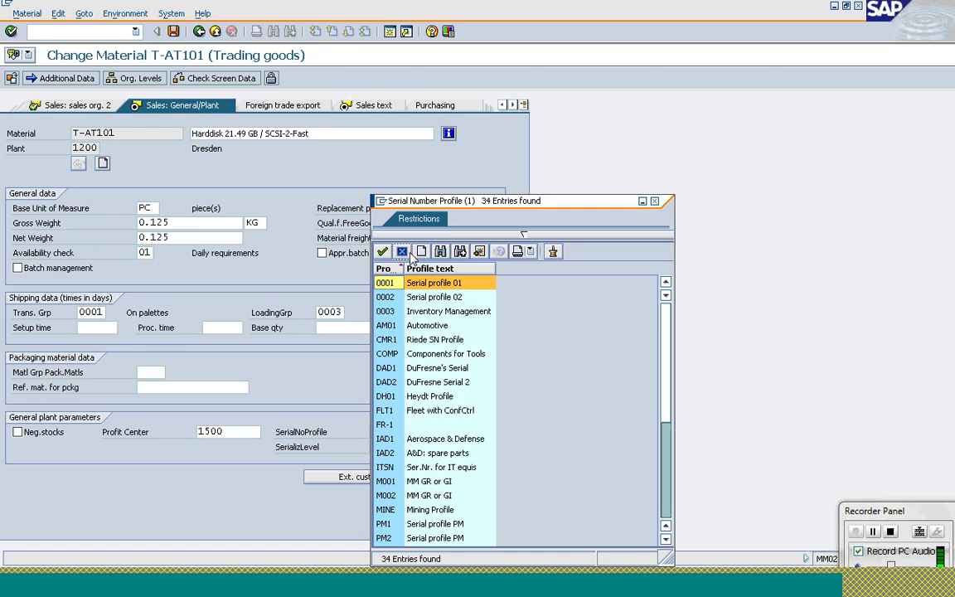
left_click(405, 253)
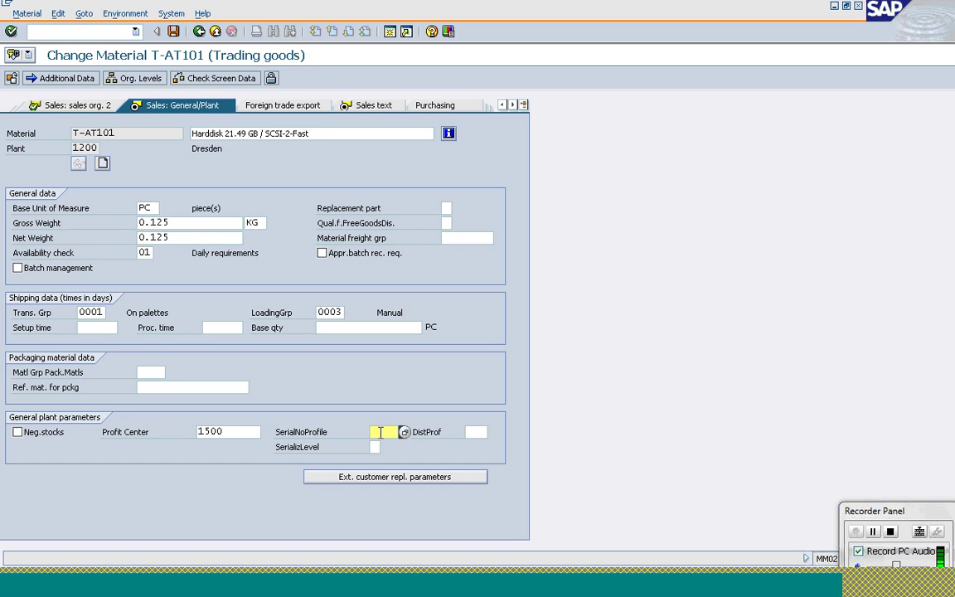
Step: Check T-AT101's transportation group, loading group and sales text, and return to the Change Material initial screen
left_click(89, 312)
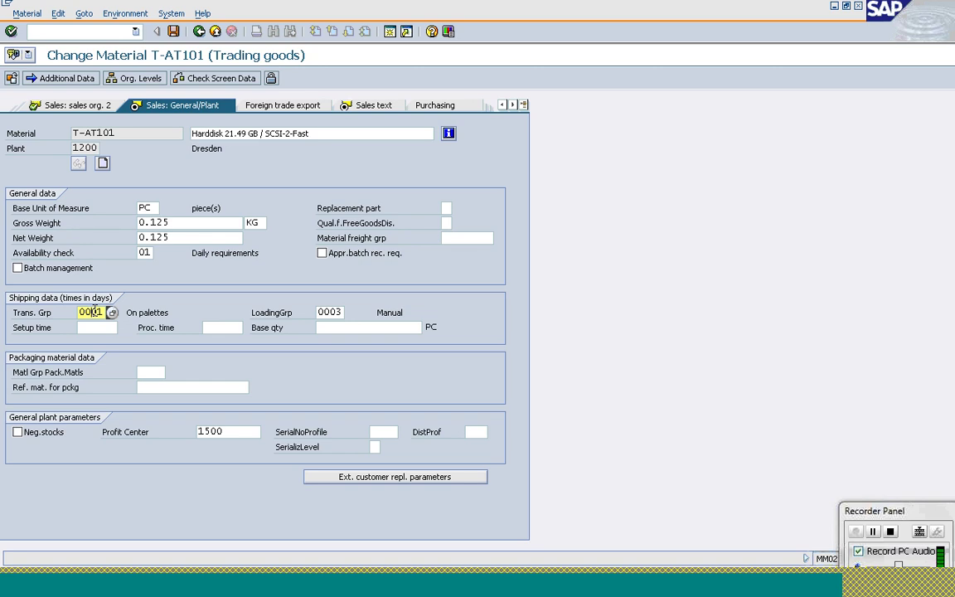
left_click(329, 312)
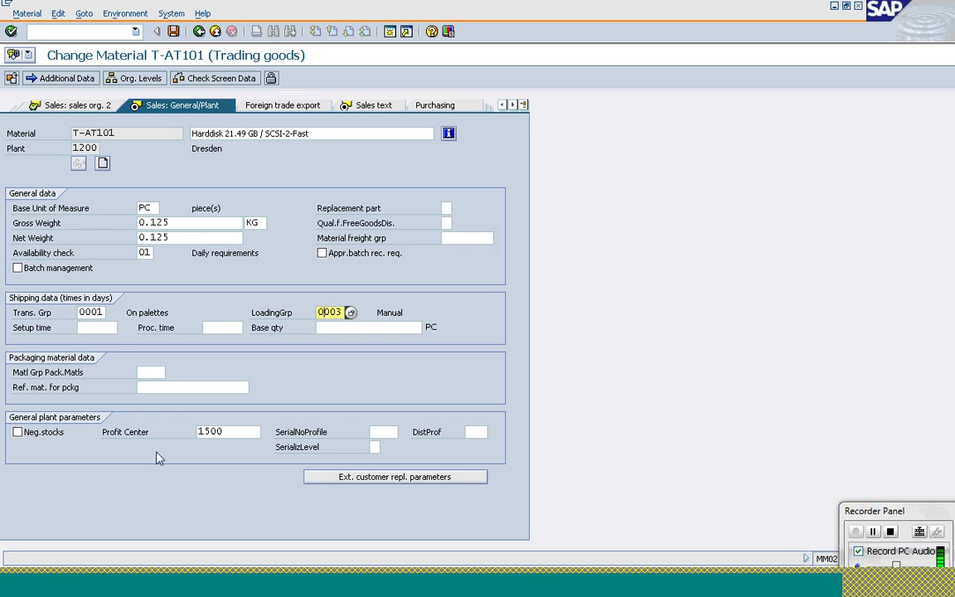
left_click(355, 108)
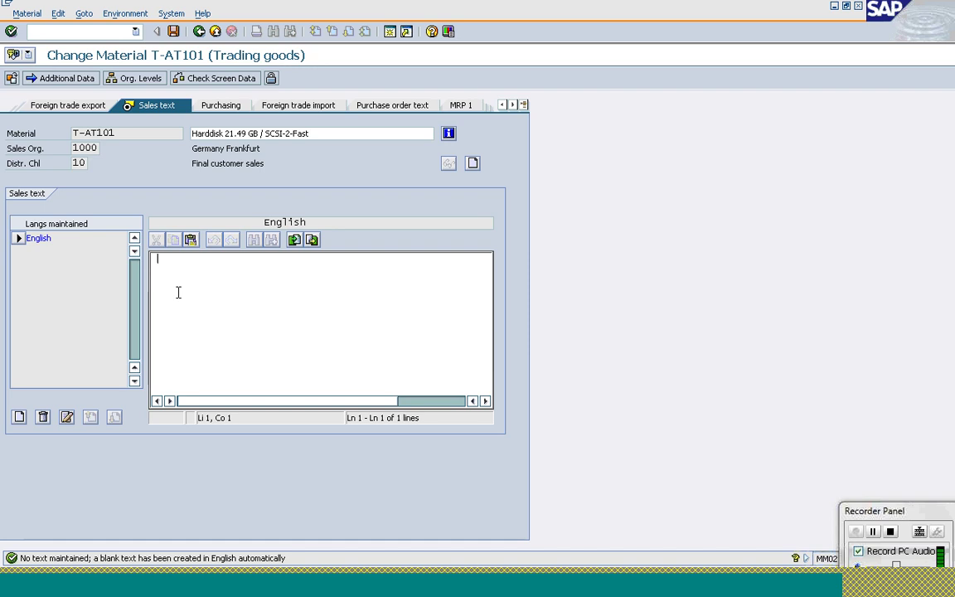
left_click(201, 31)
left_click(201, 31)
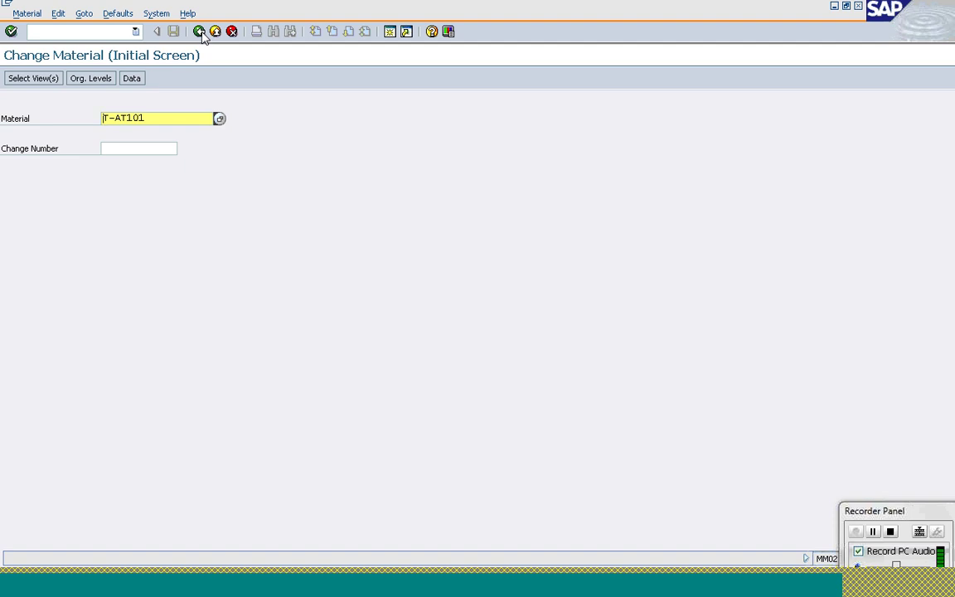
left_click_drag(158, 120, 95, 121)
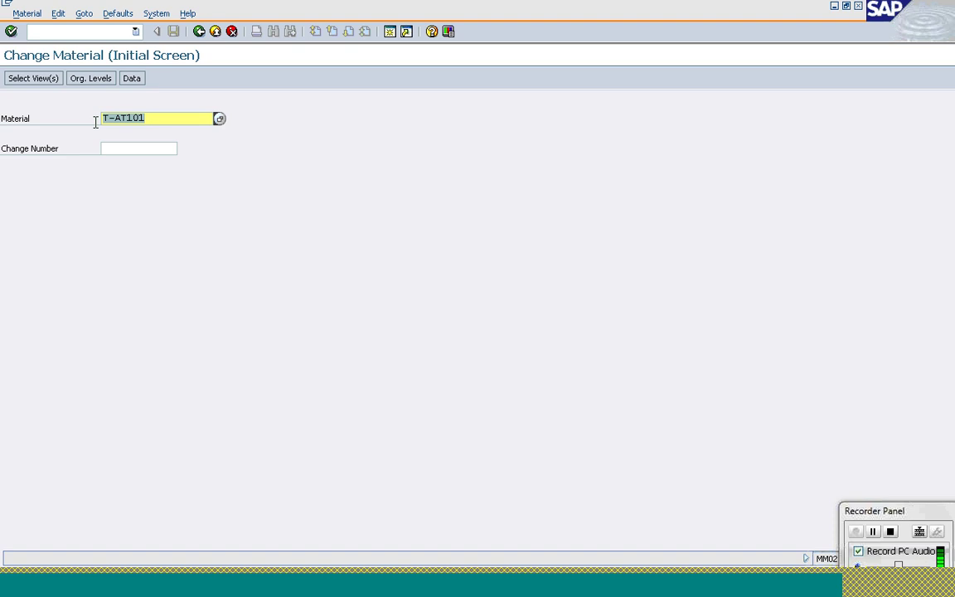
left_click(95, 121)
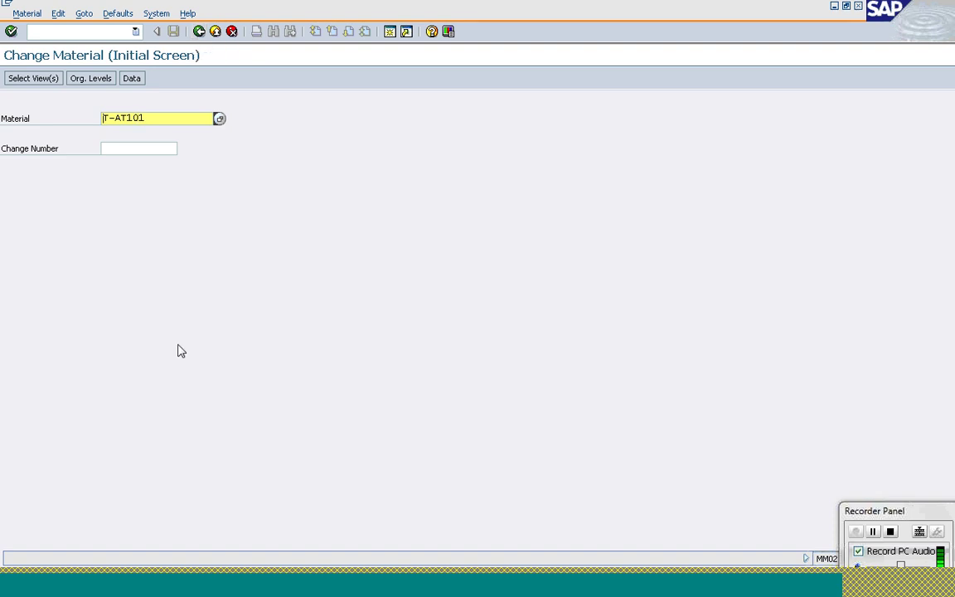
left_click(245, 589)
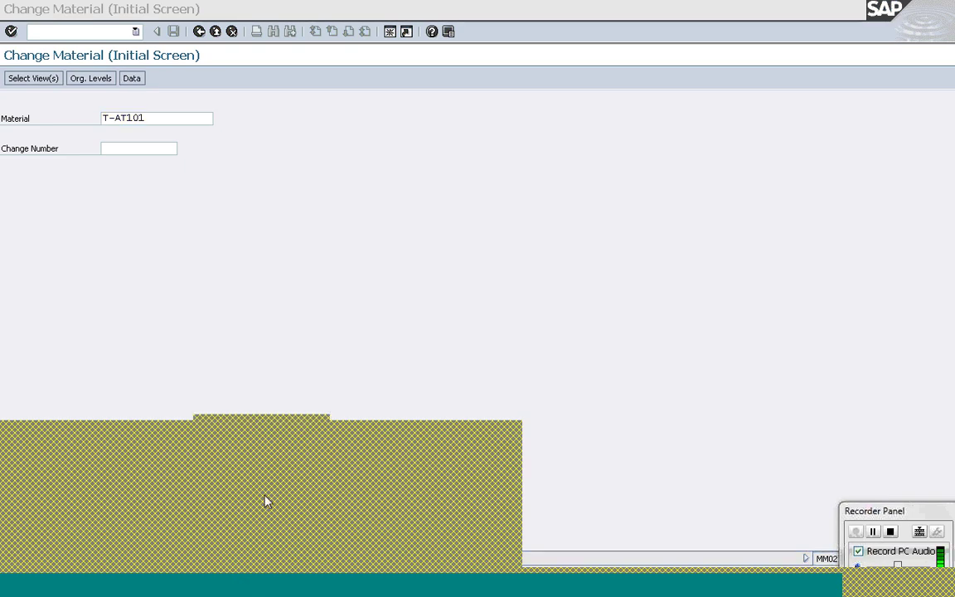
left_click(145, 277)
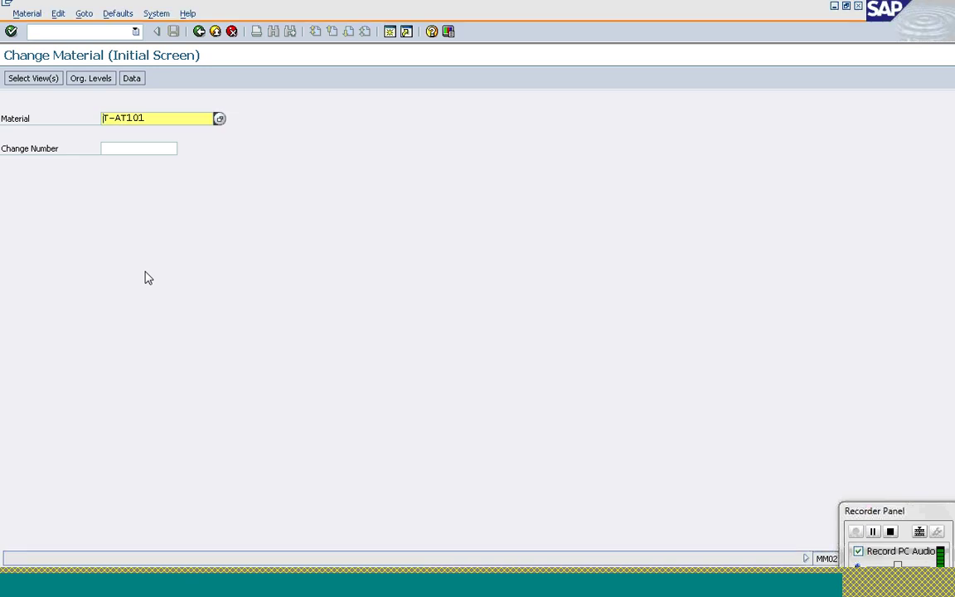
Step: Leave the material transaction for SAP Easy Access and expand Logistics, Sales and Distribution, and its Master Data folder
left_click(63, 30)
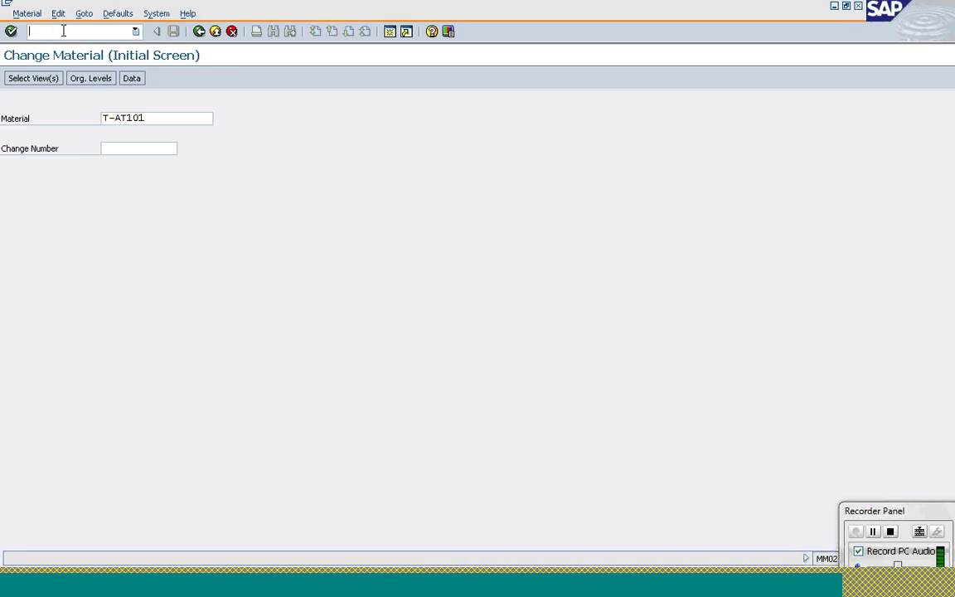
type("n")
key("Return")
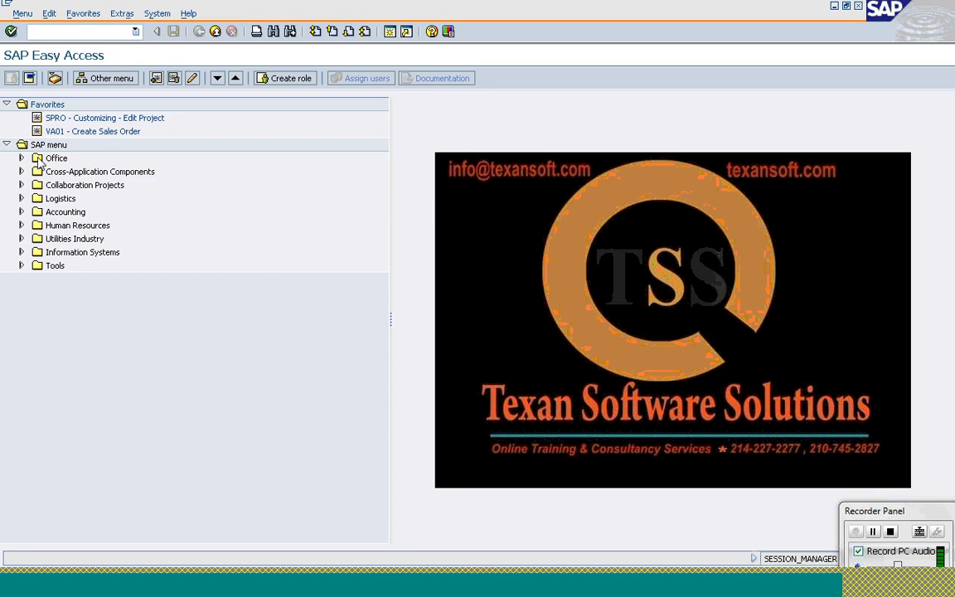
left_click(22, 198)
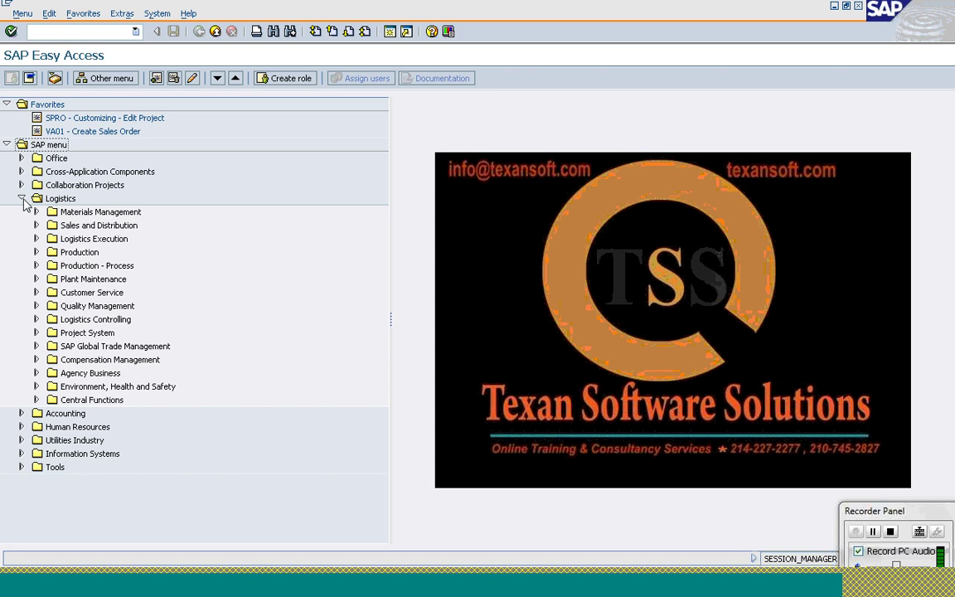
left_click(36, 224)
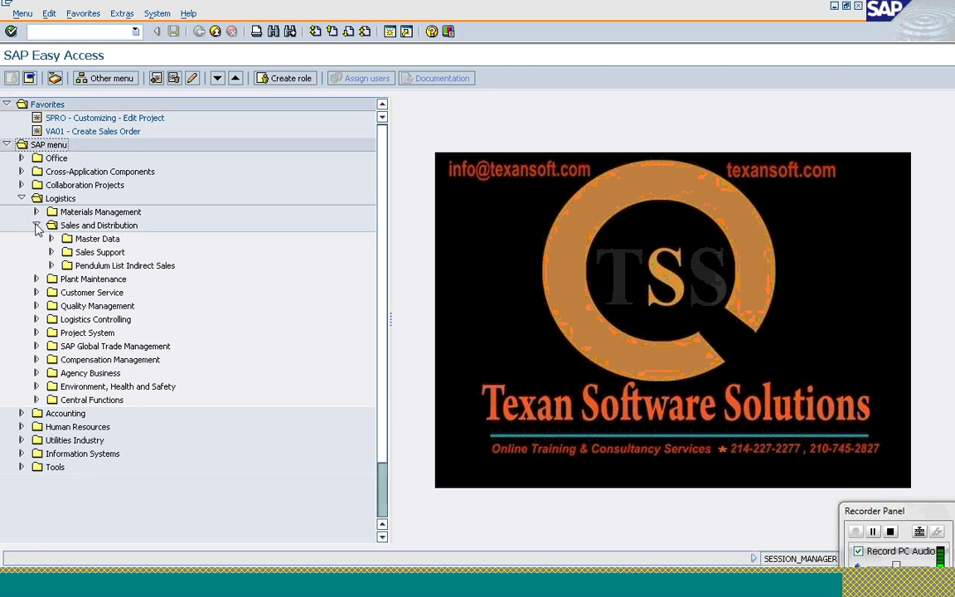
left_click(51, 239)
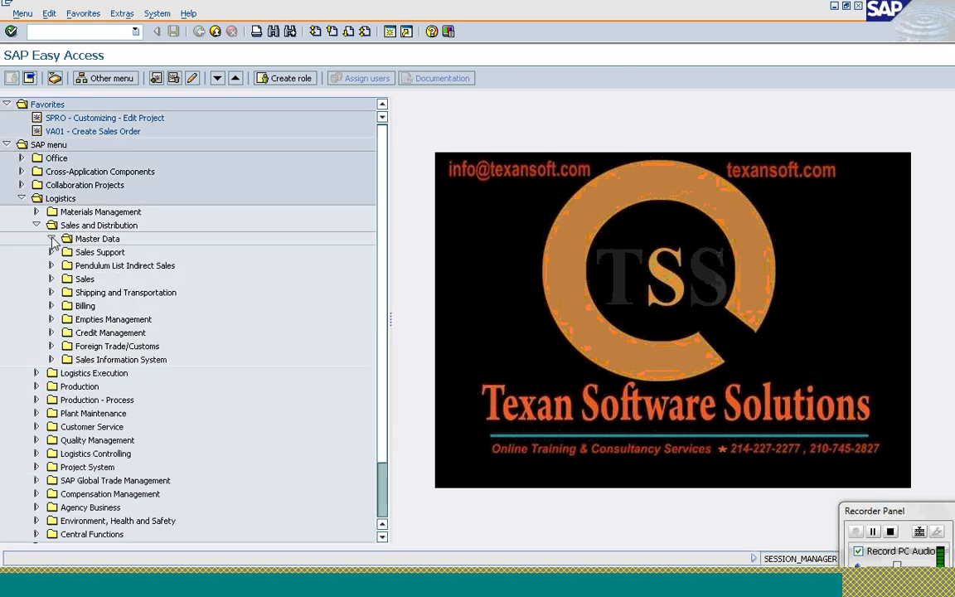
Step: Browse the Conditions and Agreements master data, and start VD51 - Create under Customer Material Information
left_click(68, 280)
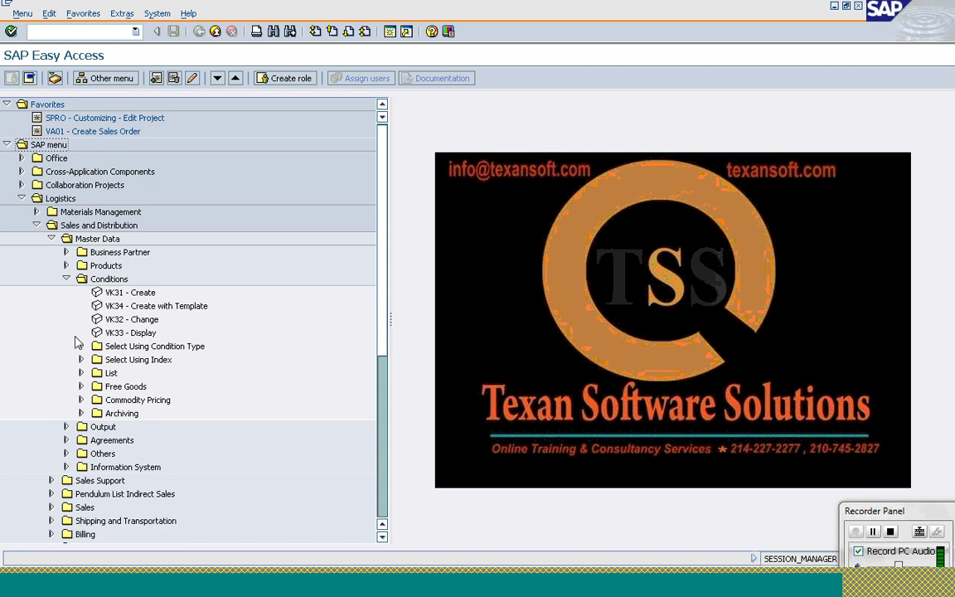
left_click(66, 280)
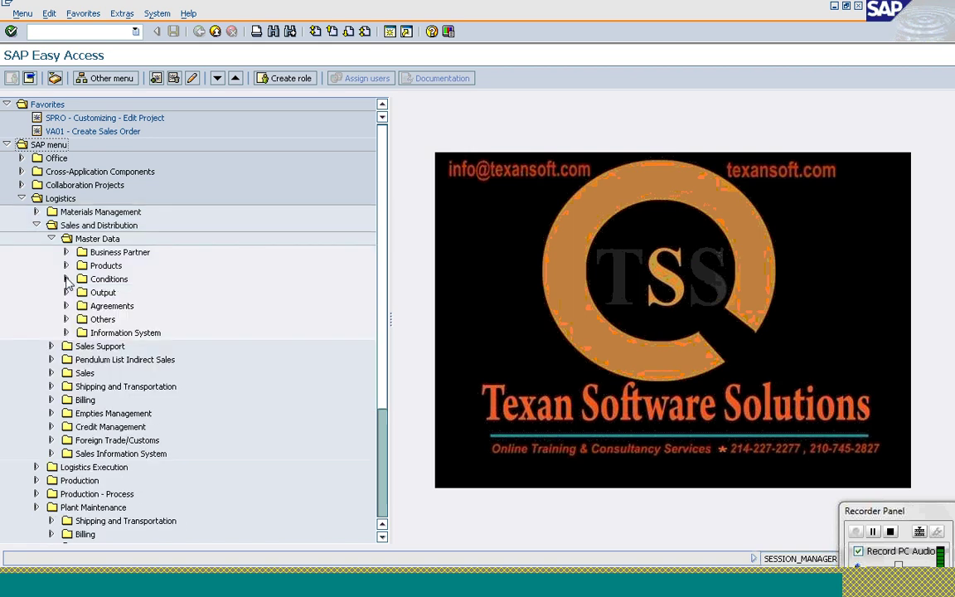
left_click(67, 306)
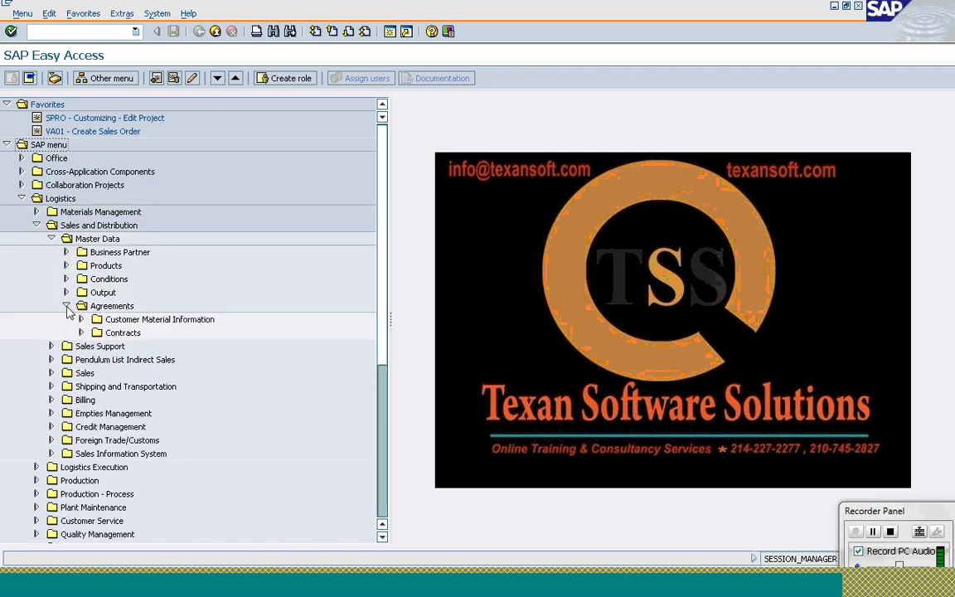
left_click(81, 346)
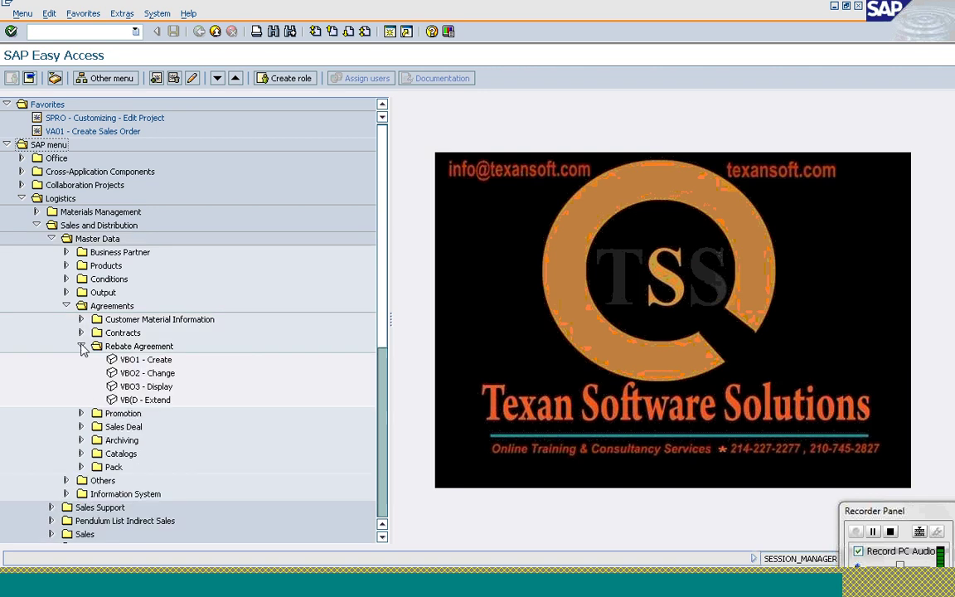
left_click(81, 346)
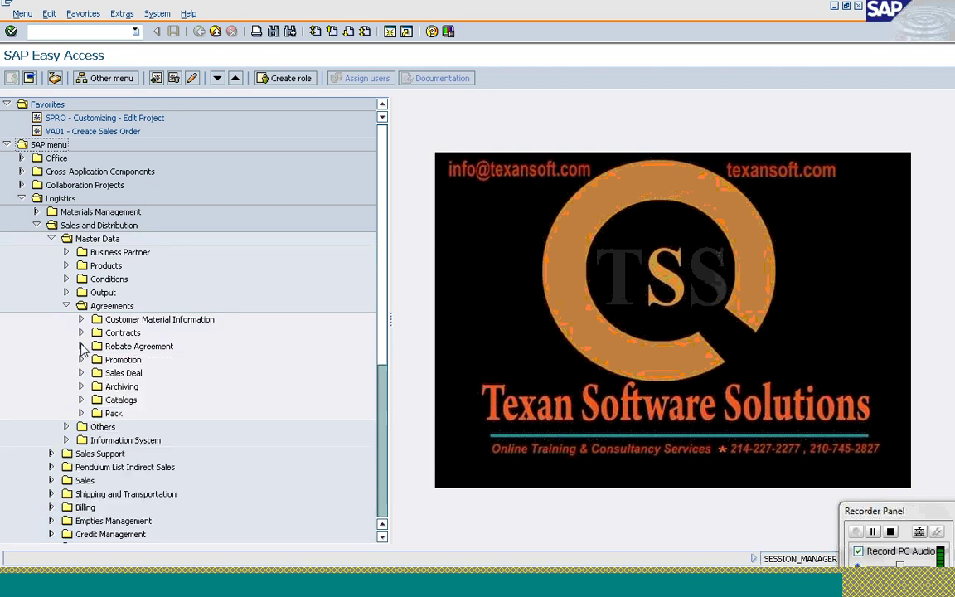
left_click(82, 319)
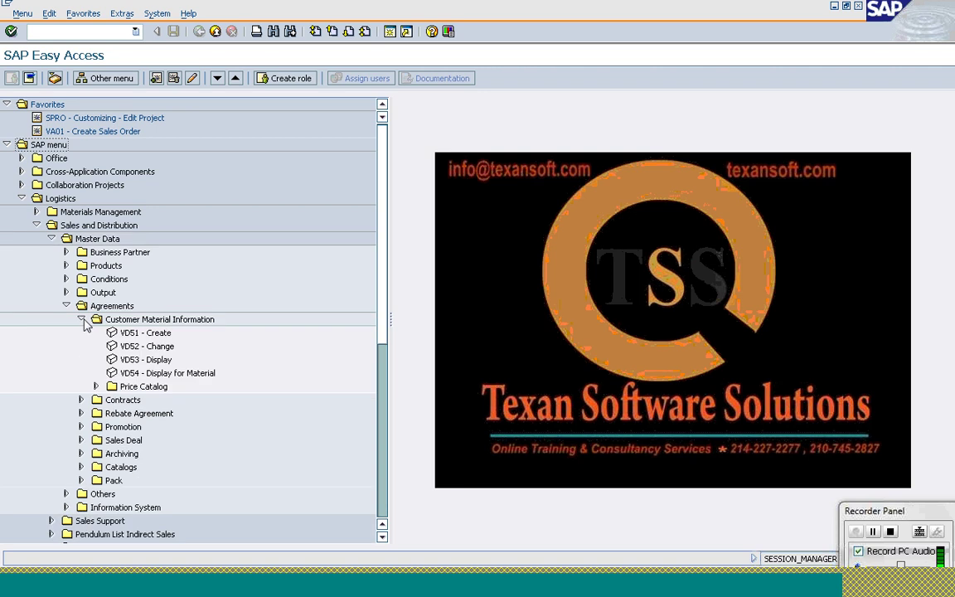
double_click(137, 333)
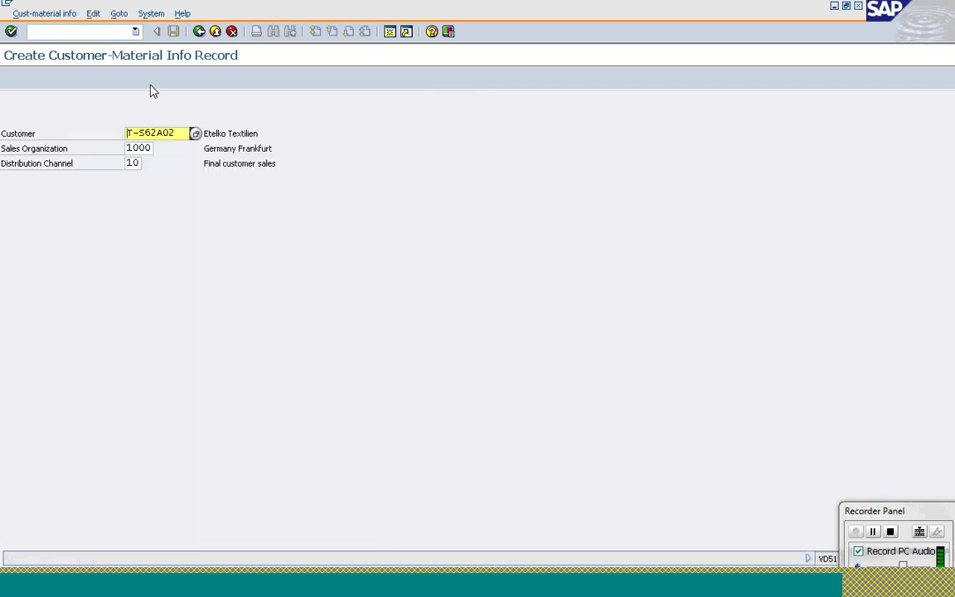
Step: Assign customer material HDD2011 to material T-AT101 for the preset customer, sales organization 1000 and distribution channel 10
left_click(142, 147)
key("Return")
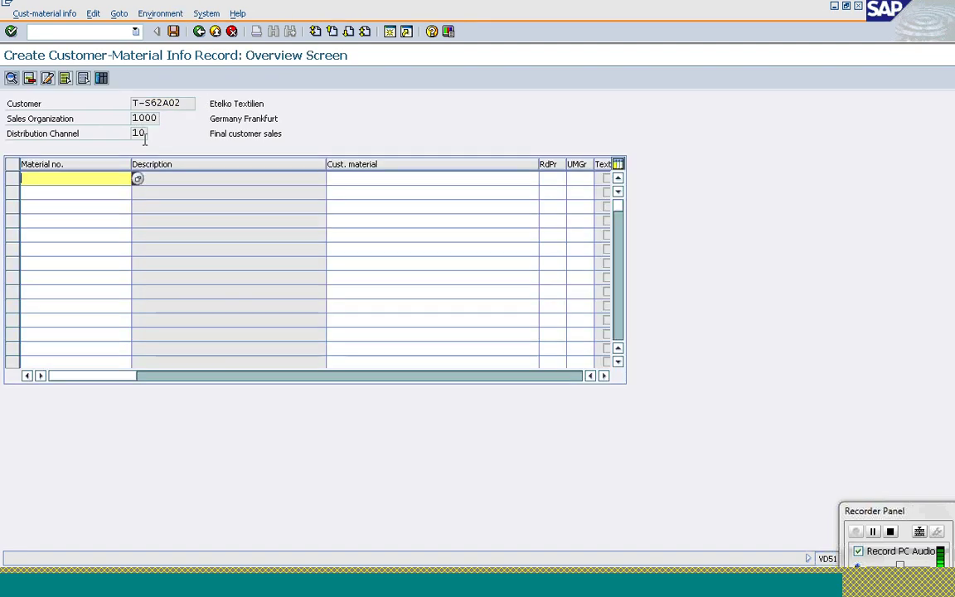
type("T-AT101")
key("Tab")
type("HDD")
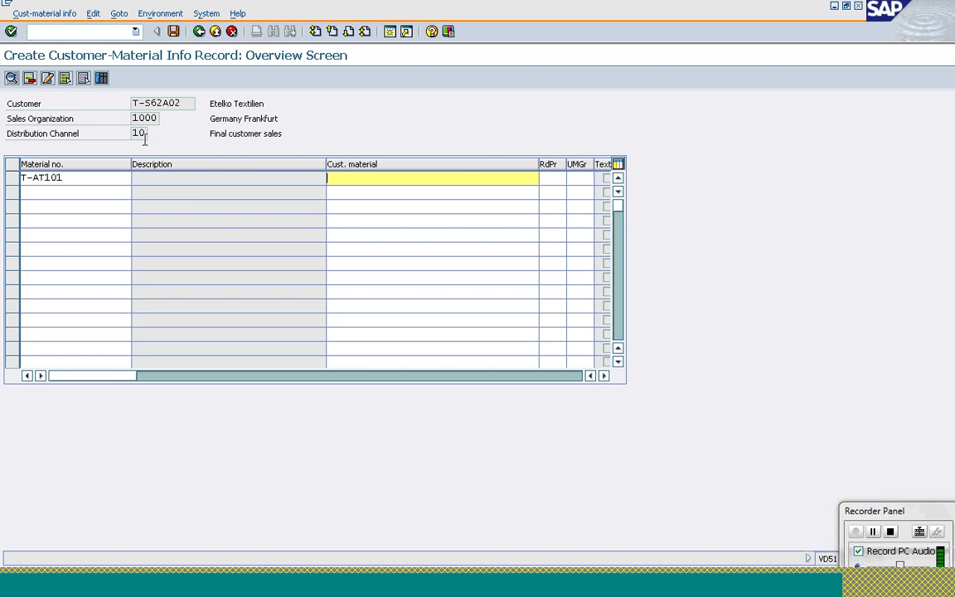
type("2011")
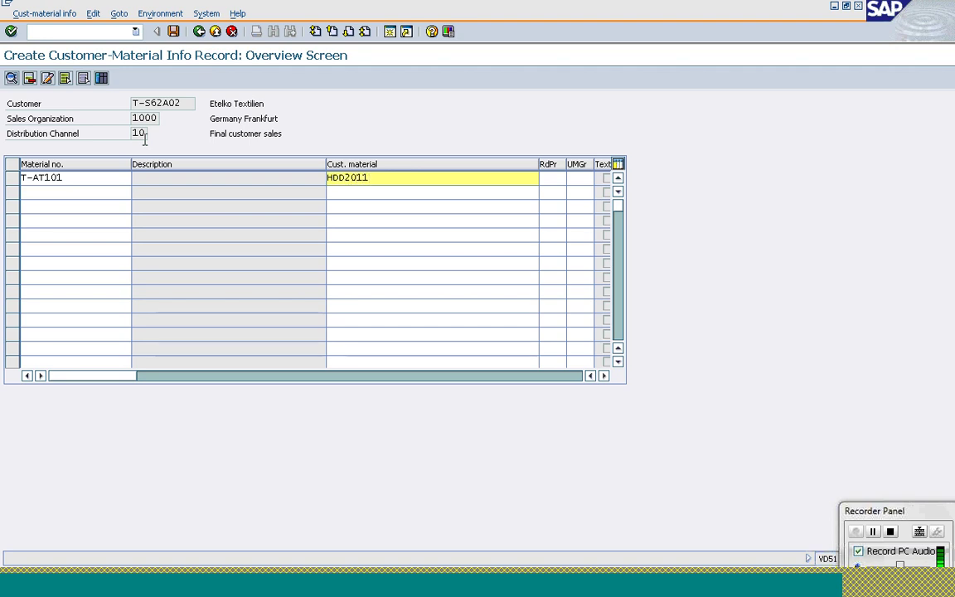
key("Return")
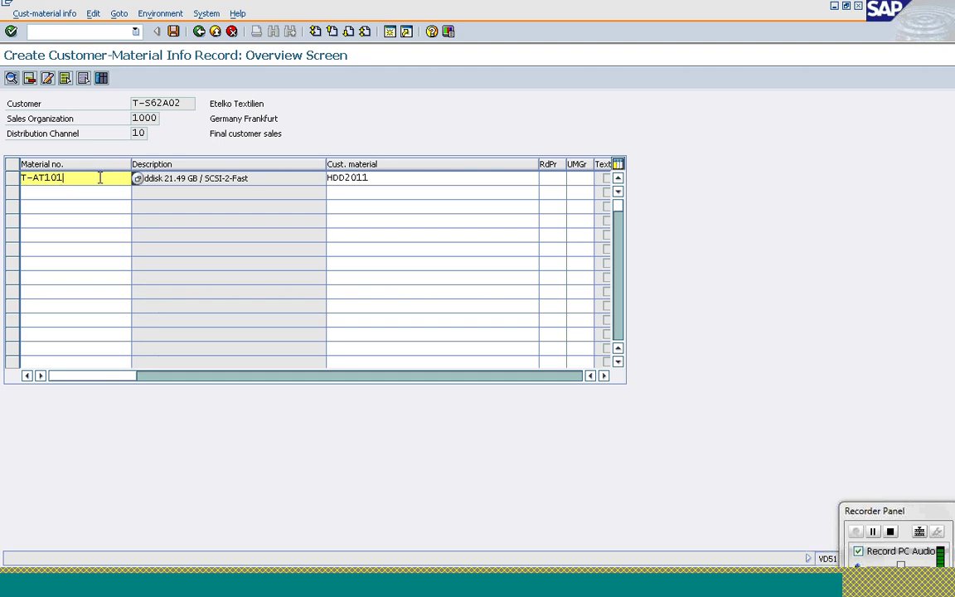
Step: In T-AT101's item details, enter customer description My Cust Desc, plant 1200 and minimum delivery quantity 5, and save the info record
left_click(11, 177)
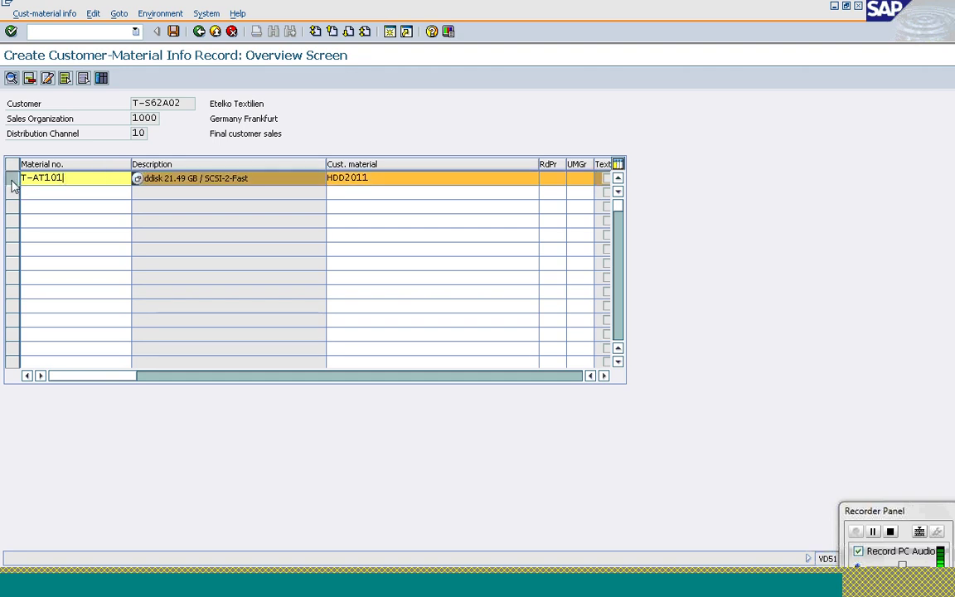
left_click(11, 78)
left_click(152, 209)
type("M")
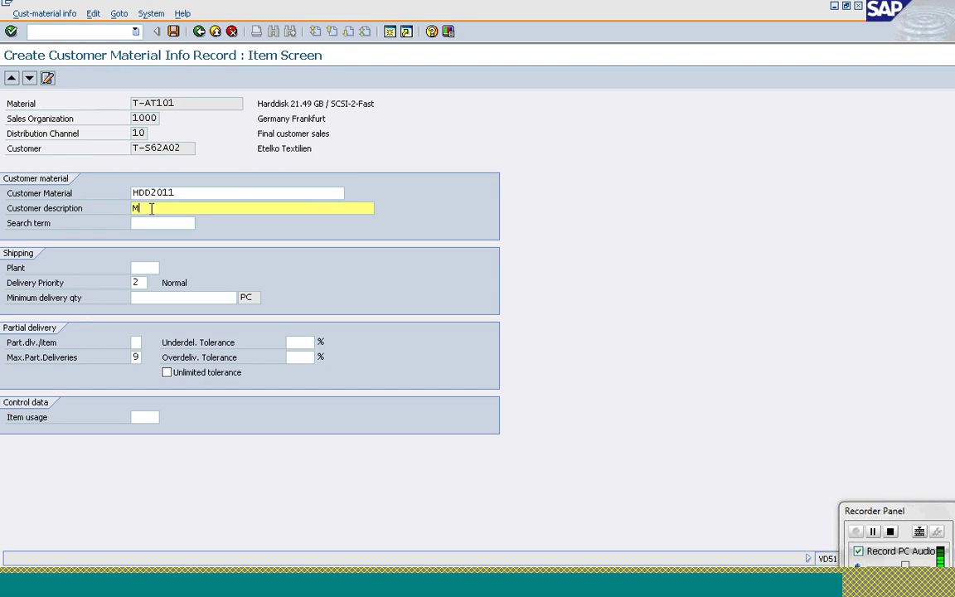
type("y Cust Desc")
left_click(149, 268)
type("1200")
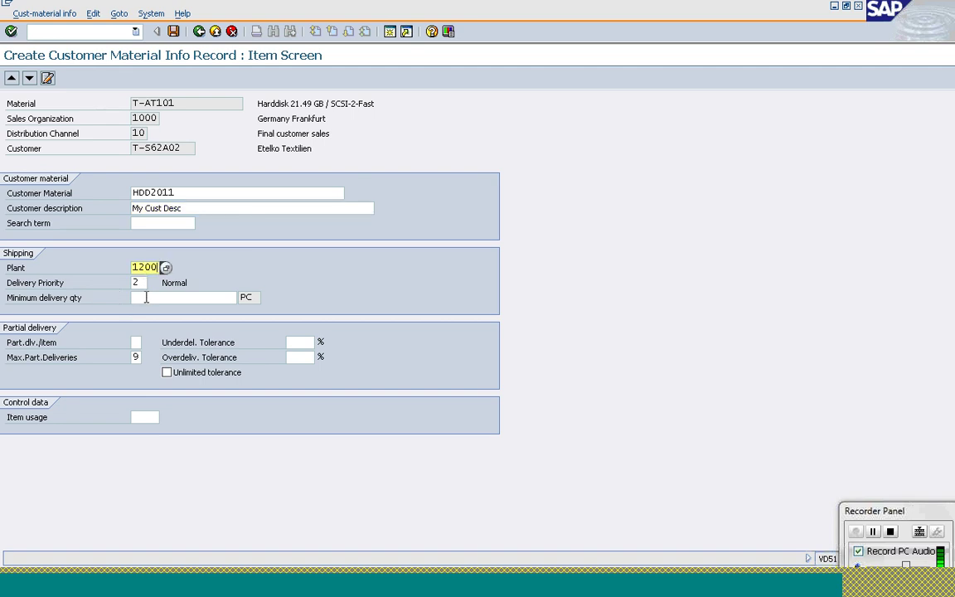
left_click(146, 297)
type("5")
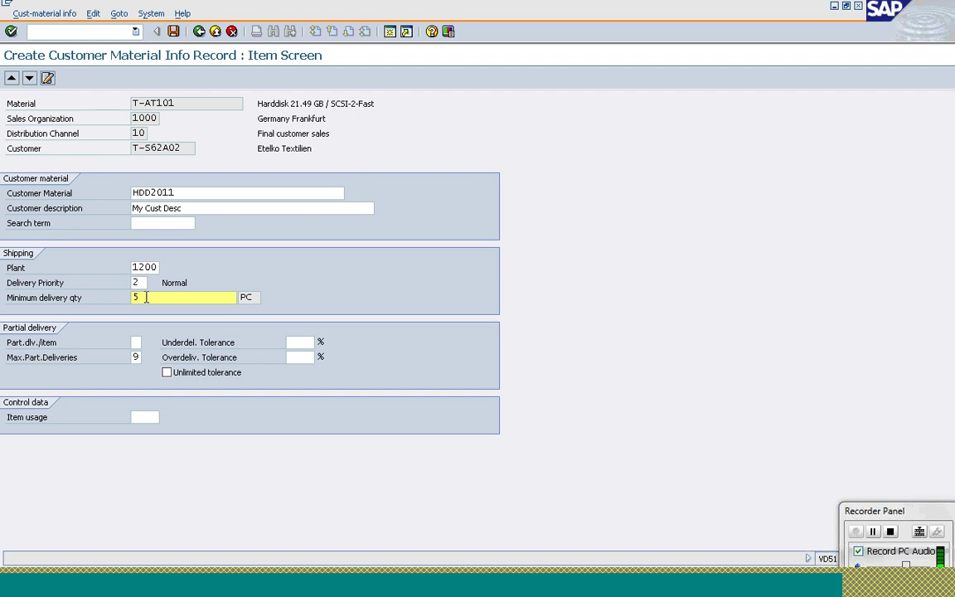
left_click(174, 32)
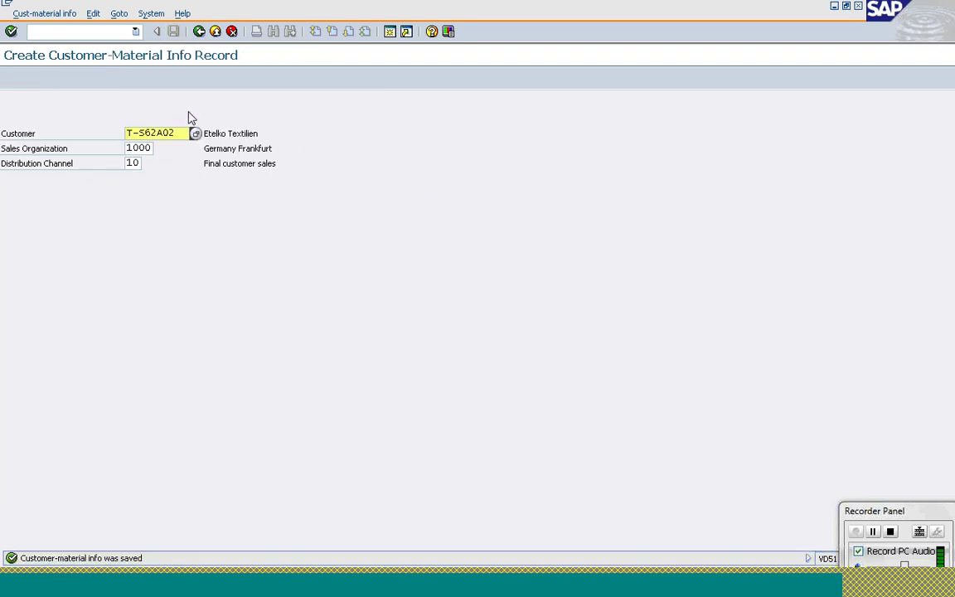
Step: Switch to transaction VA01 and start a standard order (OR) for sales organization 1000, distribution channel 10 and division 00
left_click_drag(178, 132, 121, 130)
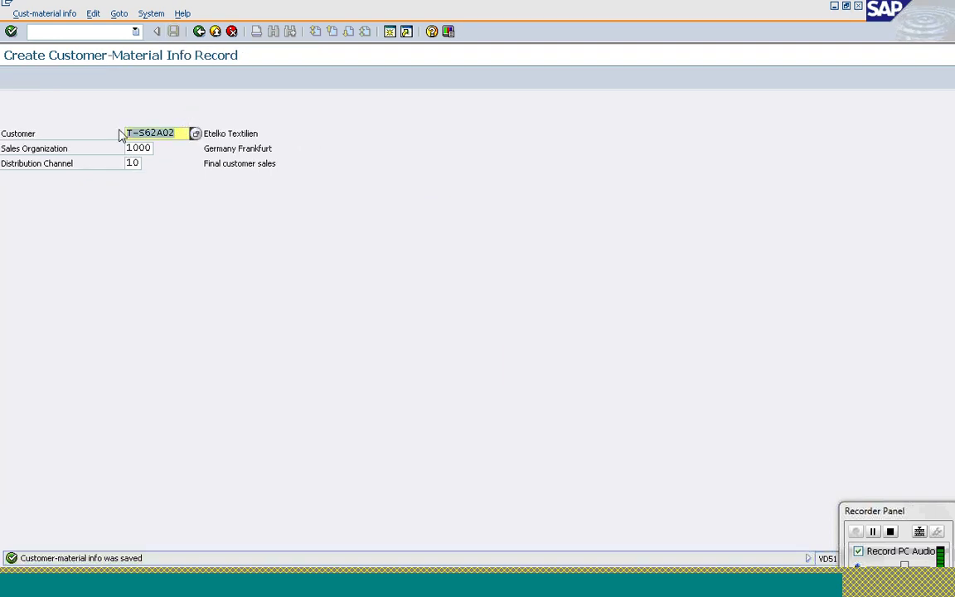
left_click(102, 32)
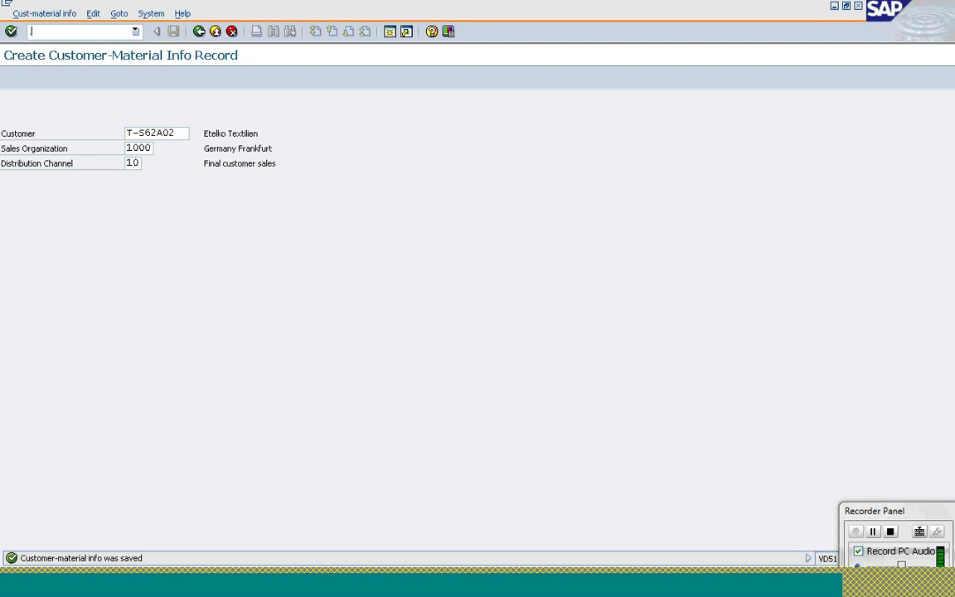
type("/nva01")
key("Return")
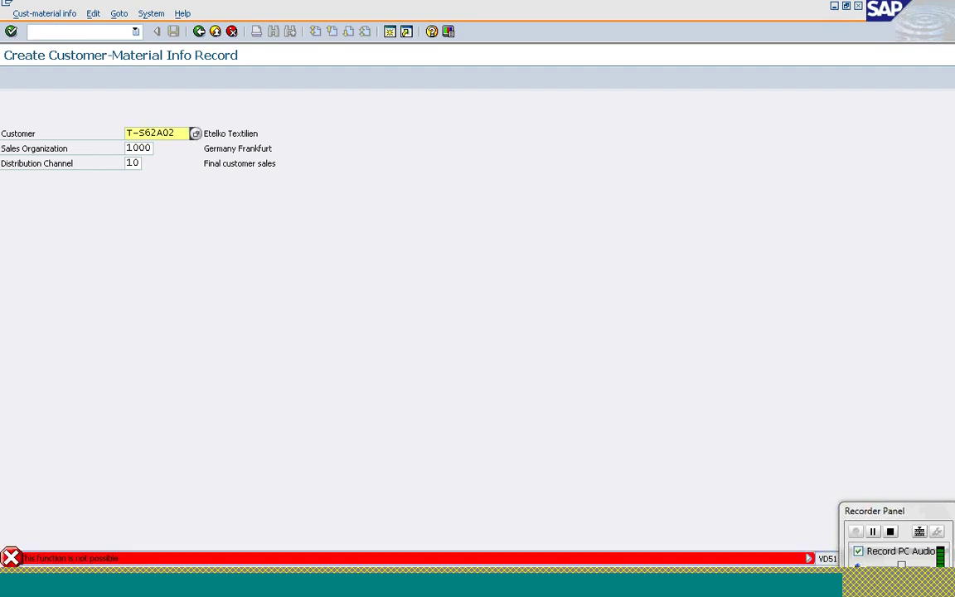
type("/")
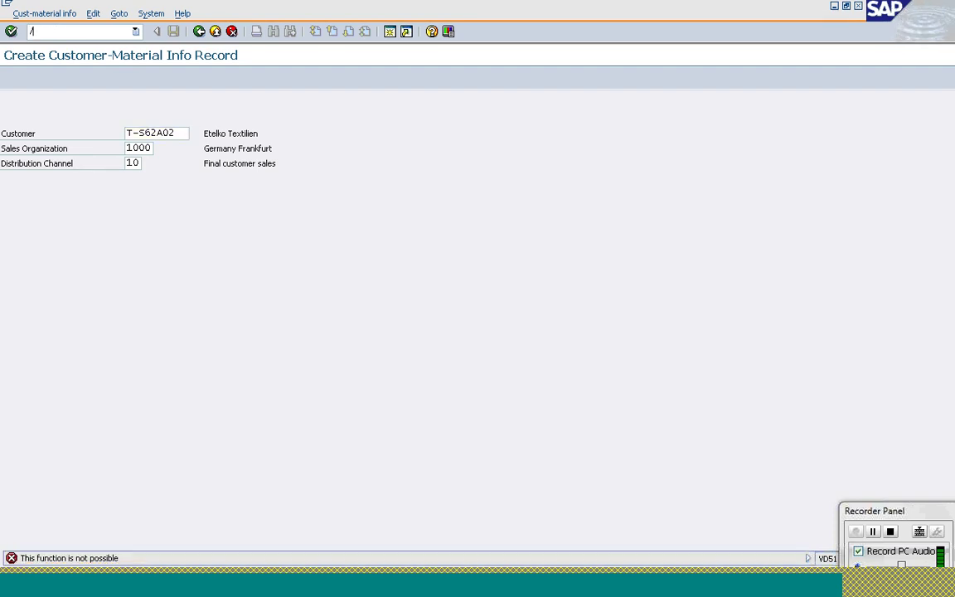
type("nva01")
key("Return")
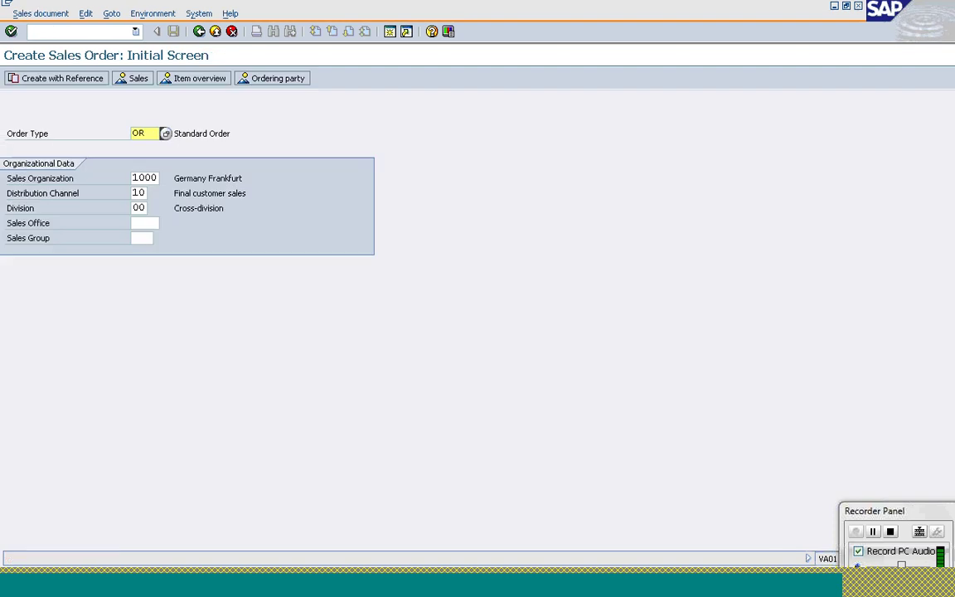
key("Return")
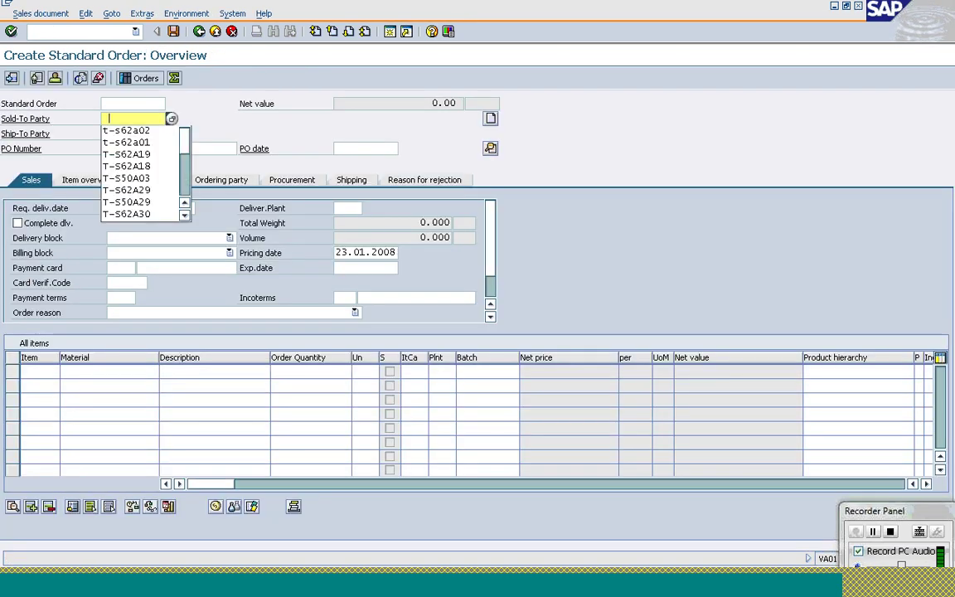
Step: Enter the info record's customer as the sold-to party and CMIR as the PO number of the standard order
key("Down")
key("Return")
key("Tab")
key("Tab")
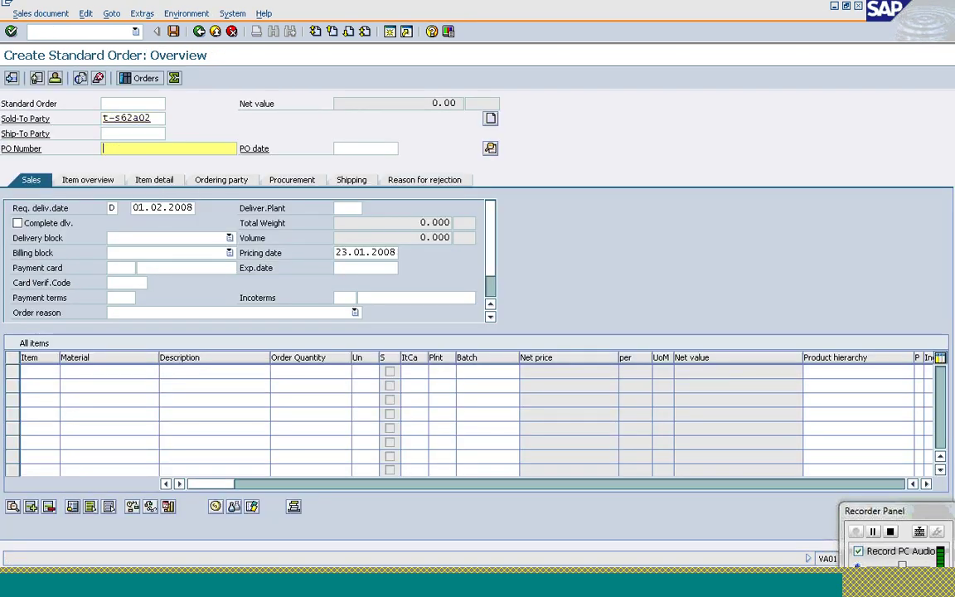
type("CMIR")
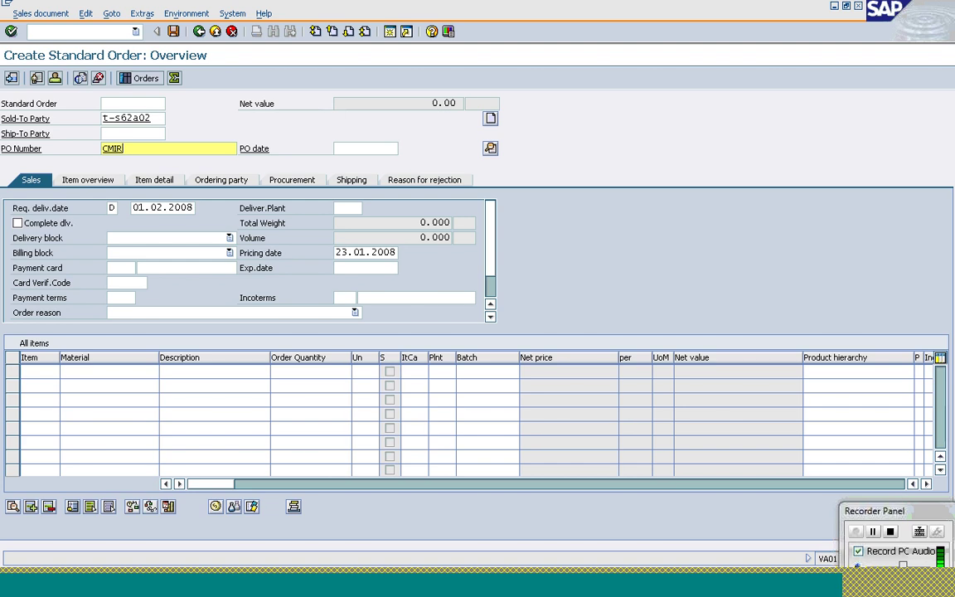
key("Return")
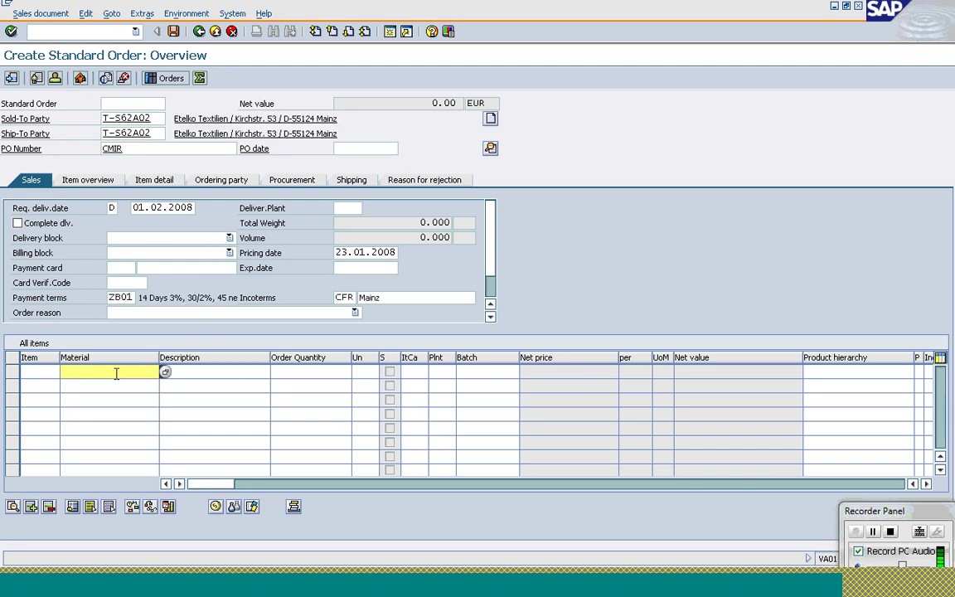
Step: Make the Customer Material Number column visible in the order's item table through the administrator table settings
left_click(230, 381)
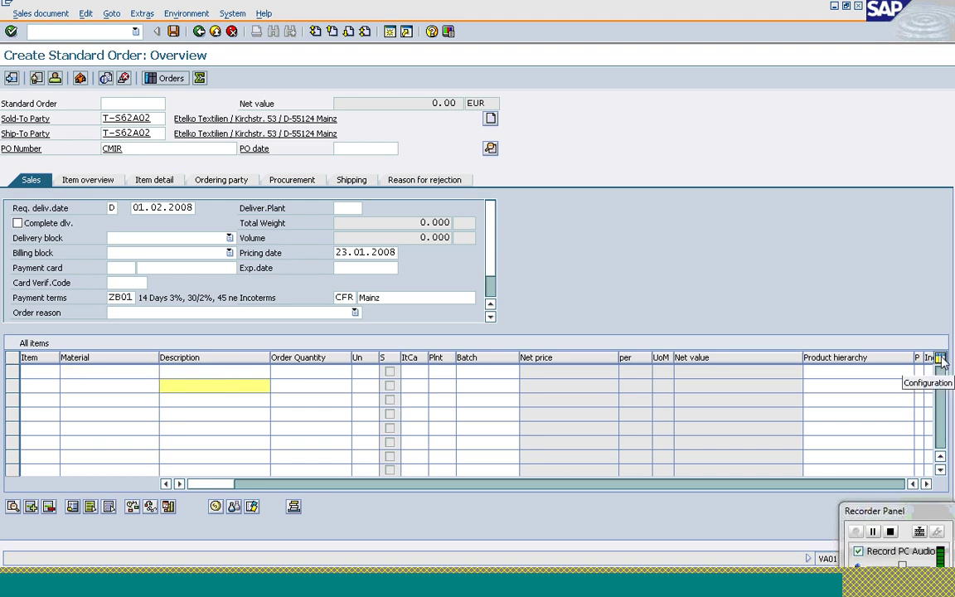
left_click(941, 357)
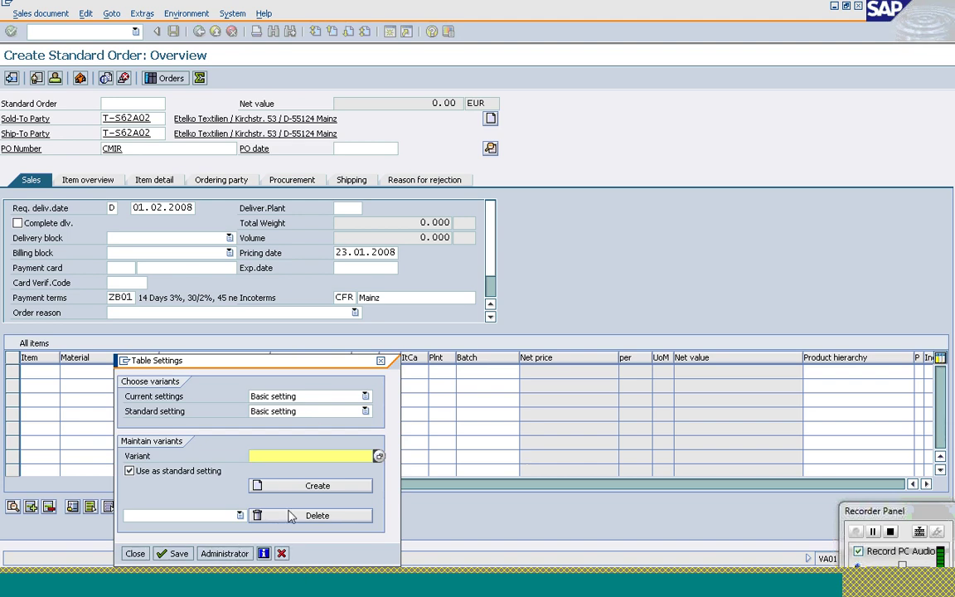
left_click(378, 457)
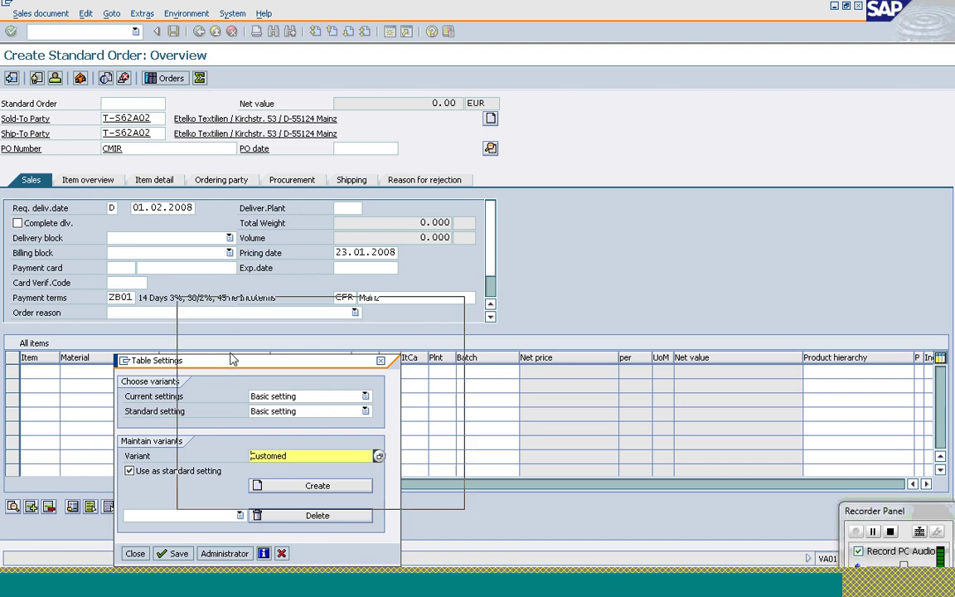
left_click_drag(233, 359, 431, 209)
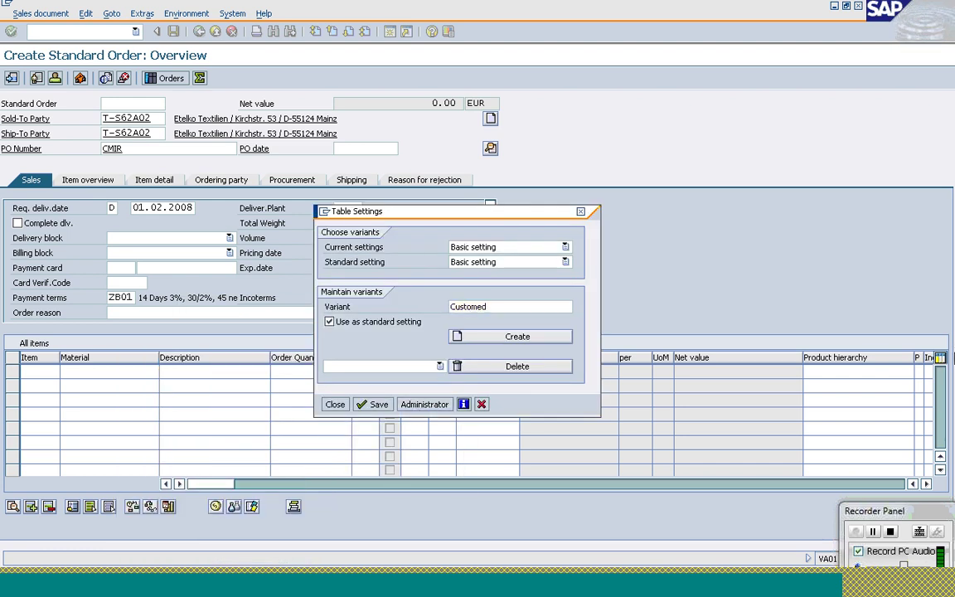
left_click(425, 404)
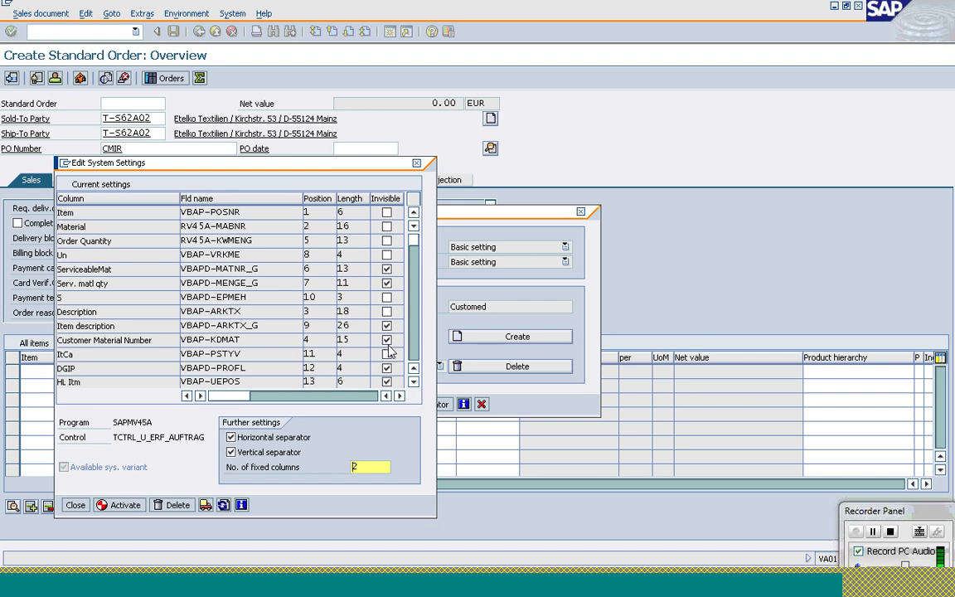
left_click(387, 340)
left_click(387, 341)
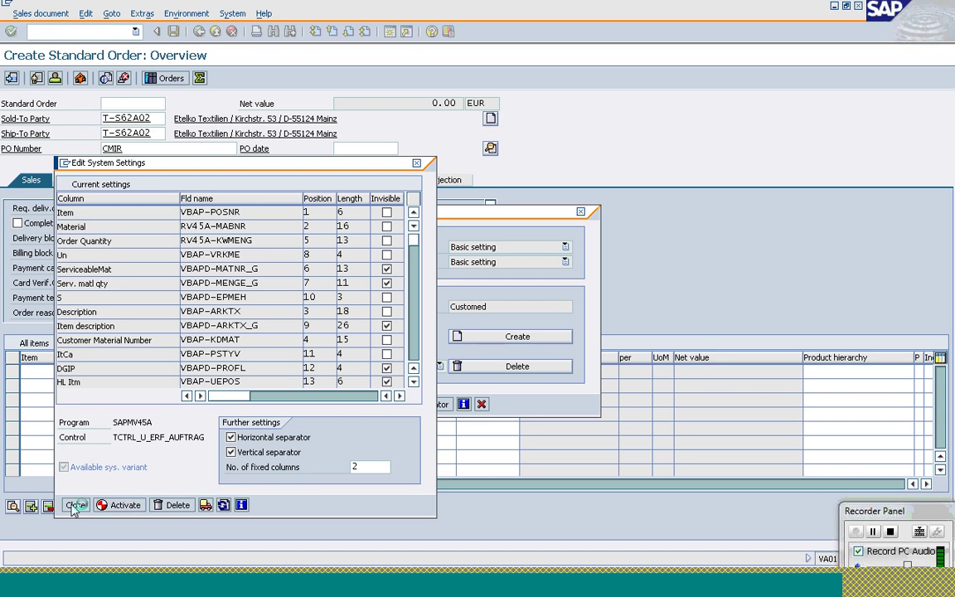
left_click(75, 505)
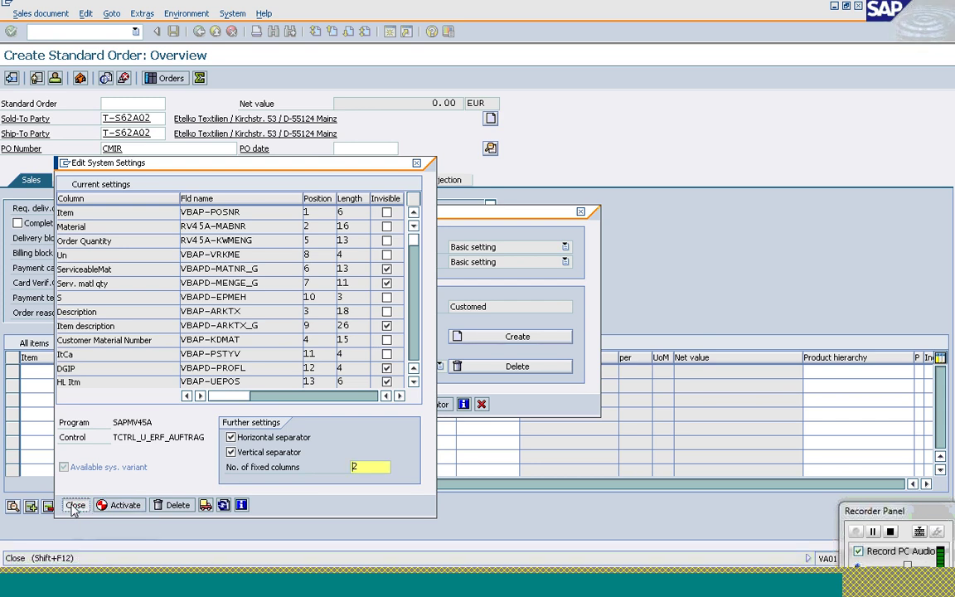
left_click(75, 505)
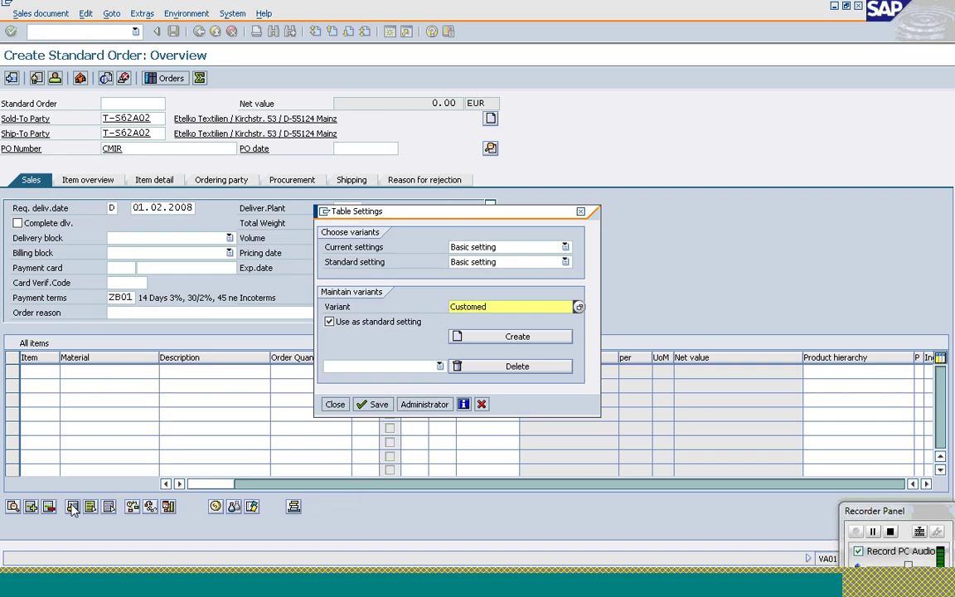
left_click(583, 214)
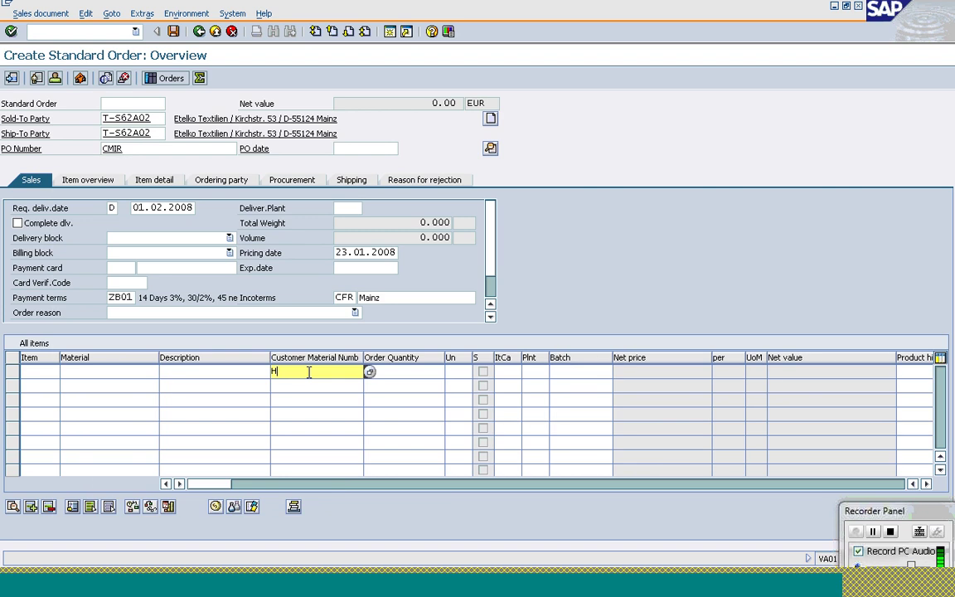
Step: Try to enter HDD2011 as the customer material of the first order item
type("DD201")
key("Return")
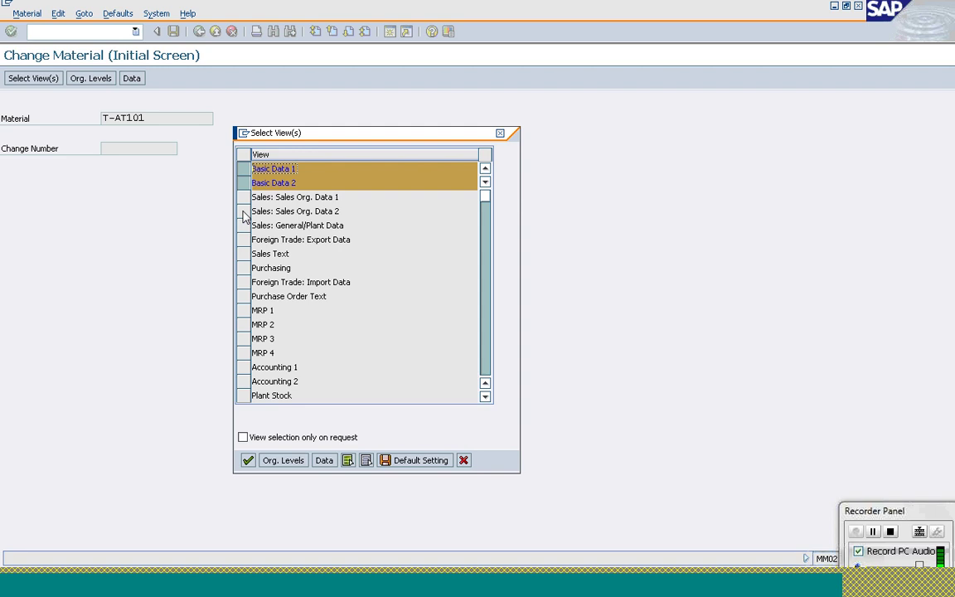
Step: Open T-AT101 for change with the Basic Data and Sales Org. Data 2 views for plant 1200, sales organization 1000 and distribution channel 10
left_click(243, 211)
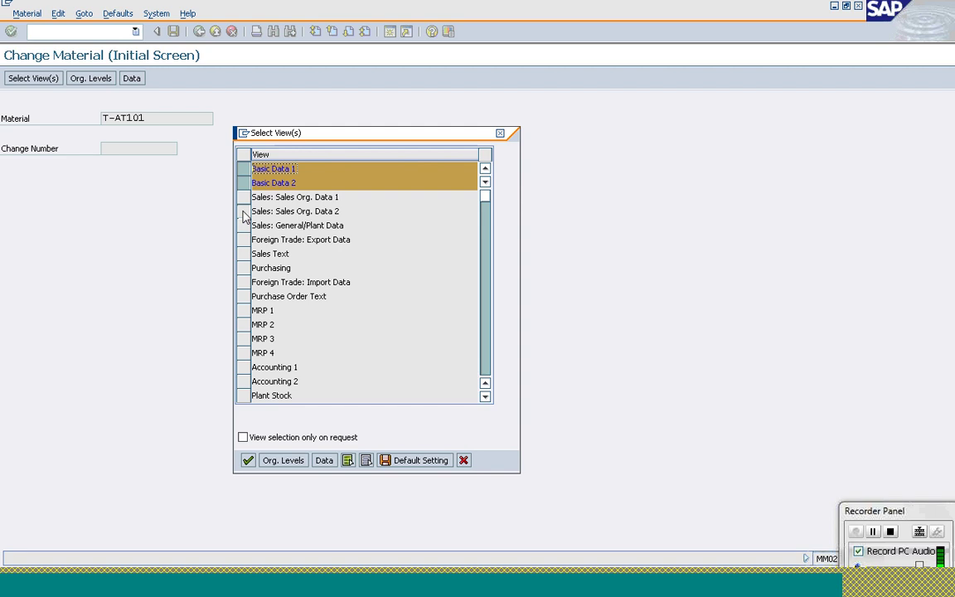
left_click(248, 461)
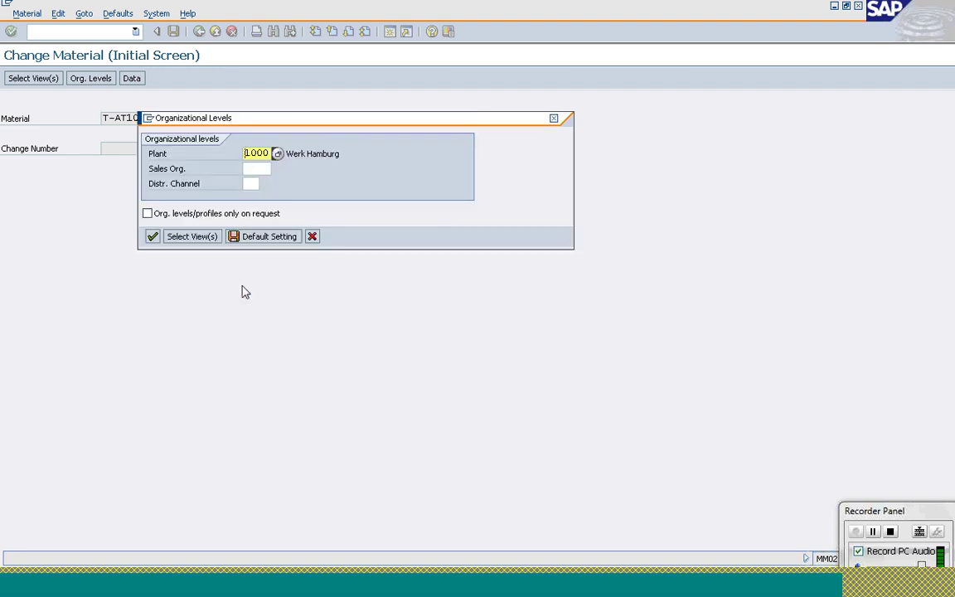
type("1200")
key("Tab")
type("1000")
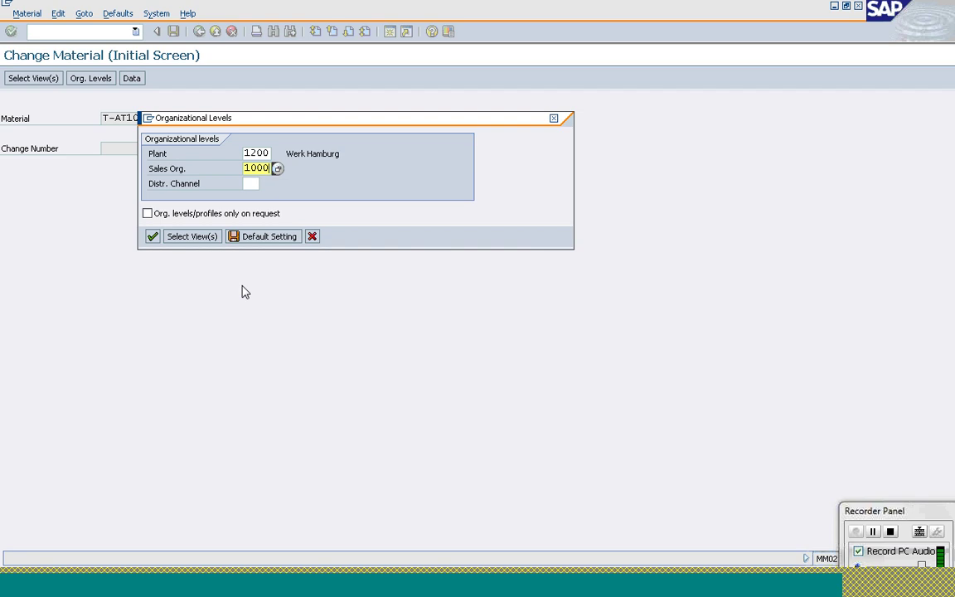
key("Tab")
type("10")
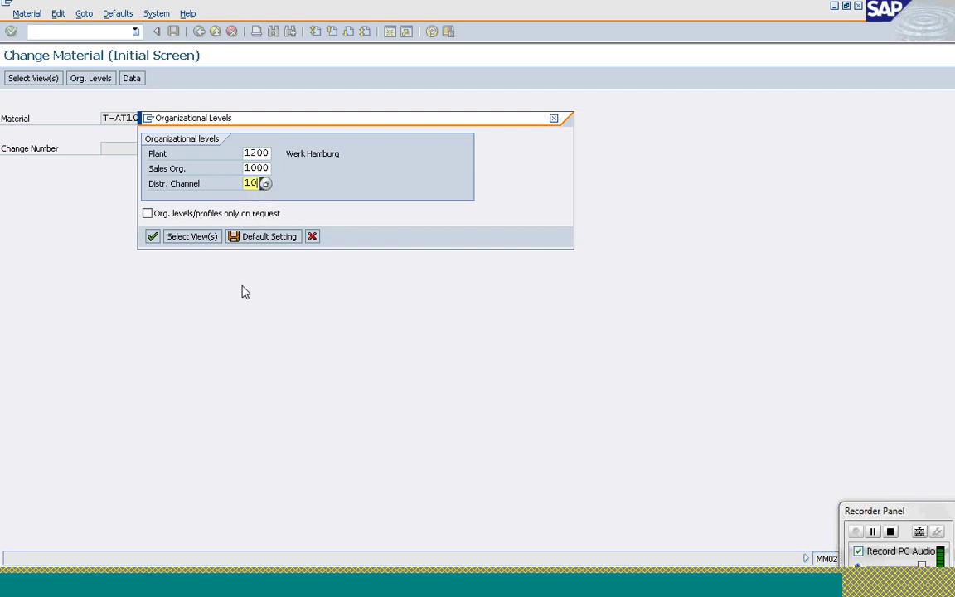
key("Return")
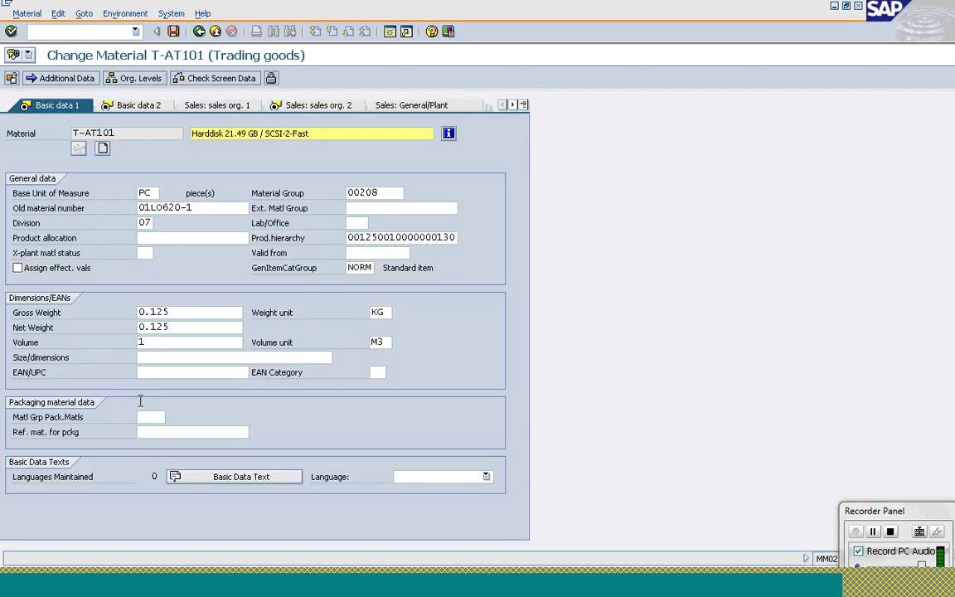
Step: Go to T-AT101's sales organization 2 data, save the material and leave the change transaction
left_click(295, 106)
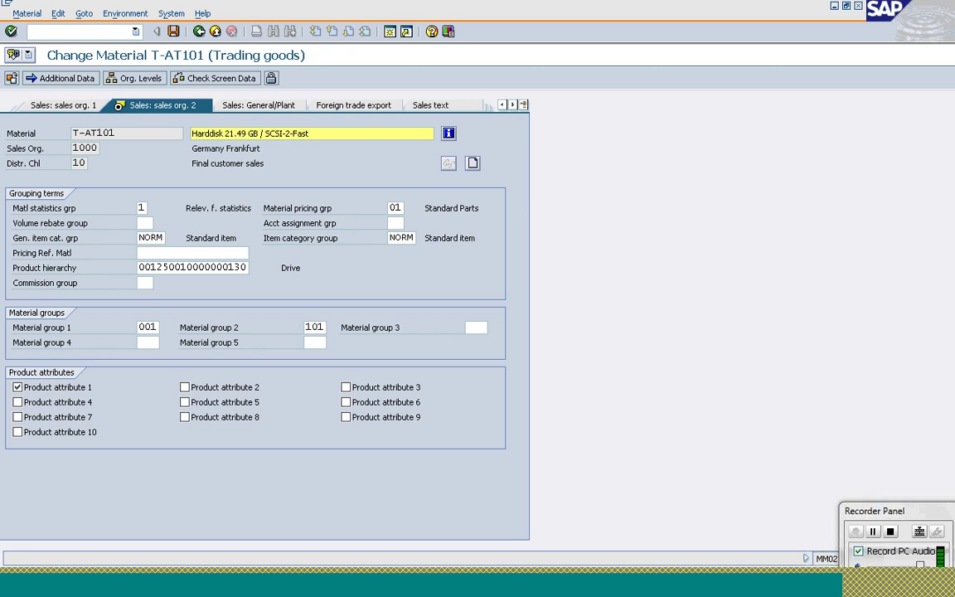
left_click(174, 32)
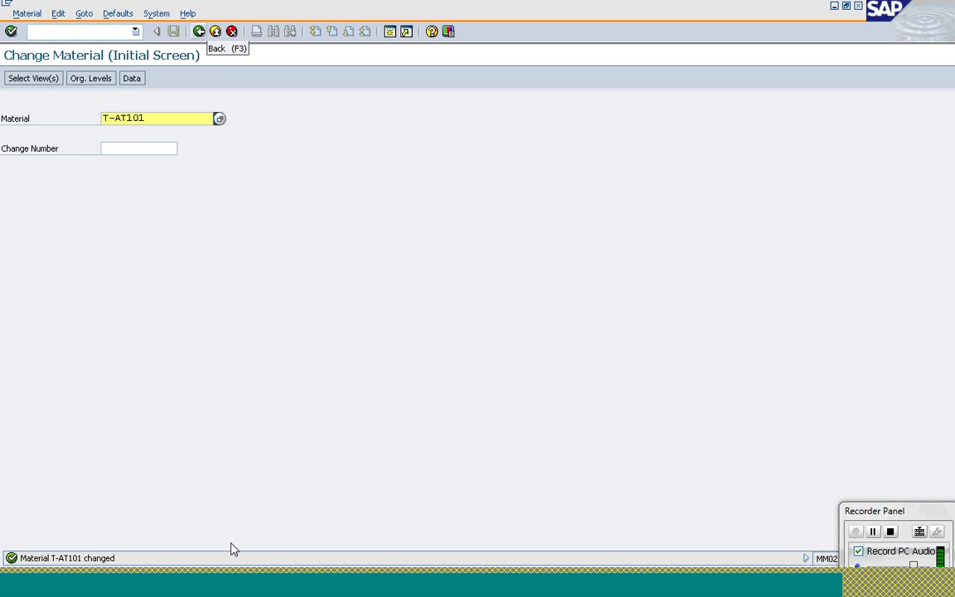
key("F3")
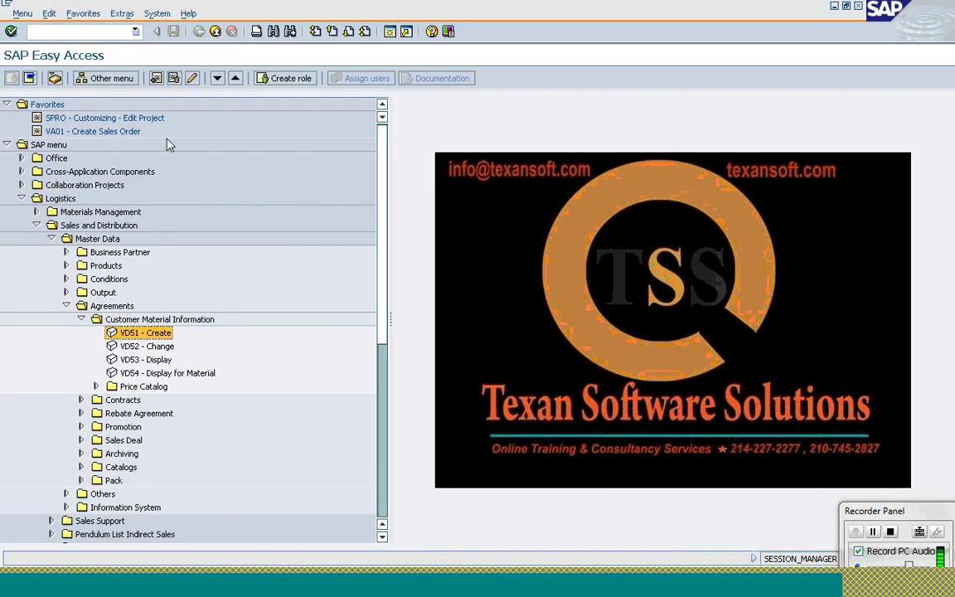
Step: Run transaction VA01 and start a standard order (OR) with the preset sales organization 1000, distribution channel 10 and division 00
left_click(96, 33)
type("/nva01")
key("Return")
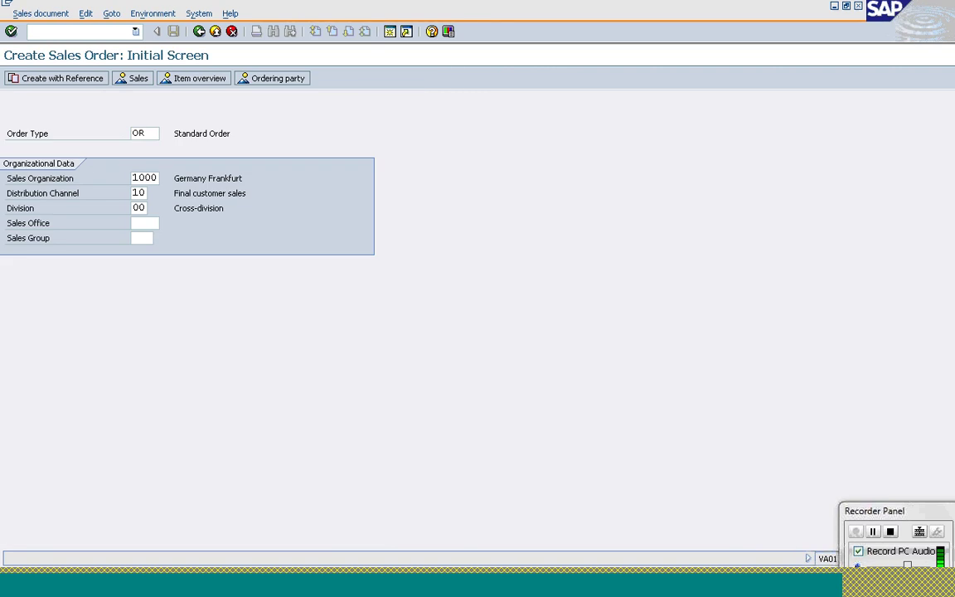
key("Return")
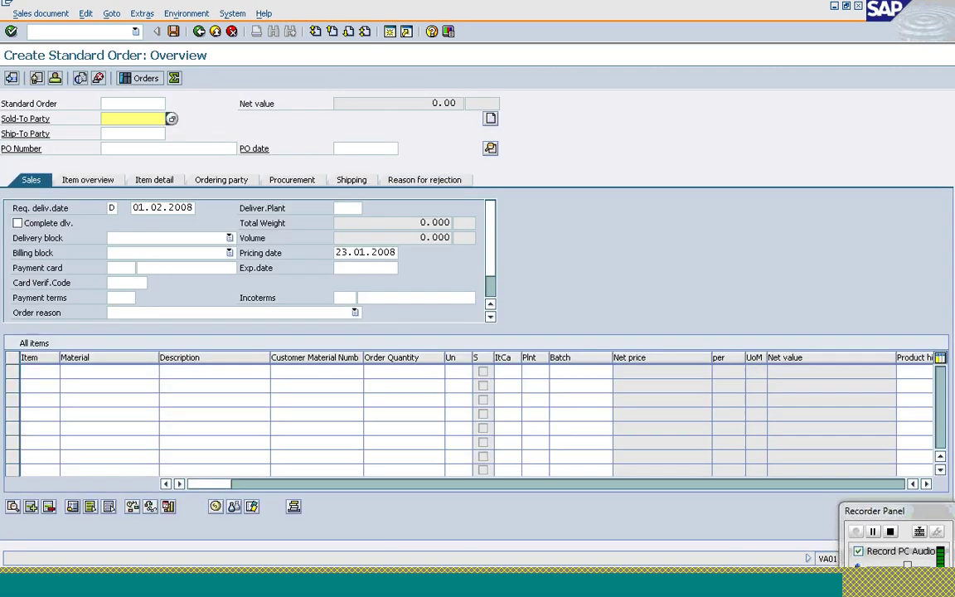
Step: Fill in the info record's customer as sold-to party and CMIR as the PO number in the new order
key("BackSpace")
key("Return")
key("Tab")
key("Tab")
key("BackSpace")
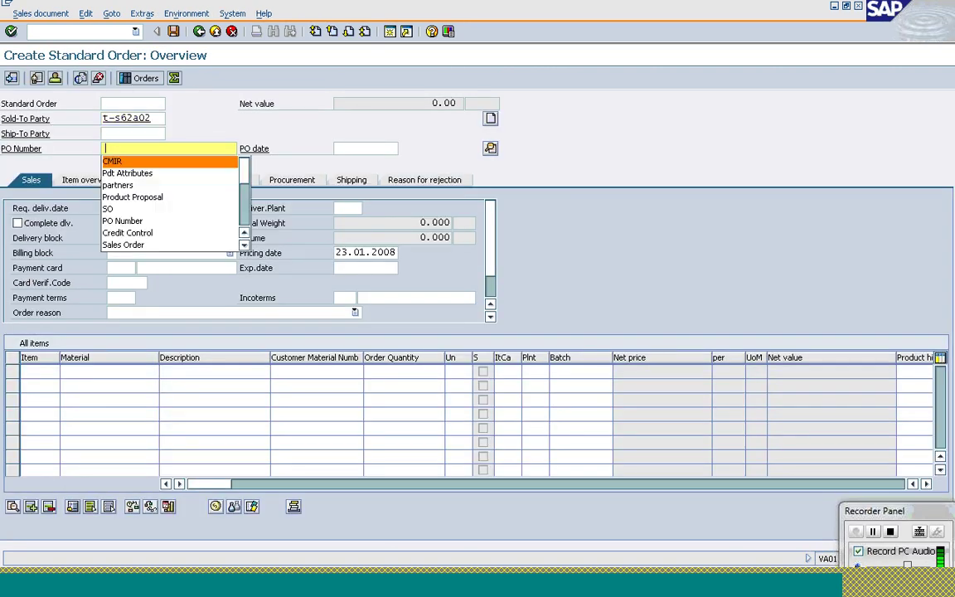
key("Return")
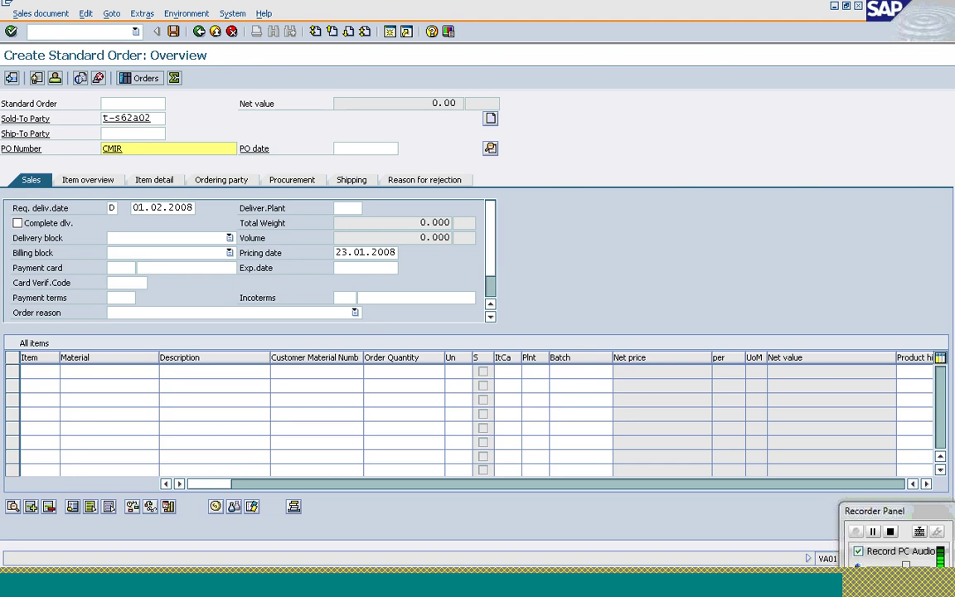
key("Return")
Step: Add a first order item with customer material number HDD2011 and an order quantity of 4
left_click(314, 372)
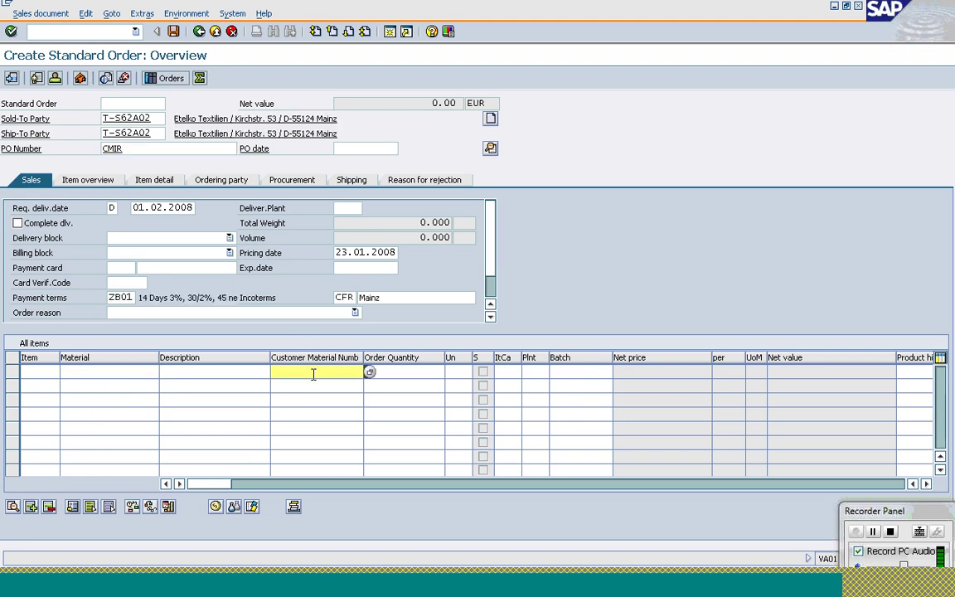
type("hdd2011")
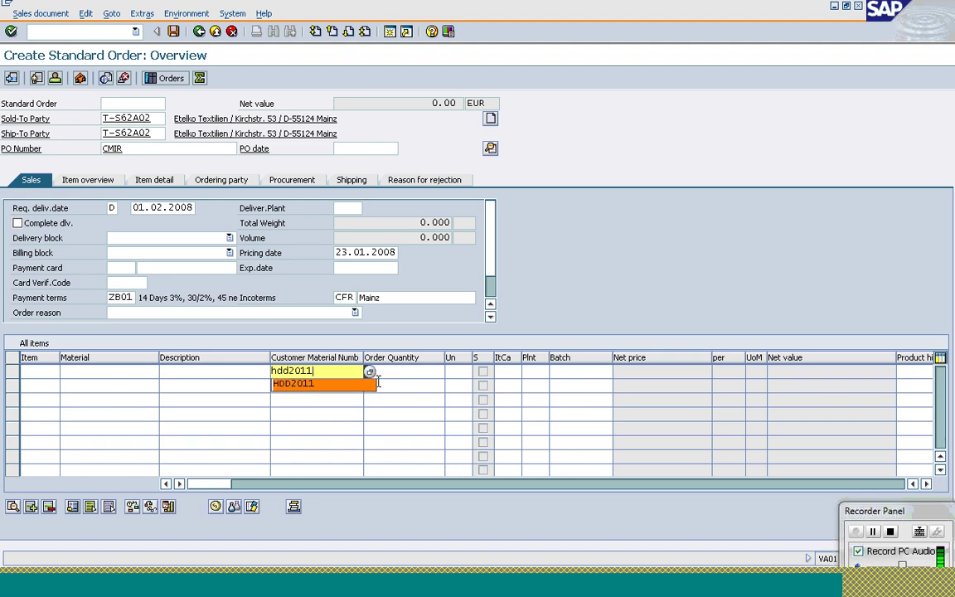
left_click(401, 371)
type("4")
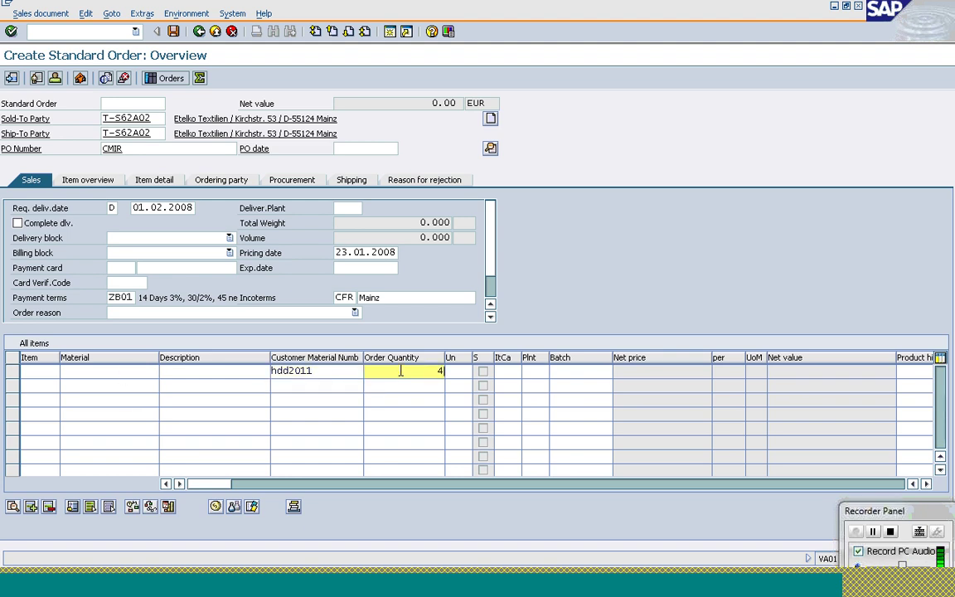
key("Return")
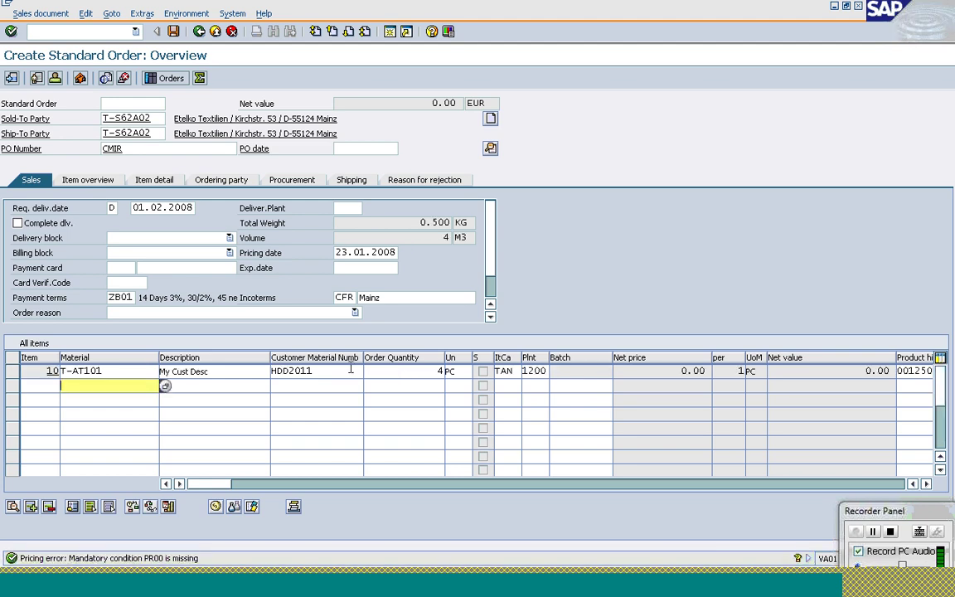
Step: Examine the description and customer material number of the first order item
left_click(220, 372)
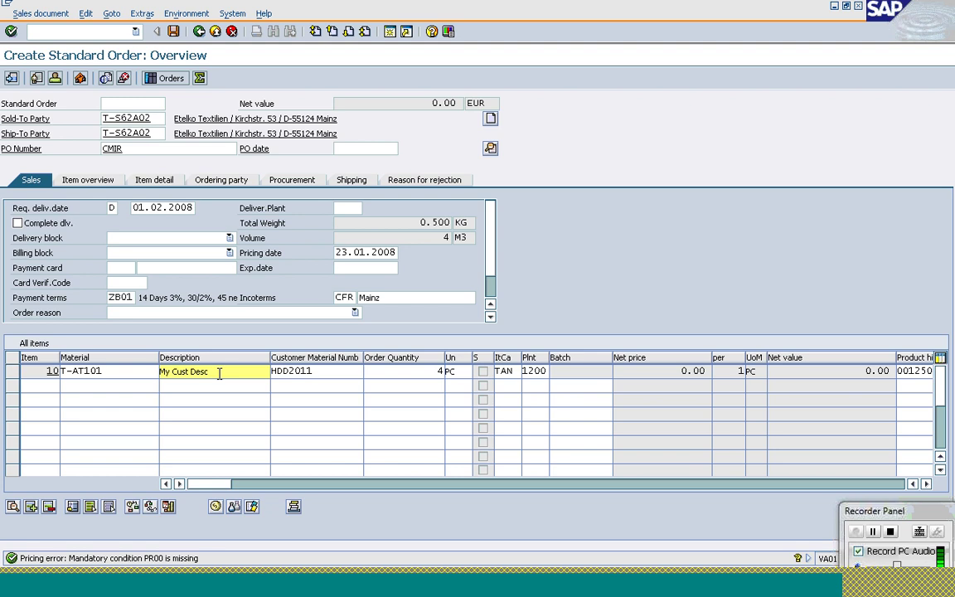
left_click(325, 373)
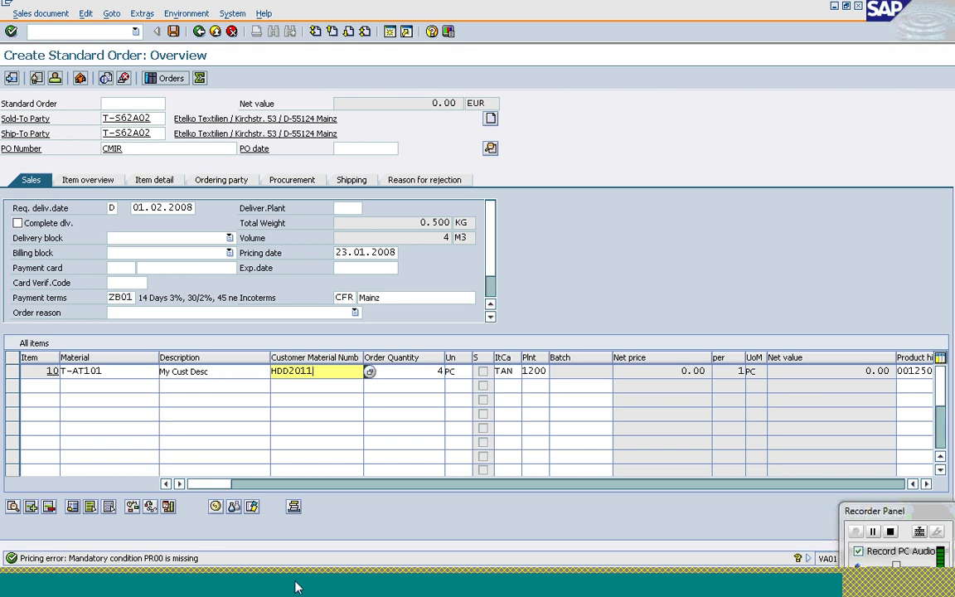
left_click(265, 586)
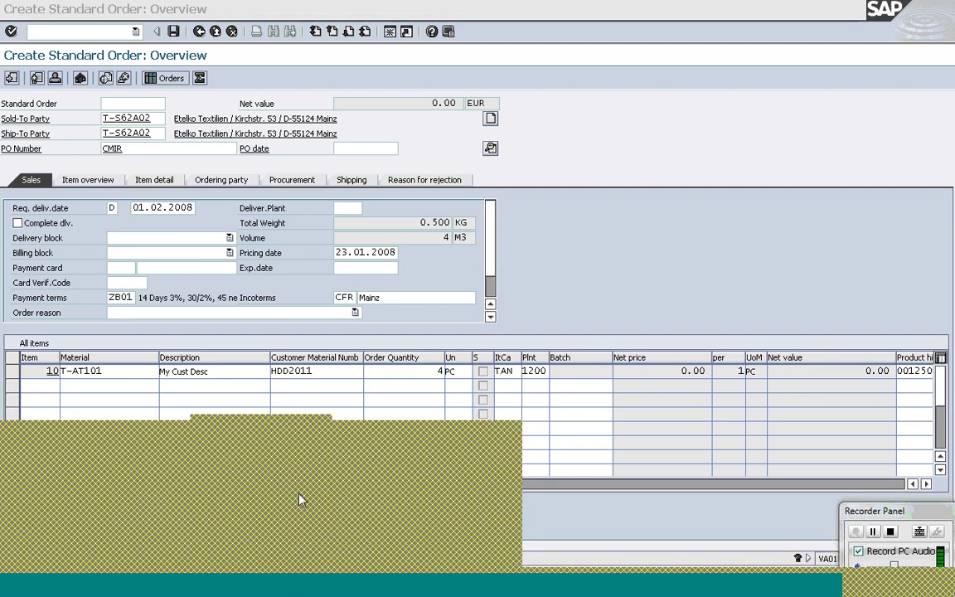
left_click(305, 371)
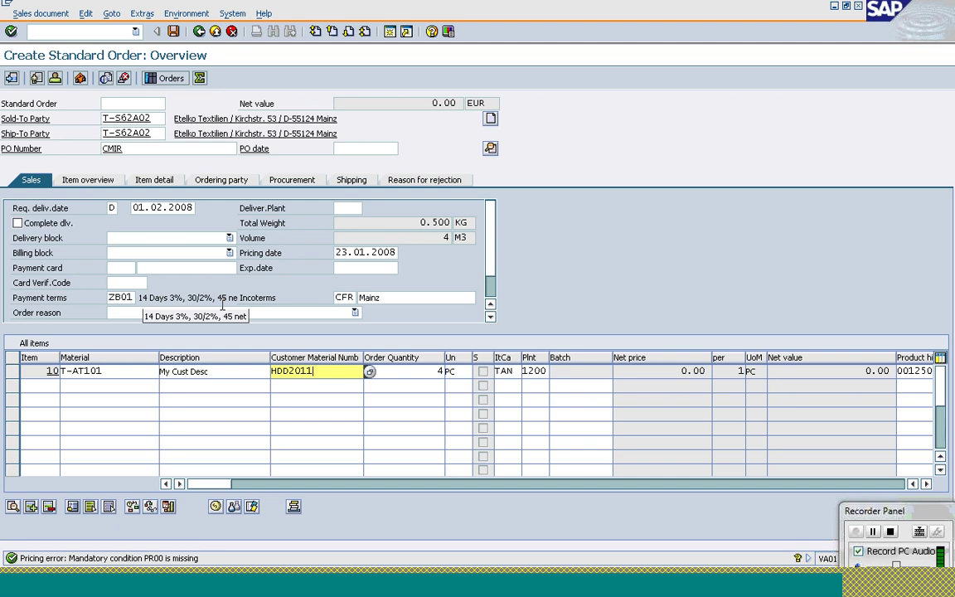
Step: Switch to transaction VD52 and list the preset customer's info record for material T-AT101
left_click(58, 34)
type("/n")
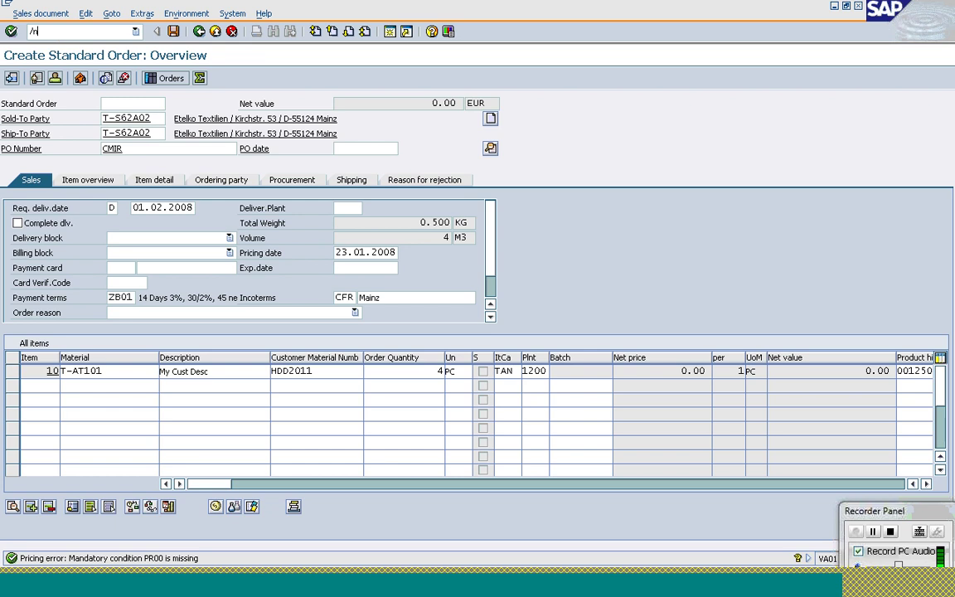
type("vd52")
key("Return")
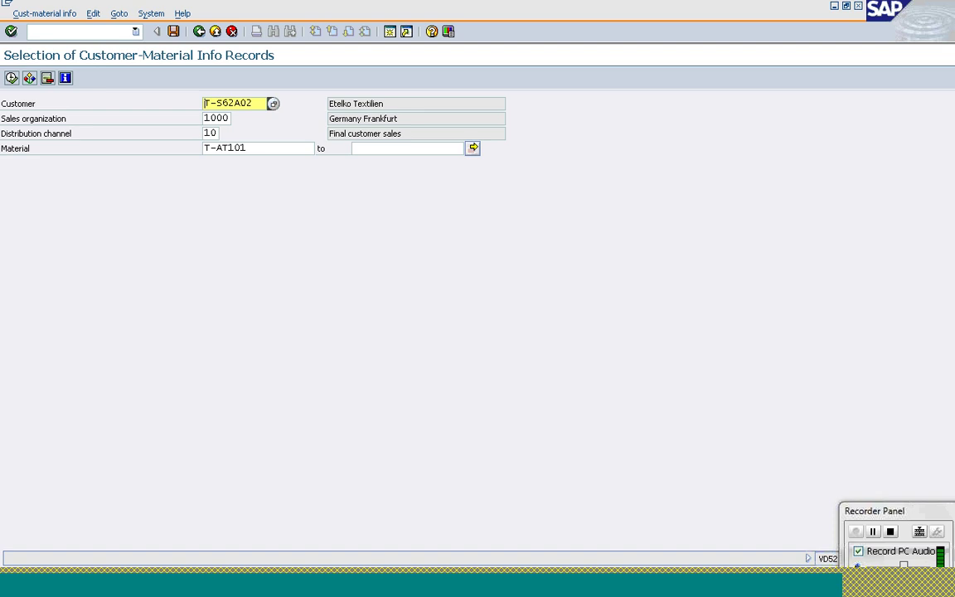
key("F8")
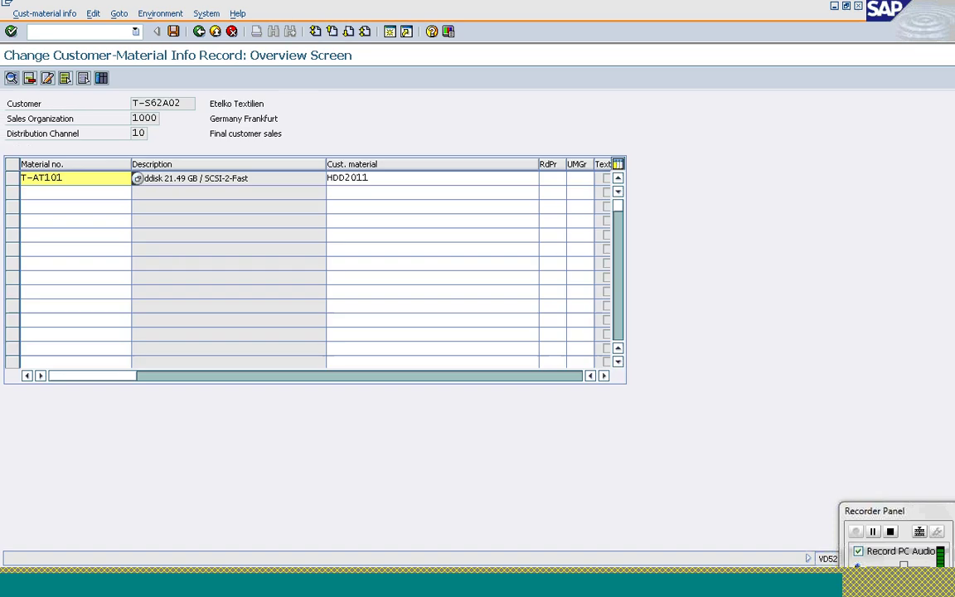
Step: Open the item details of the T-AT101 info record and review its customer material, plant, delivery priority and minimum delivery quantity
left_click(79, 189)
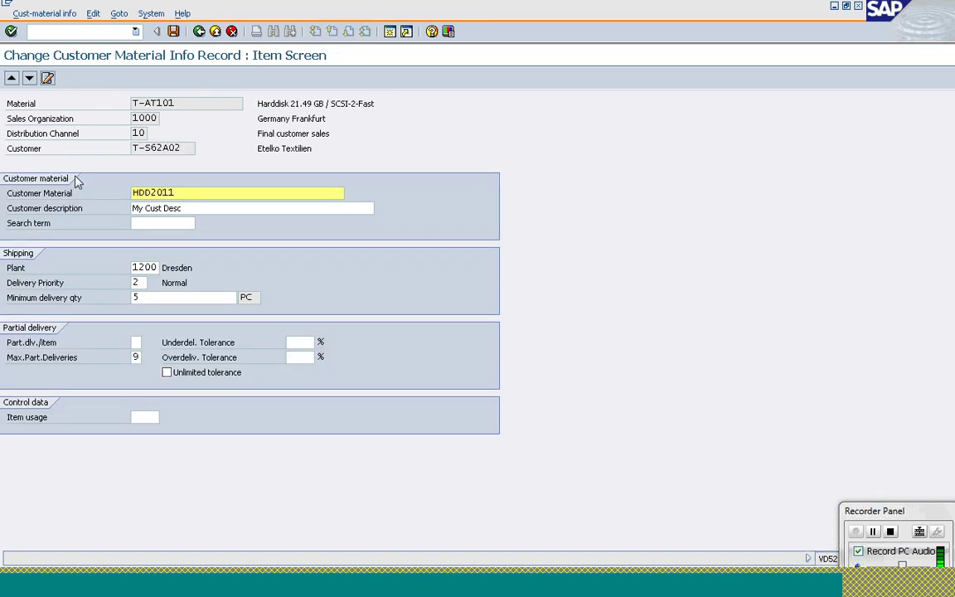
left_click(204, 193)
key("Tab")
key("Tab")
key("Tab")
key("Tab")
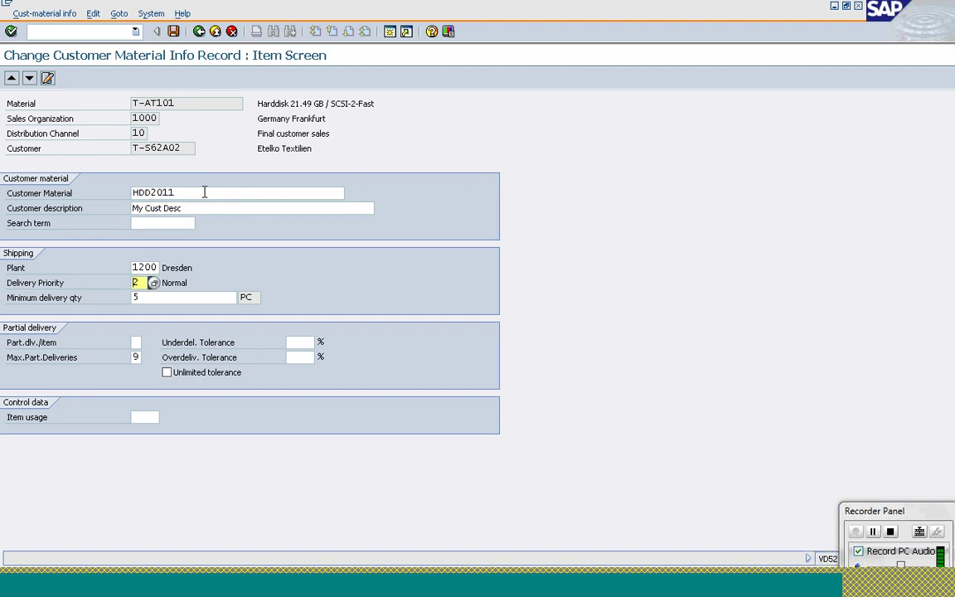
key("shift+Tab")
key("Tab")
key("shift+Tab")
key("Tab")
key("Tab")
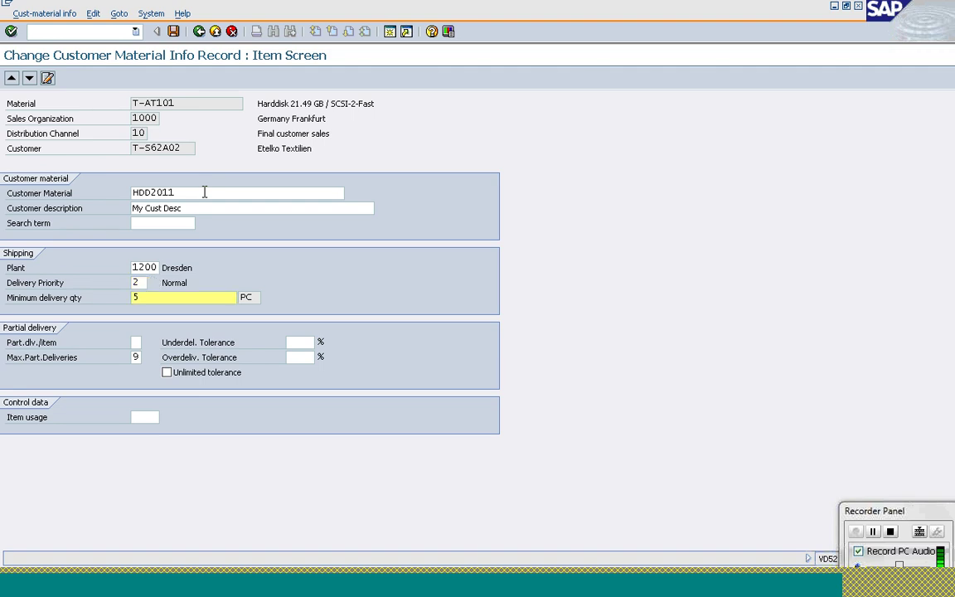
Step: Review the partial delivery settings and the item usage of the info record
key("Tab")
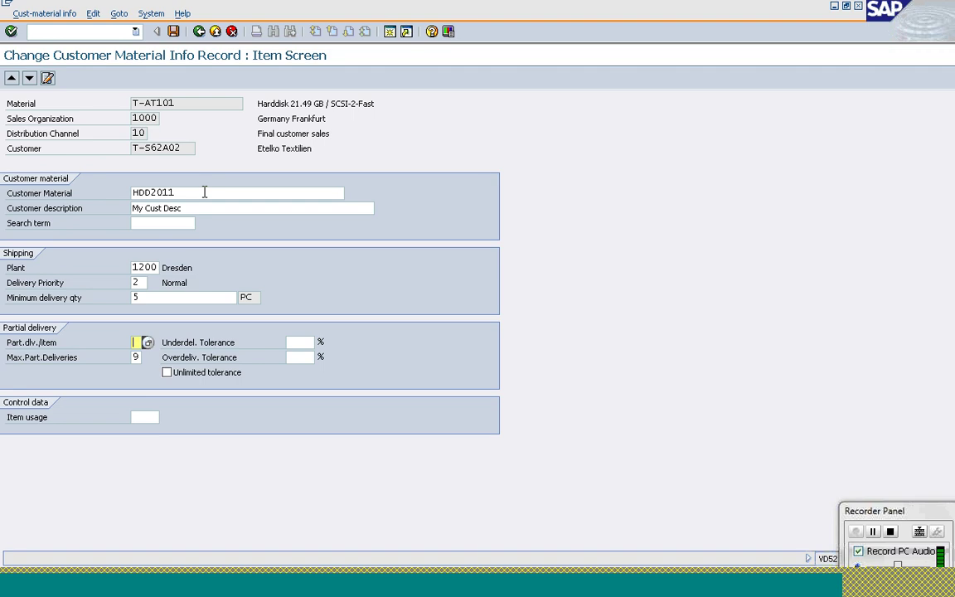
key("Tab")
key("shift+Tab")
key("Tab")
key("Tab")
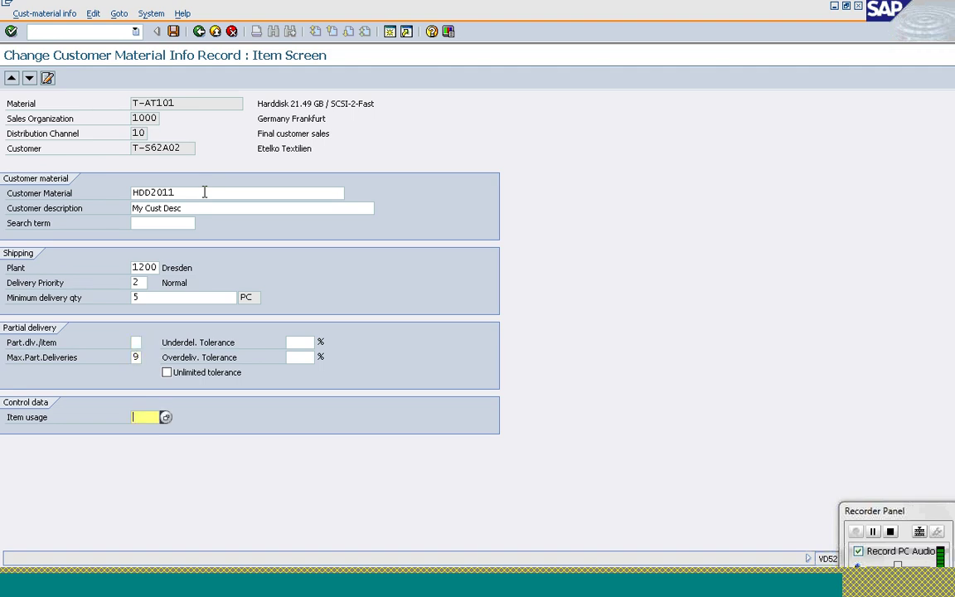
key("shift+Tab")
key("shift+Tab")
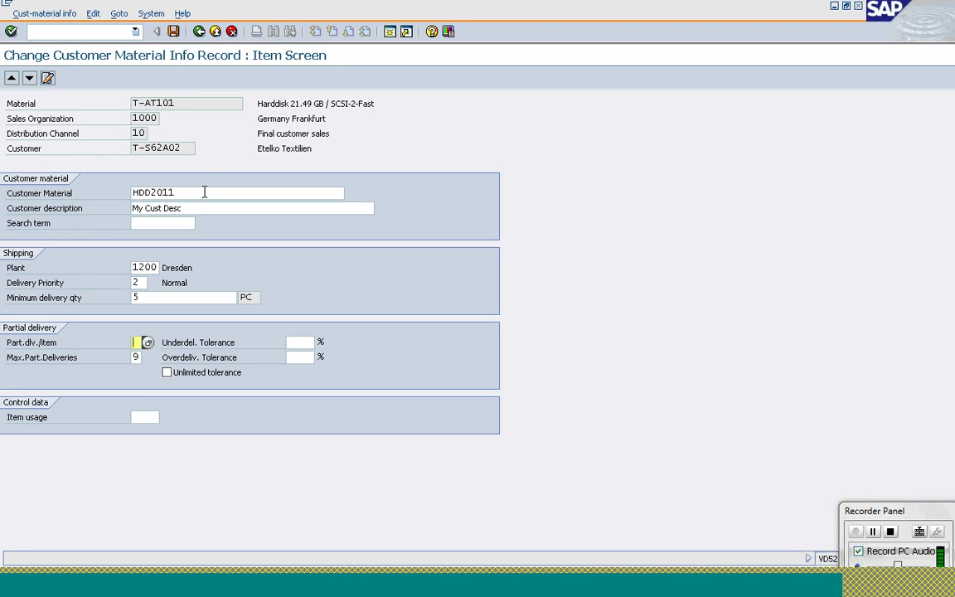
Step: Leave the info record and start a new standard order with transaction VA01, keeping the preset organizational data
left_click(199, 30)
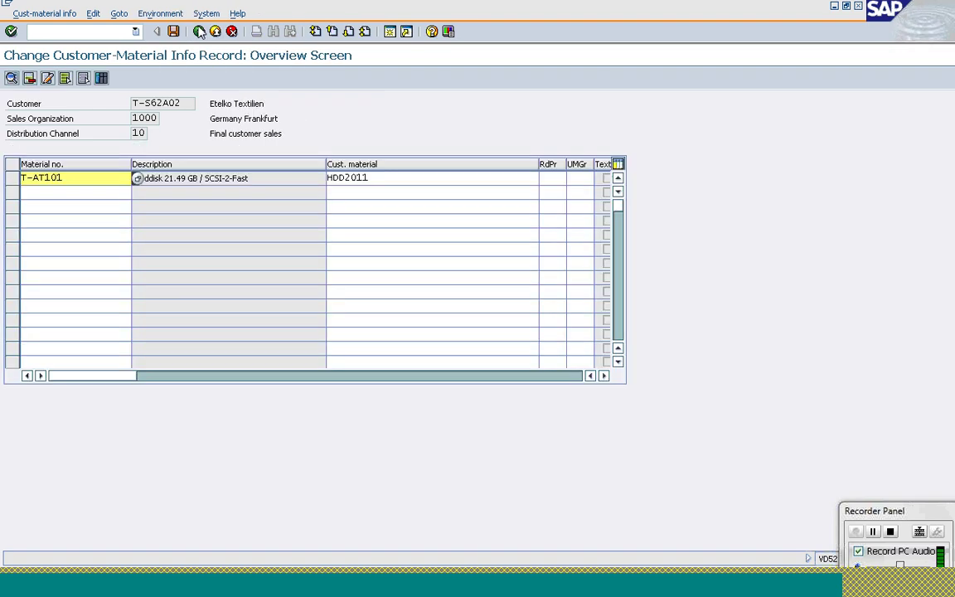
left_click(199, 31)
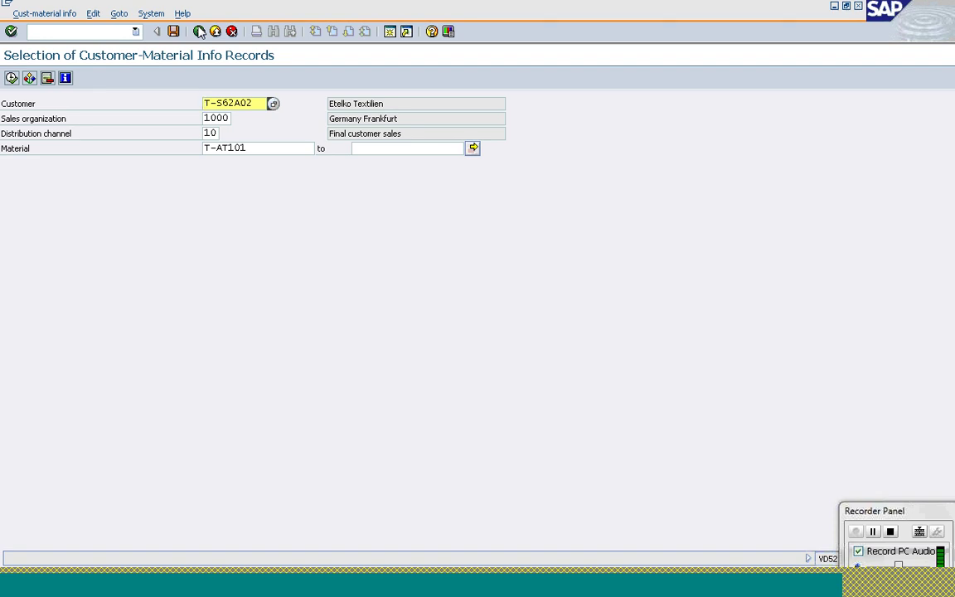
left_click(71, 35)
type("/n")
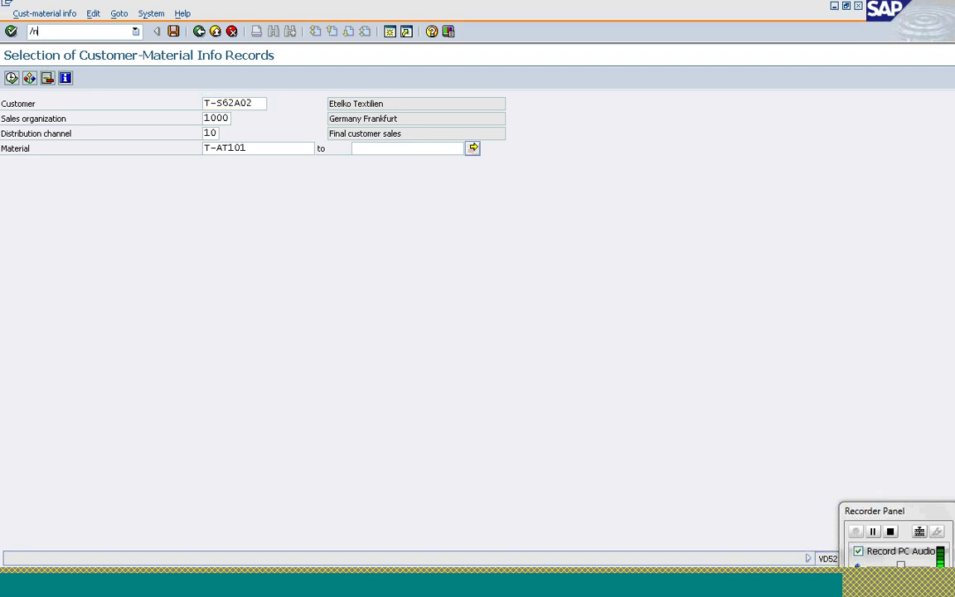
type("va01")
key("Return")
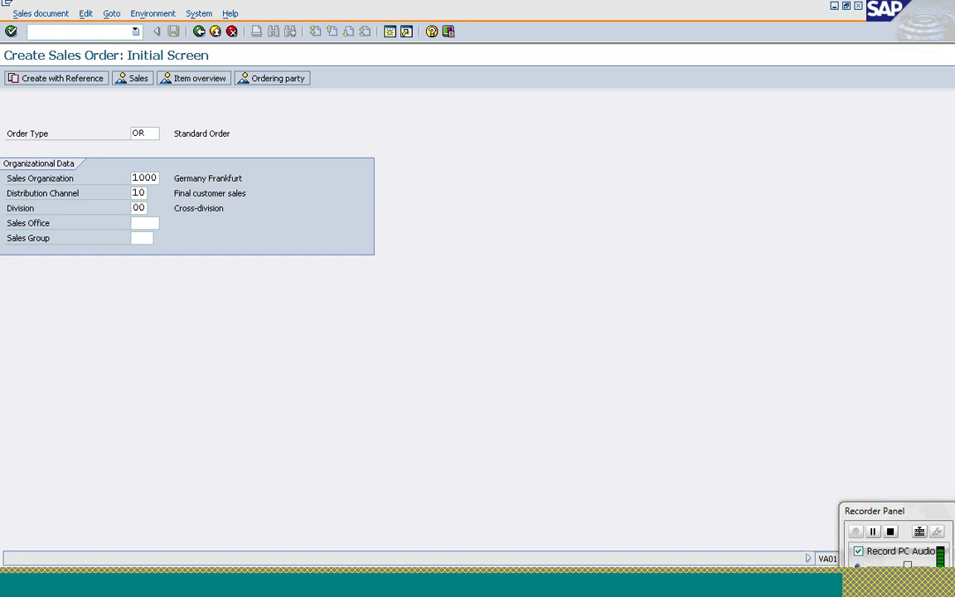
key("Return")
Step: Fill in the info record's customer as sold-to party and CR as the PO number
type("T")
key("Down")
key("Return")
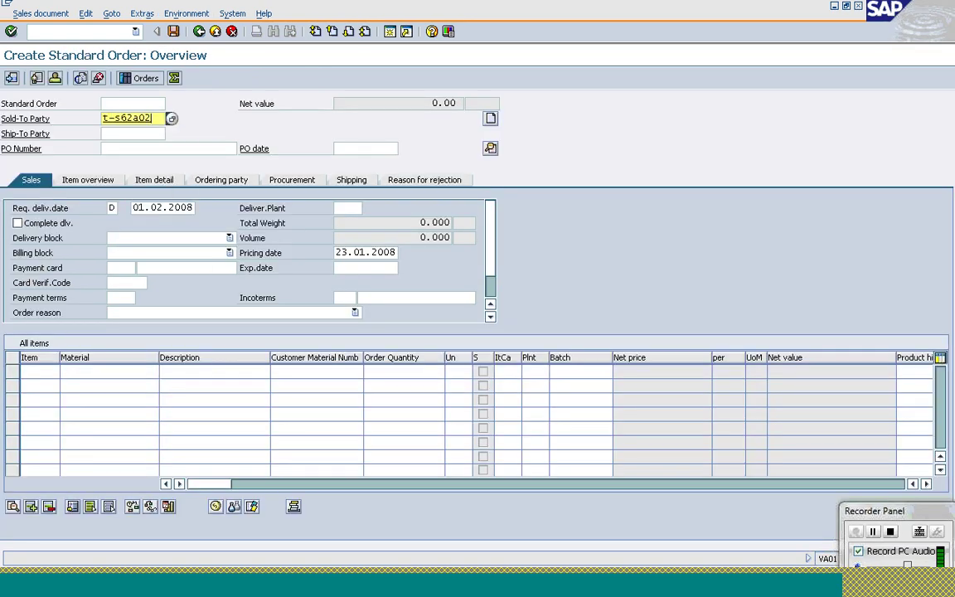
key("Tab")
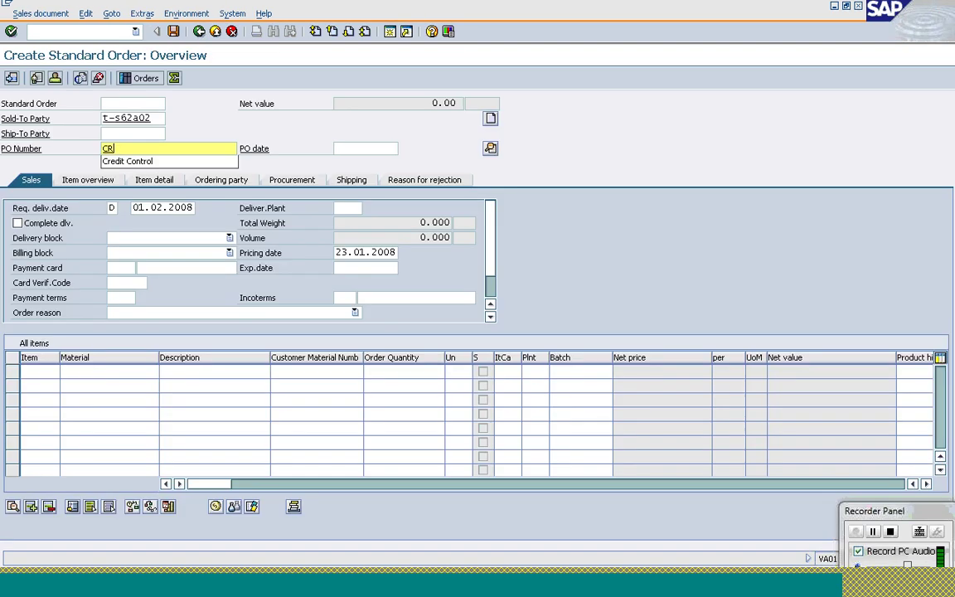
key("Escape")
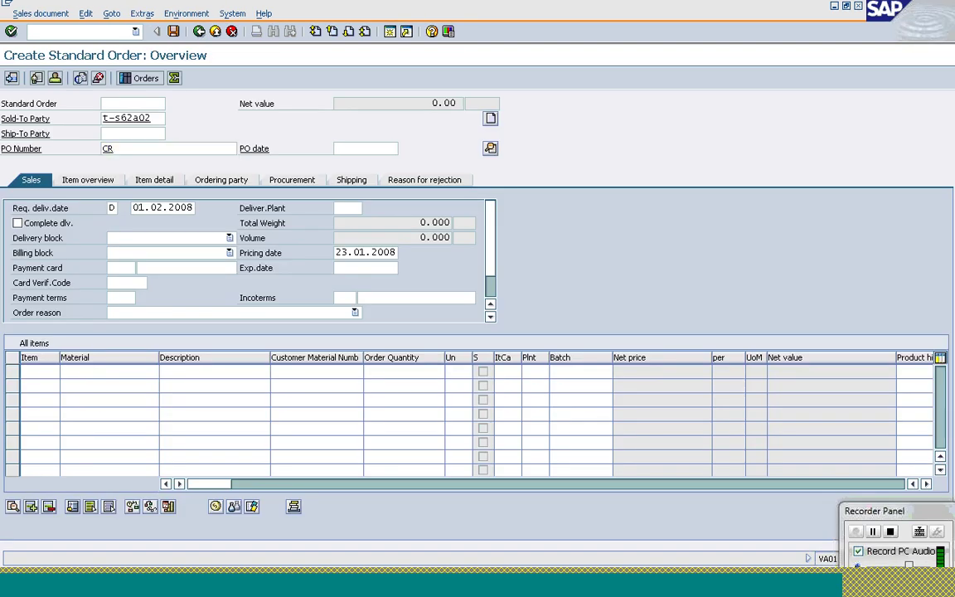
key("Return")
Step: Add material T-AT101 as the first order item with an order quantity of 1
type("t")
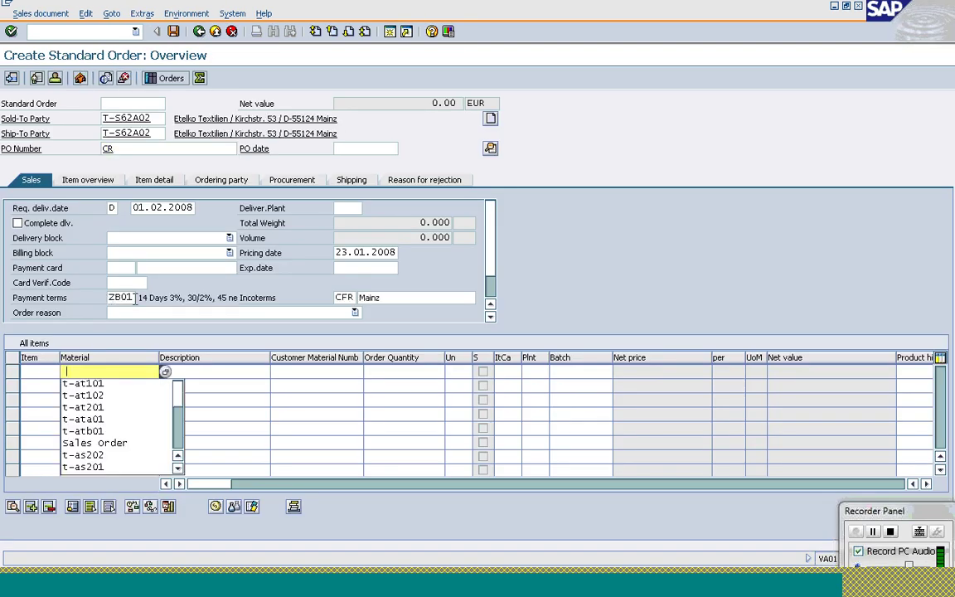
key("Down")
key("Return")
key("Tab")
key("Tab")
key("Tab")
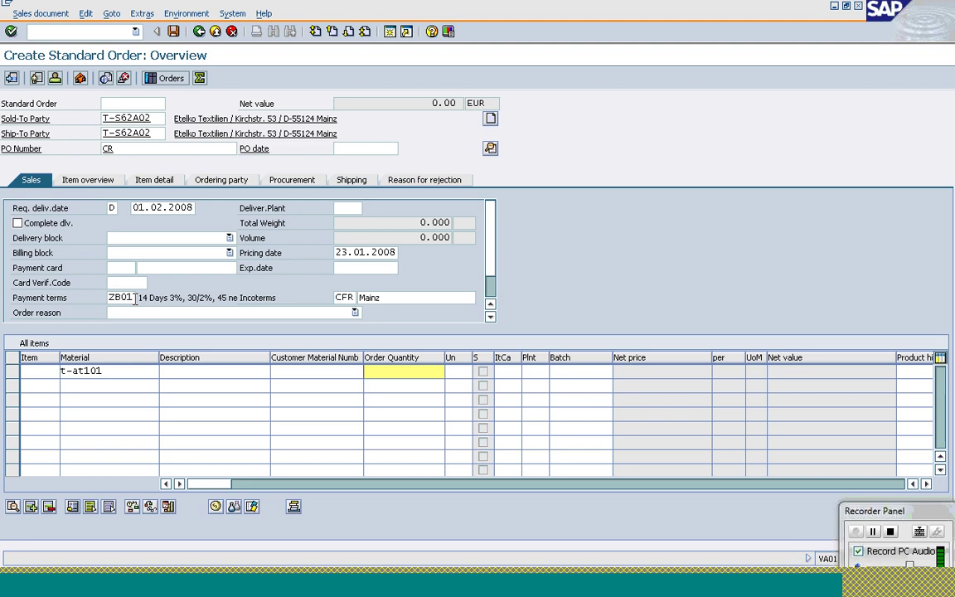
type("1")
key("Return")
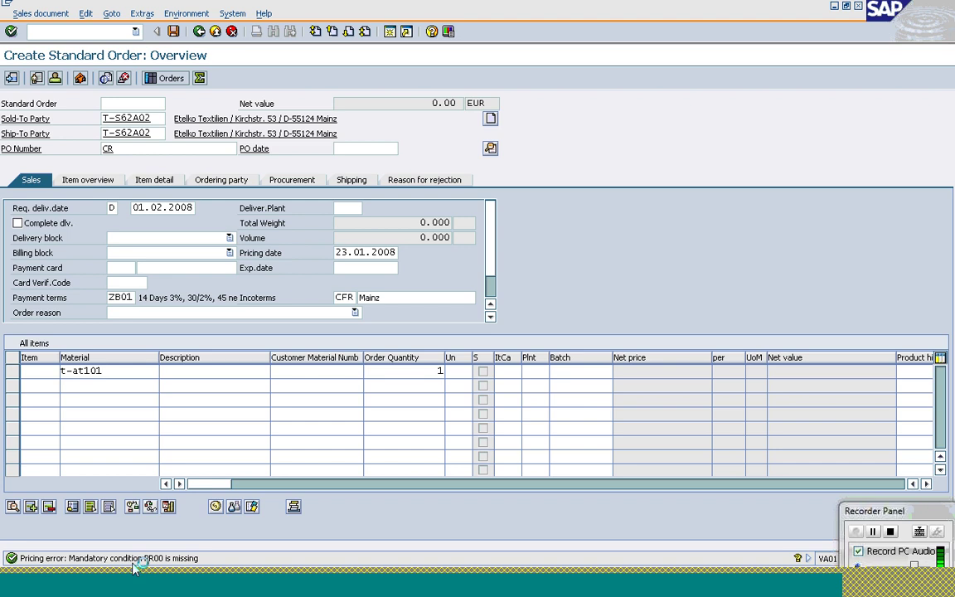
Step: Read the explanation of the pricing message and add a manual PR00 price of 395 to the first item's conditions
left_click(153, 557)
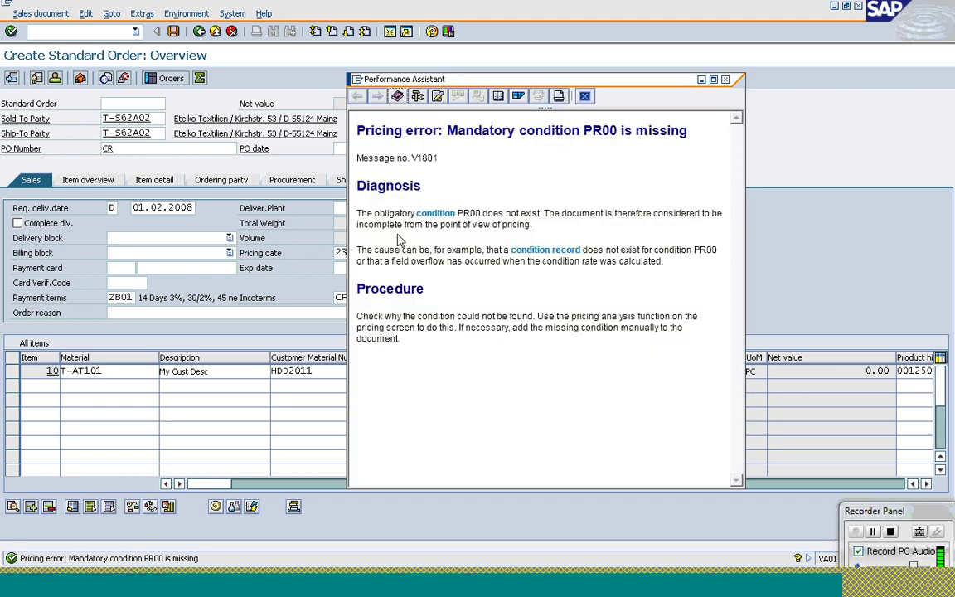
left_click(585, 96)
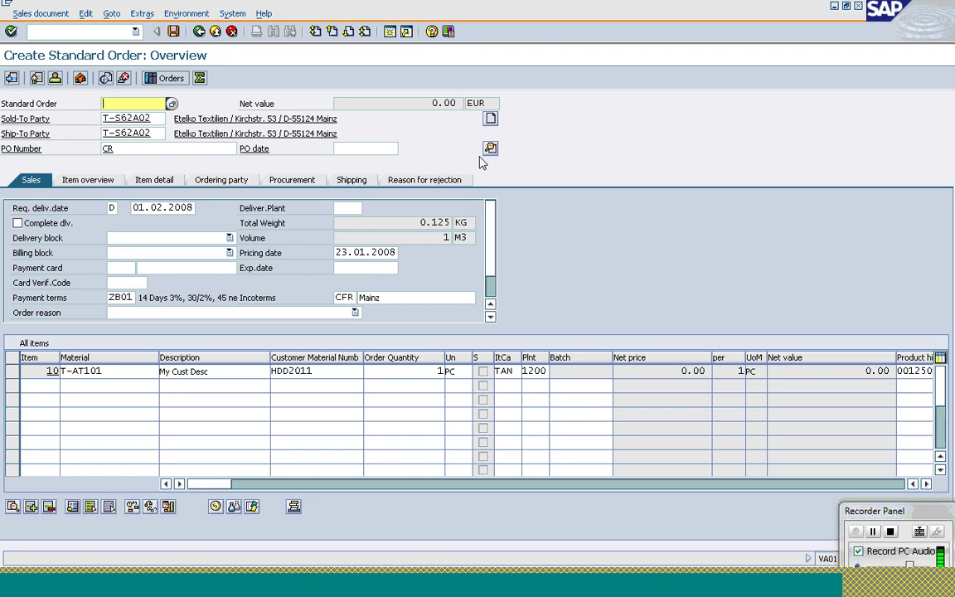
left_click(11, 372)
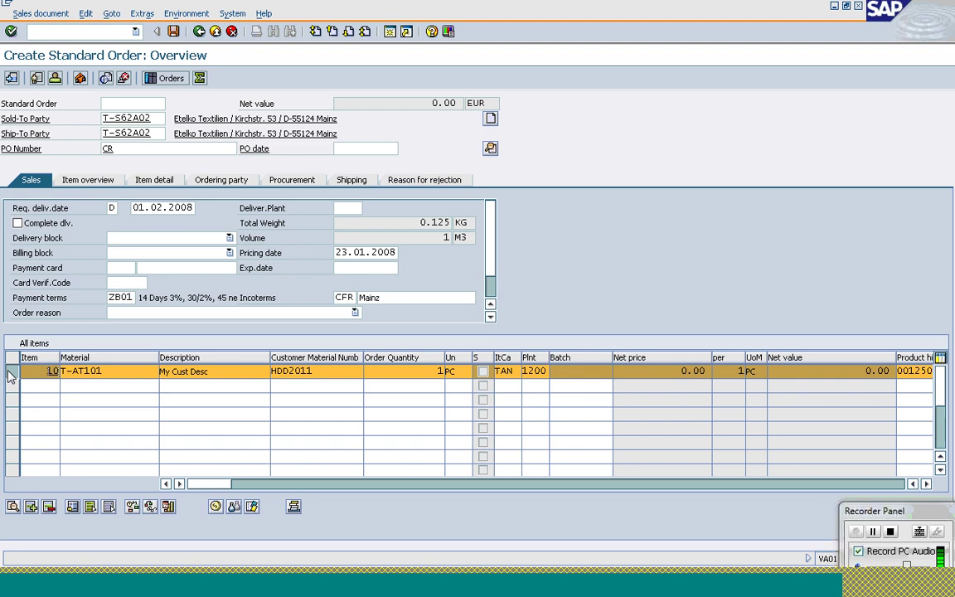
left_click(215, 507)
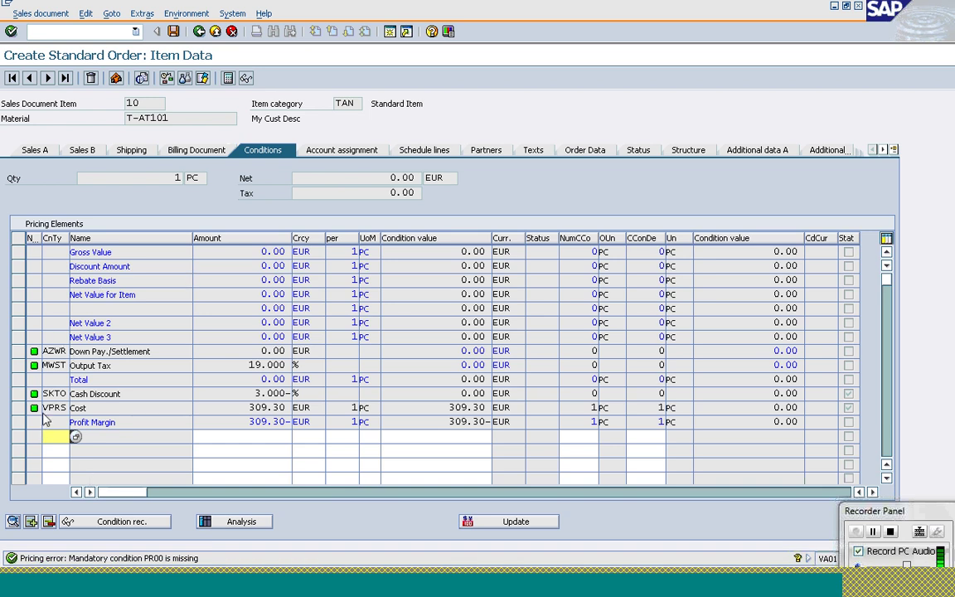
type("pr00")
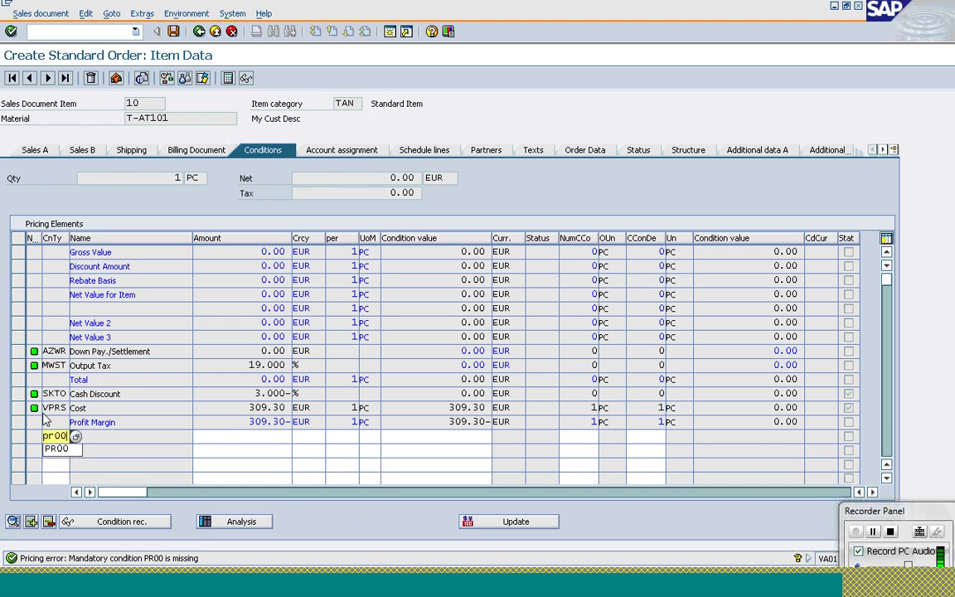
key("Tab")
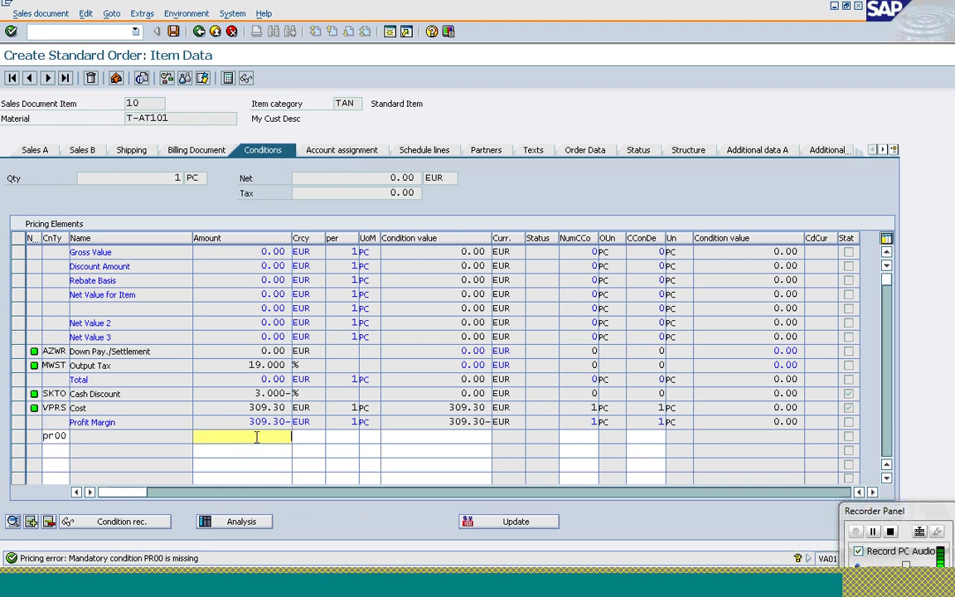
type("395")
key("Return")
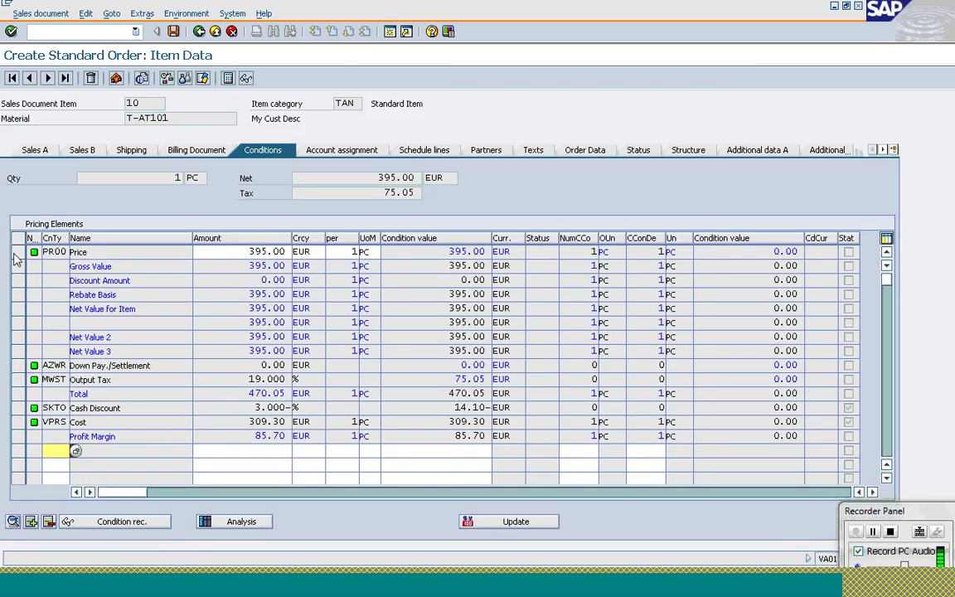
Step: Mark the Price, Output Tax and Cash Discount conditions, and open the pricing analysis at the details of condition type PR00
left_click(18, 252)
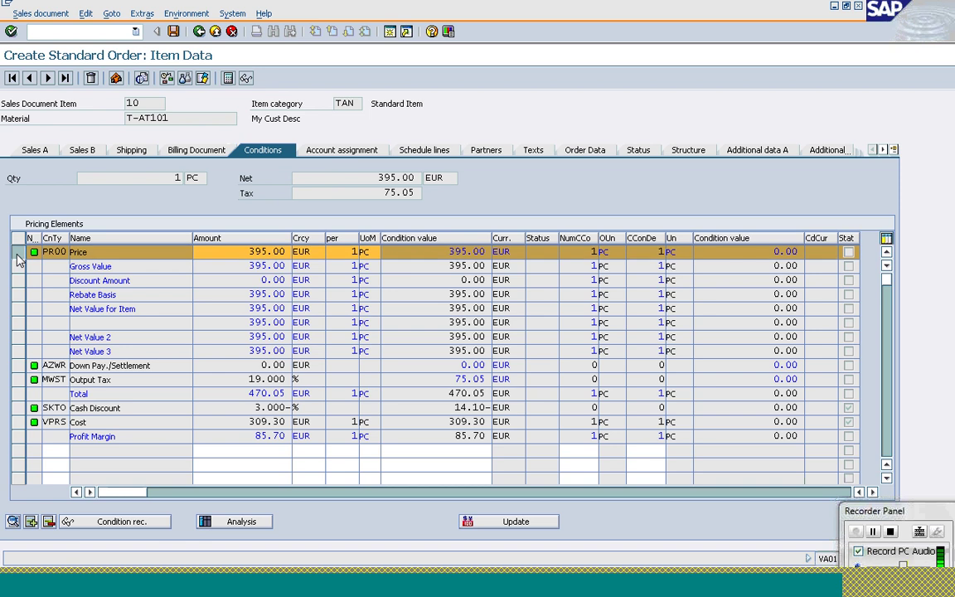
left_click(17, 379)
left_click(17, 408)
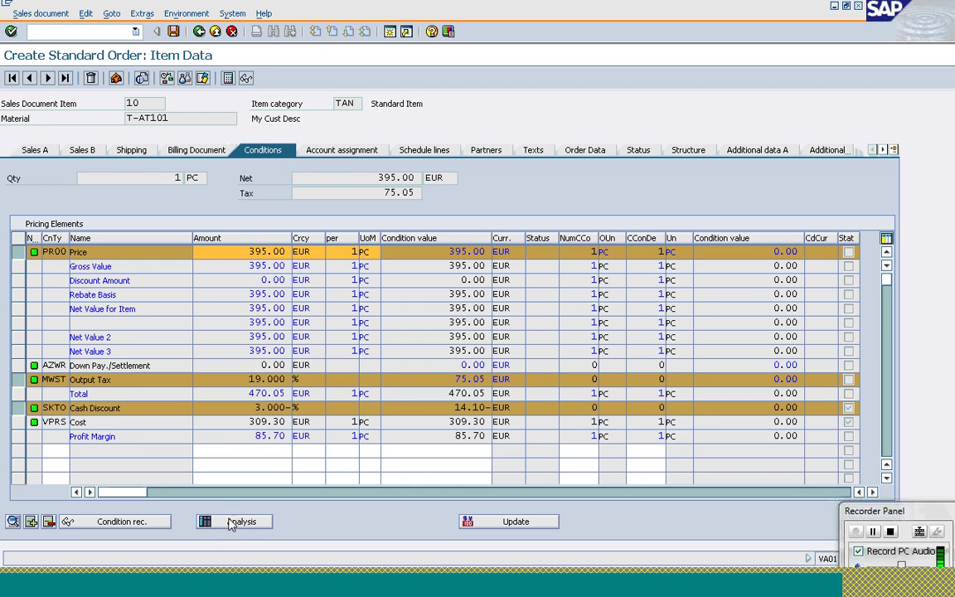
left_click(232, 522)
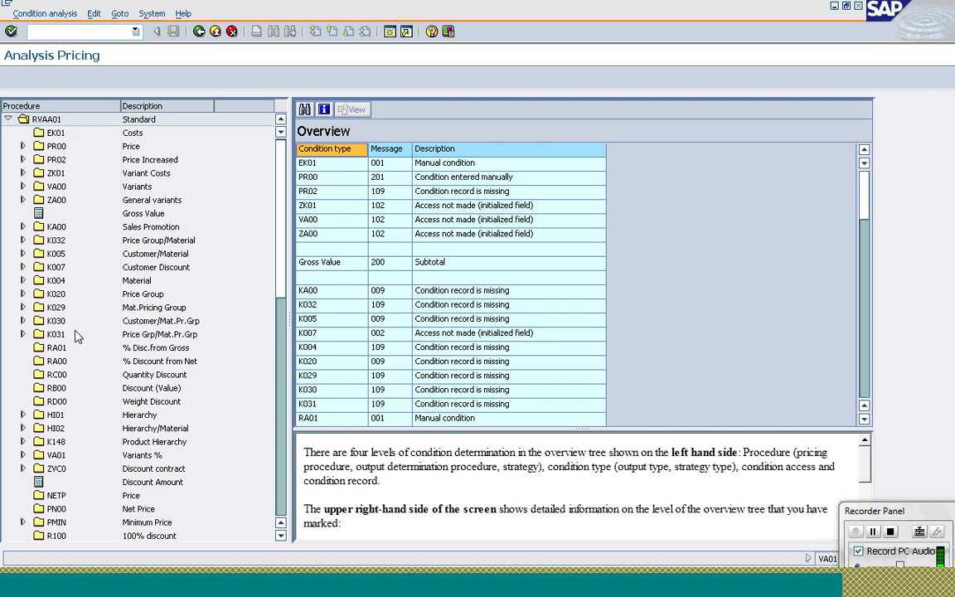
key("Down")
key("Down")
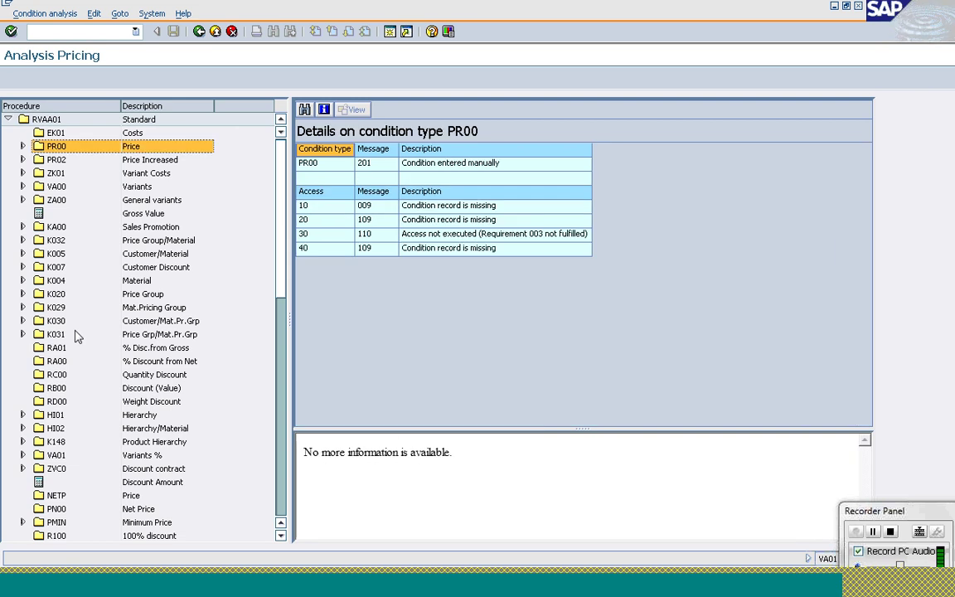
Step: Examine the discount and hierarchy condition types from K030 to HI02 in the pricing analysis and return to the item's conditions
left_click(133, 321)
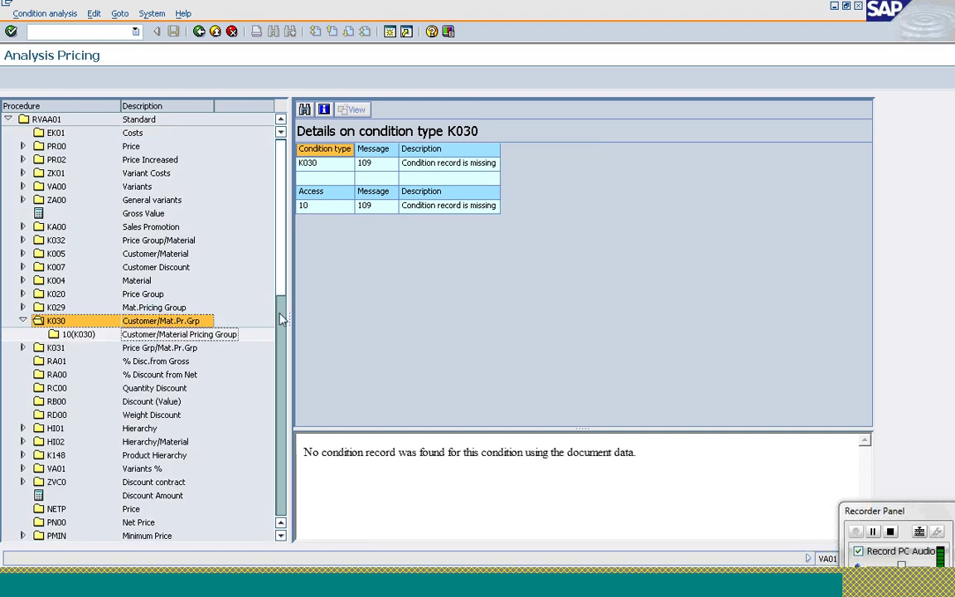
left_click(157, 362)
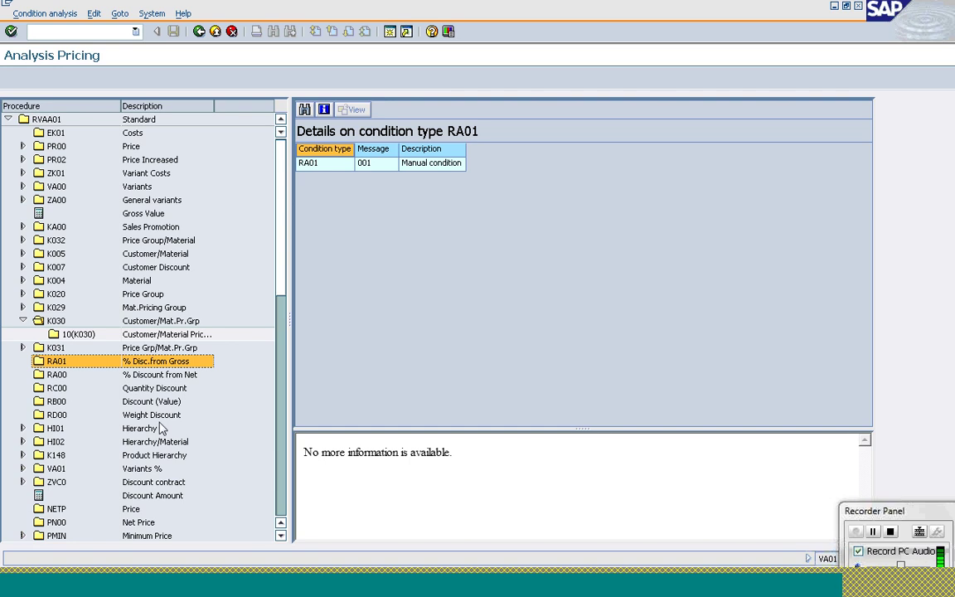
left_click(158, 321)
key("Down")
key("Down")
key("Down")
key("Down")
key("Down")
key("Down")
key("Down")
key("Down")
key("Down")
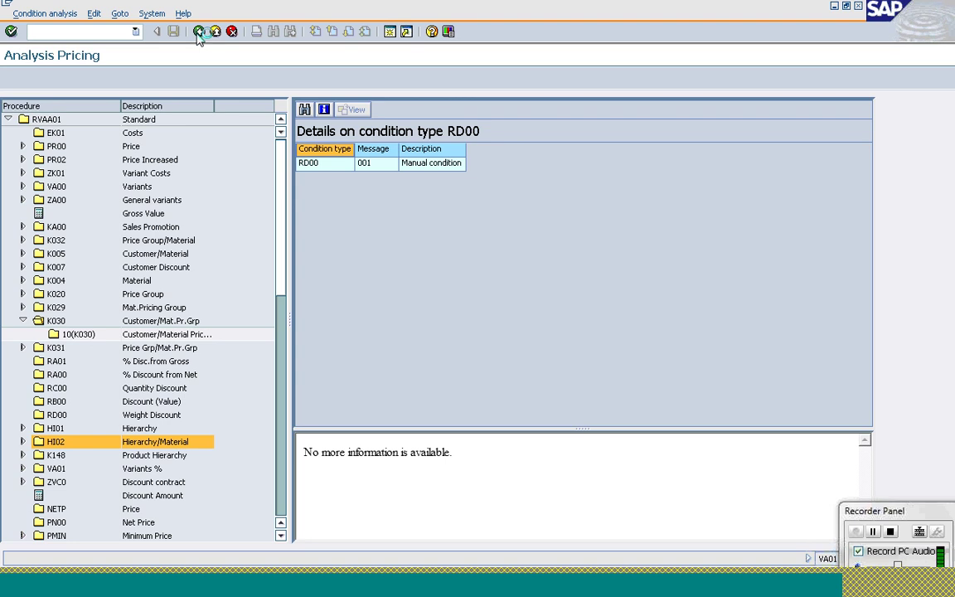
key("Return")
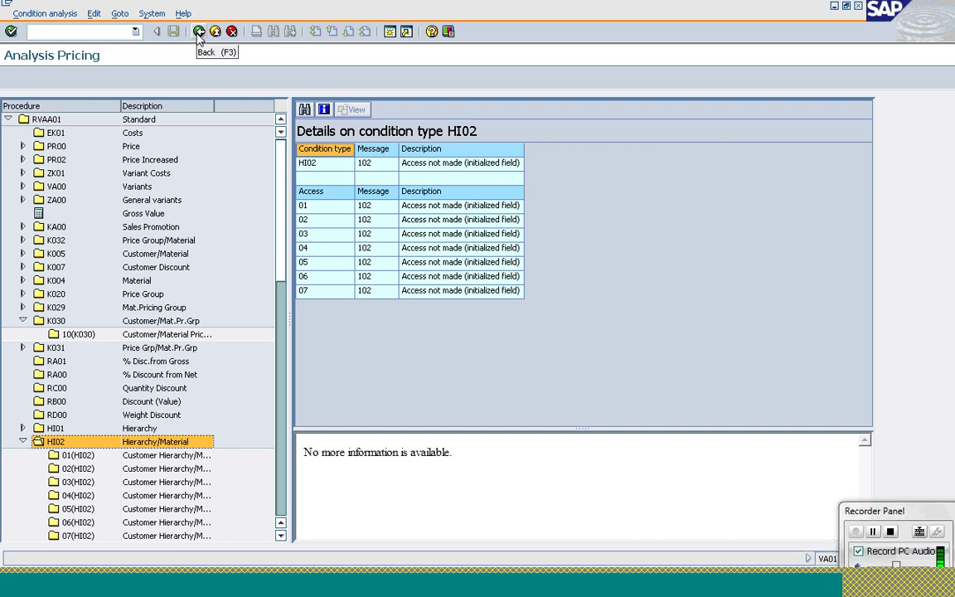
left_click(199, 33)
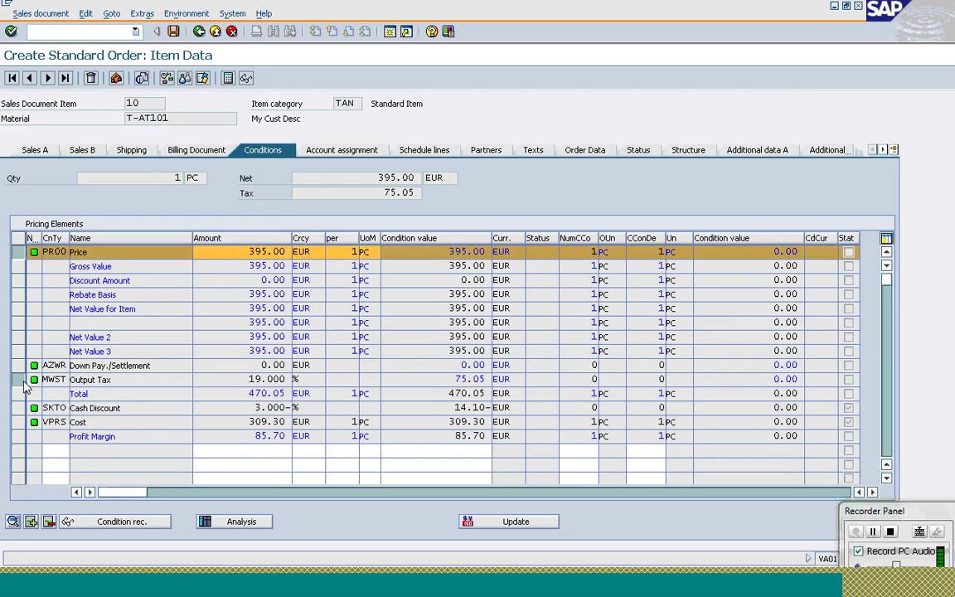
Step: Mark the Output Tax and Cash Discount conditions again and place the cursor in the PR00 price amount
left_click(19, 380)
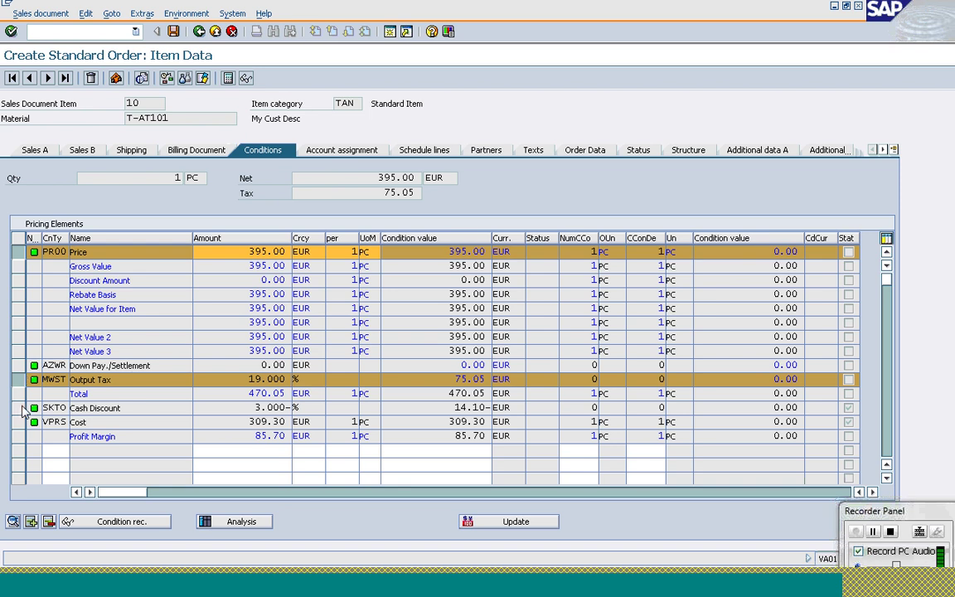
left_click(24, 409)
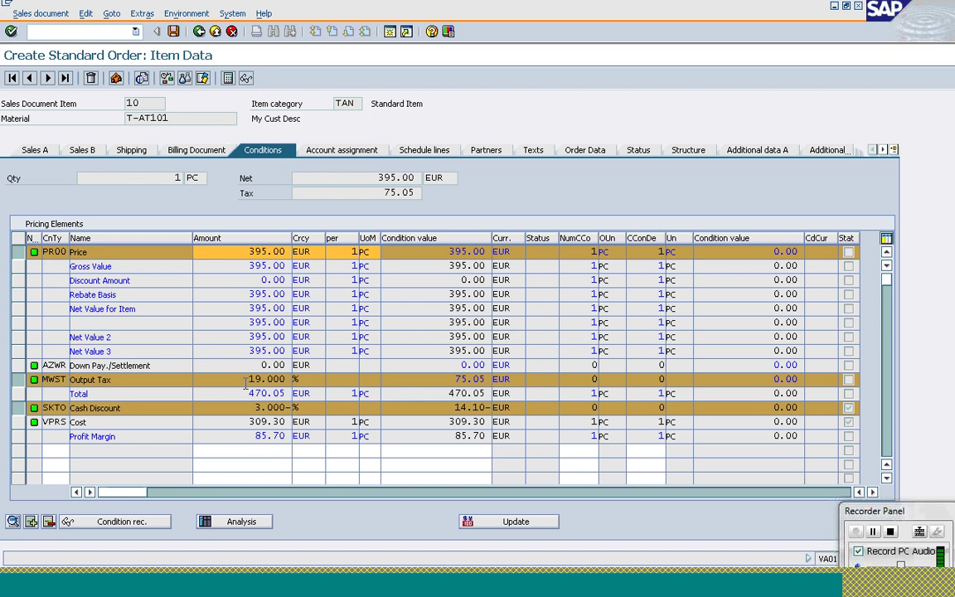
left_click(237, 250)
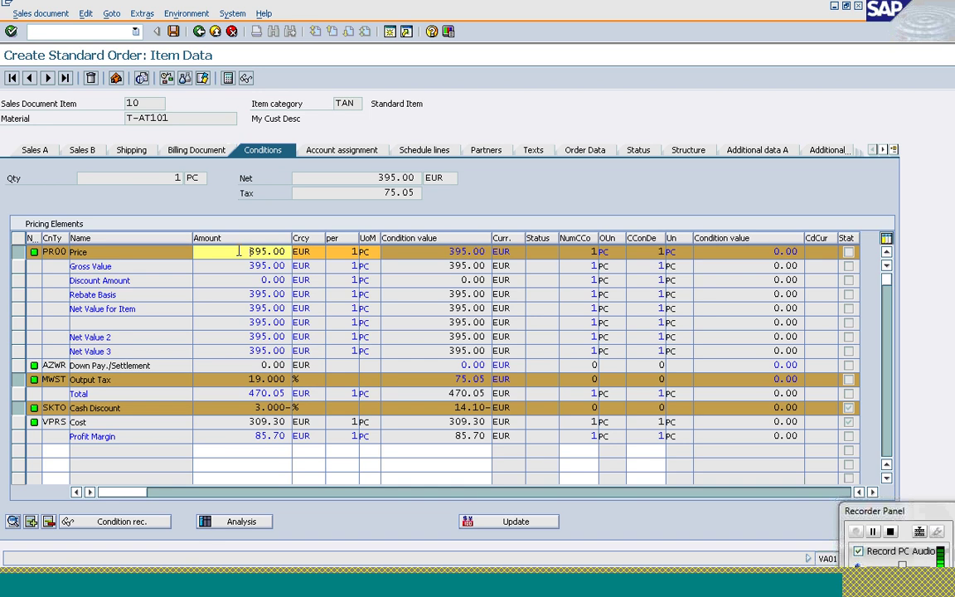
Step: Clear the PR00 price amount in the item's conditions and inspect the status of the condition
key("Delete")
key("Delete")
key("Delete")
key("Delete")
key("Delete")
key("Delete")
key("Return")
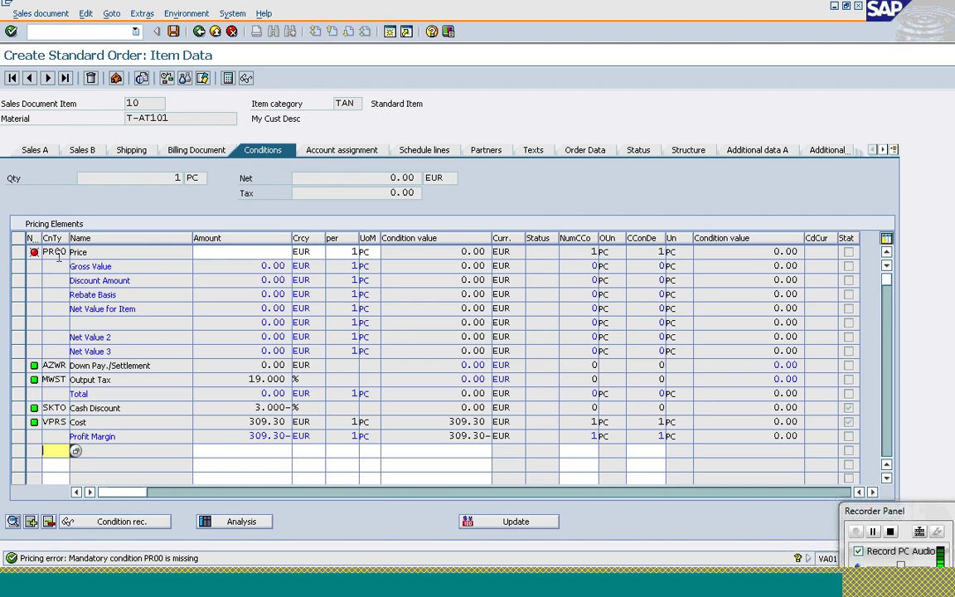
mouse_move(35, 258)
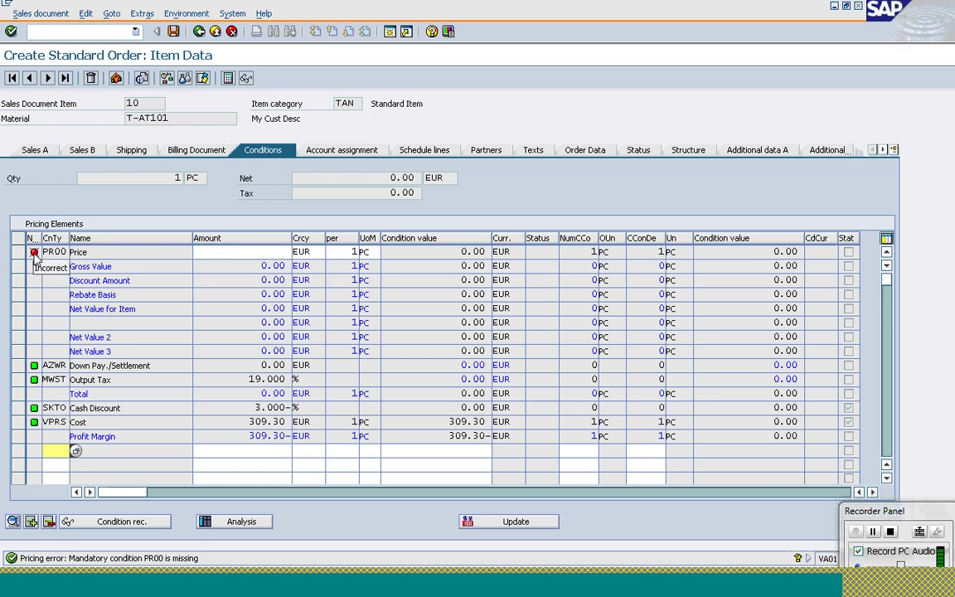
Step: Enter 395 again as the PR00 price amount of the item
left_click(238, 253)
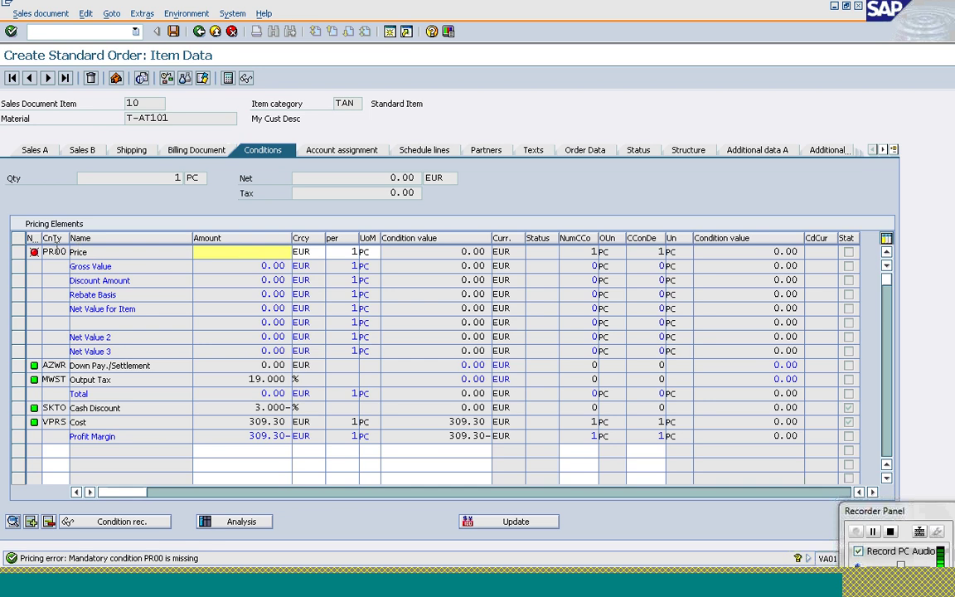
left_click(76, 252)
left_click(243, 253)
type("395")
key("Return")
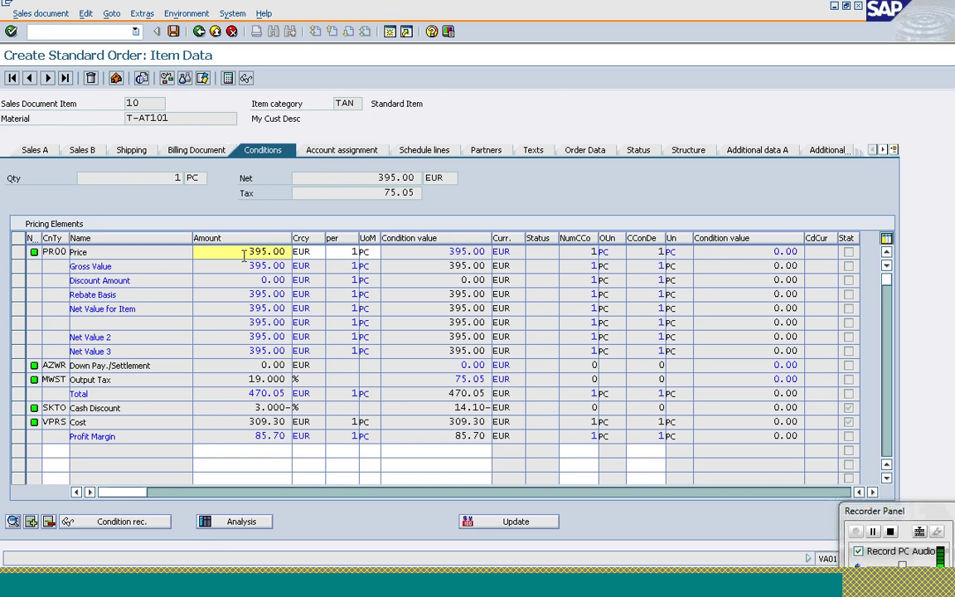
Step: Leave the item data and exit the standard order without saving it
left_click(199, 33)
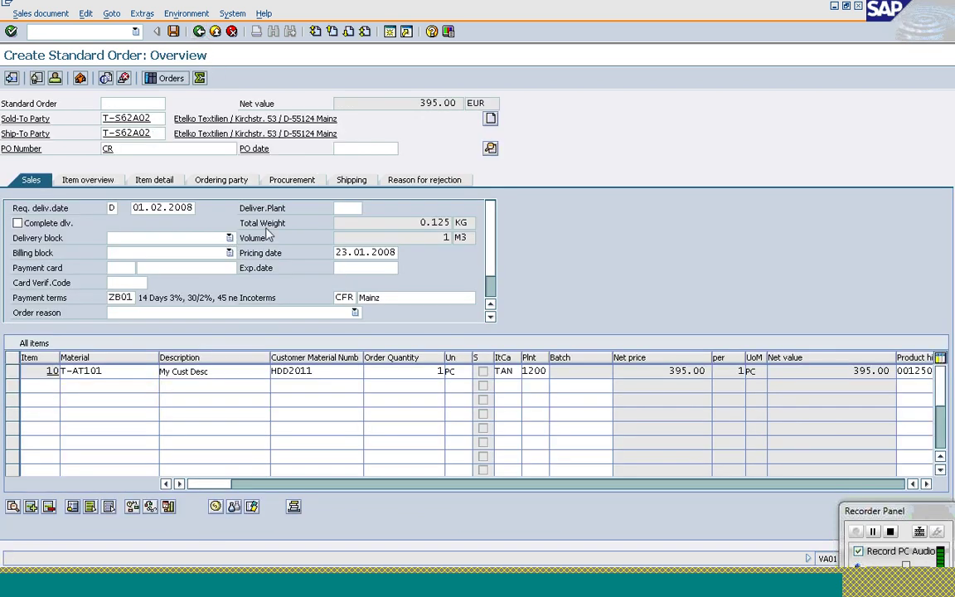
key("F3")
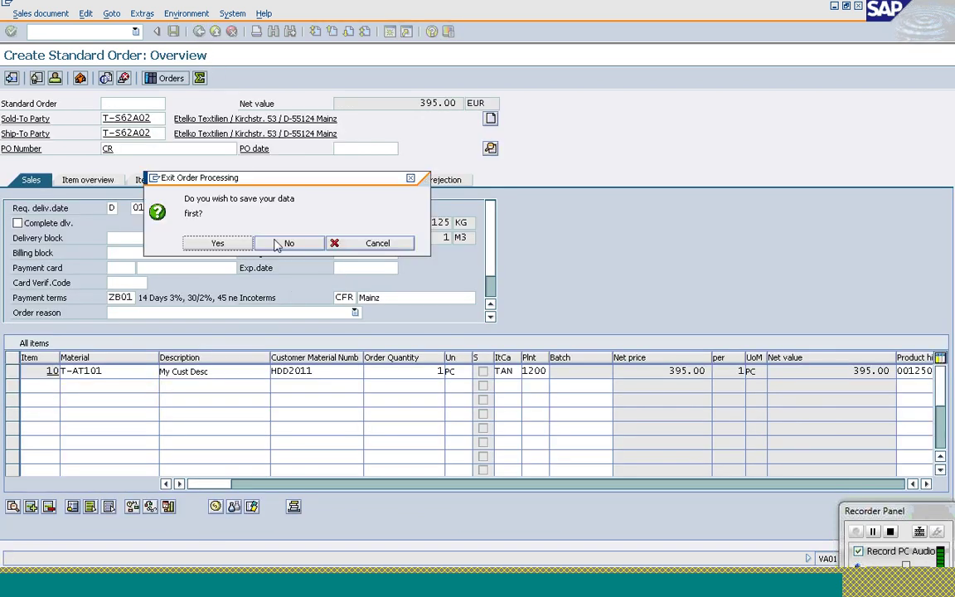
left_click(286, 243)
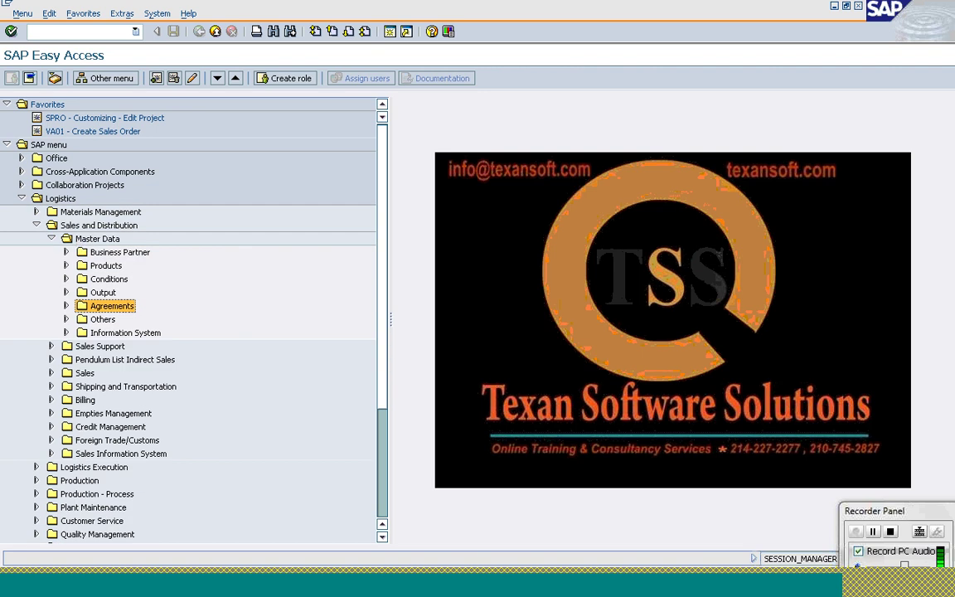
Step: Open the VK31 creation of condition records and start fast entry for Material Price by material with release status
left_click(66, 278)
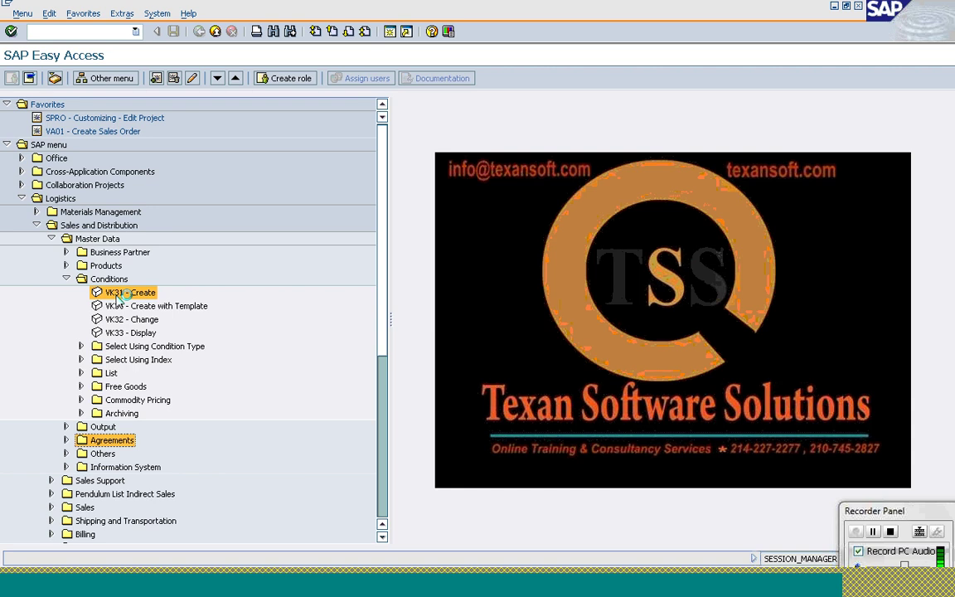
double_click(124, 293)
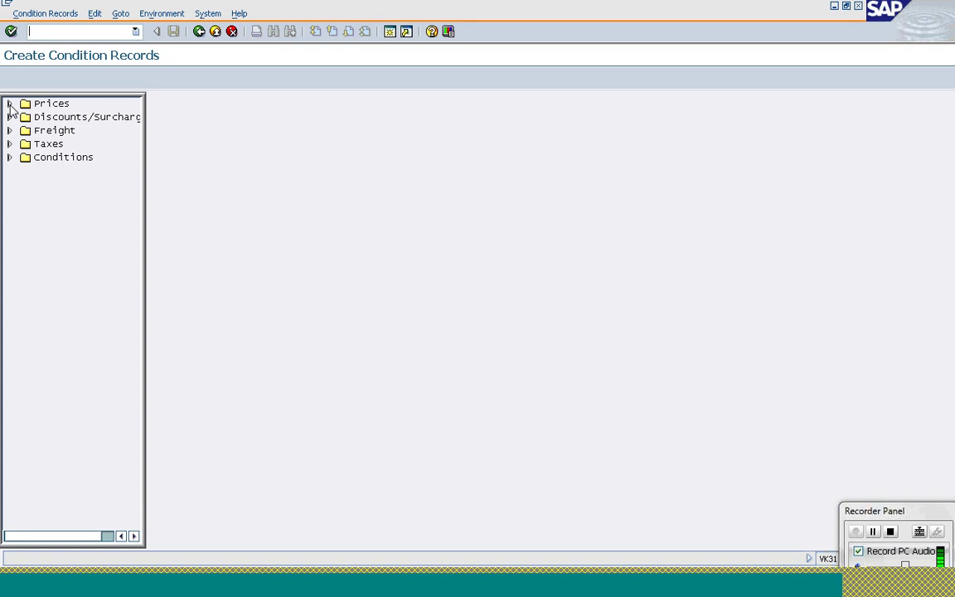
left_click(9, 105)
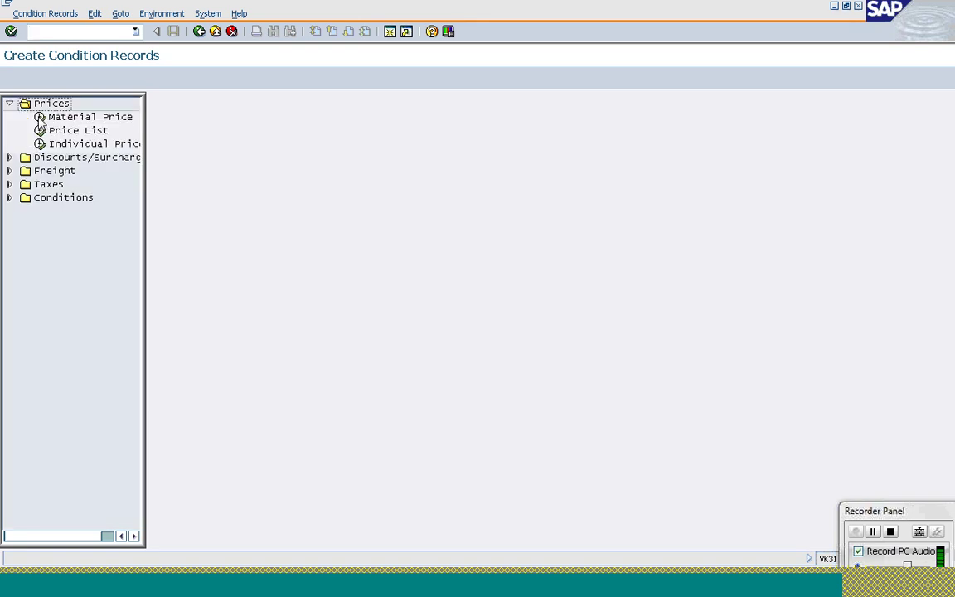
left_click(9, 104)
left_click(9, 105)
left_click(40, 117)
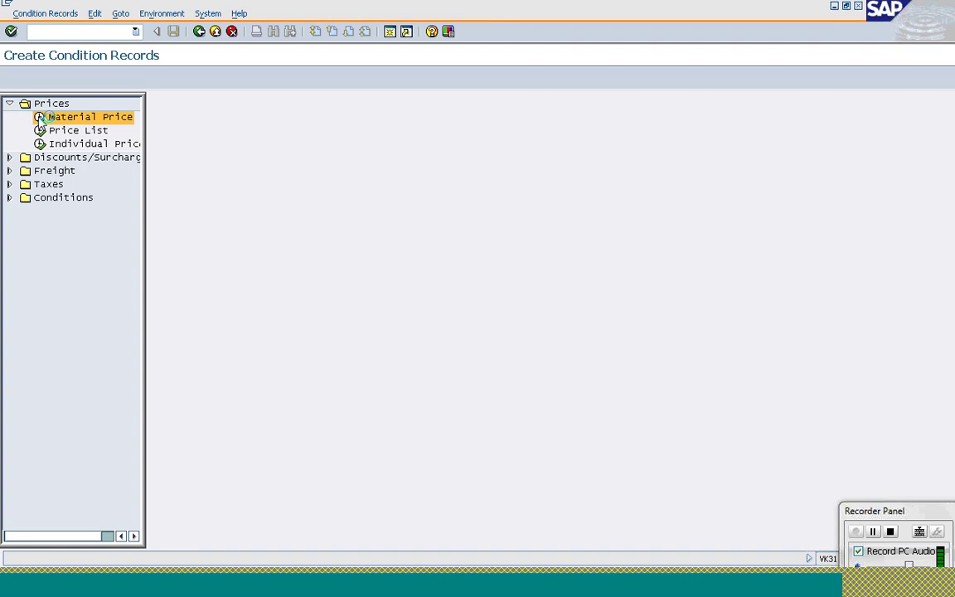
double_click(40, 117)
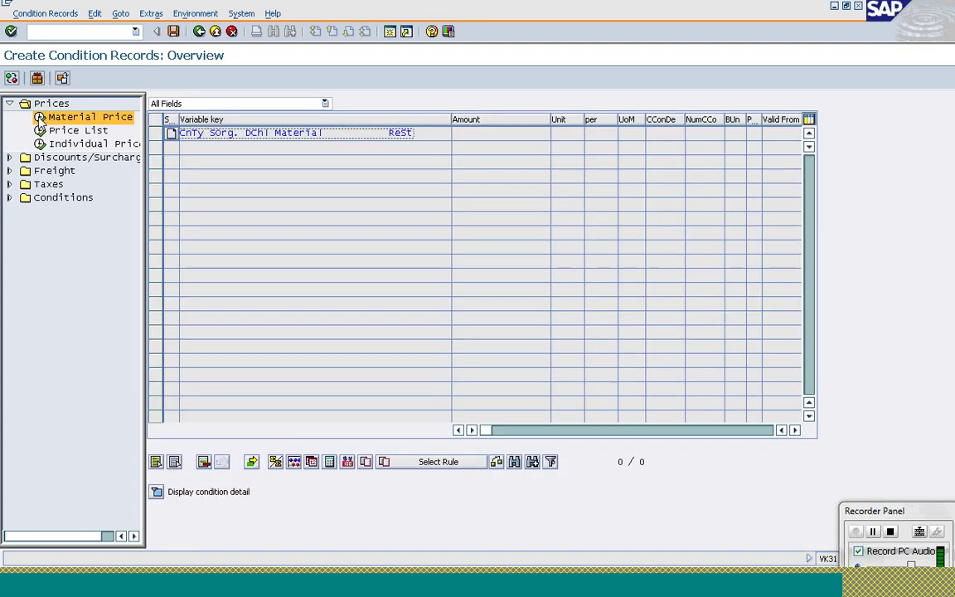
double_click(174, 140)
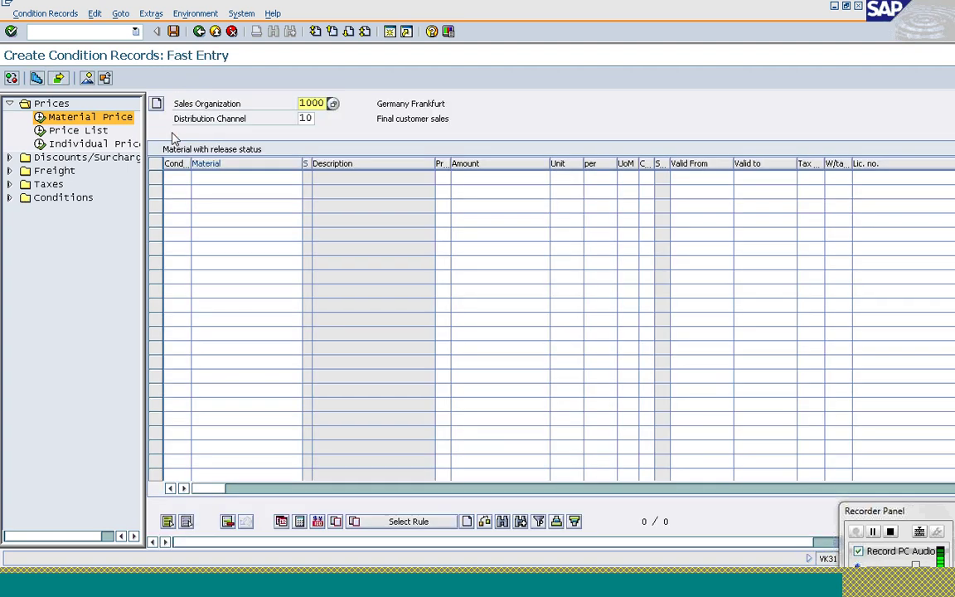
Step: Enter a PR00 condition record for material T-AT101 with an amount of 395
left_click(178, 181)
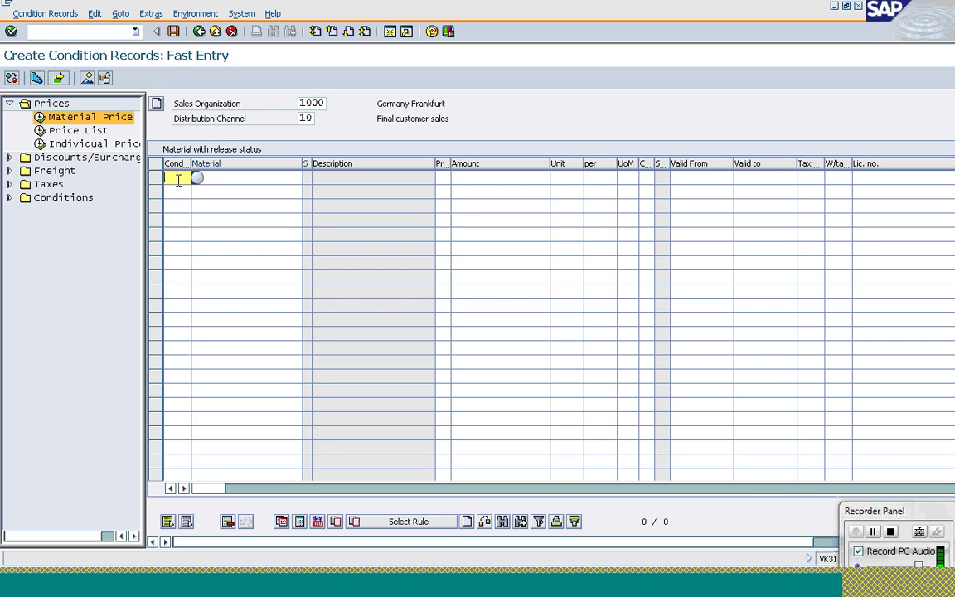
type("PR00")
key("Tab")
type("t-a")
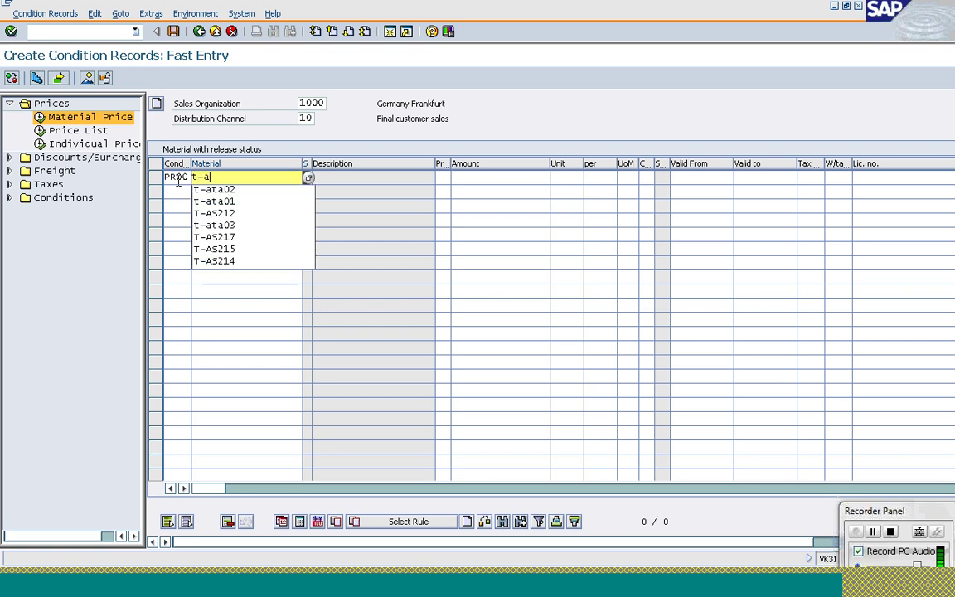
type("t101")
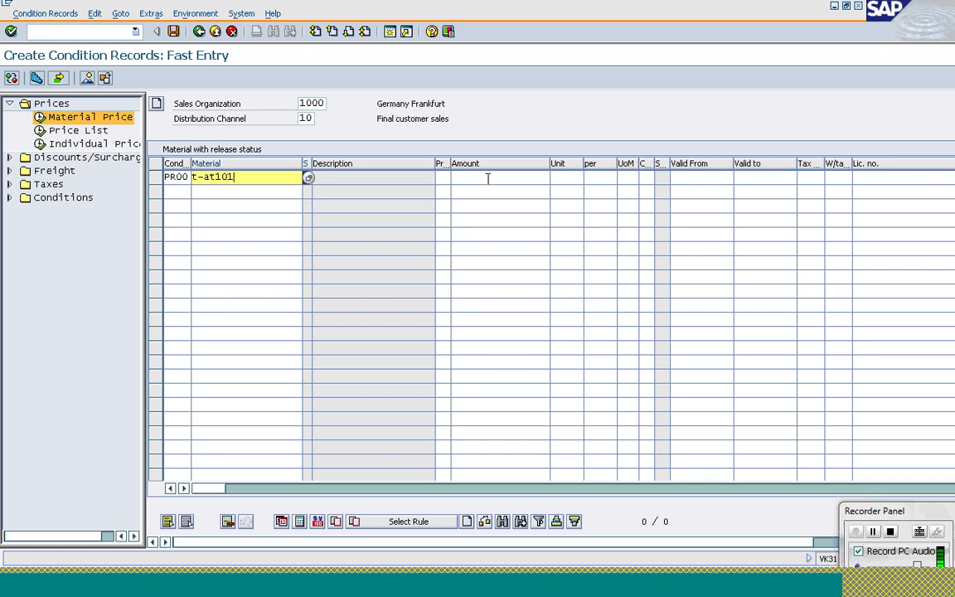
left_click(488, 177)
type("395")
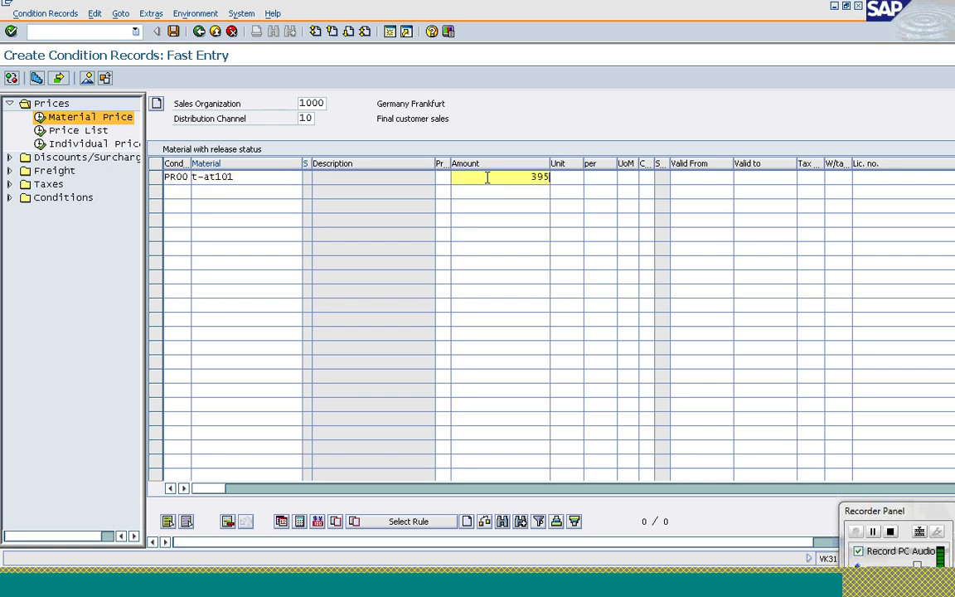
key("Return")
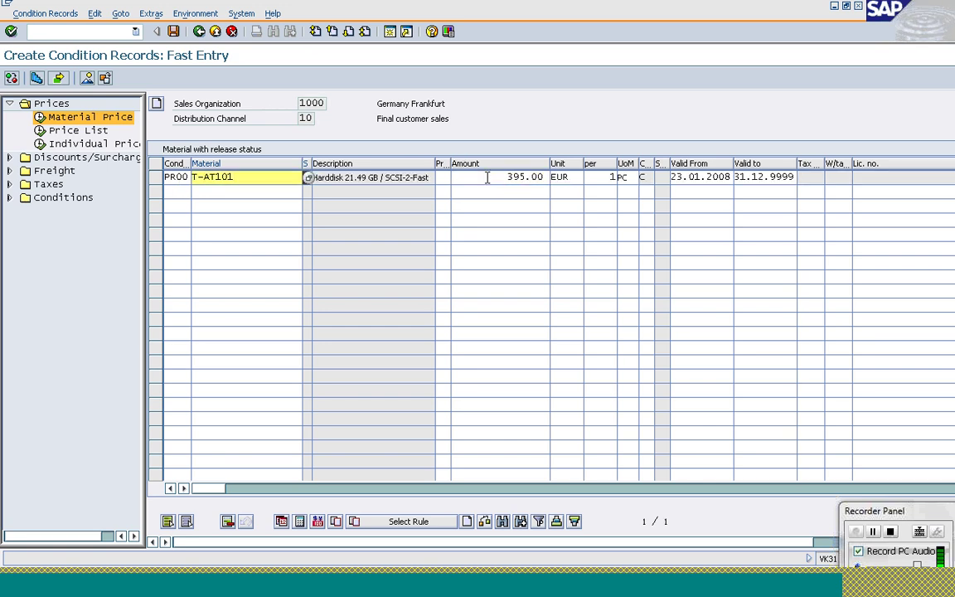
Step: Check the Valid From and Valid To dates of the T-AT101 price and save the condition record
left_click(680, 176)
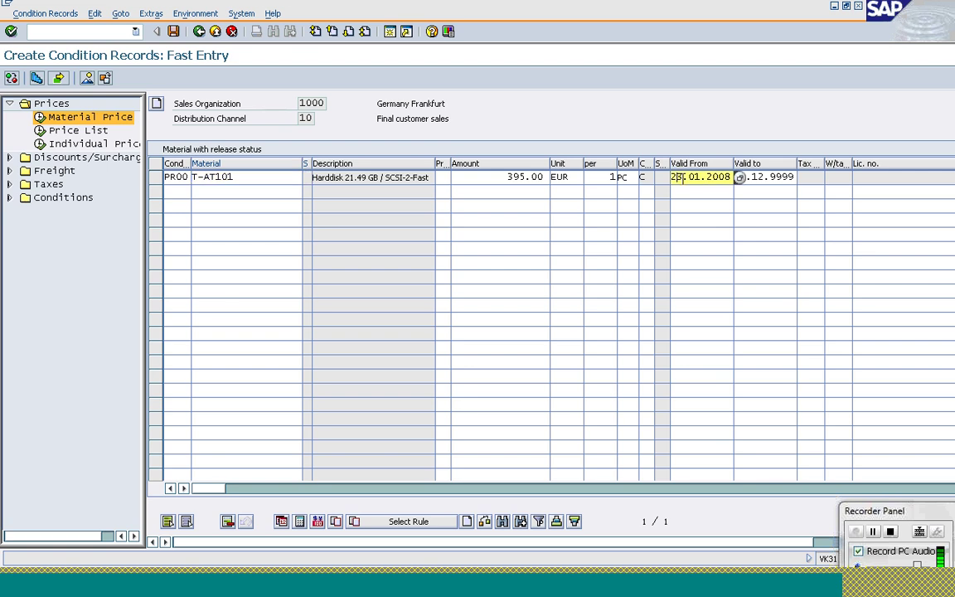
left_click(766, 176)
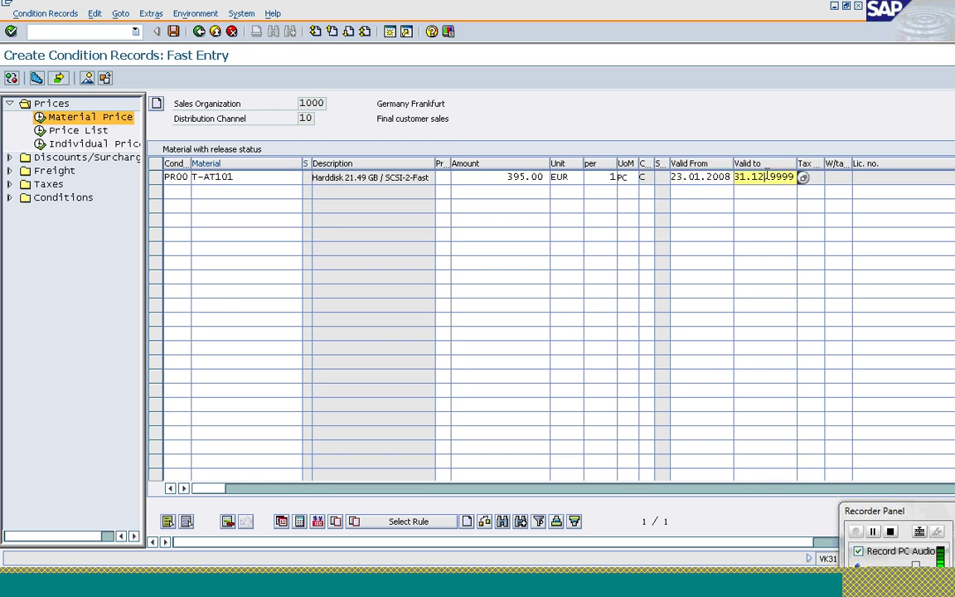
key("Return")
key("ctrl+s")
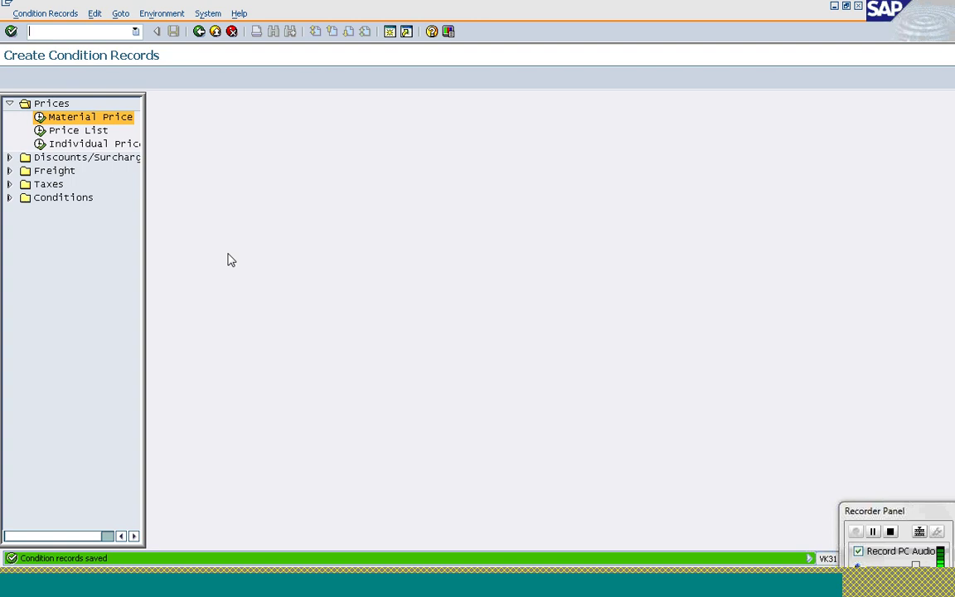
Step: Start a new standard order of type OR in VA01 and enter the sold-to party and PO number CR
left_click(78, 31)
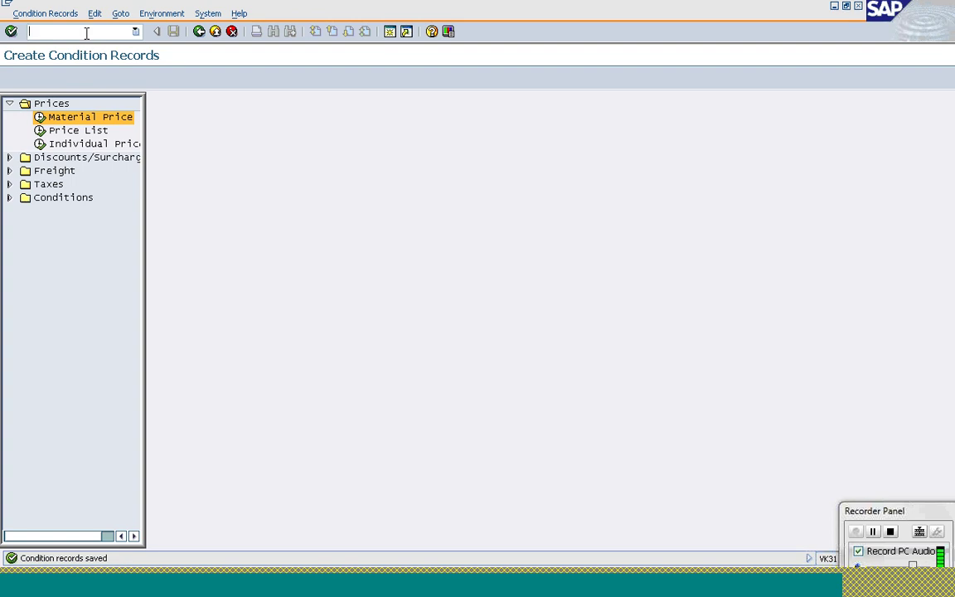
type("/")
type("nvk11")
key("Return")
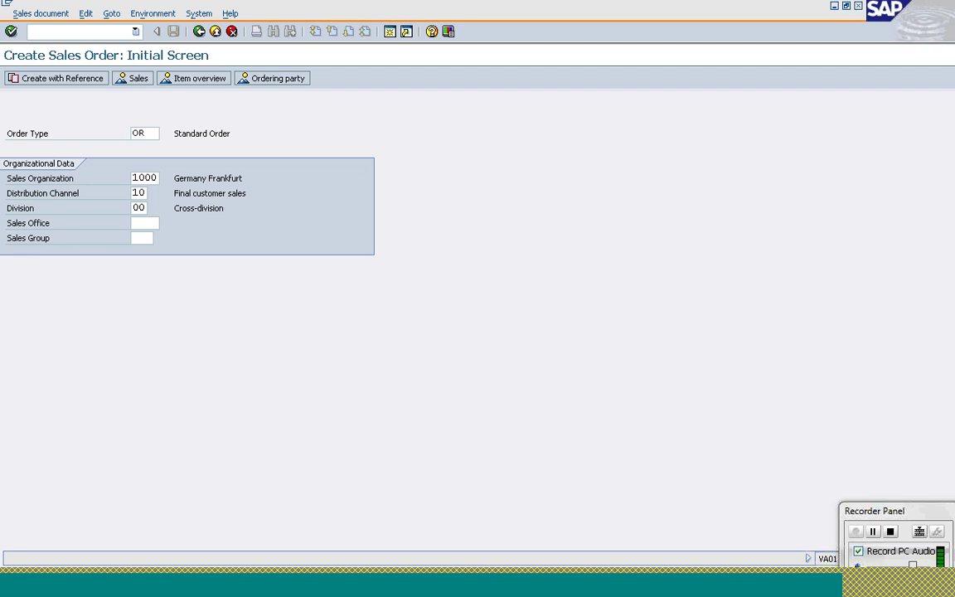
key("Return")
left_click(125, 134)
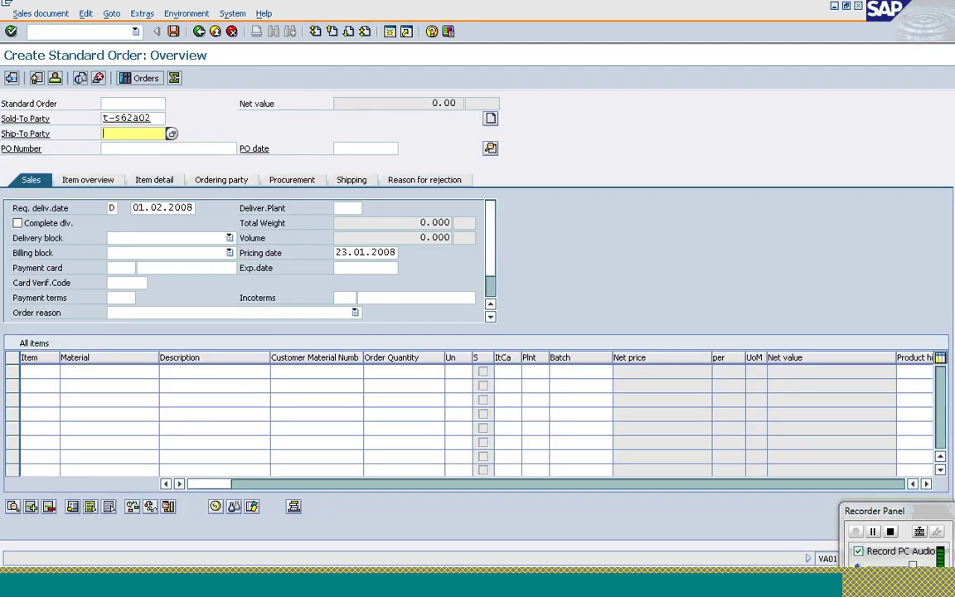
key("Tab")
type("CR")
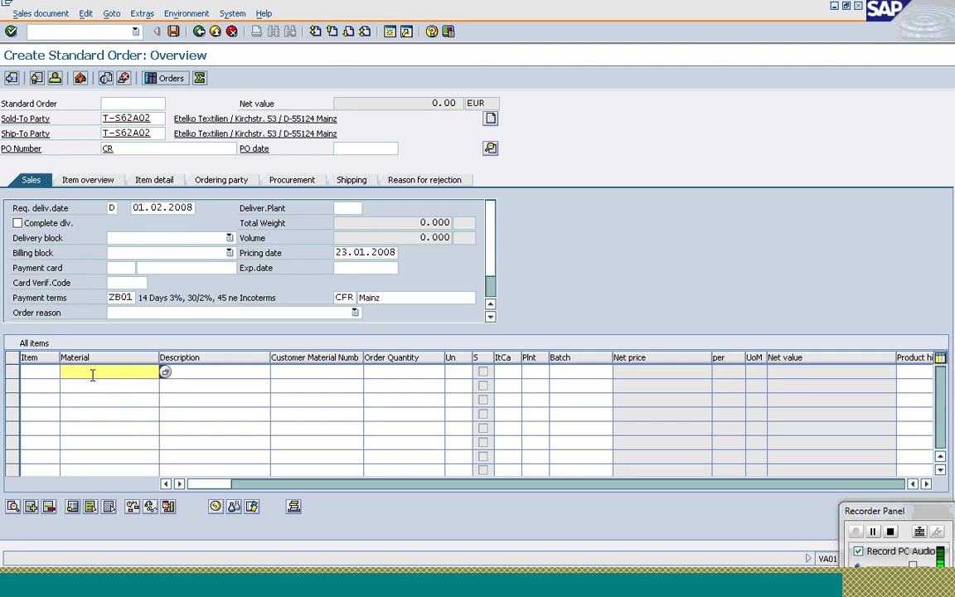
Step: Add material T-AT101 with an order quantity of 1 as the first item
left_click(92, 375)
key("Down")
key("Tab")
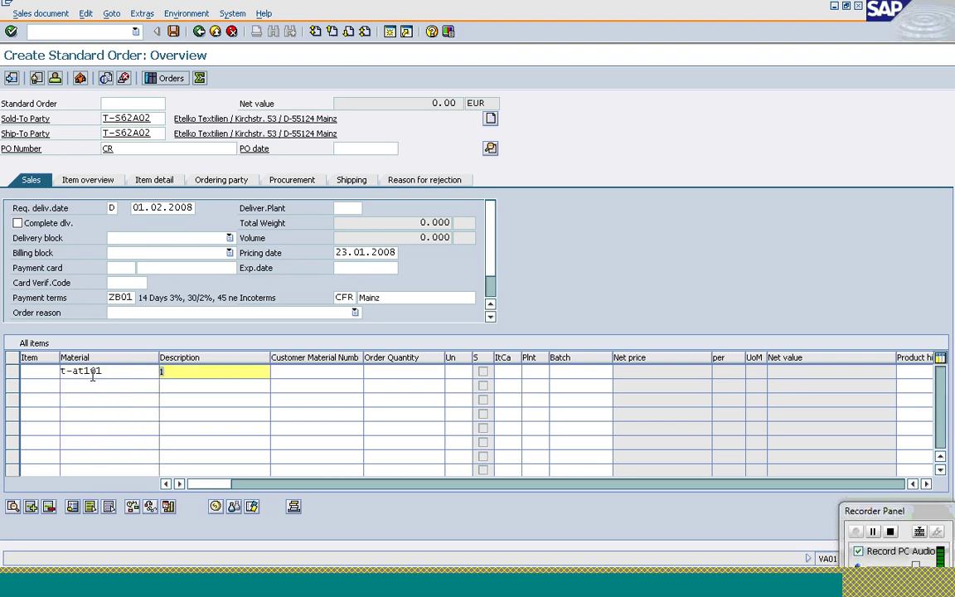
key("Tab")
key("Tab")
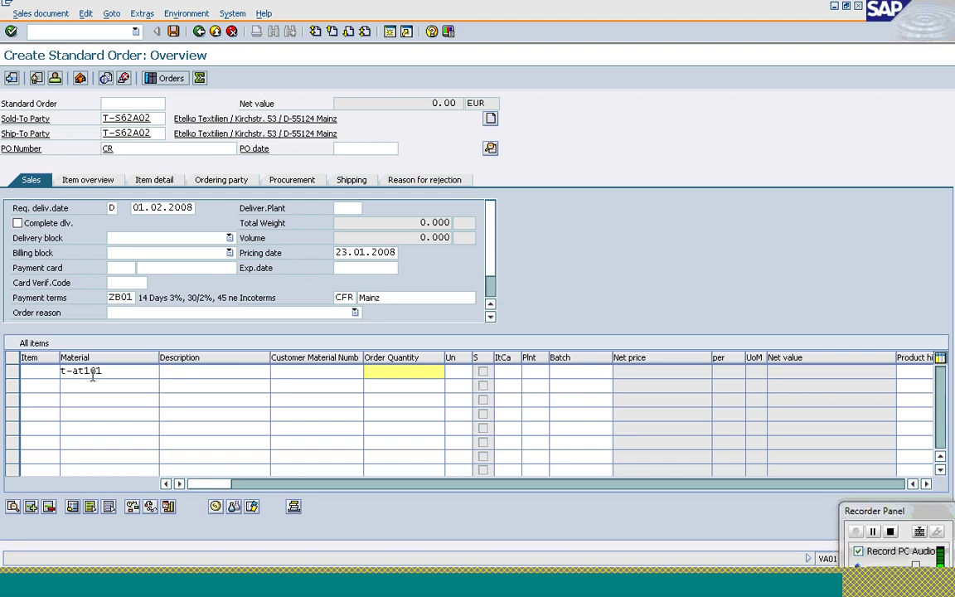
type("1")
key("Return")
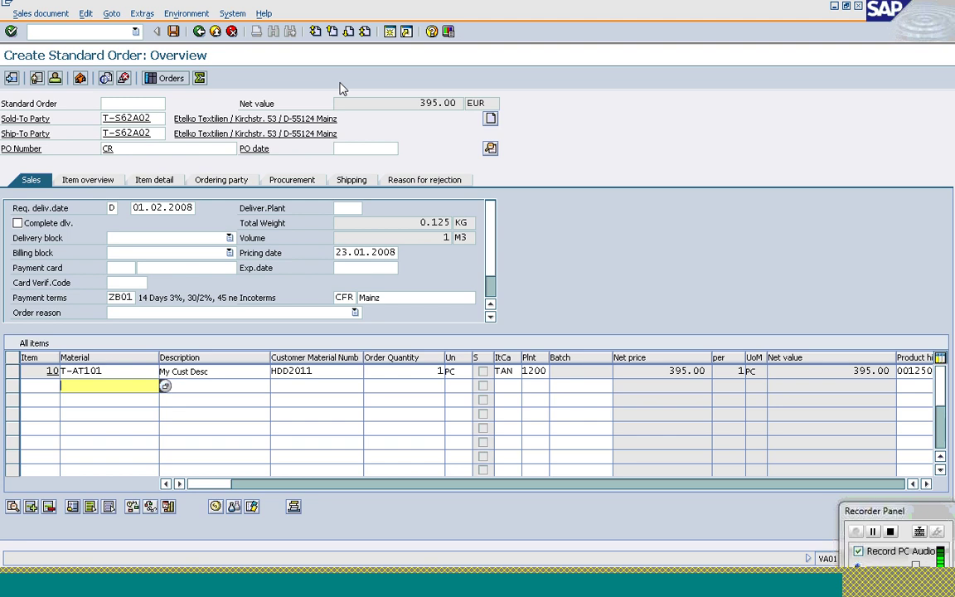
Step: Open the conditions of item 10 and enter 400 as the PR00 price amount
left_click(459, 103)
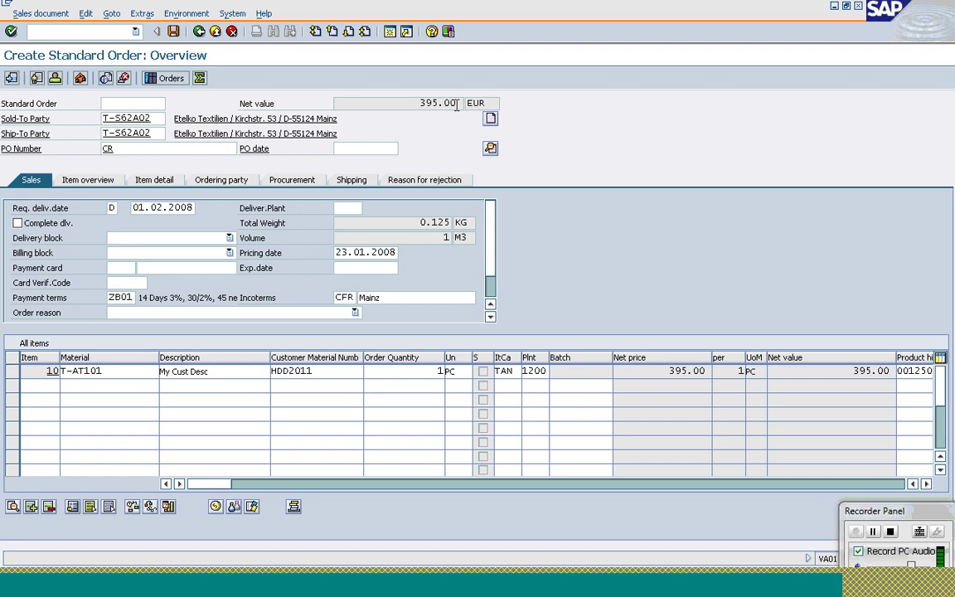
left_click(330, 373)
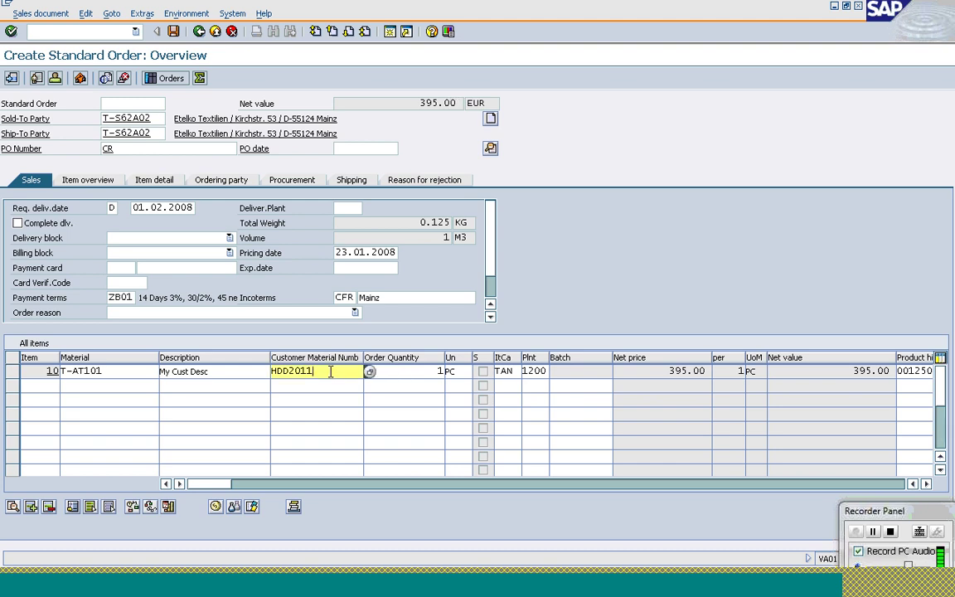
double_click(330, 372)
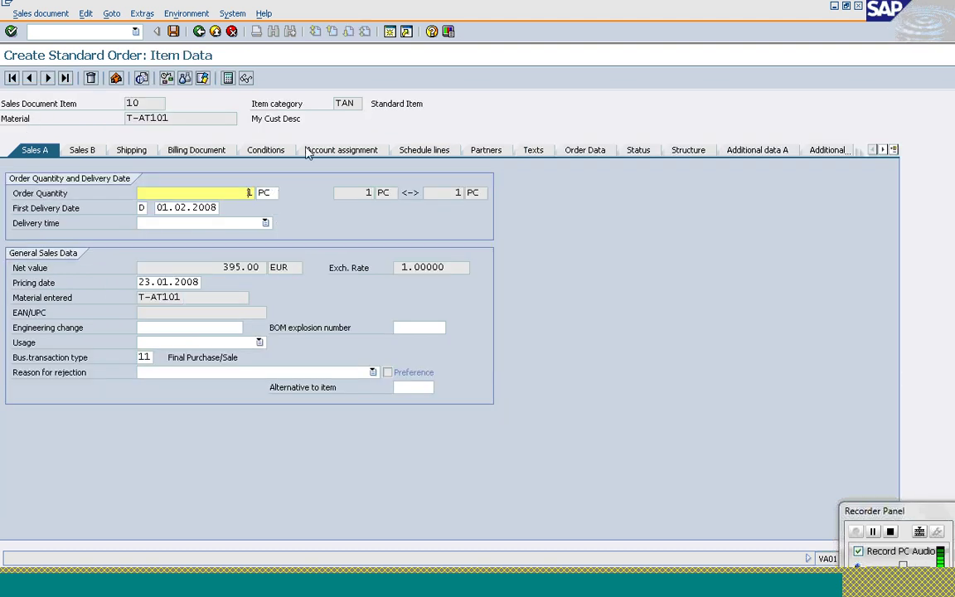
key("Return")
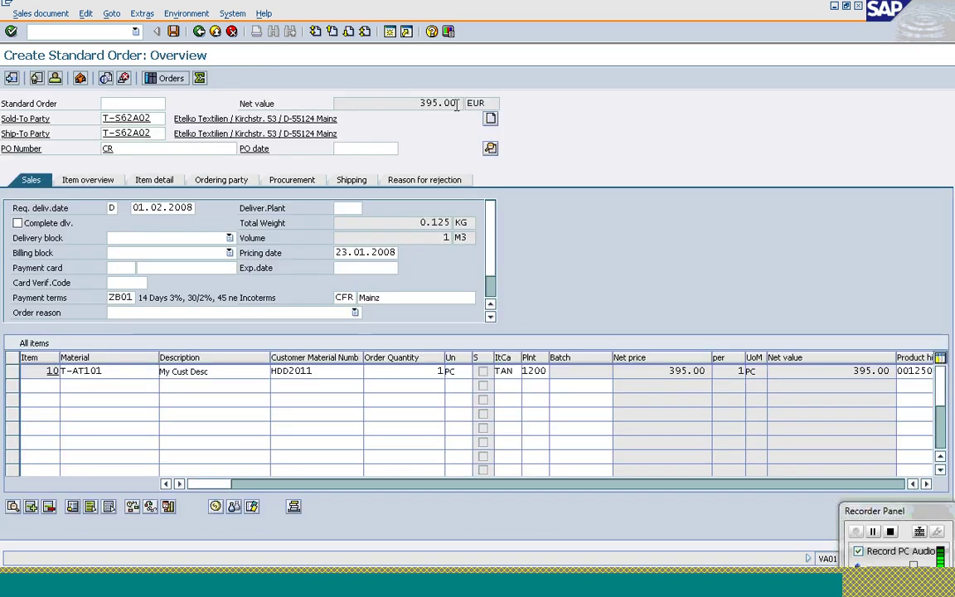
left_click(264, 252)
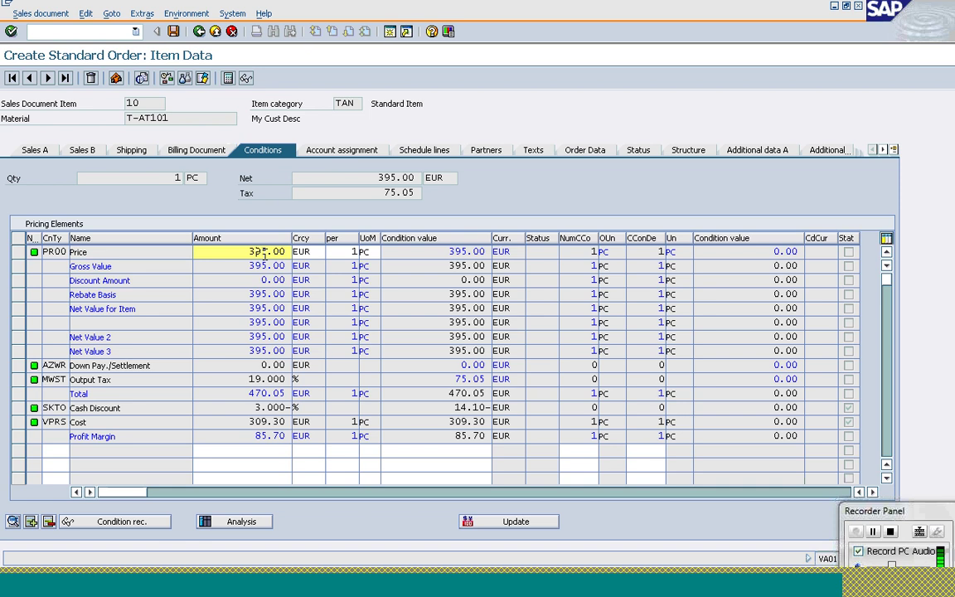
type("8")
type("400")
key("Return")
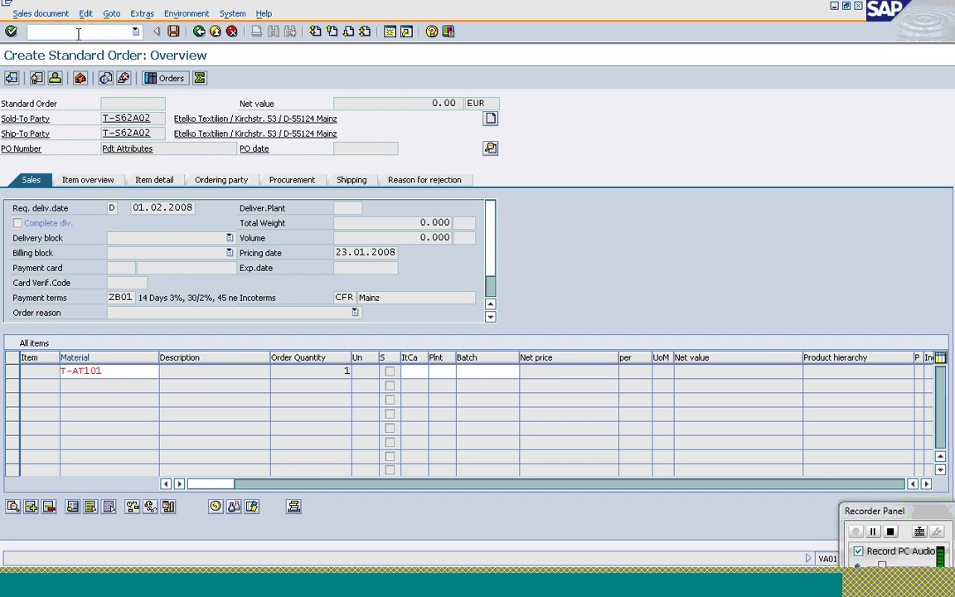
Step: Leave the order with the rejected T-AT101 item and open transaction VK12 for changing condition records
left_click(78, 33)
type("/nvk12")
key("Return")
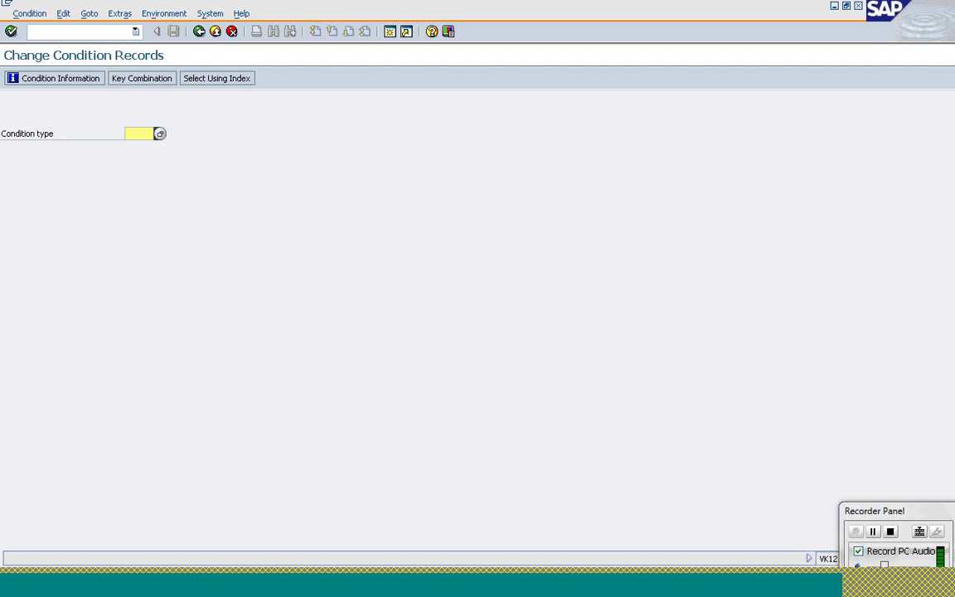
Step: Display the PR00 condition record of material T-AT101 for changing, using the key combination Material with release status
type("pr")
key("Down")
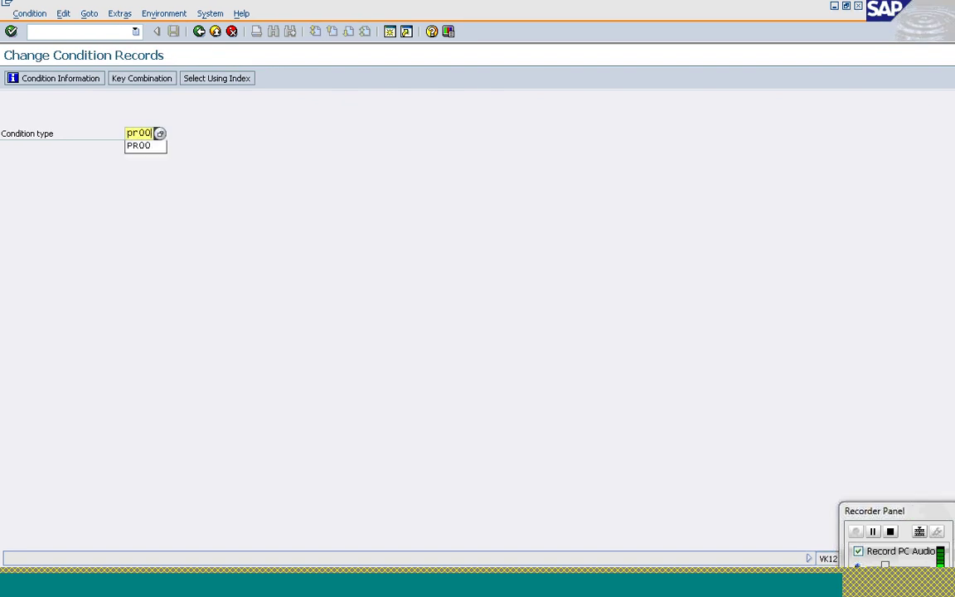
key("Return")
key("Down")
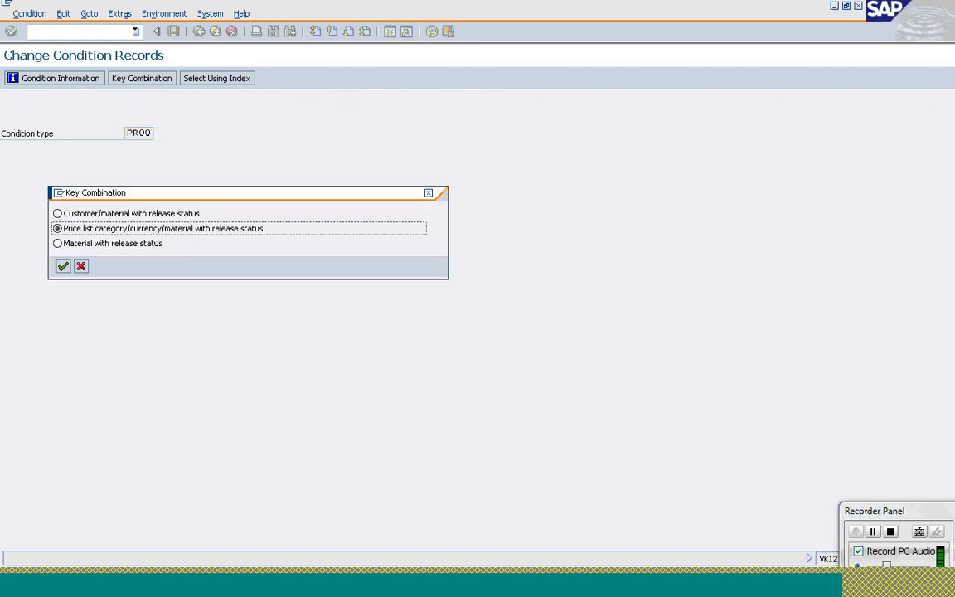
key("Down")
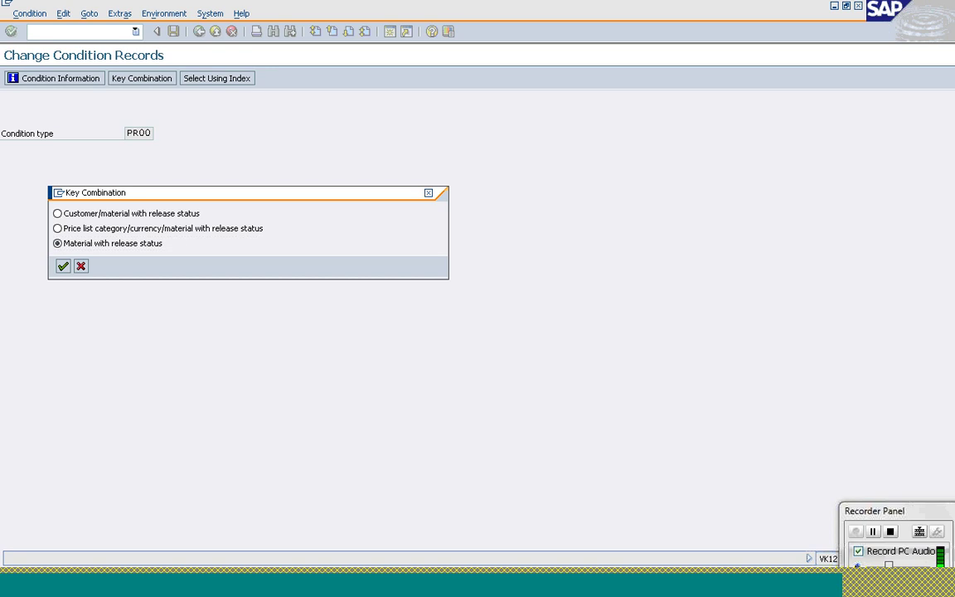
key("Return")
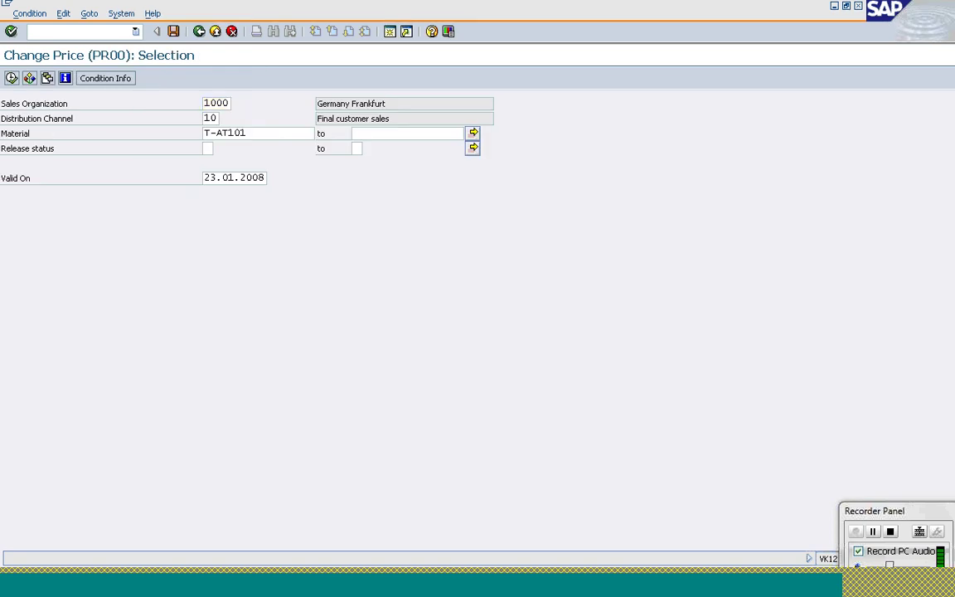
key("F8")
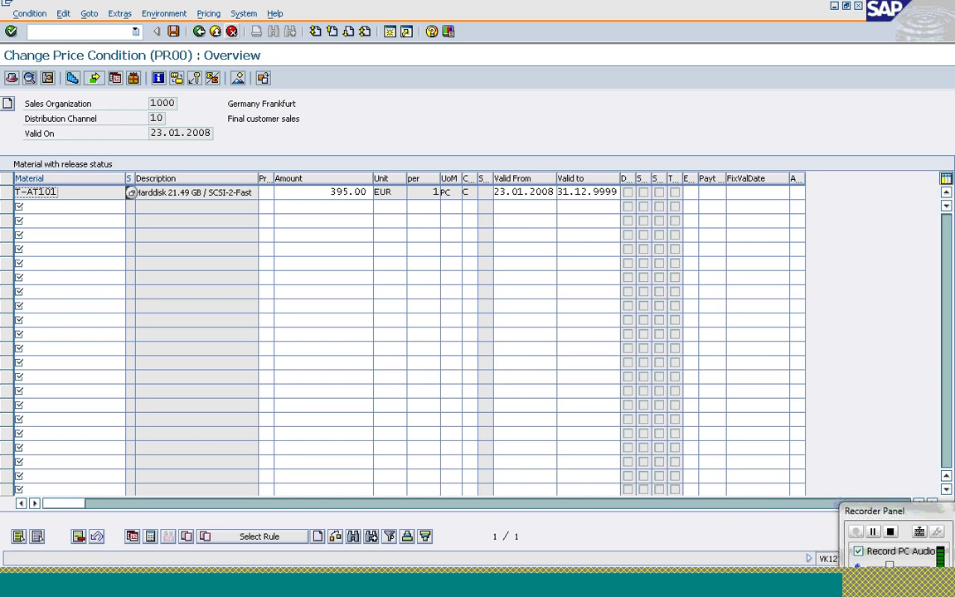
Step: Set the valid-to date of the T-AT101 price record to 25.01.2008 and save the condition record
left_click(581, 191)
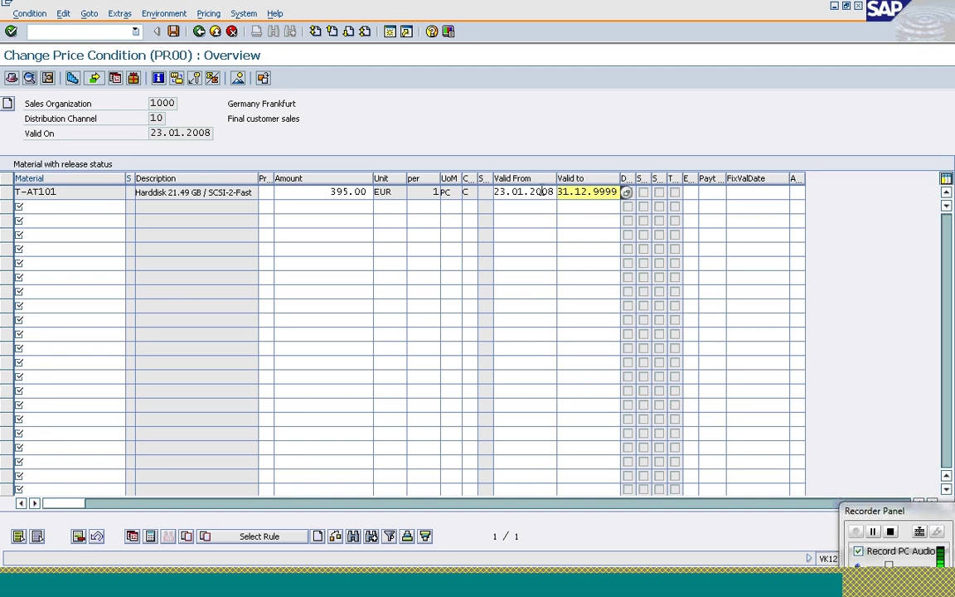
type("25.01.2008")
key("Return")
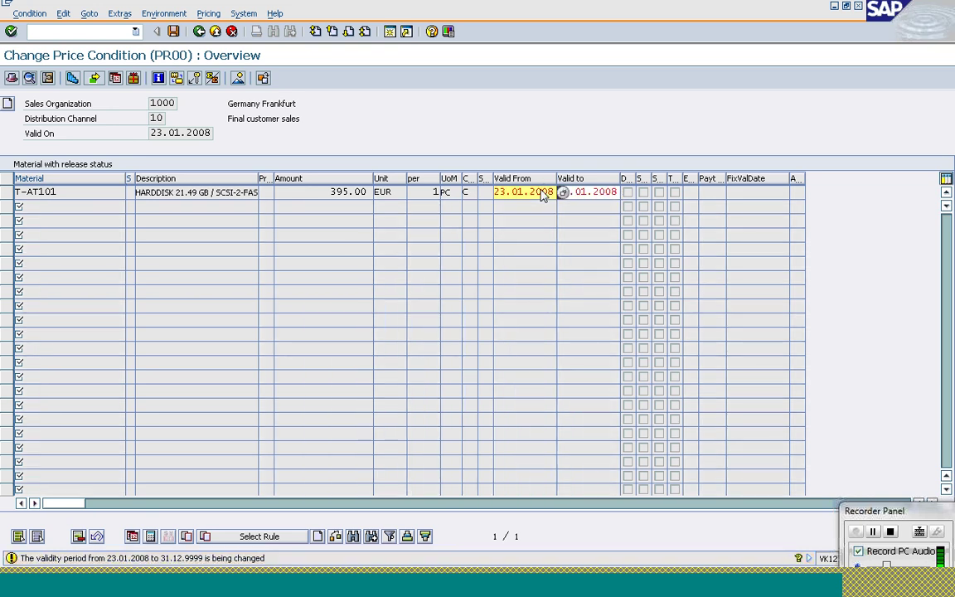
key("Return")
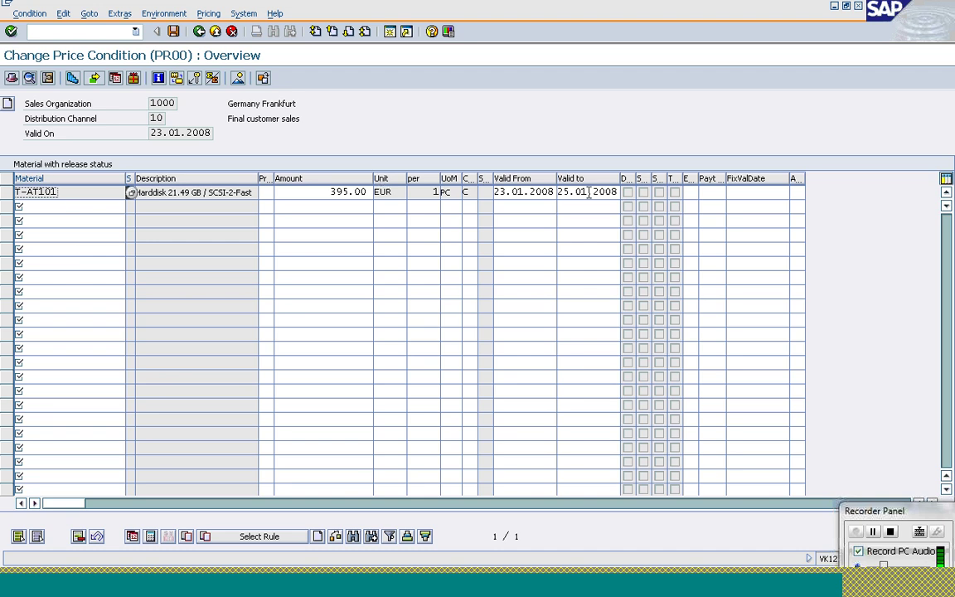
left_click(172, 33)
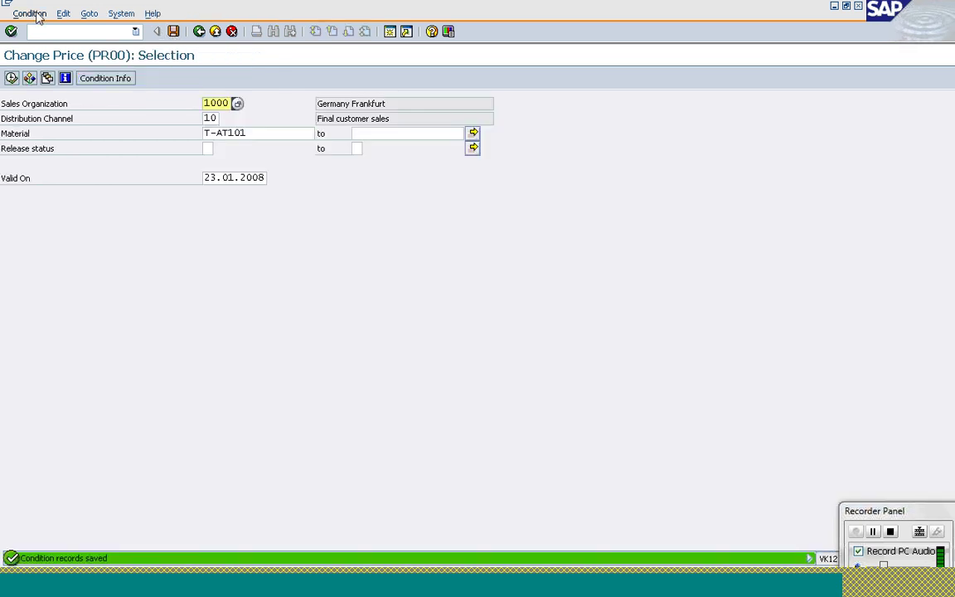
Step: Start creating a new PR00 price condition and enter material T-AT101 with an amount of 410
left_click(29, 13)
left_click(38, 30)
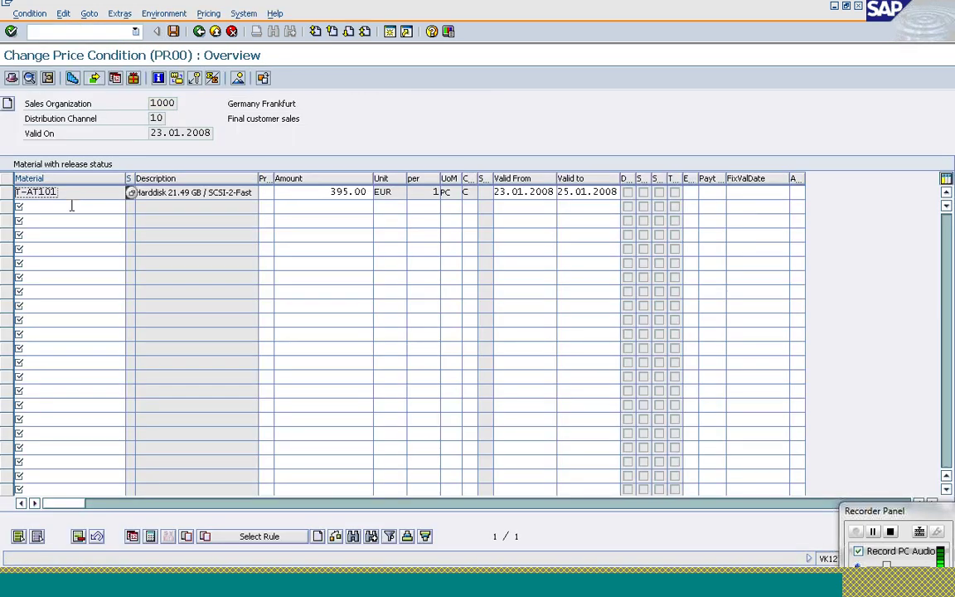
key("F3")
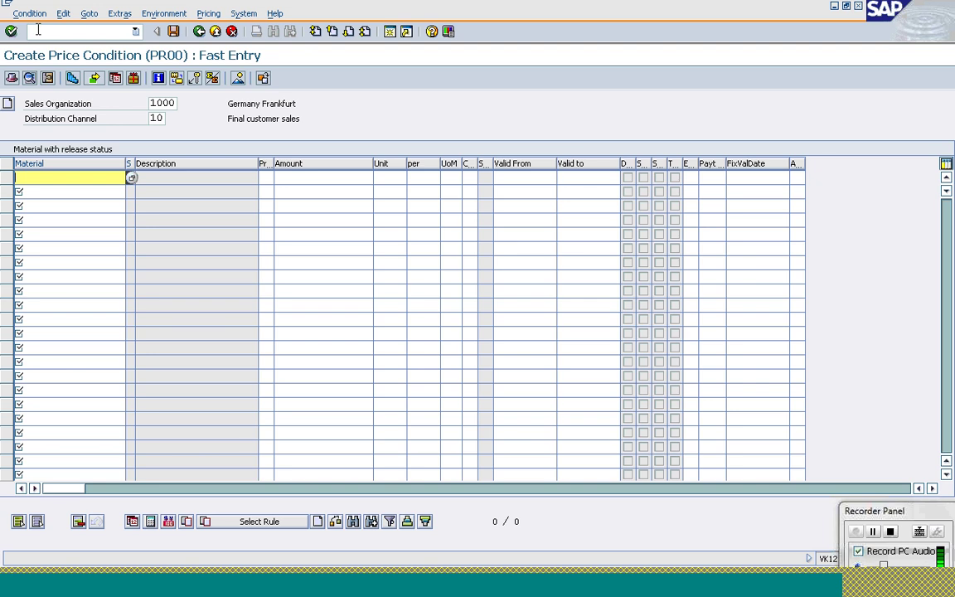
type("t-")
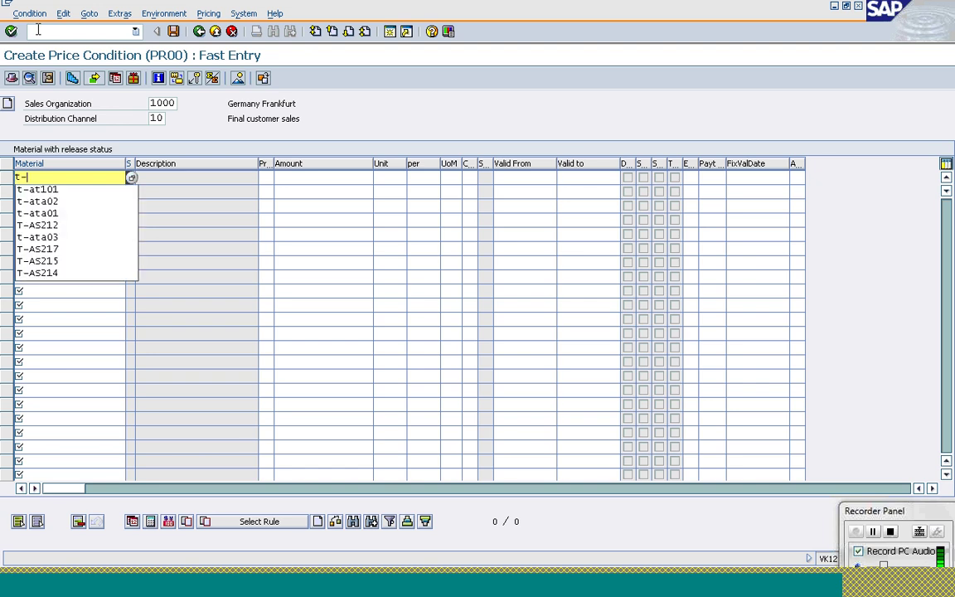
key("Down")
key("Return")
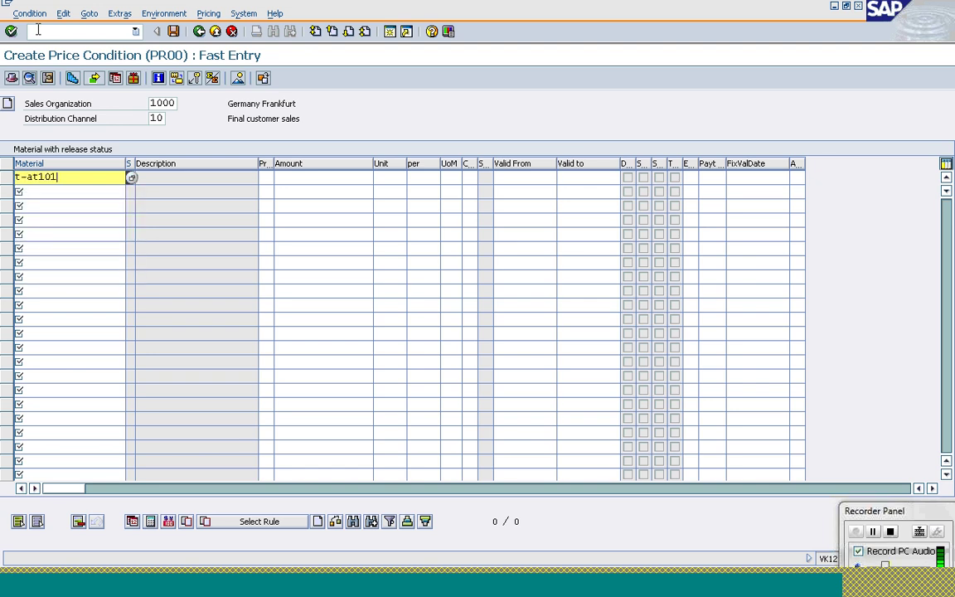
left_click(299, 179)
type("410")
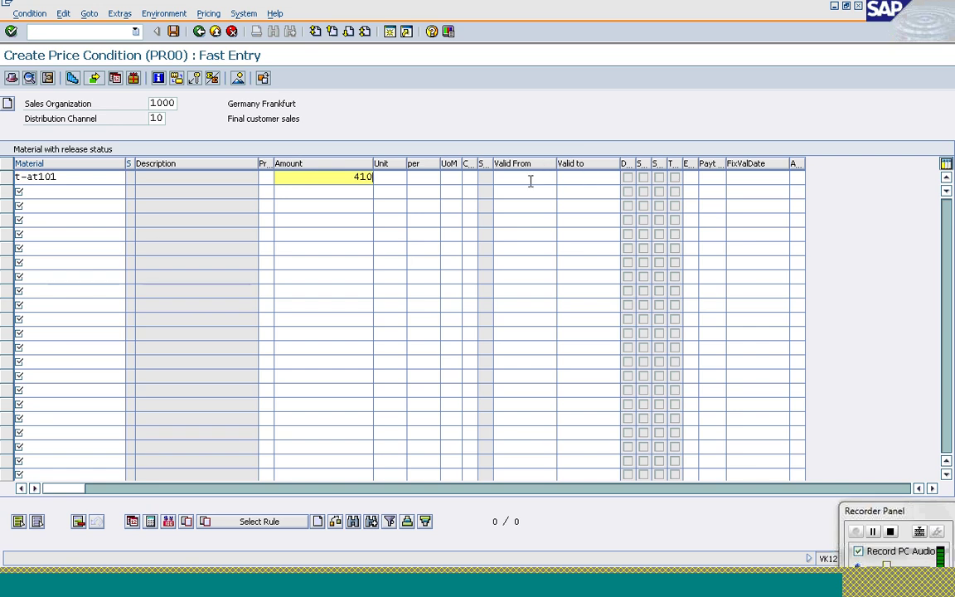
Step: Set the new T-AT101 price record's validity from 26.01.2008 to 31.01.2008 and save it
left_click(531, 181)
type("26.0")
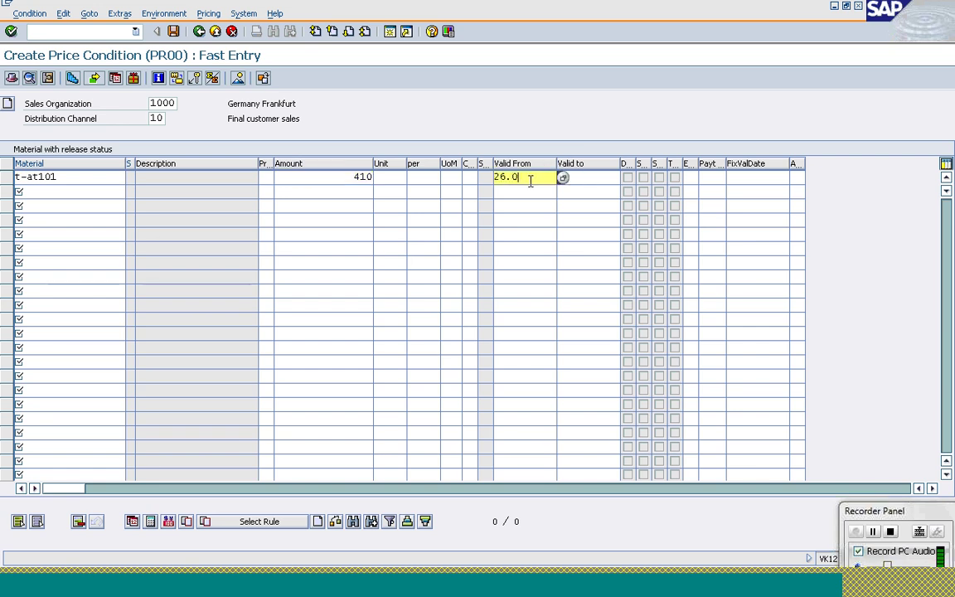
type("1.2008")
key("Tab")
type("31.")
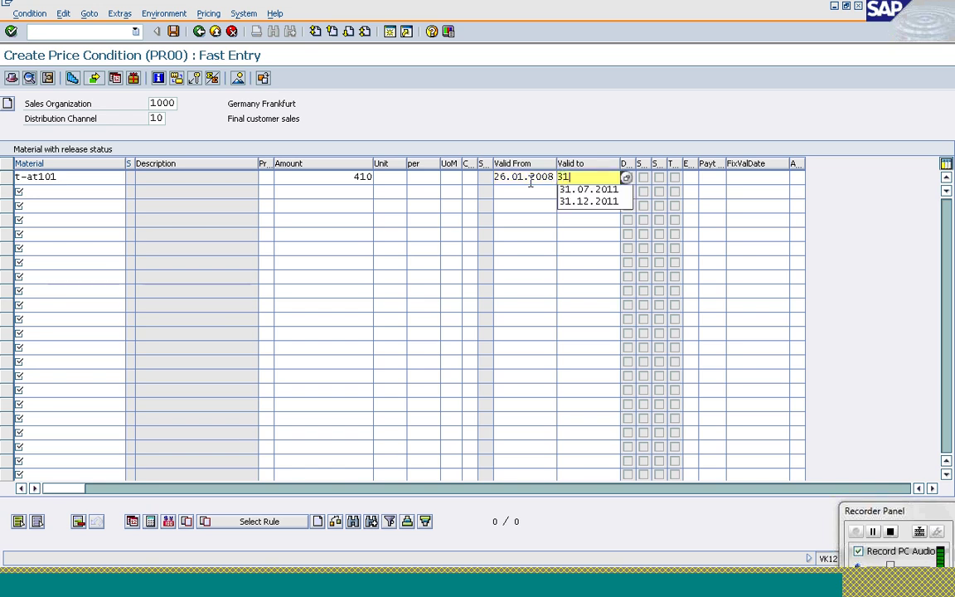
type("01.2")
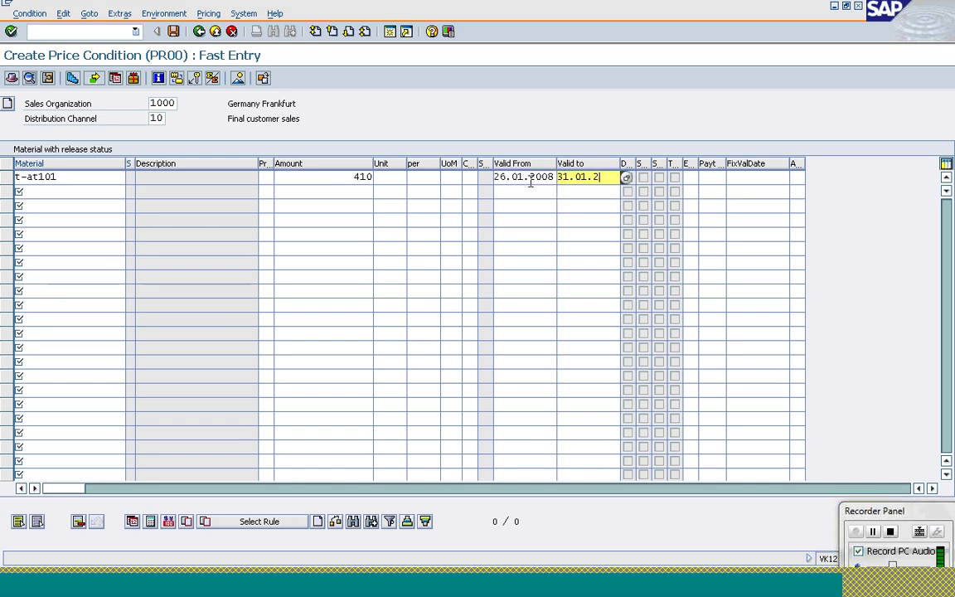
type("008")
key("Return")
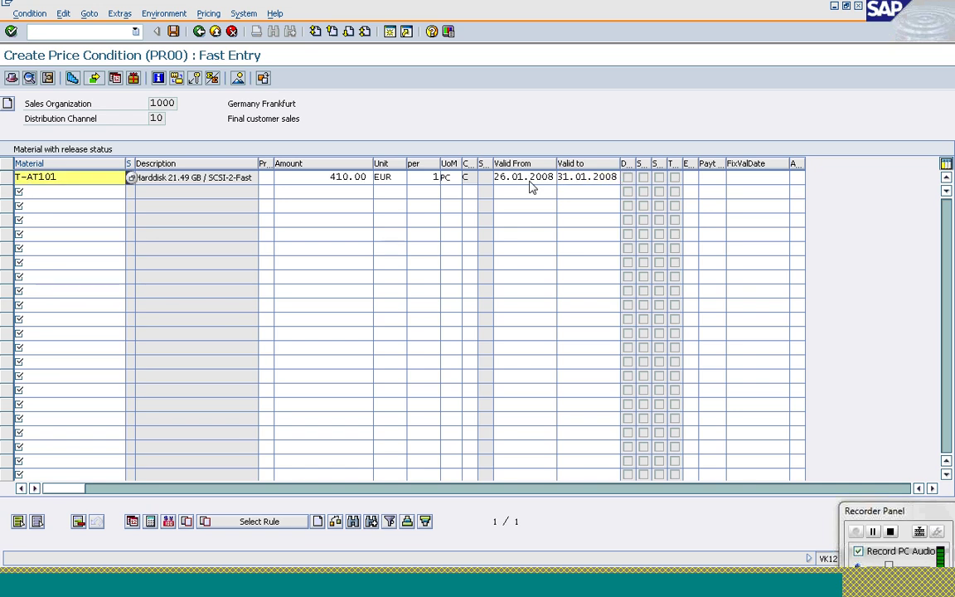
left_click(174, 35)
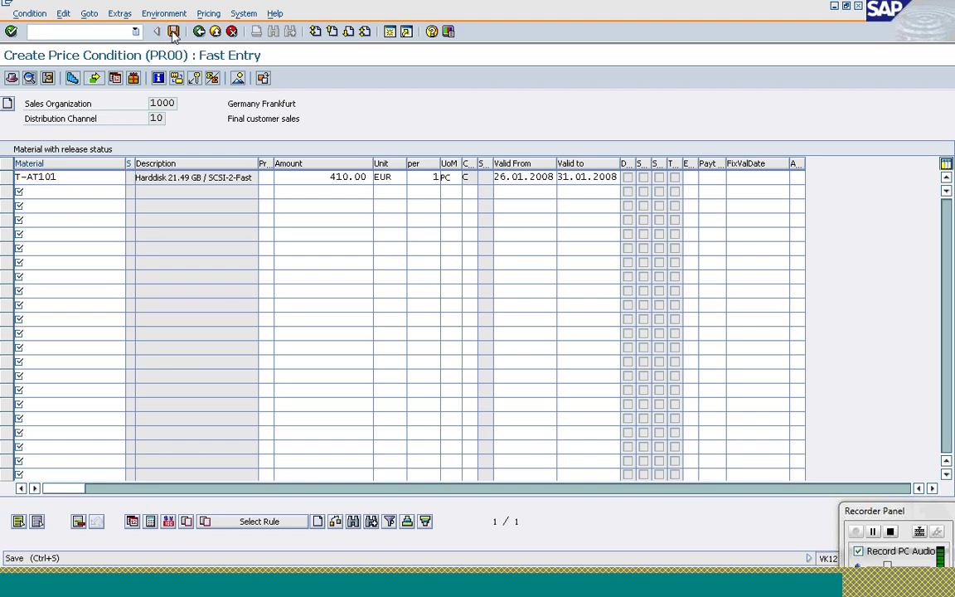